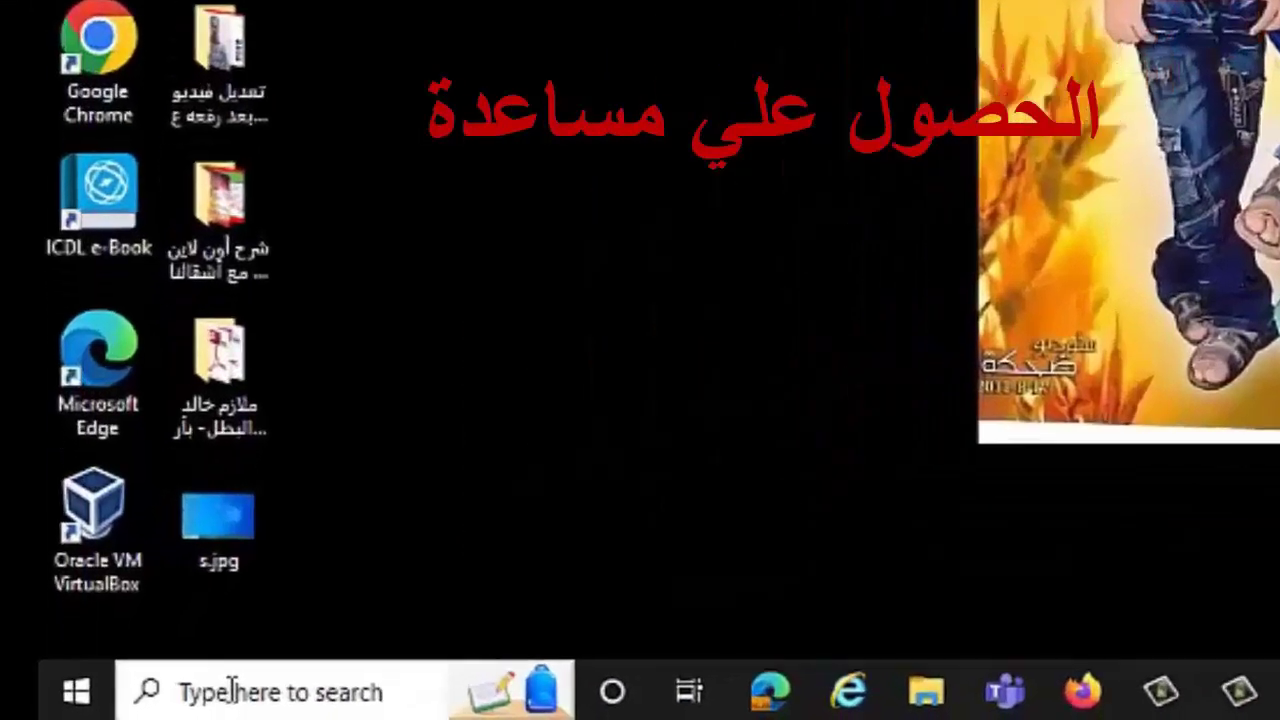
Search Windows for "help", open the Get Help app and move its window slightly aside.
{"action": "left_click", "coordinate": [146, 707]}
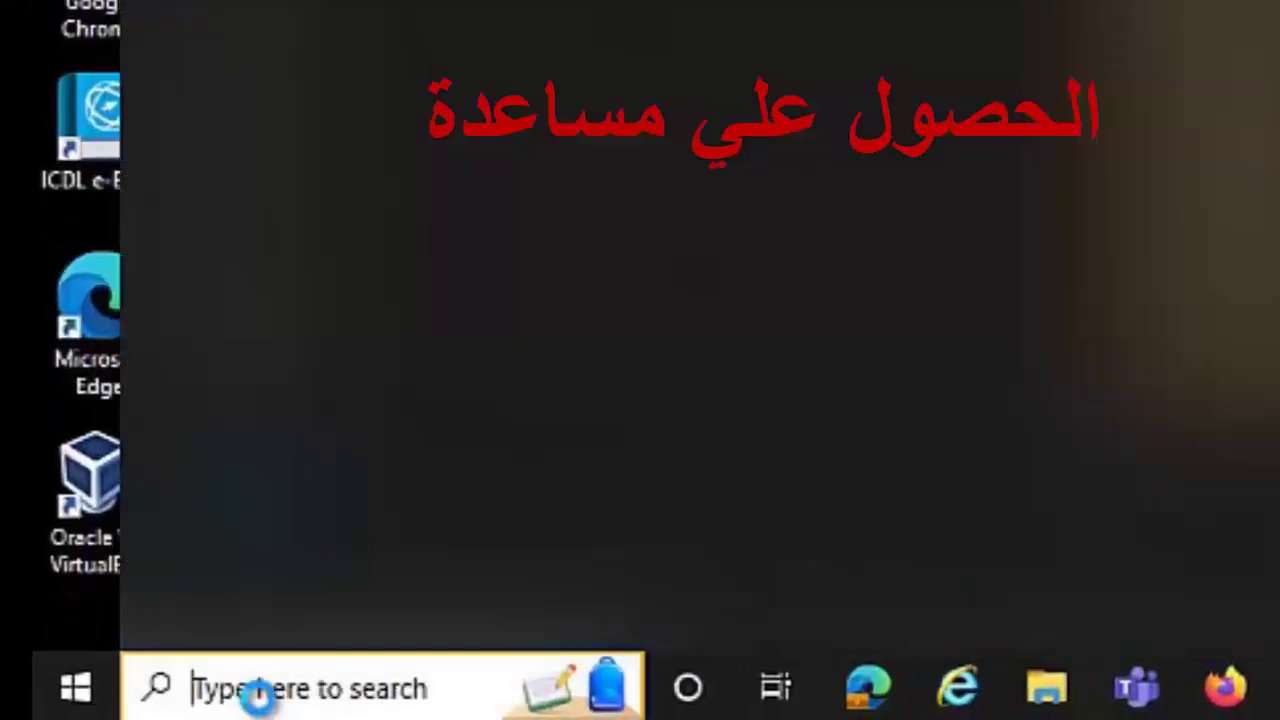
{"action": "type", "text": "help"}
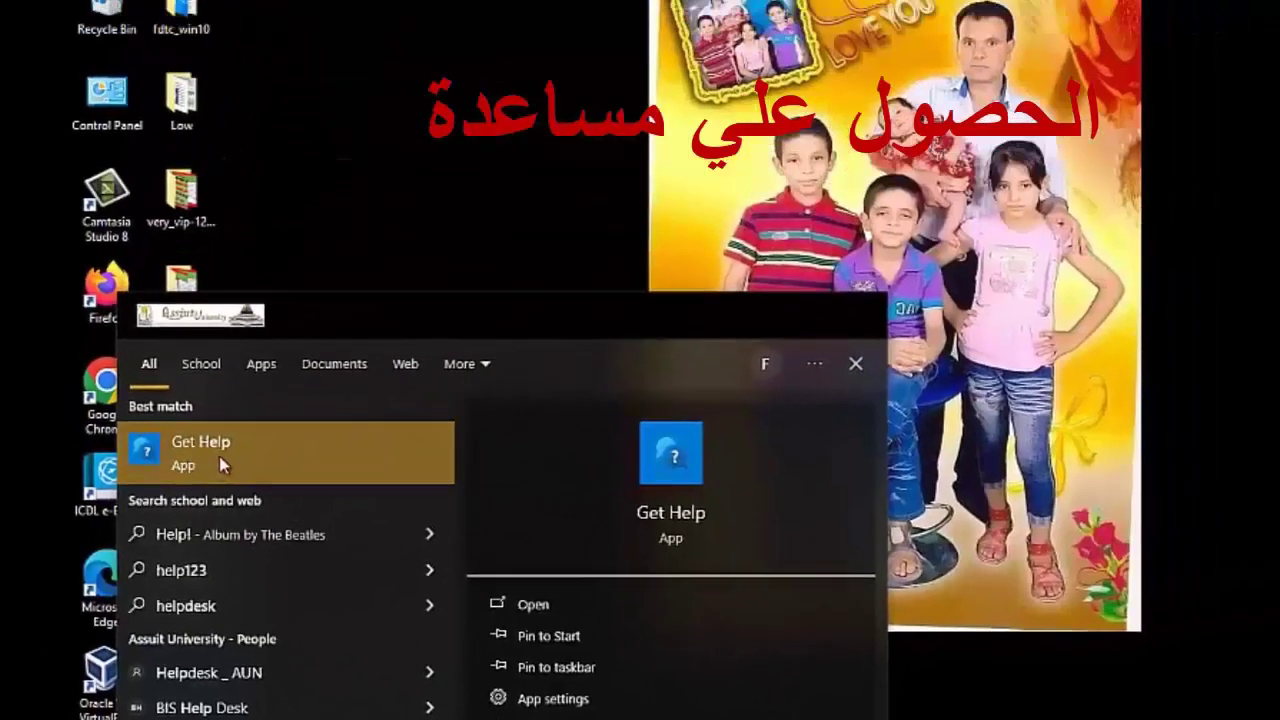
{"action": "left_click", "coordinate": [208, 459]}
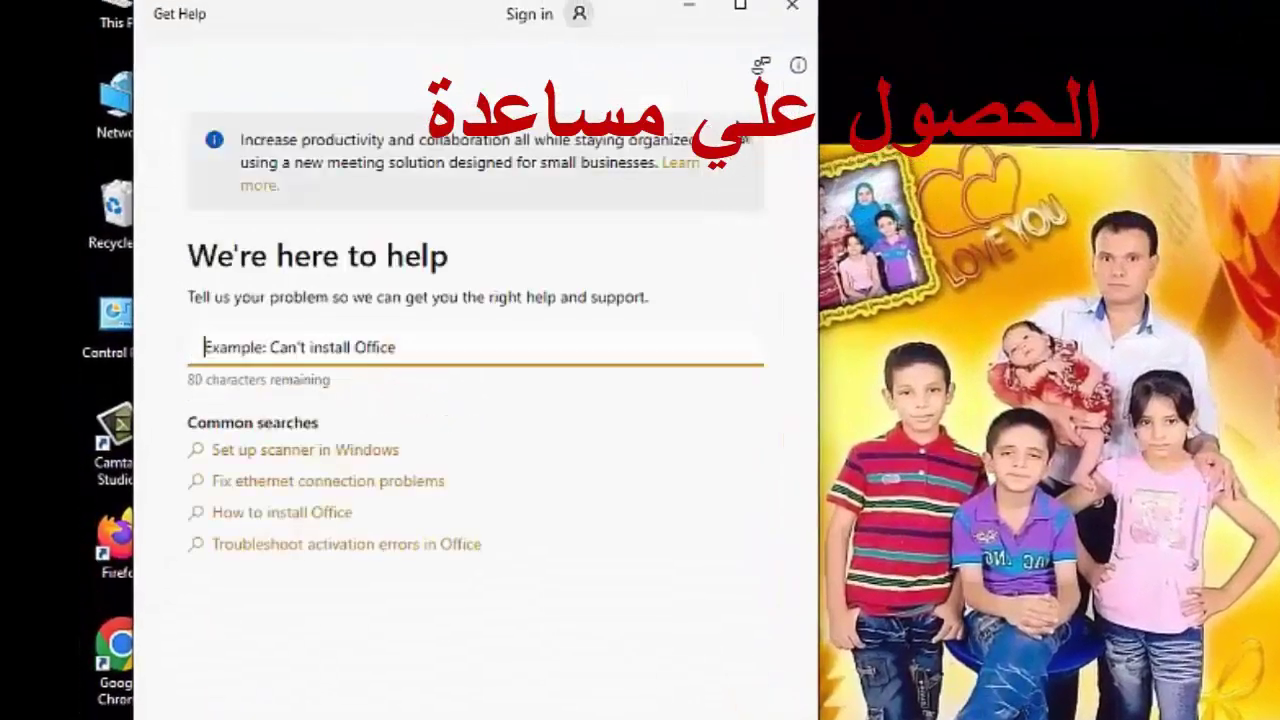
{"action": "left_click_drag", "start_coordinate": [735, 20], "coordinate": [837, 28]}
Look up "restart" in Get Help and read through the recommended solution.
{"action": "left_click", "coordinate": [358, 362]}
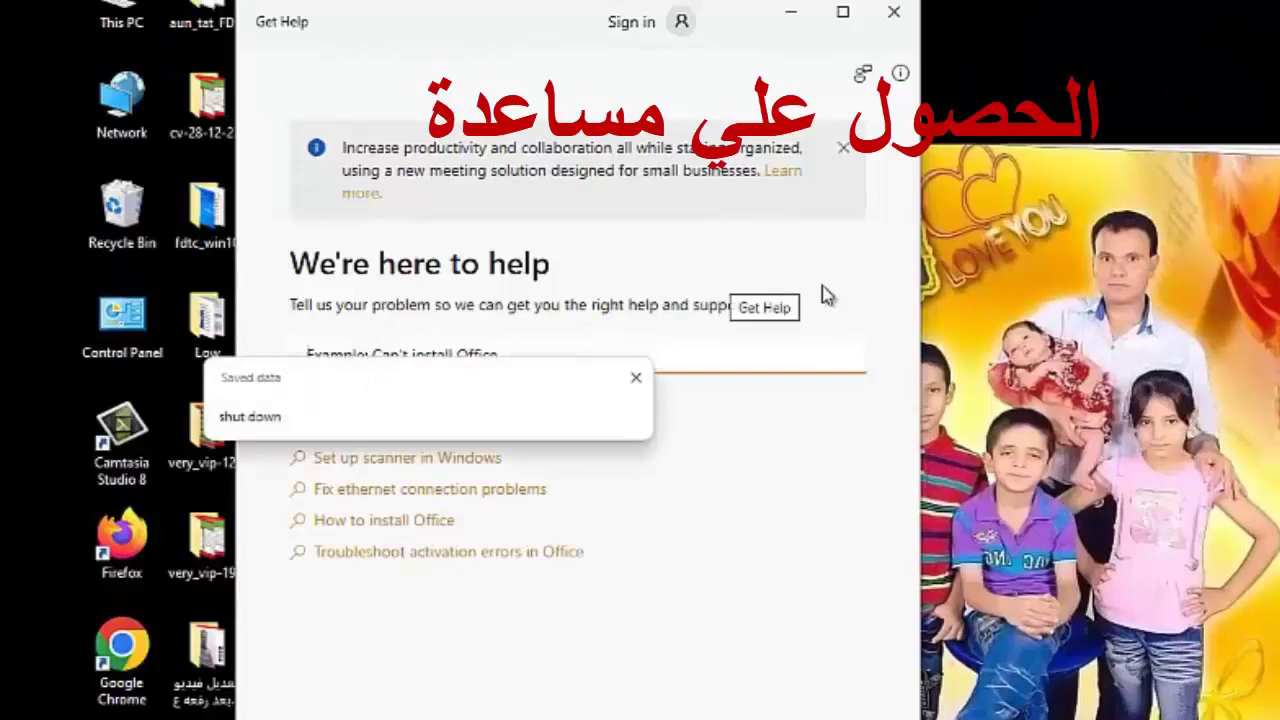
{"action": "key", "text": "Escape"}
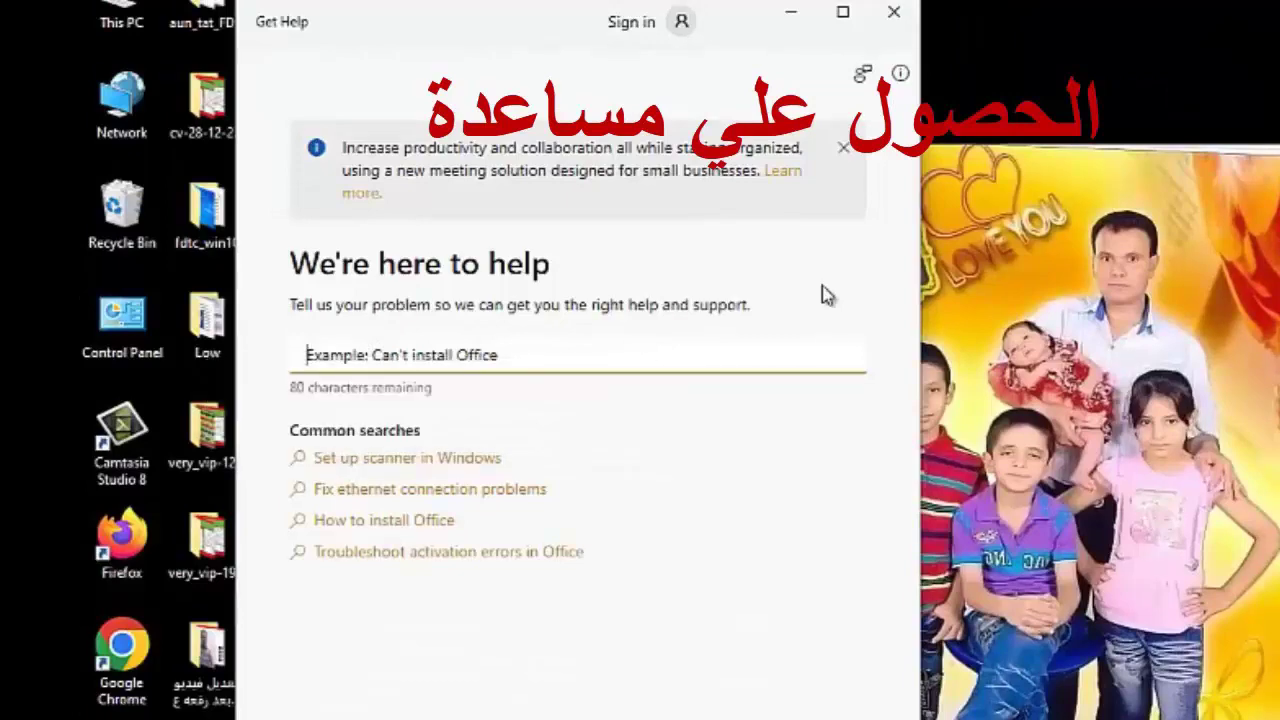
{"action": "type", "text": "restart"}
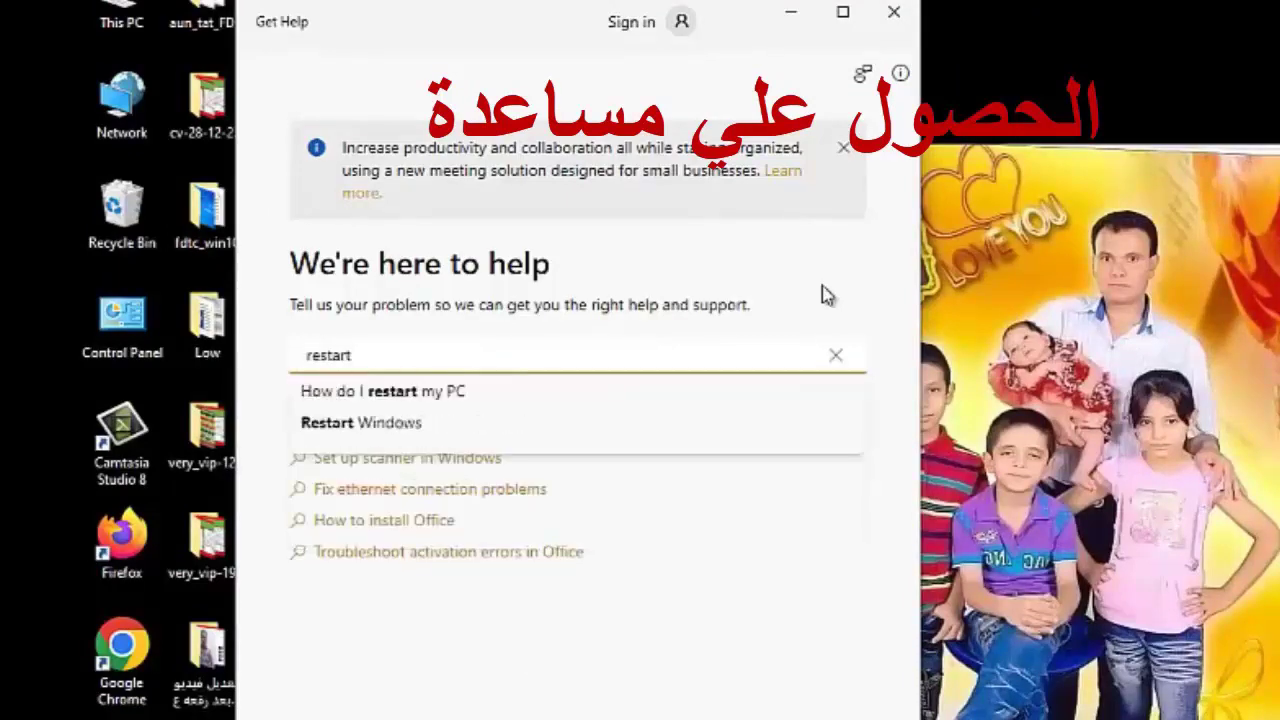
{"action": "key", "text": "Return"}
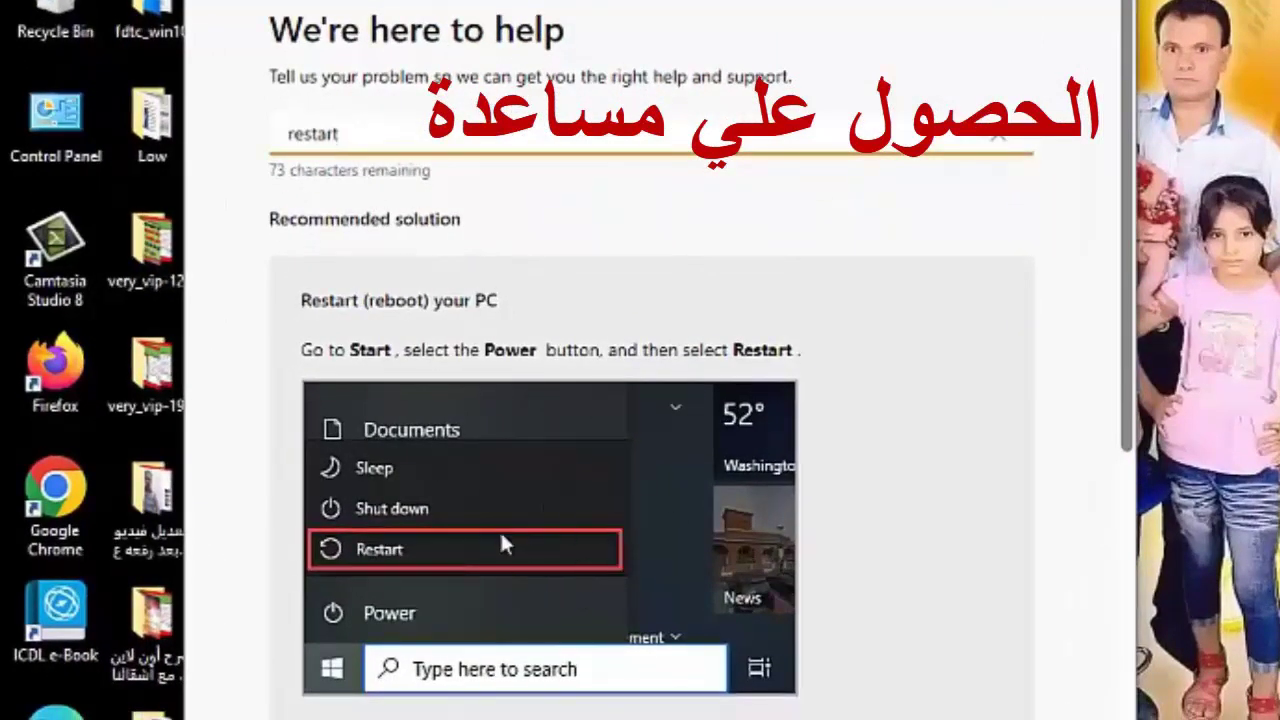
{"action": "scroll", "coordinate": [988, 152], "scroll_direction": "down", "scroll_amount": 2}
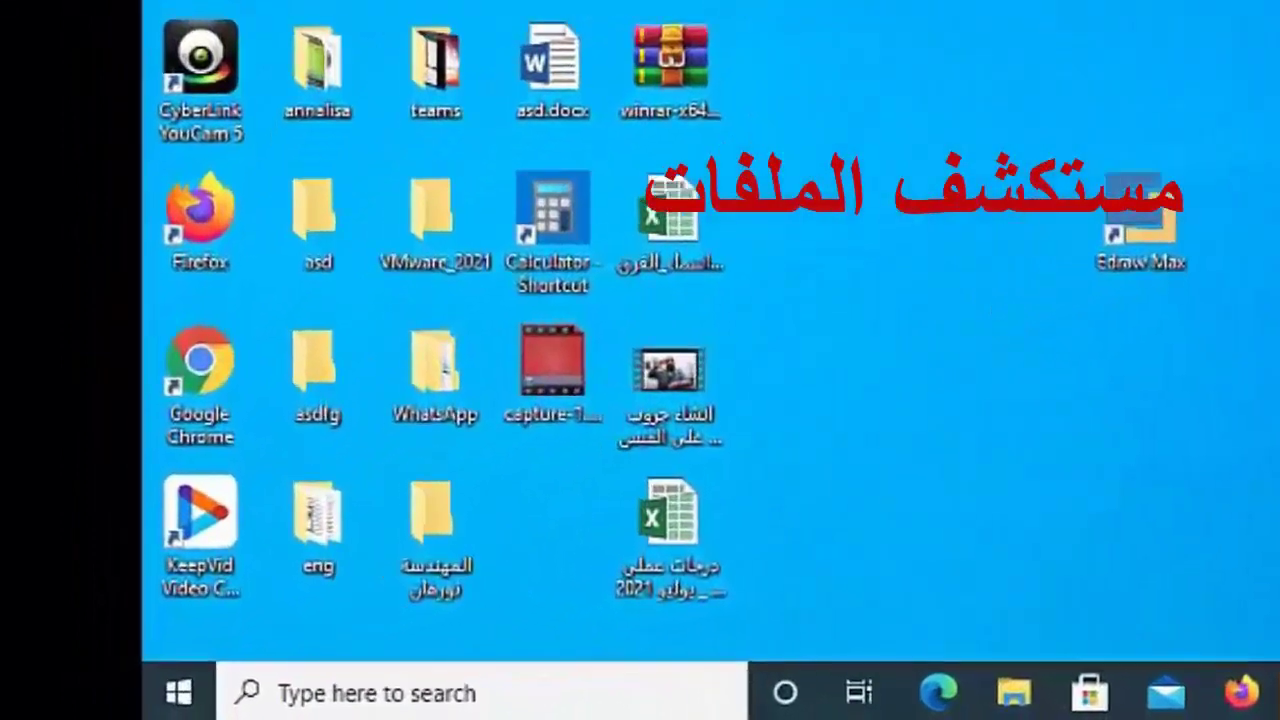
Open File Explorer and show the contents of the C: drive.
{"action": "mouse_move", "coordinate": [1032, 700]}
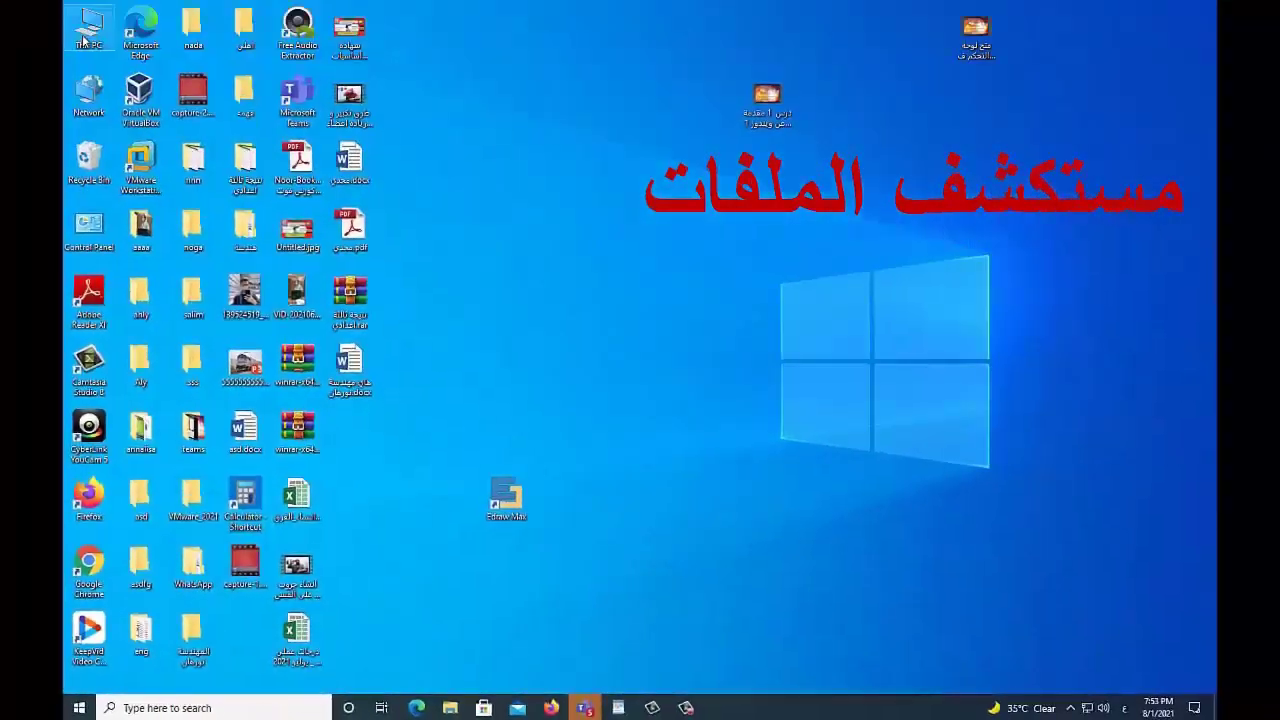
{"action": "right_click", "coordinate": [88, 24]}
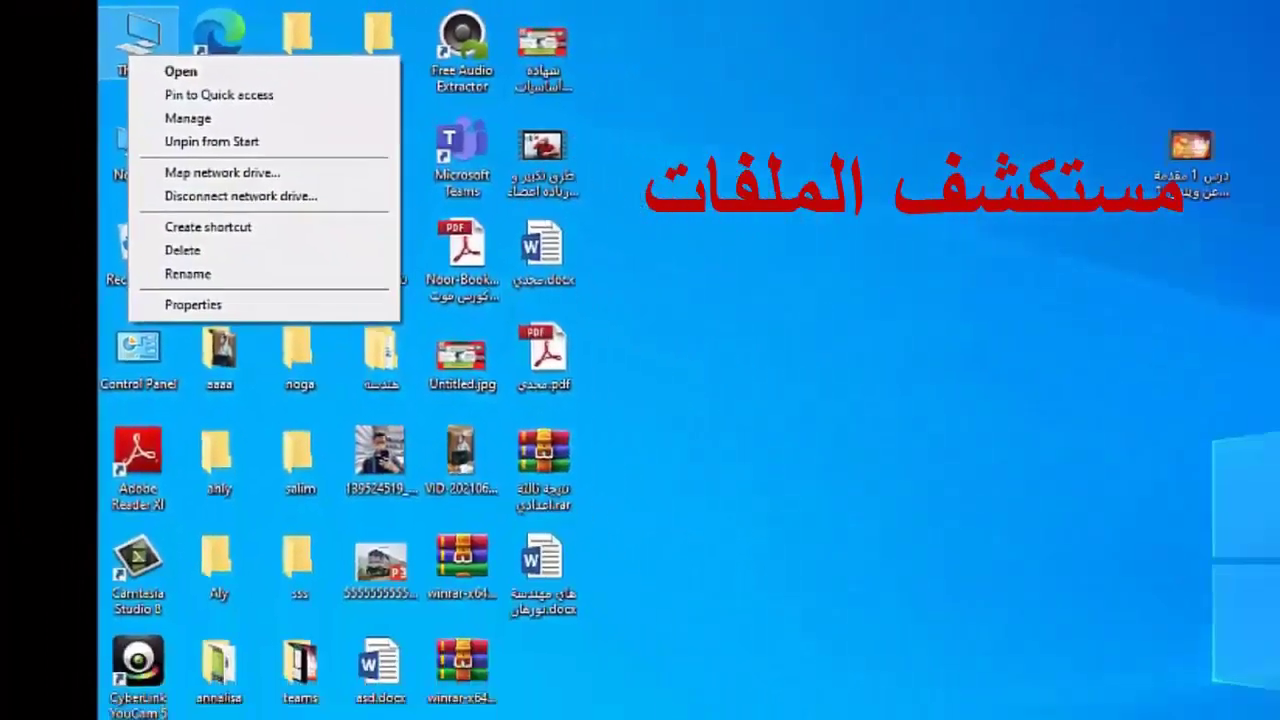
{"action": "mouse_move", "coordinate": [450, 707]}
{"action": "left_click", "coordinate": [471, 639]}
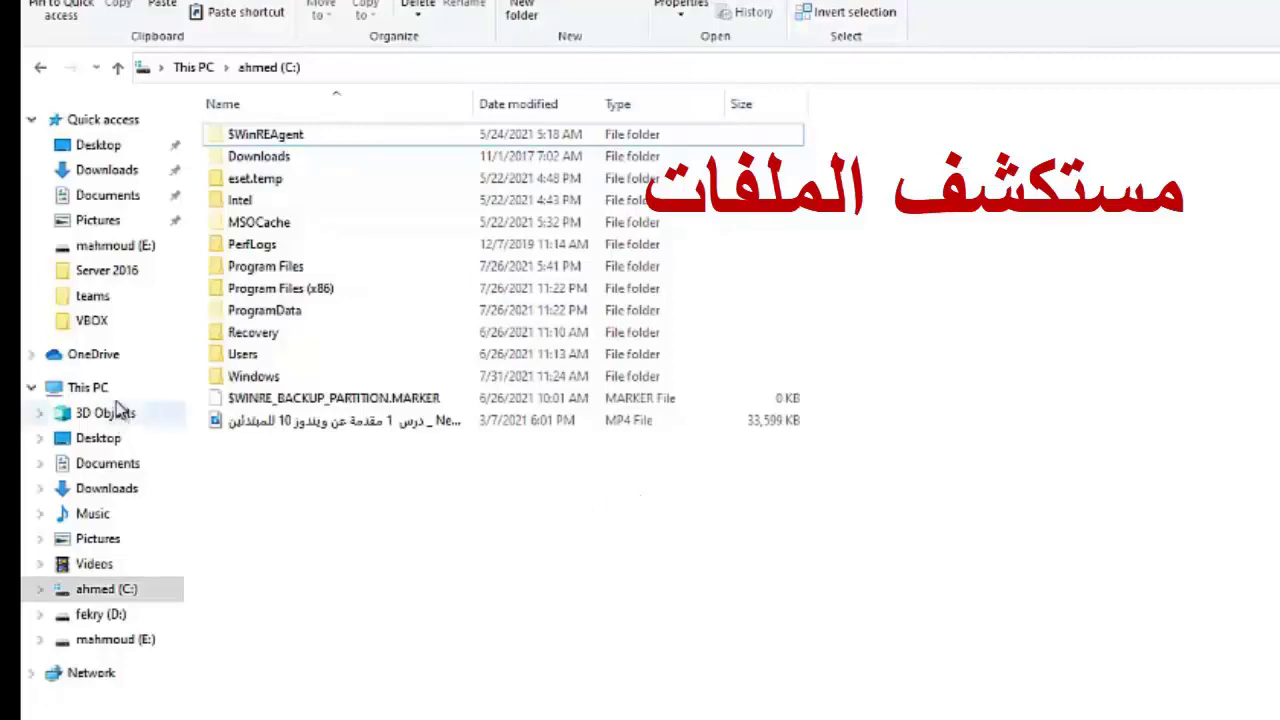
Browse the contents of Desktop, This PC, the C: drive and the E: drive in turn.
{"action": "left_click", "coordinate": [98, 147]}
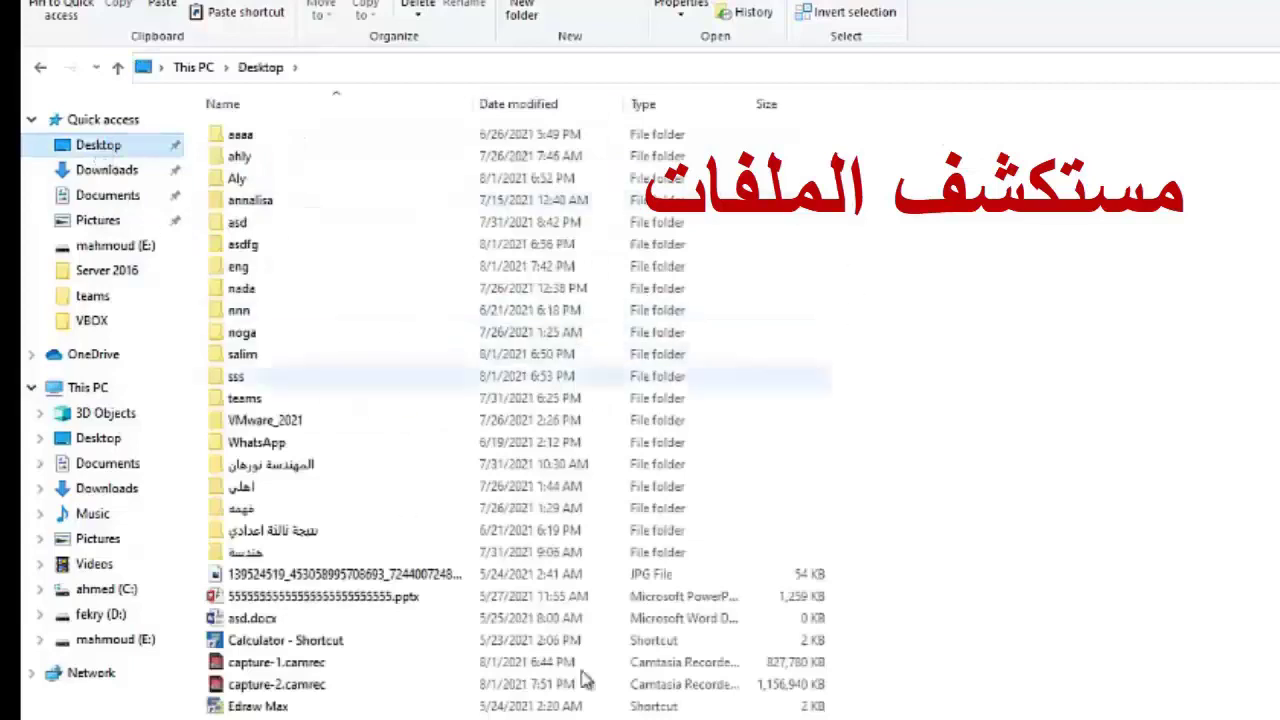
{"action": "left_click", "coordinate": [90, 391]}
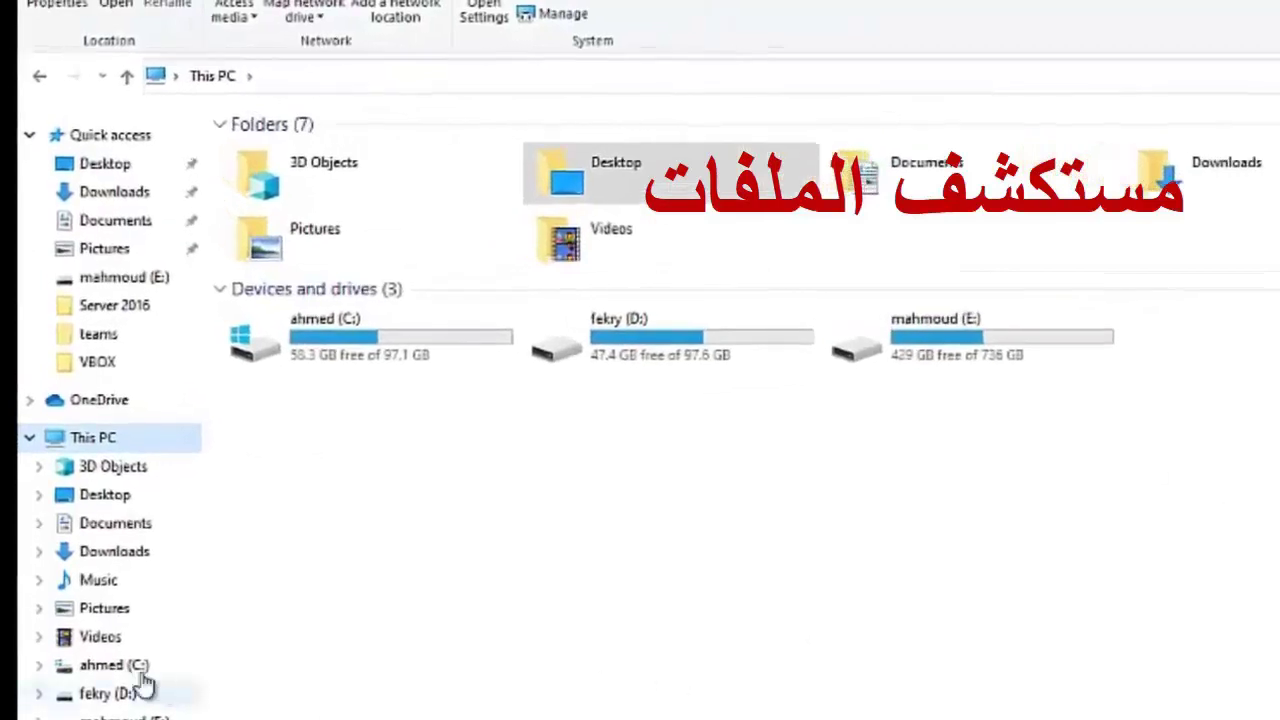
{"action": "left_click", "coordinate": [138, 665]}
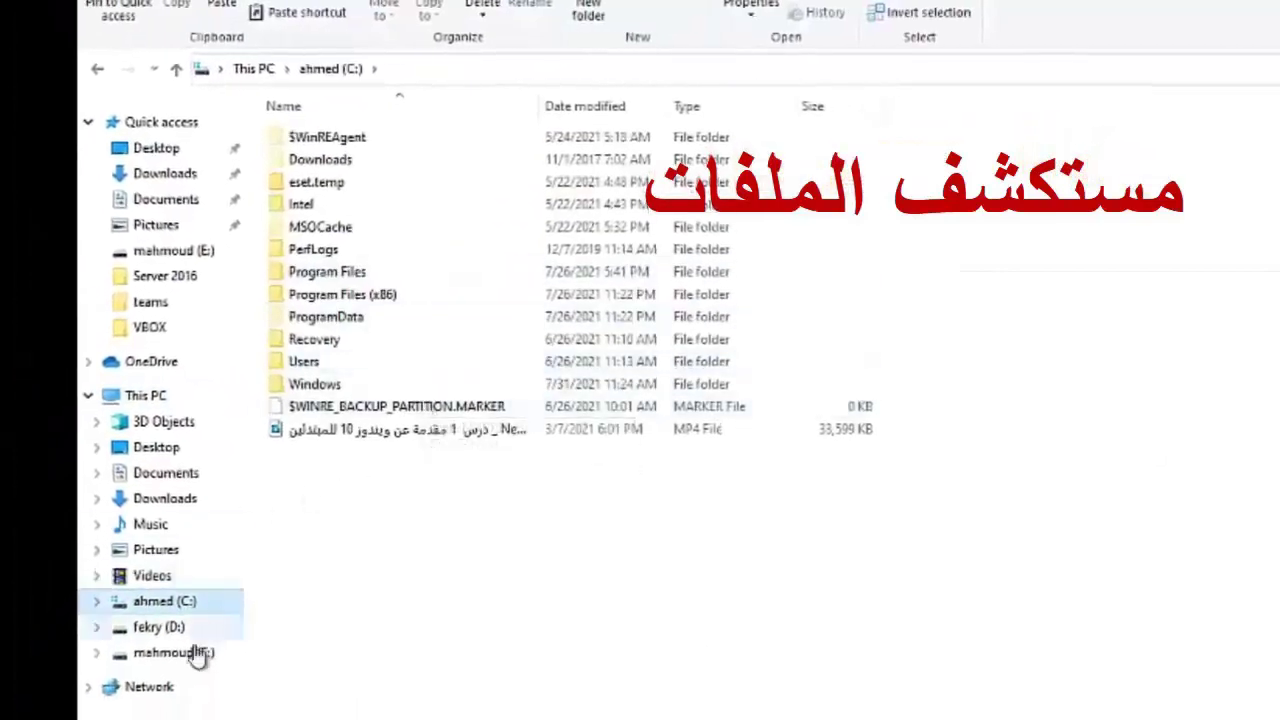
{"action": "left_click", "coordinate": [198, 650]}
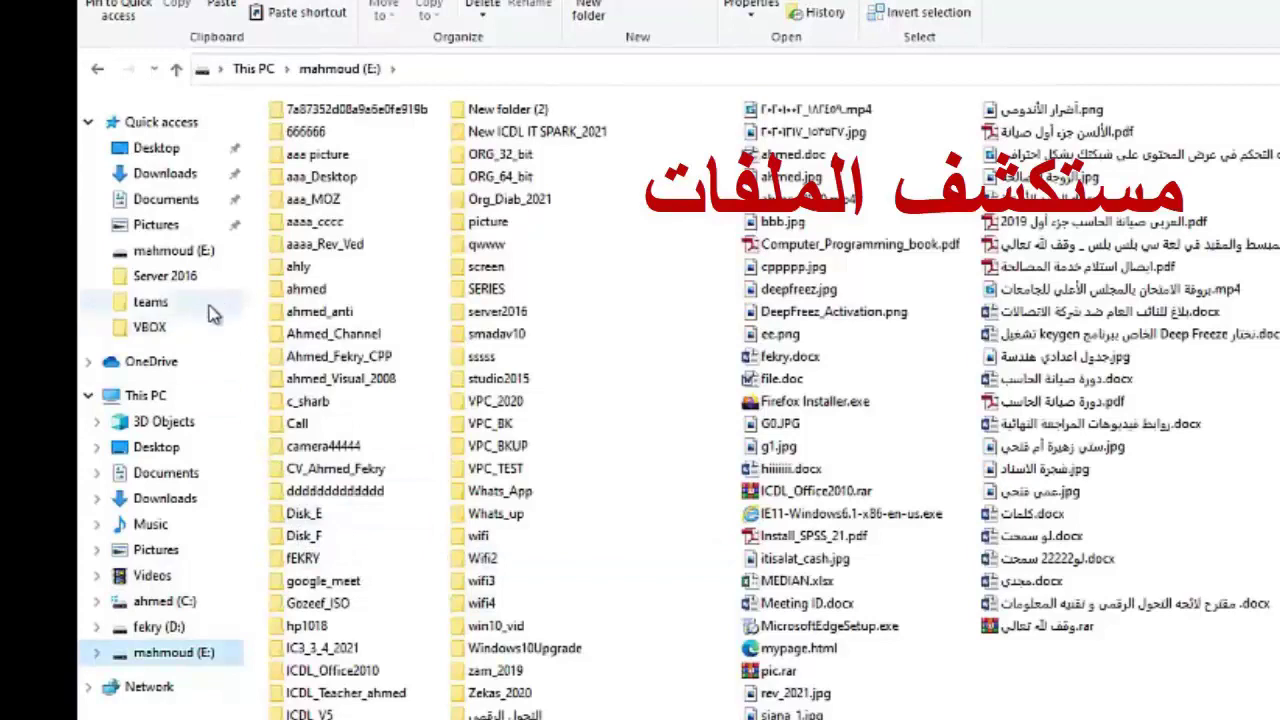
Collapse and re-expand This PC in the folder tree, expand the C: drive's subfolders and select that drive.
{"action": "left_click", "coordinate": [94, 398]}
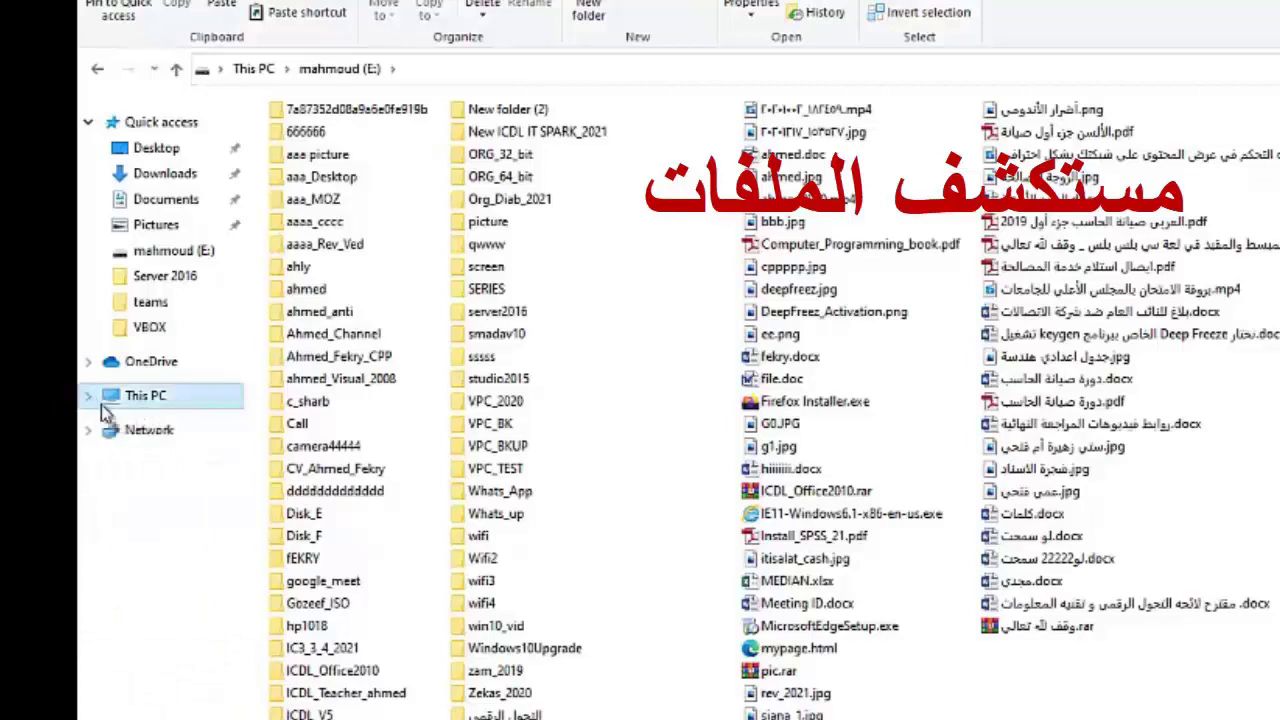
{"action": "left_click", "coordinate": [91, 398]}
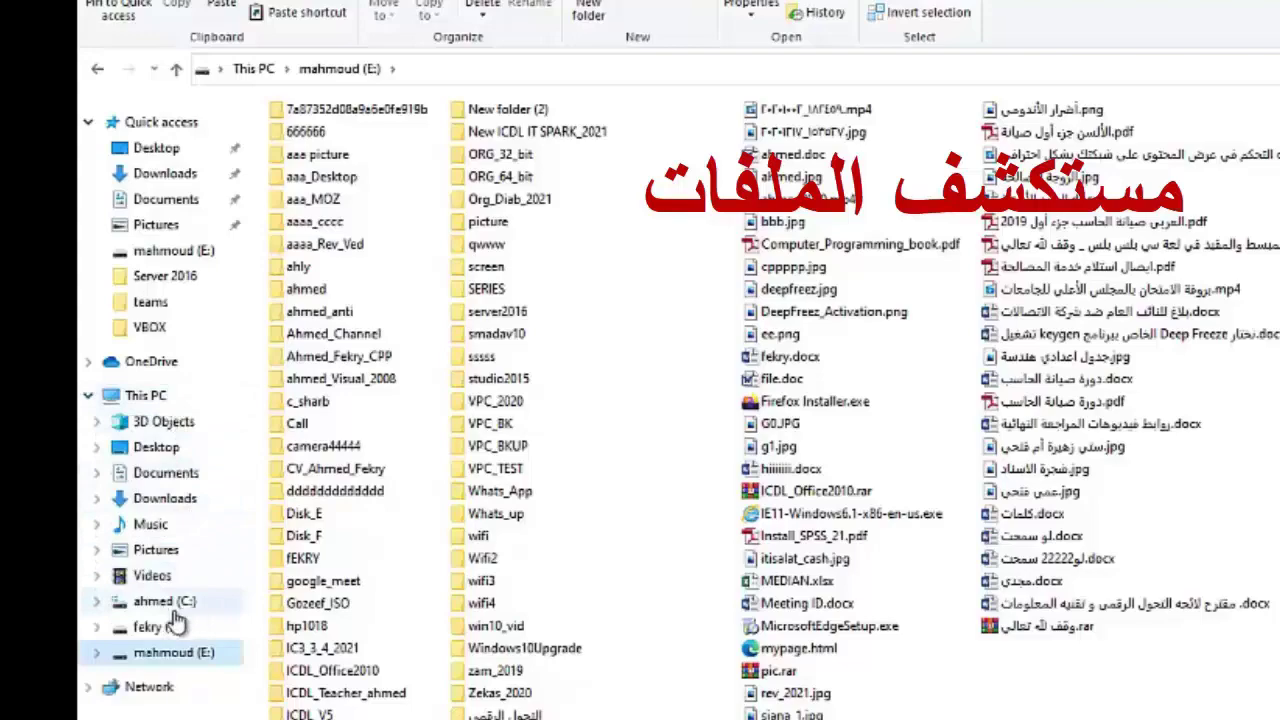
{"action": "left_click", "coordinate": [97, 601]}
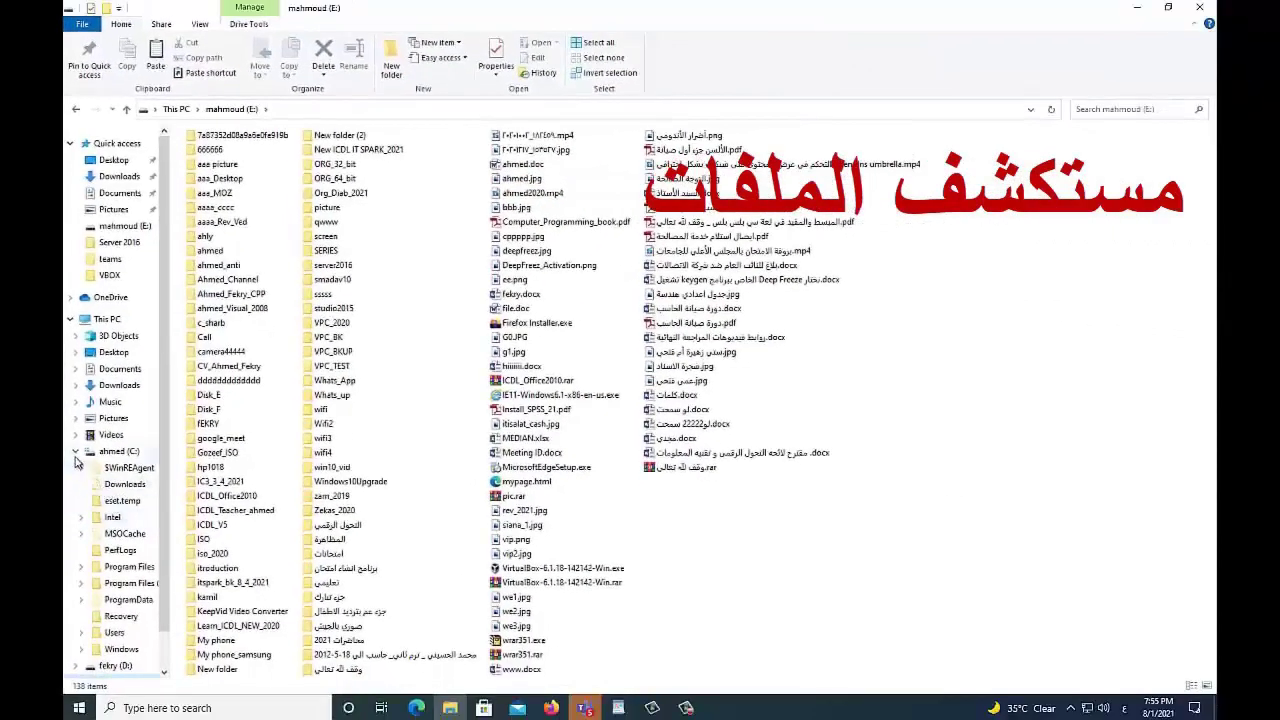
{"action": "left_click", "coordinate": [112, 451]}
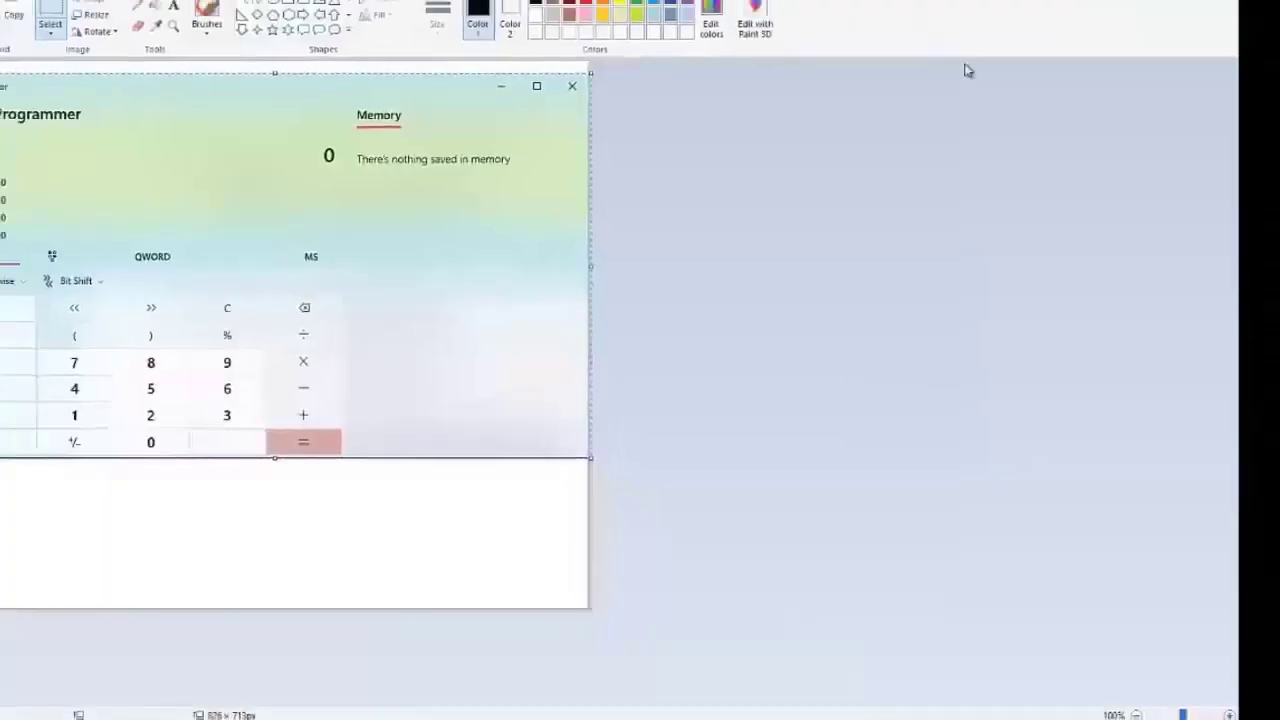
Close the untitled Paint picture without saving its changes.
{"action": "left_click", "coordinate": [1199, 8]}
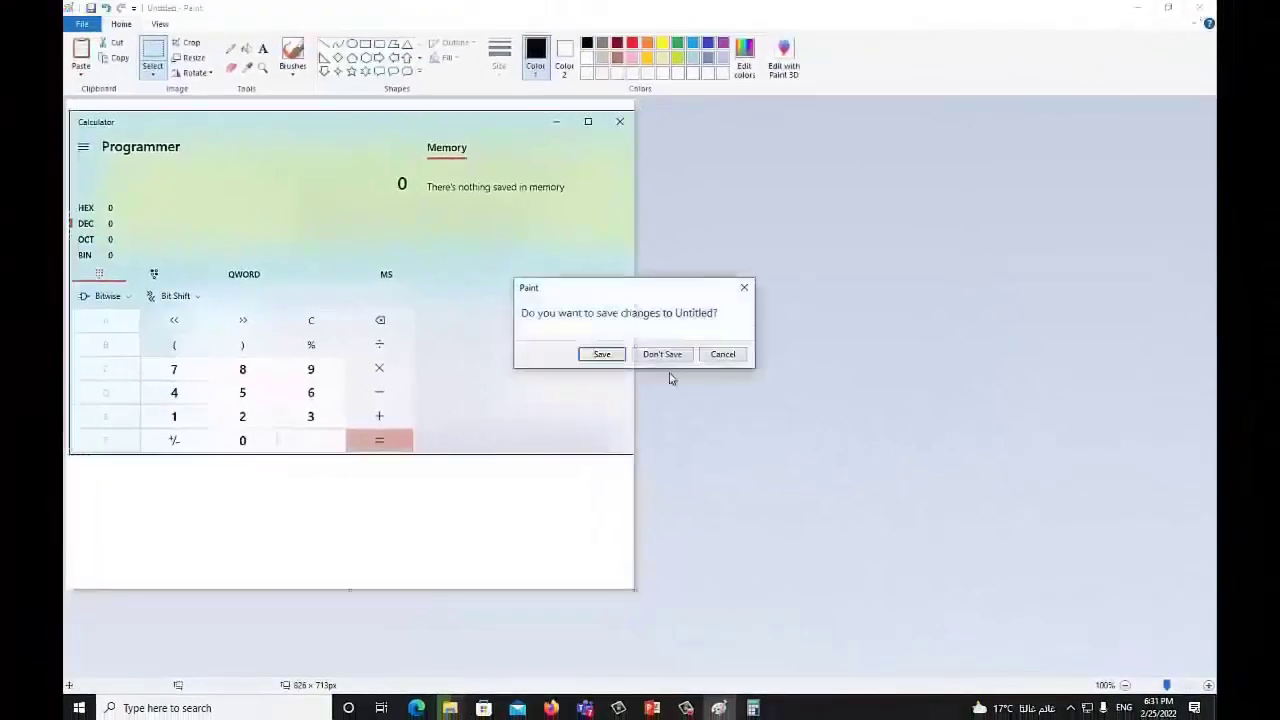
{"action": "left_click", "coordinate": [660, 352]}
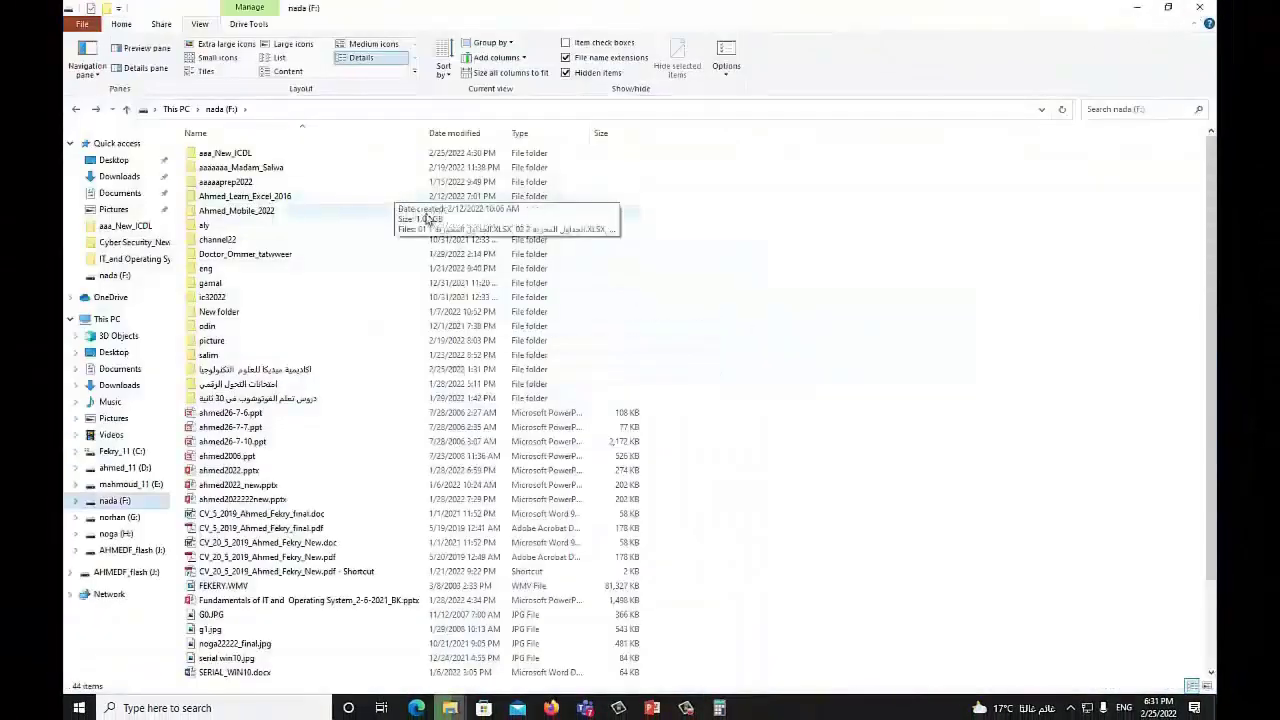
Select single items one after another on the F: drive: Ahmed_Learn_Excel_2016, ahmed26-7-6.ppt, ahmed2006.ppt and ahmed2022222new.pptx.
{"action": "left_click", "coordinate": [265, 200]}
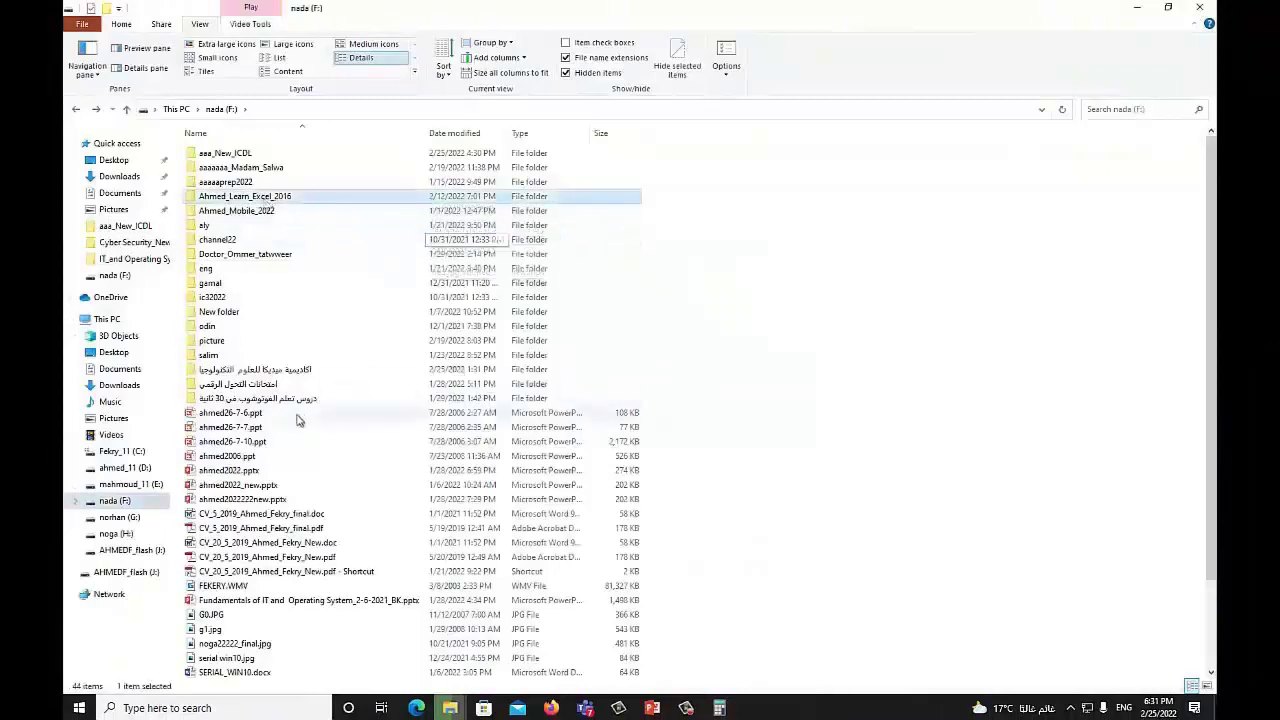
{"action": "left_click", "coordinate": [258, 414]}
{"action": "left_click", "coordinate": [245, 457]}
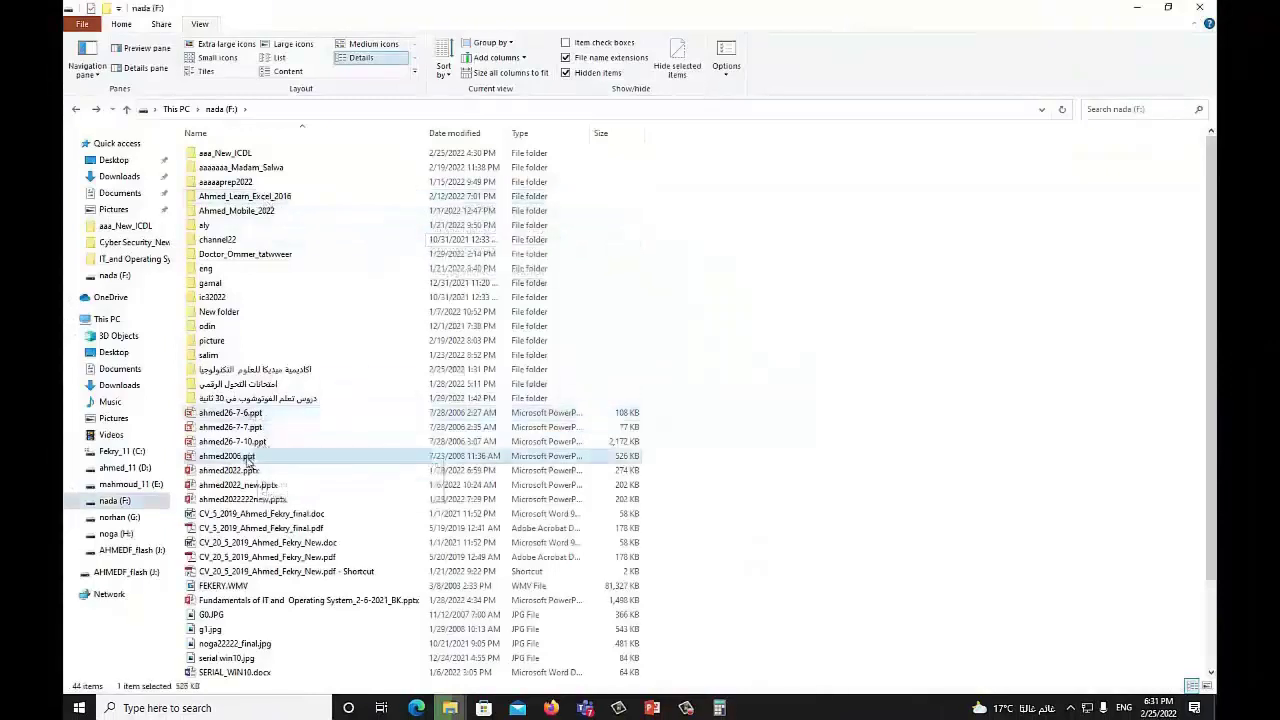
{"action": "left_click", "coordinate": [264, 499]}
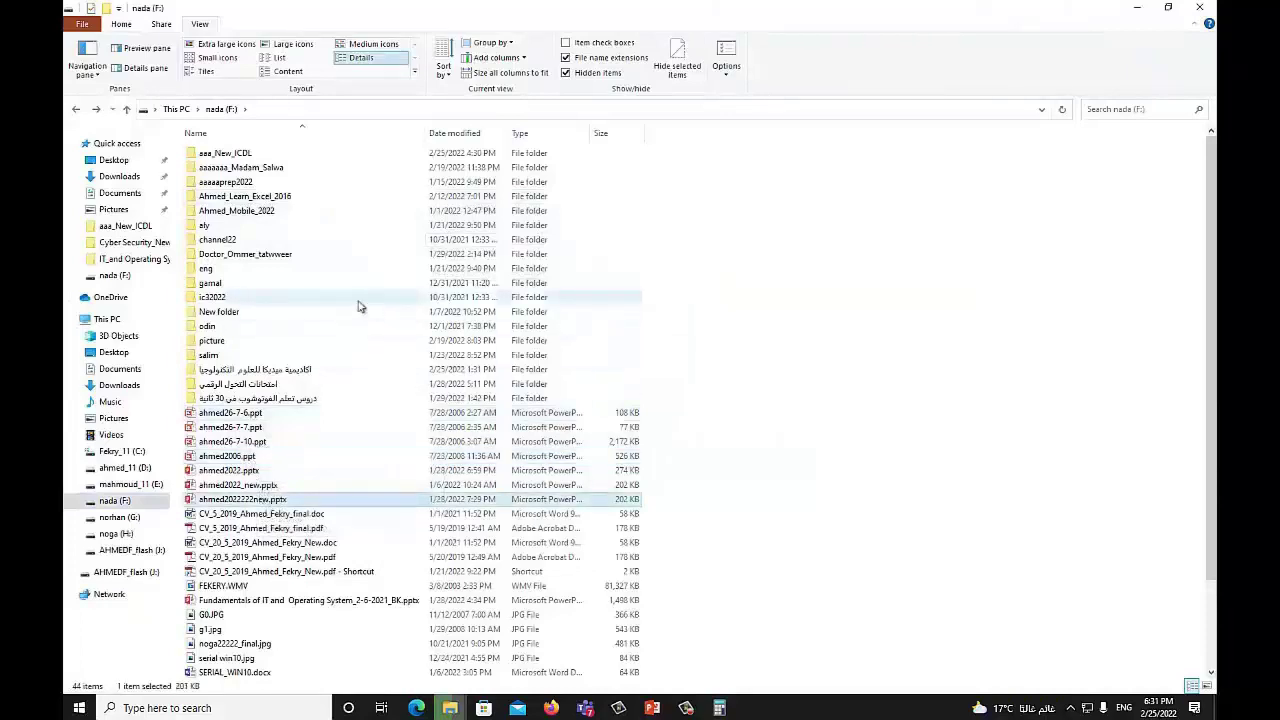
Select Ahmed_Learn_Excel_2016, the folder below eng, ahmed26-7-7.ppt and ahmed2022_new.pptx together, view their available commands, and clear the selection.
{"action": "left_click", "coordinate": [228, 198]}
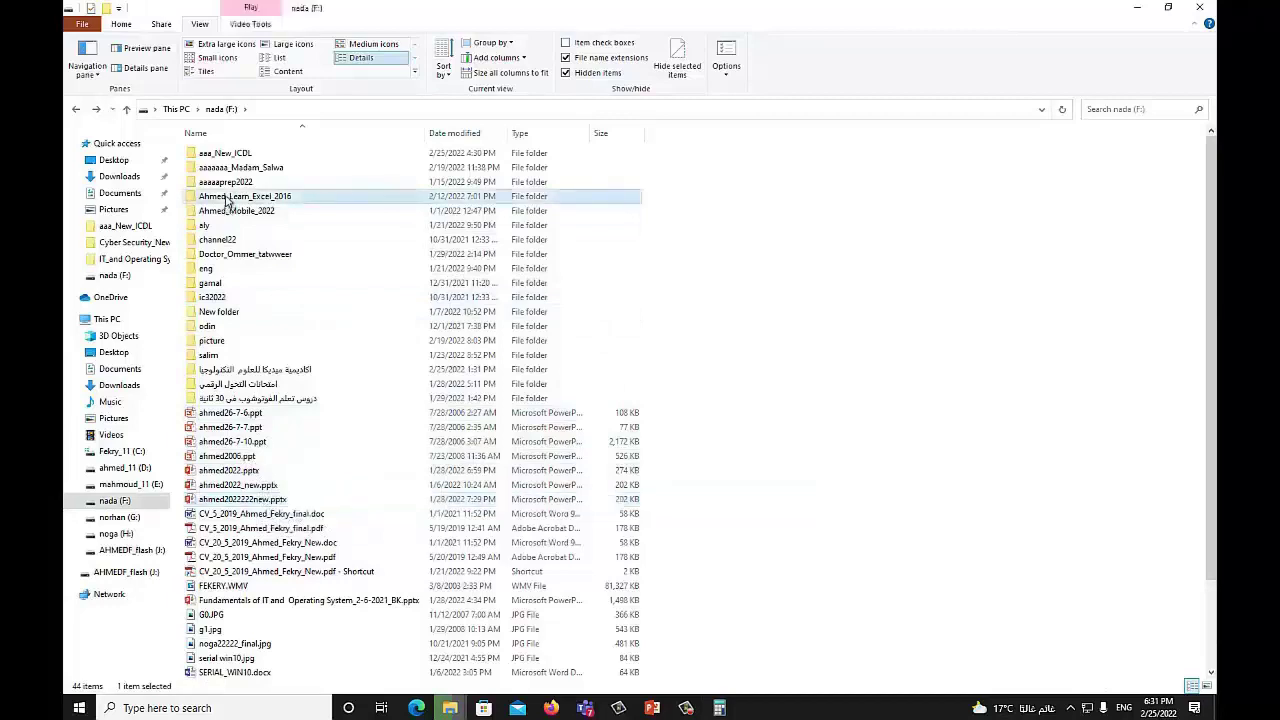
{"action": "left_click", "coordinate": [225, 284], "text": "ctrl"}
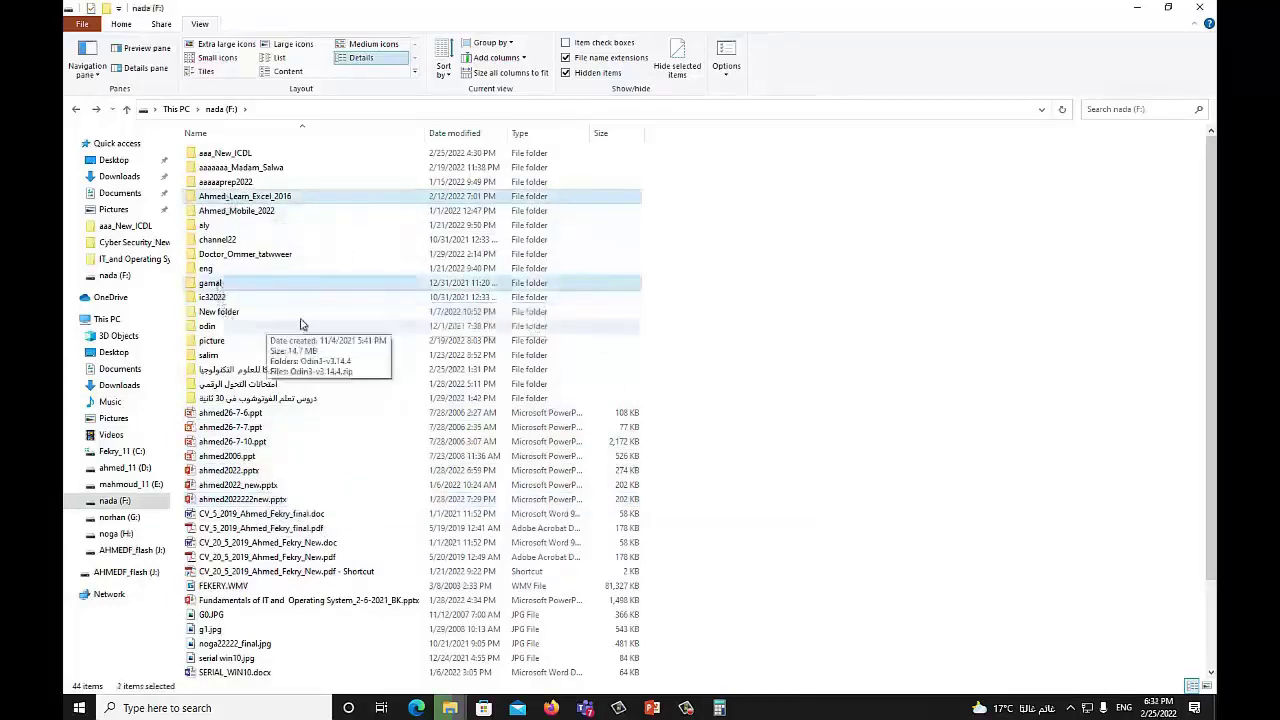
{"action": "left_click", "coordinate": [248, 428], "text": "ctrl"}
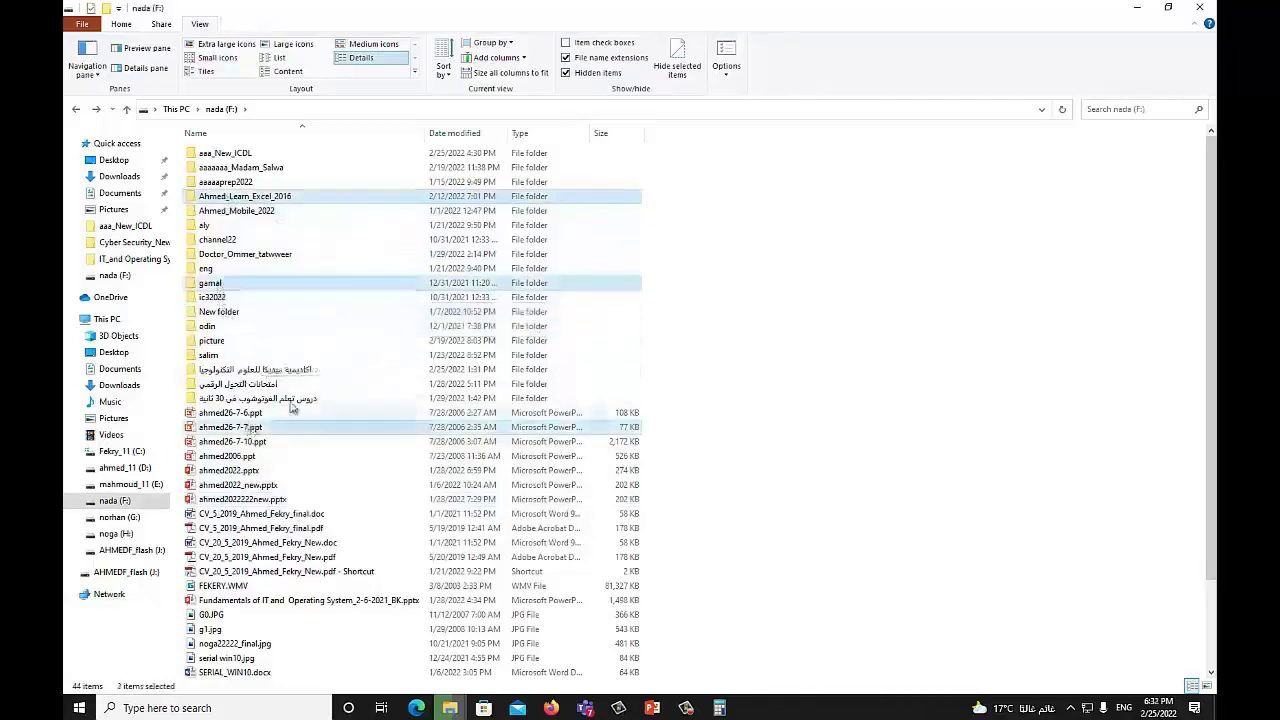
{"action": "left_click", "coordinate": [285, 485], "text": "ctrl"}
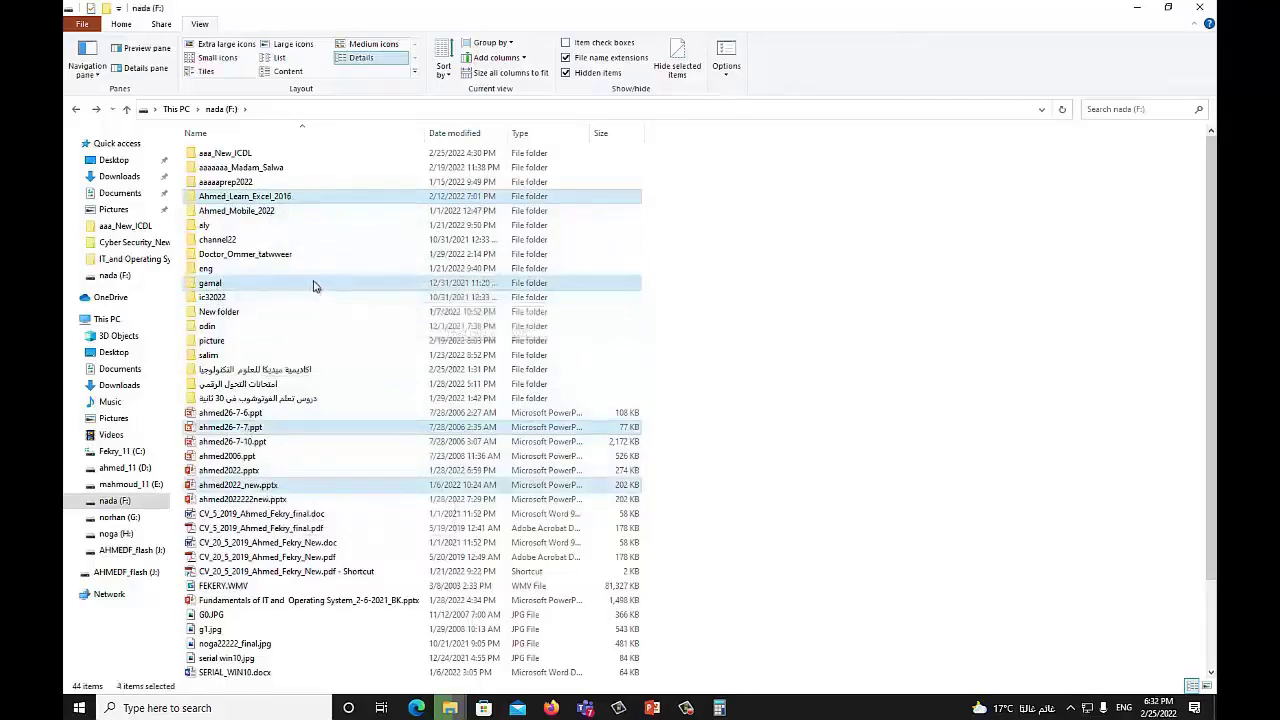
{"action": "right_click", "coordinate": [313, 286]}
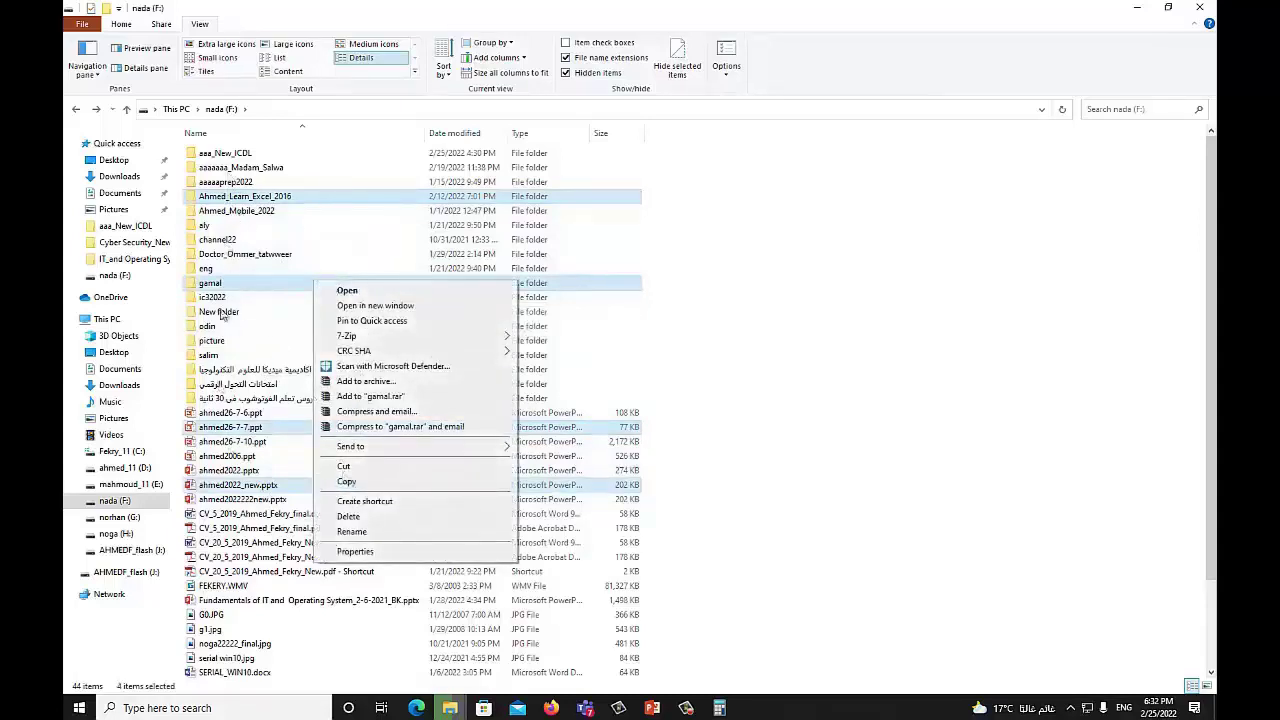
{"action": "left_click", "coordinate": [631, 374]}
{"action": "left_click", "coordinate": [571, 357]}
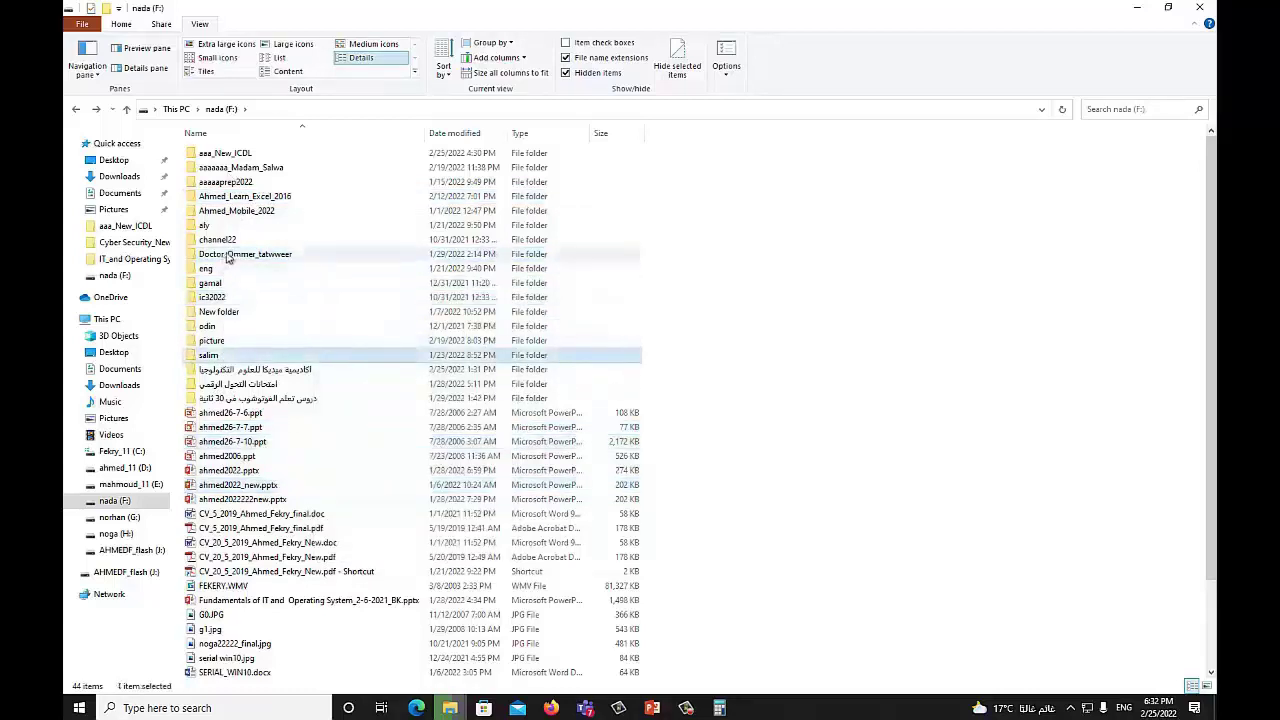
Select the continuous range from the folder just below channel22 through ahmed2022.pptx, and clear the selection.
{"action": "left_click", "coordinate": [228, 257]}
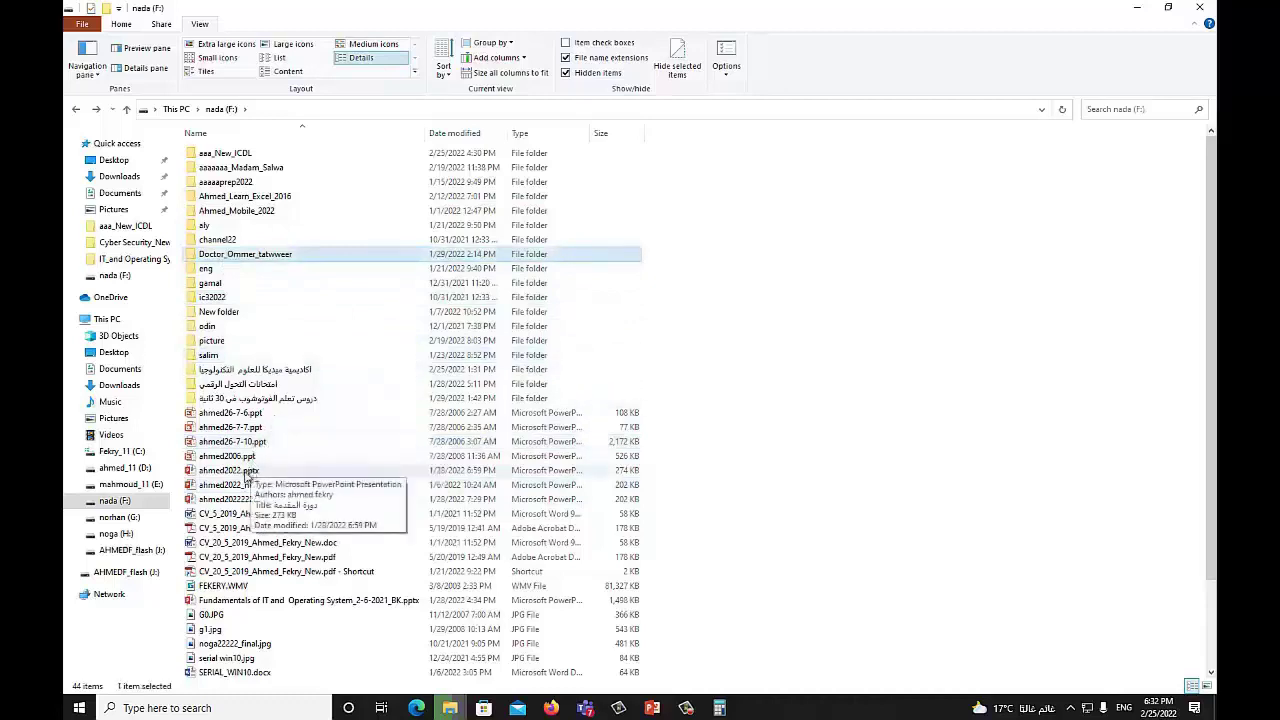
{"action": "left_click", "coordinate": [247, 471], "text": "shift"}
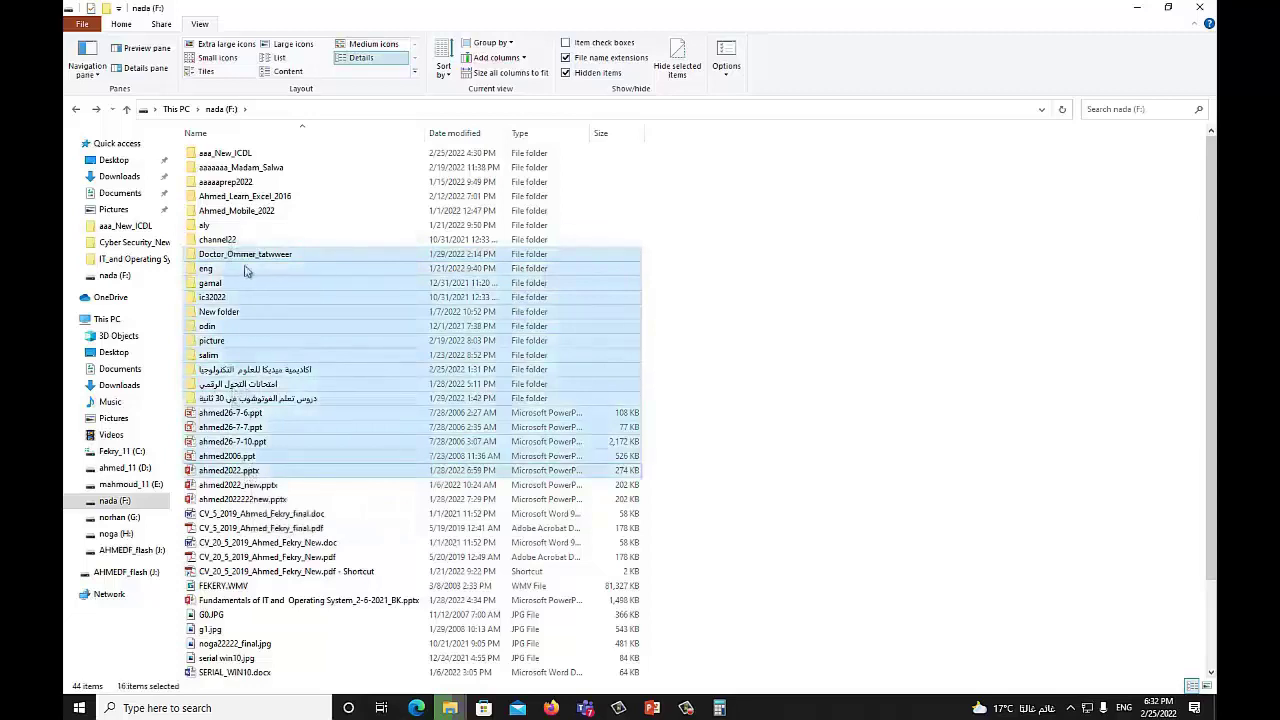
{"action": "left_click", "coordinate": [663, 334]}
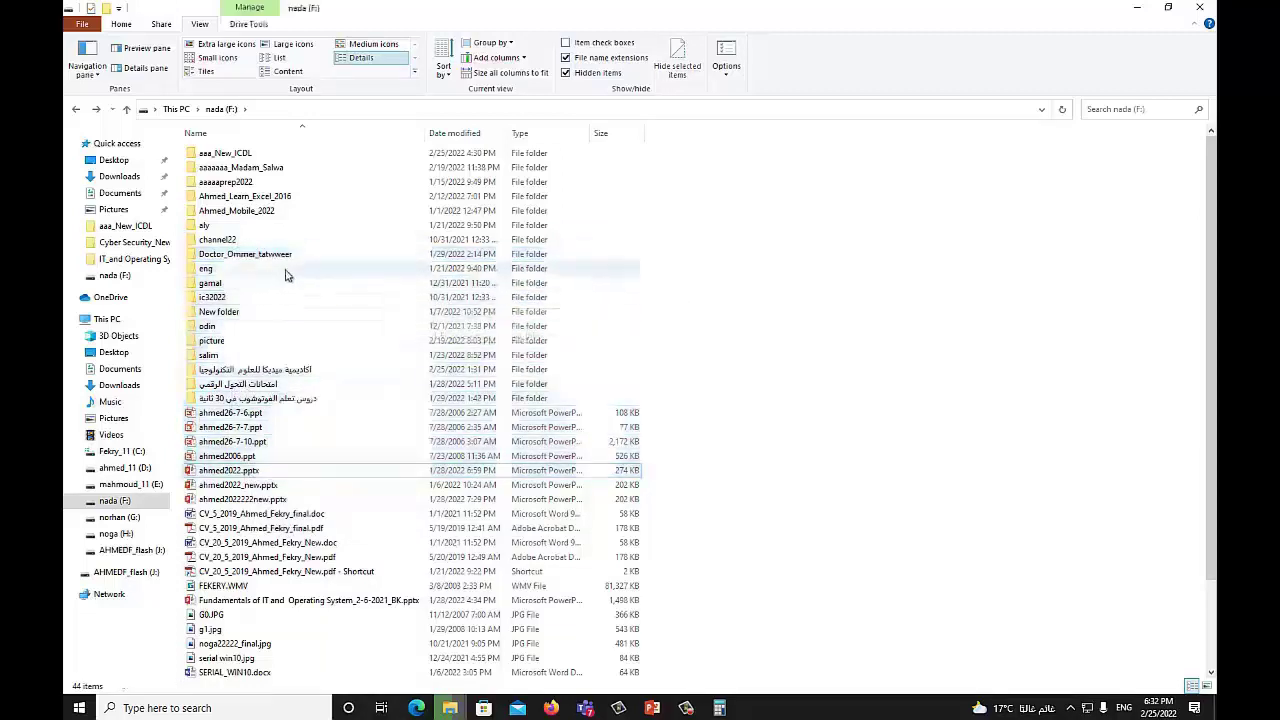
Select a block of items from channel22 downwards with a selection rectangle, clear it, and select everything on the F: drive.
{"action": "left_click_drag", "start_coordinate": [645, 238], "coordinate": [205, 578]}
{"action": "left_click", "coordinate": [722, 314]}
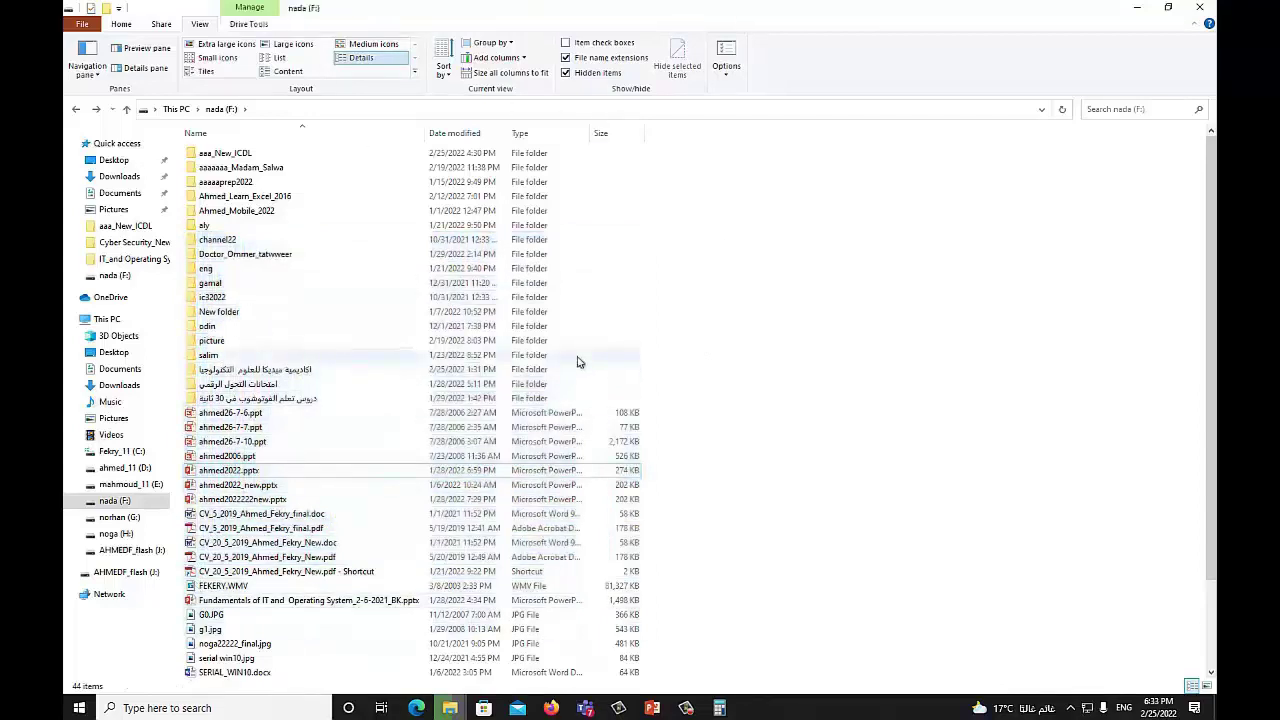
{"action": "key", "text": "ctrl+a"}
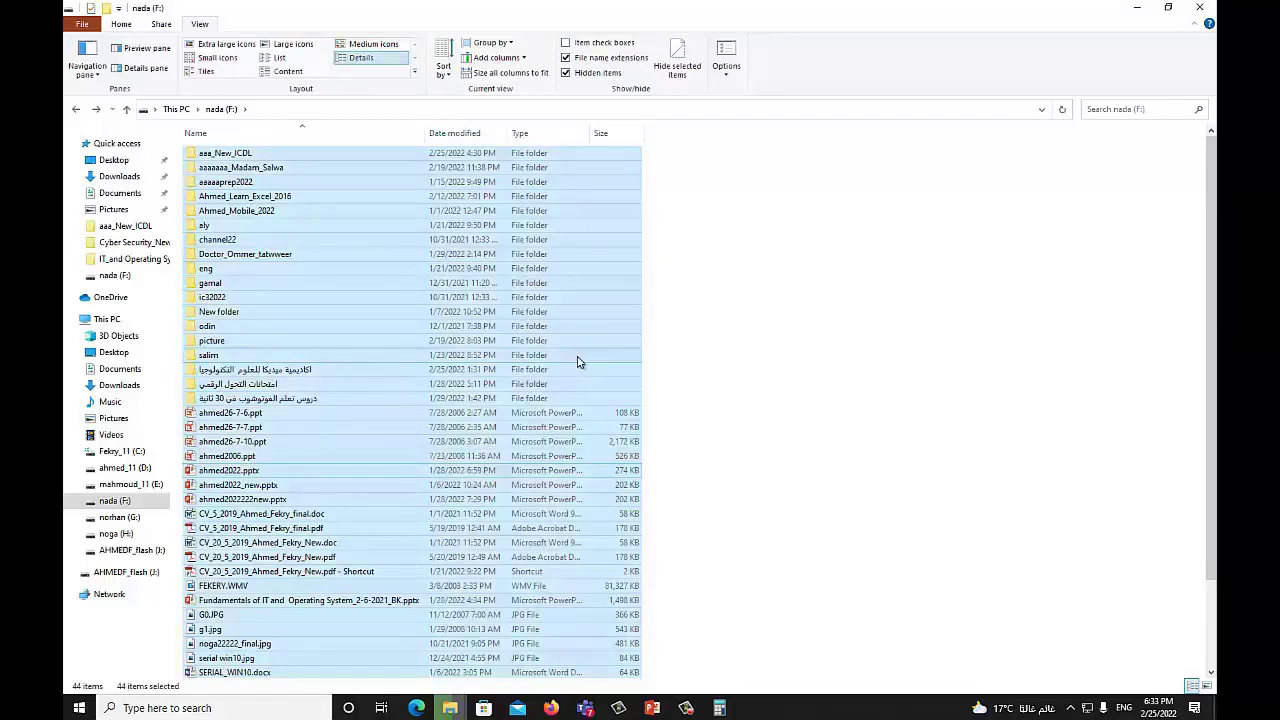
Show the drives in This PC, select the C: and D: drives in turn, and open the F: drive.
{"action": "left_click", "coordinate": [117, 322]}
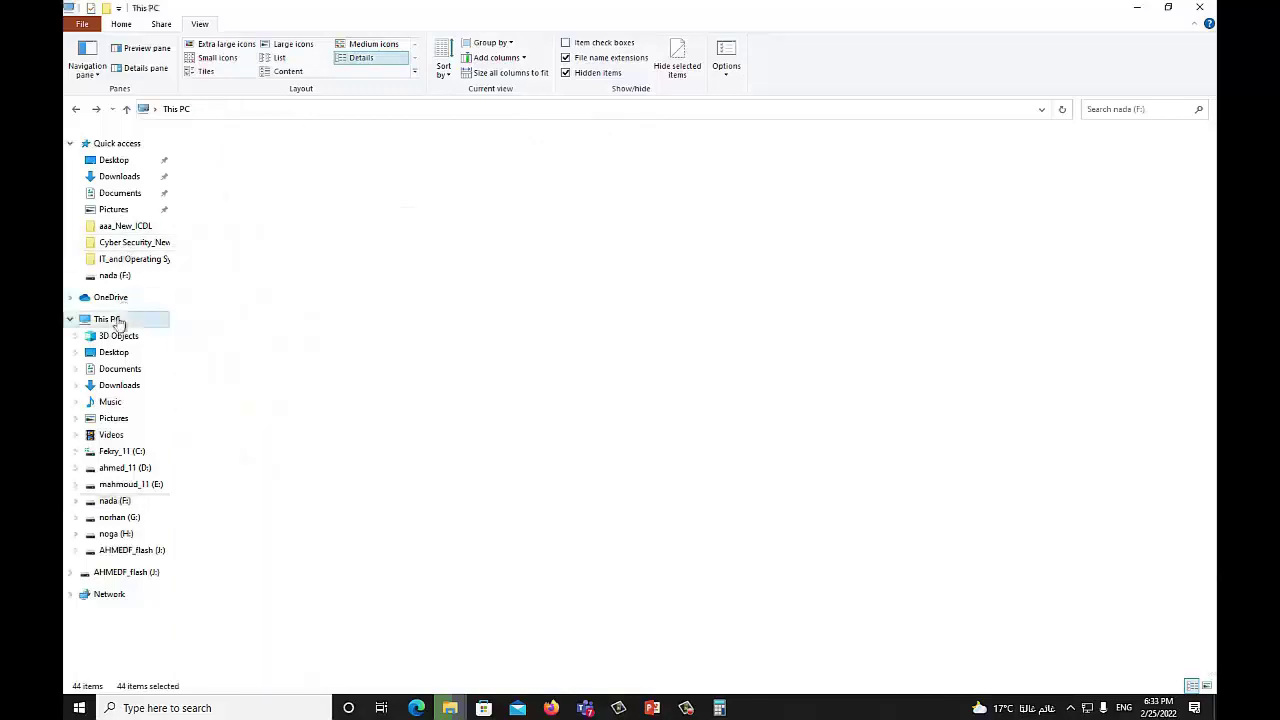
{"action": "left_click", "coordinate": [152, 303]}
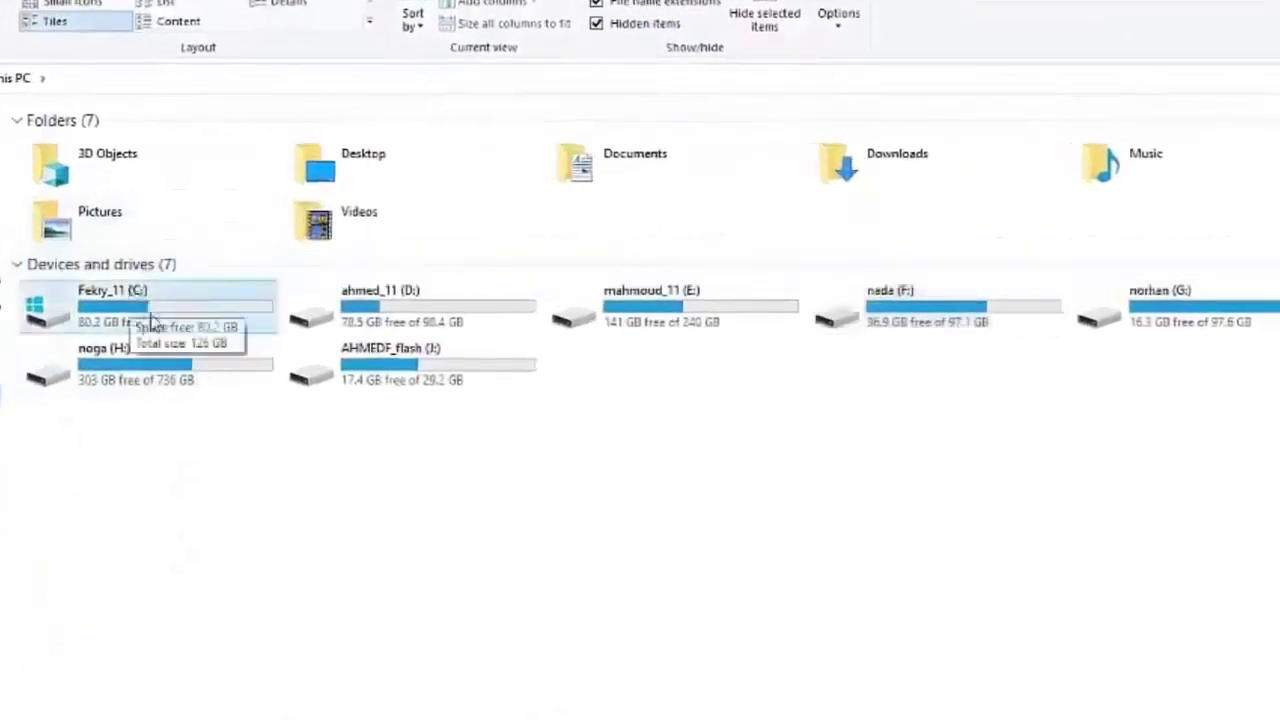
{"action": "left_click", "coordinate": [414, 316]}
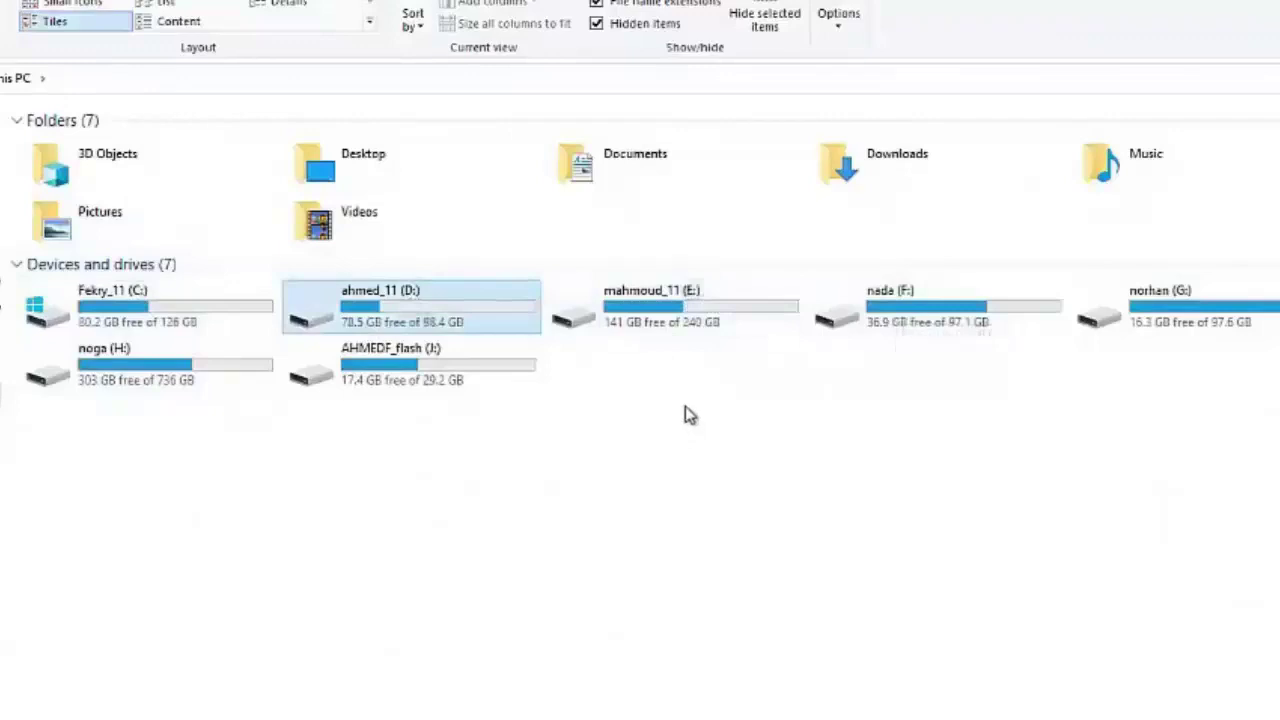
{"action": "double_click", "coordinate": [907, 321]}
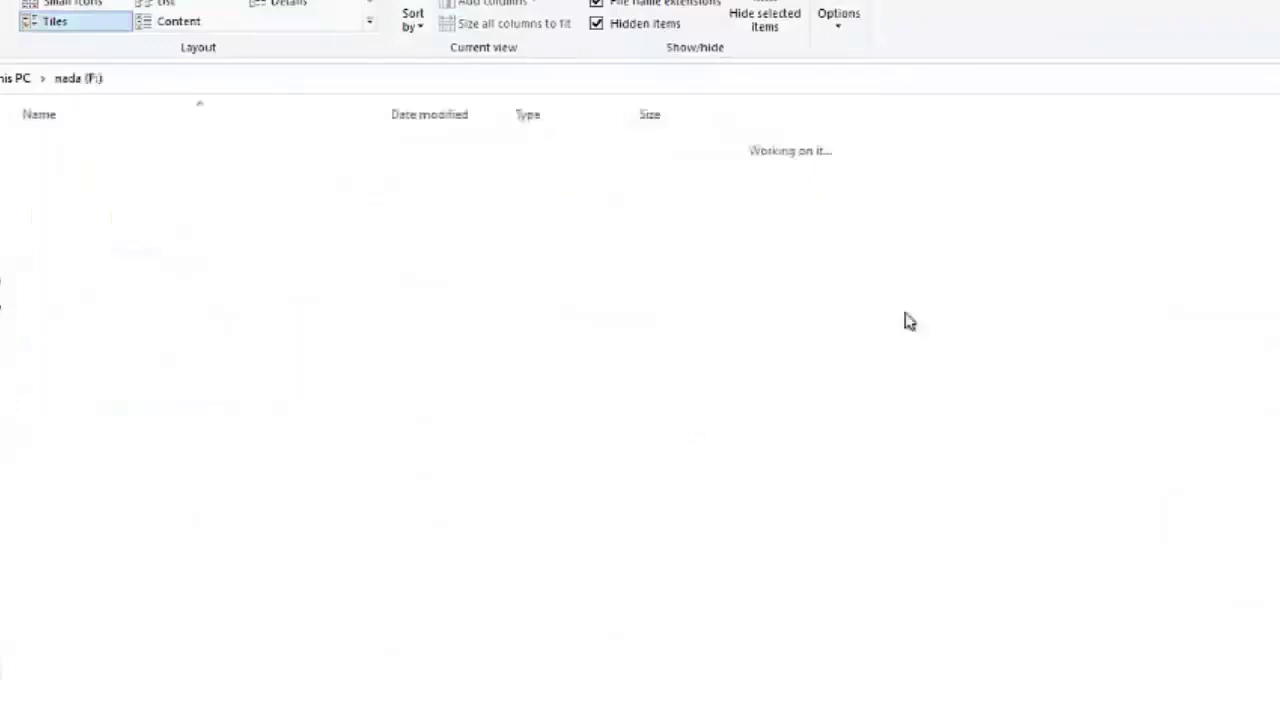
Select a folder and the files ahmed26-7-6.ppt and ahmed2022.pptx one after another on the F: drive.
{"action": "left_click", "coordinate": [103, 305]}
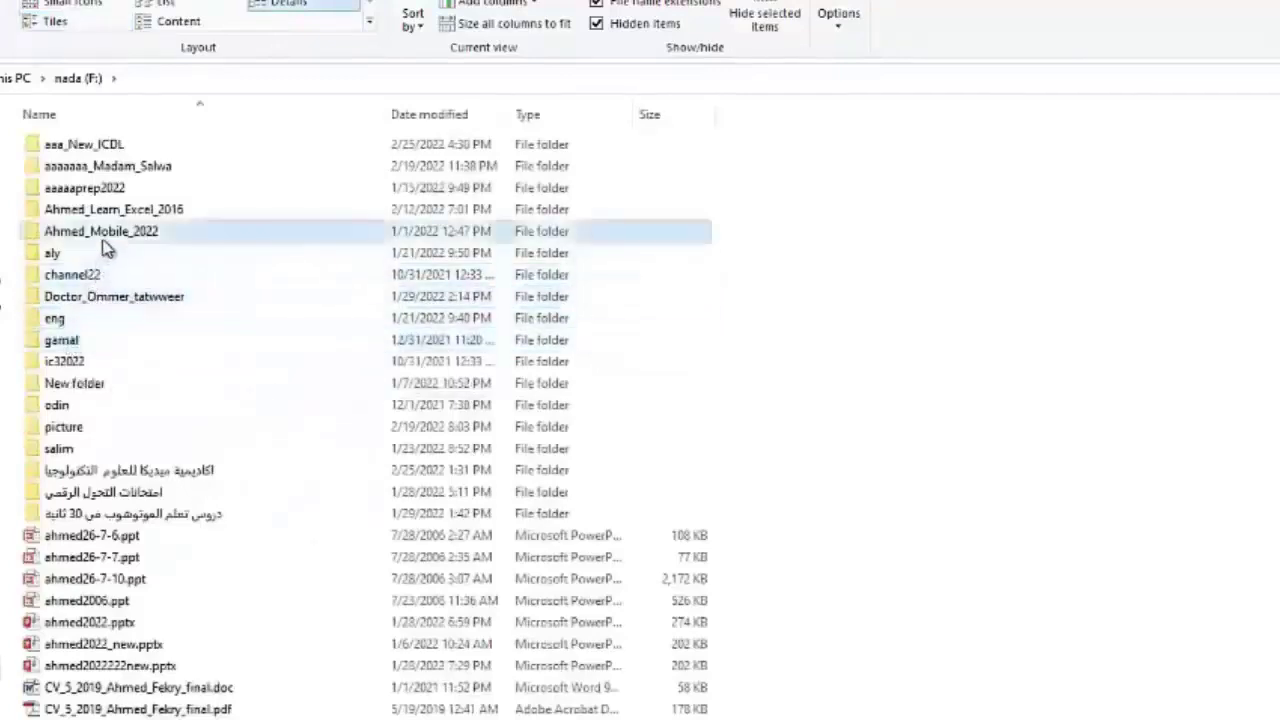
{"action": "left_click", "coordinate": [85, 536]}
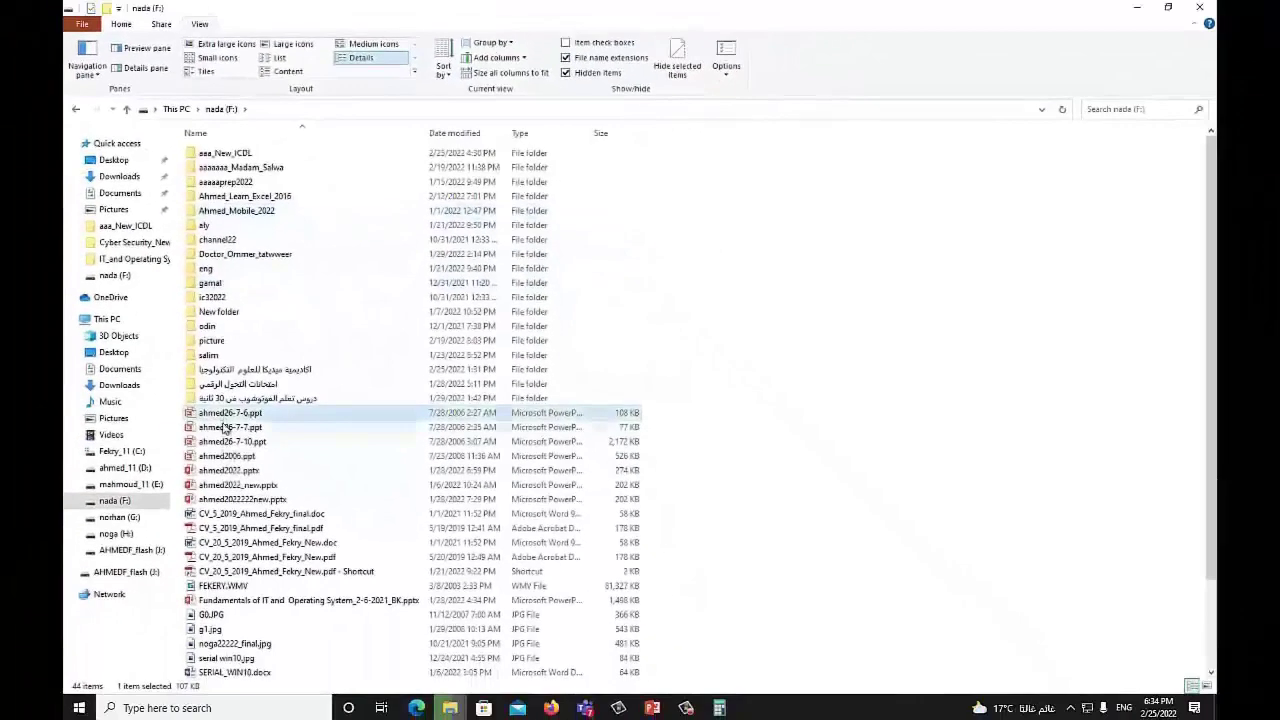
{"action": "left_click", "coordinate": [290, 470]}
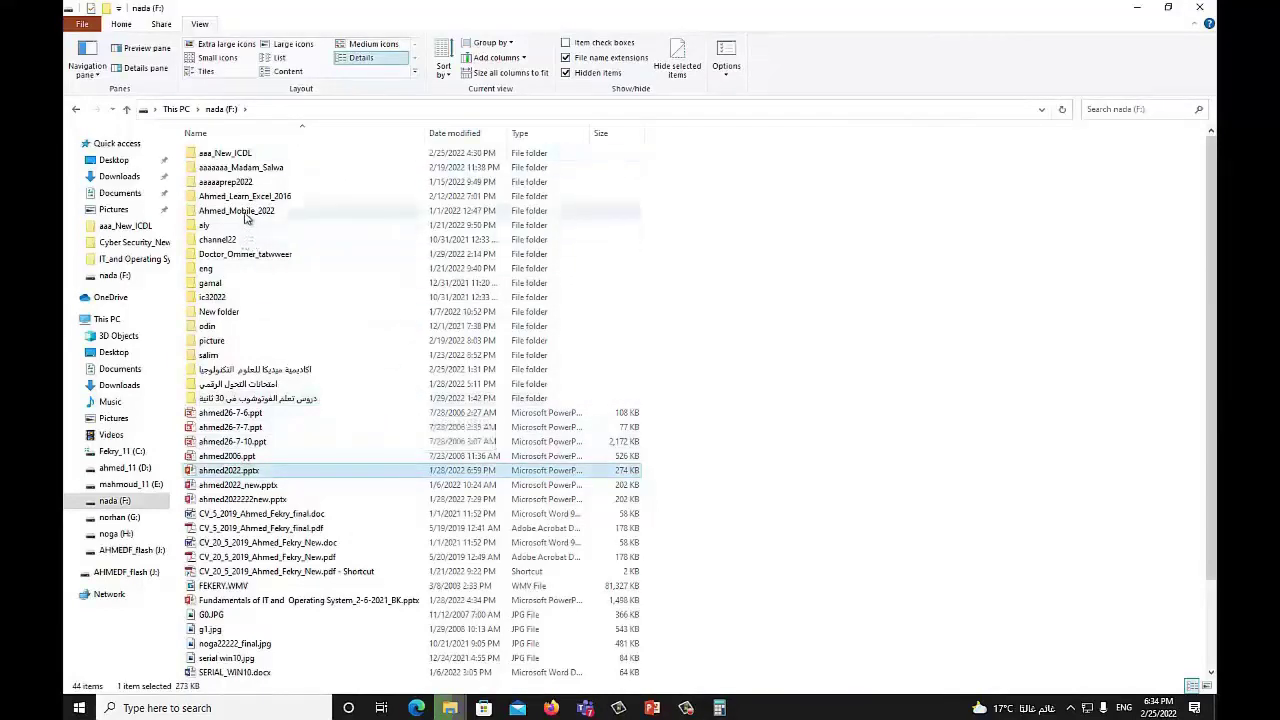
{"action": "left_click", "coordinate": [253, 414]}
{"action": "left_click", "coordinate": [245, 470]}
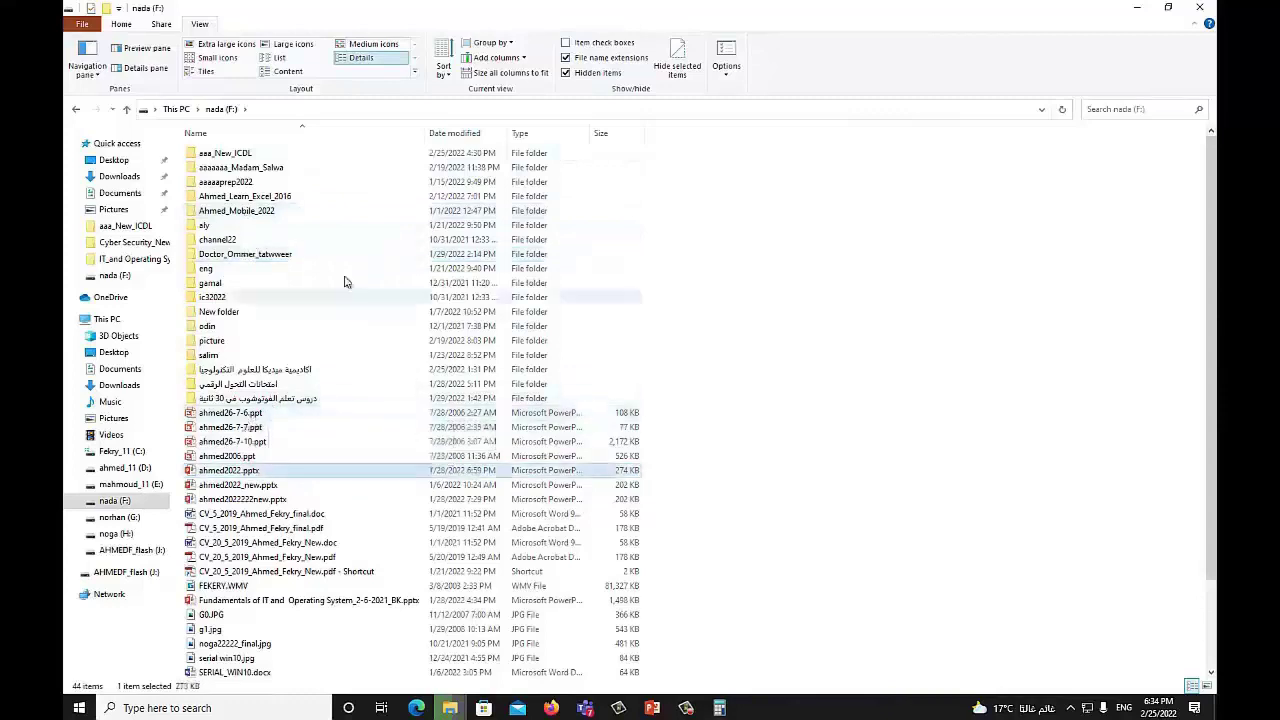
Open the Doctor_Ommer_tatwweer folder and select MOBILE 1.docx, sales.xlsx and the ic3_icdl_22_9_2021 folder in turn.
{"action": "double_click", "coordinate": [256, 257]}
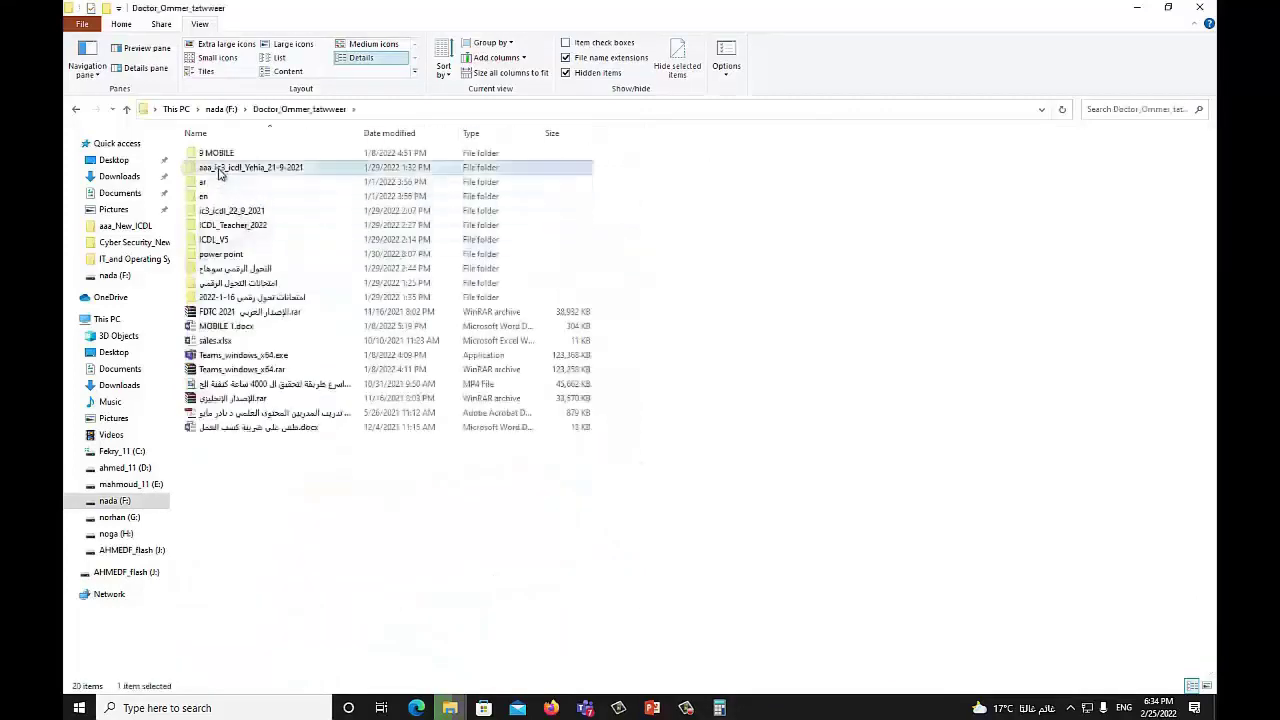
{"action": "left_click", "coordinate": [232, 327]}
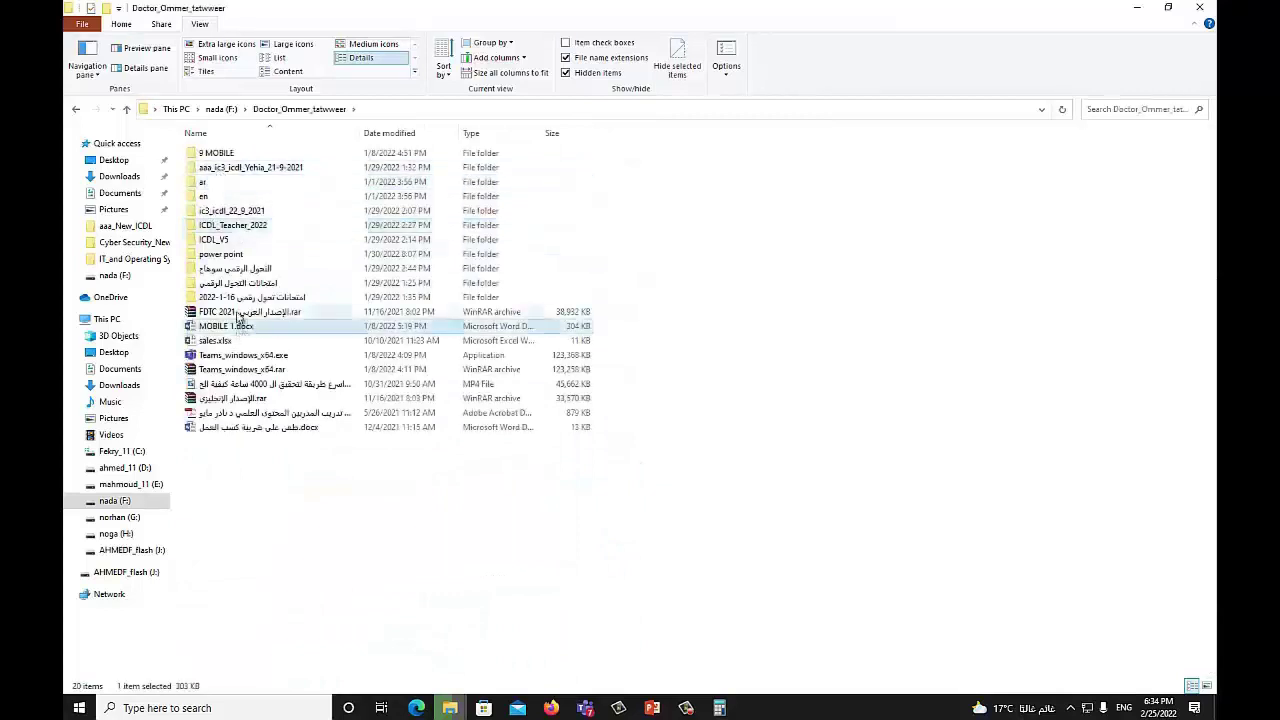
{"action": "left_click", "coordinate": [240, 340]}
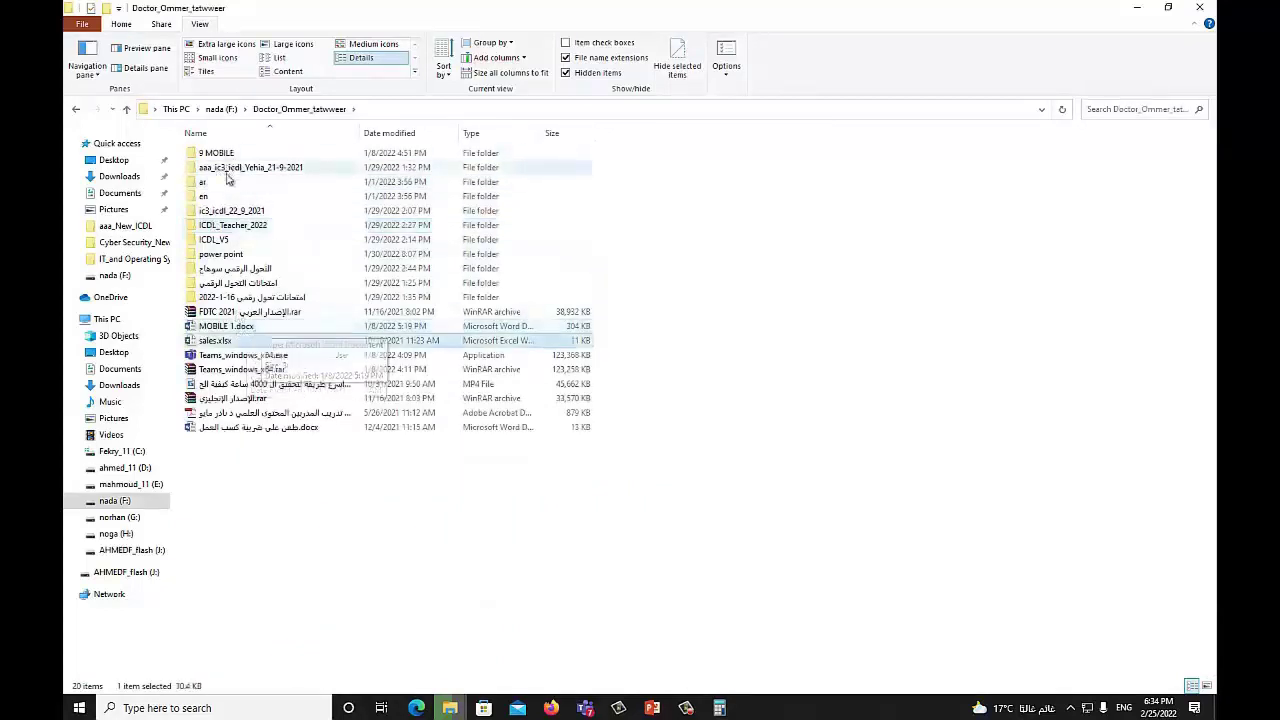
{"action": "key", "text": "a"}
{"action": "key", "text": "a"}
{"action": "key", "text": "i"}
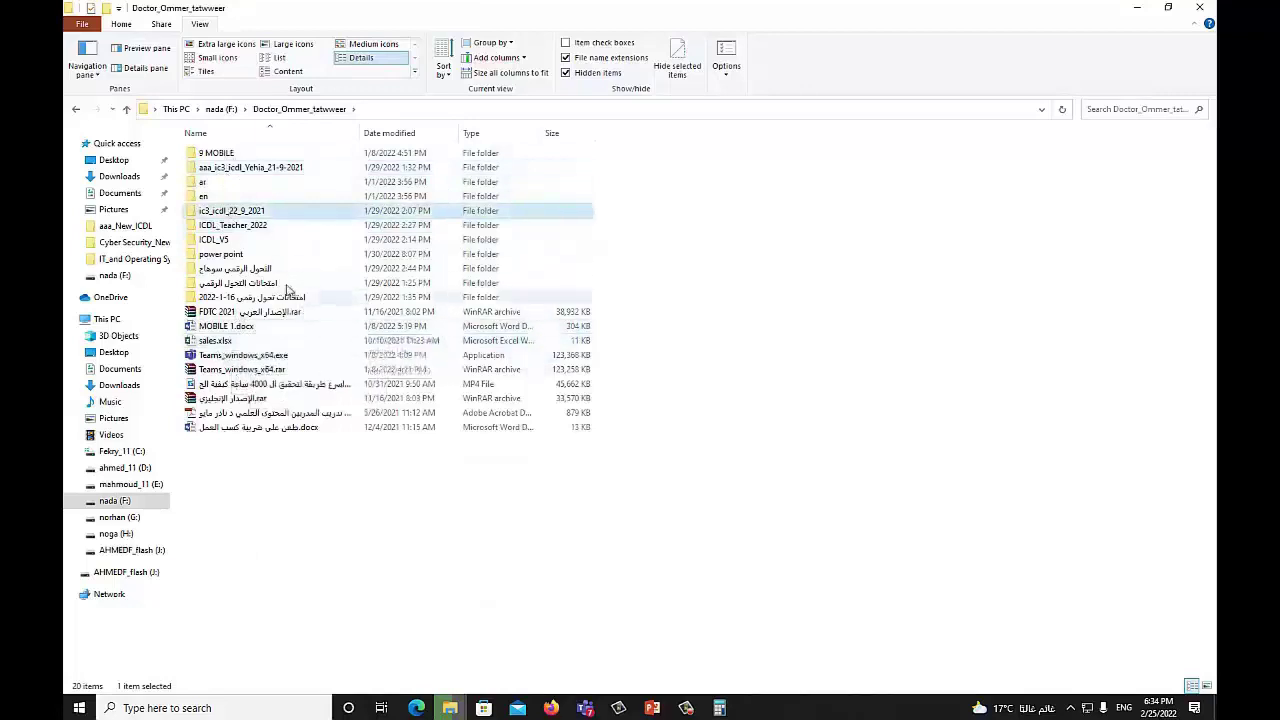
Open the Arabic trainer-training PDF, look through its first pages, close it, and select the ICDL_Teacher_2022 folder.
{"action": "double_click", "coordinate": [318, 415]}
{"action": "scroll", "coordinate": [481, 350], "scroll_direction": "down", "scroll_amount": 5}
{"action": "scroll", "coordinate": [481, 350], "scroll_direction": "down", "scroll_amount": 10}
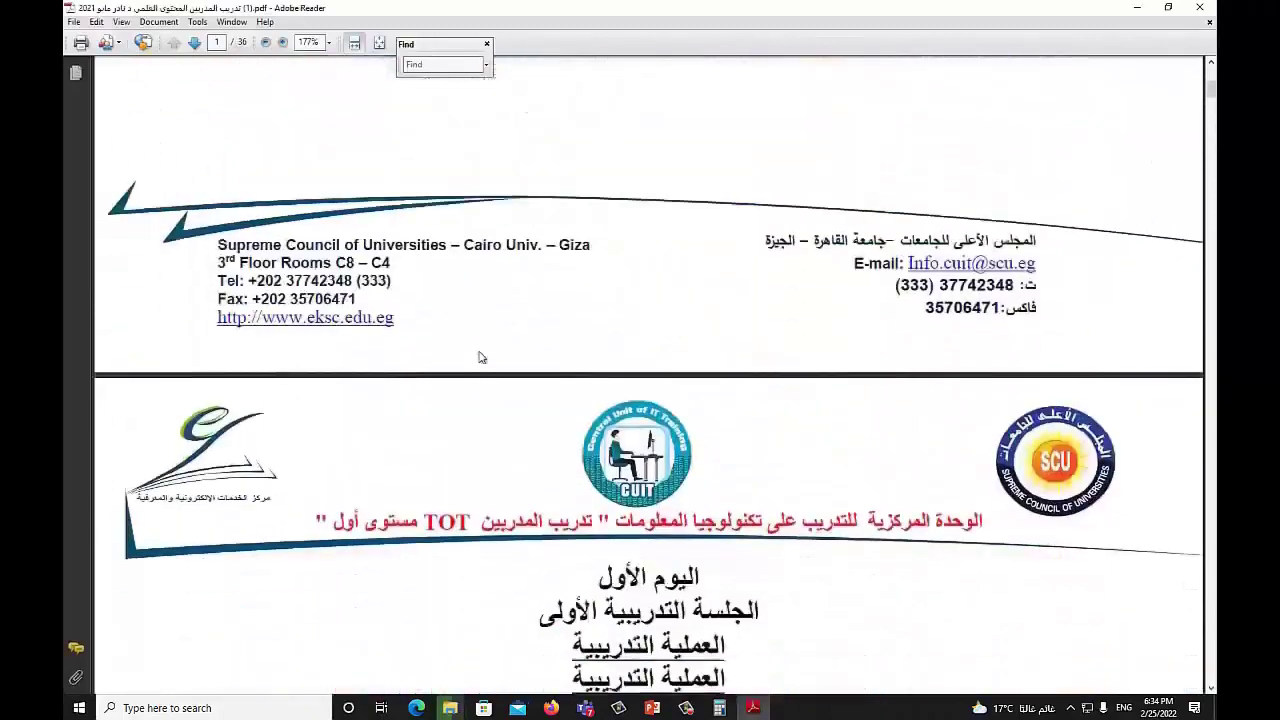
{"action": "left_click", "coordinate": [1200, 7]}
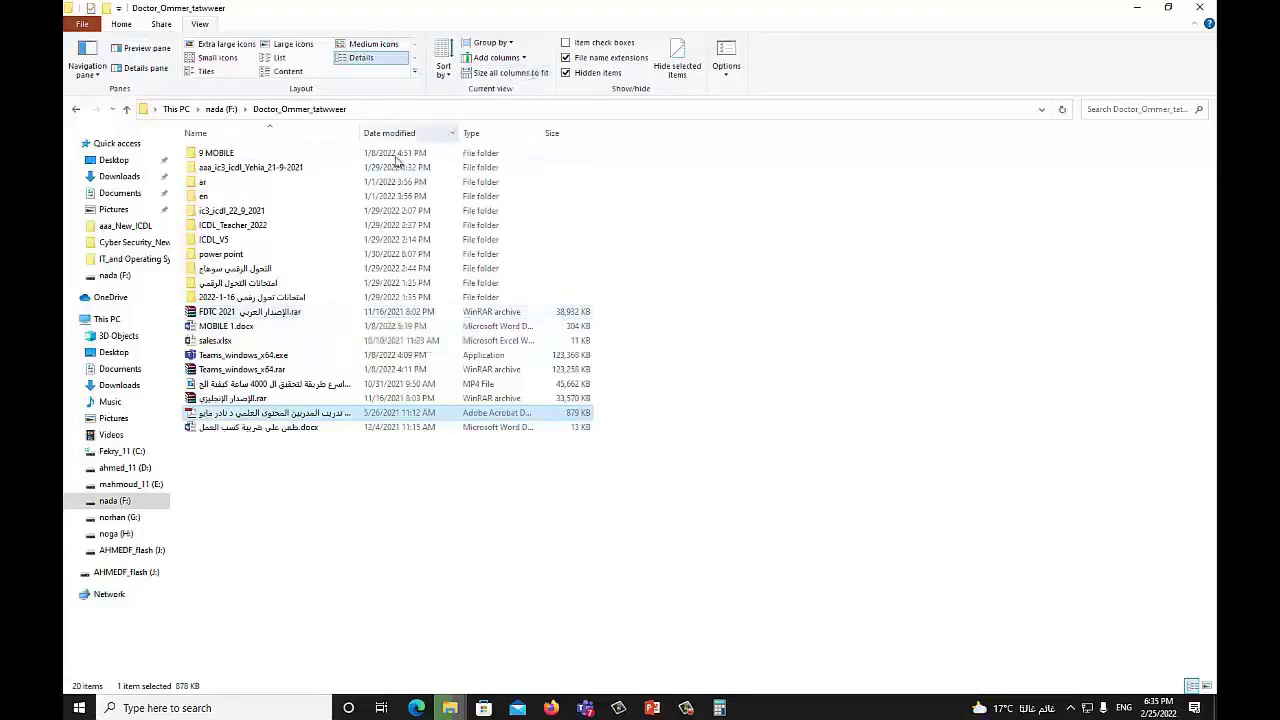
{"action": "left_click", "coordinate": [460, 225]}
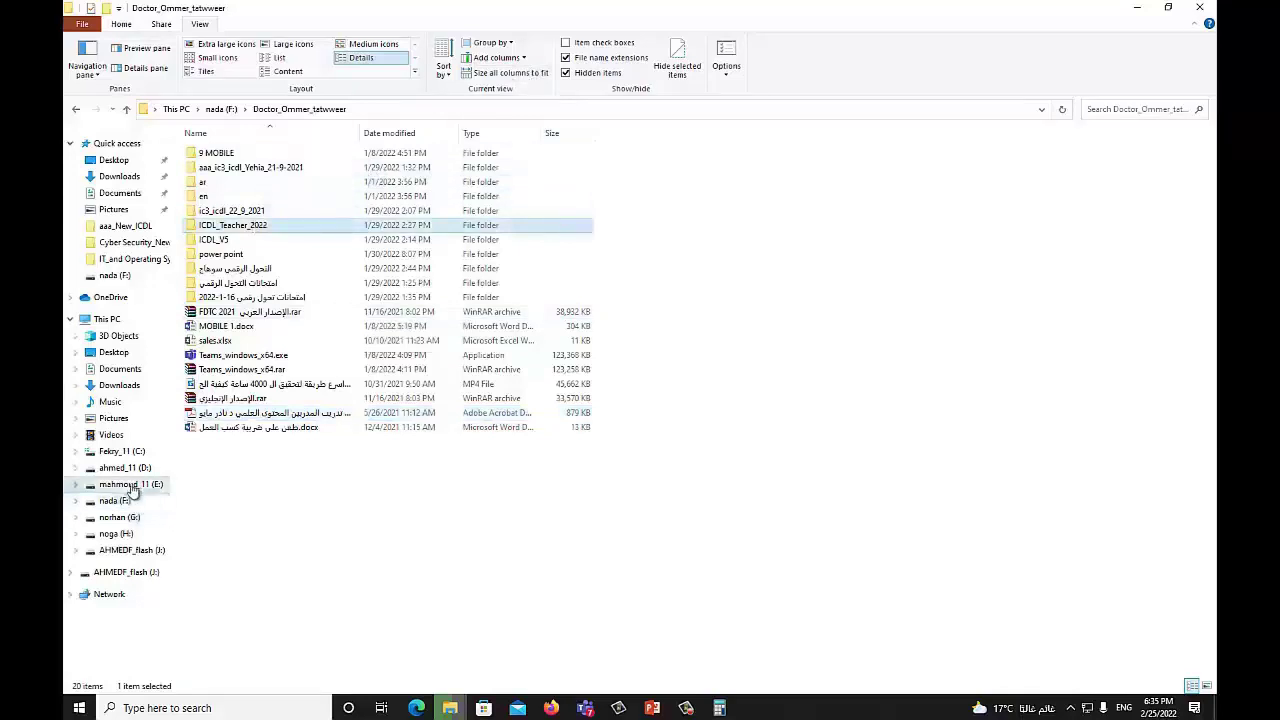
Create a new folder named engieering in the root of the D: drive.
{"action": "left_click", "coordinate": [133, 485]}
{"action": "left_click", "coordinate": [130, 468]}
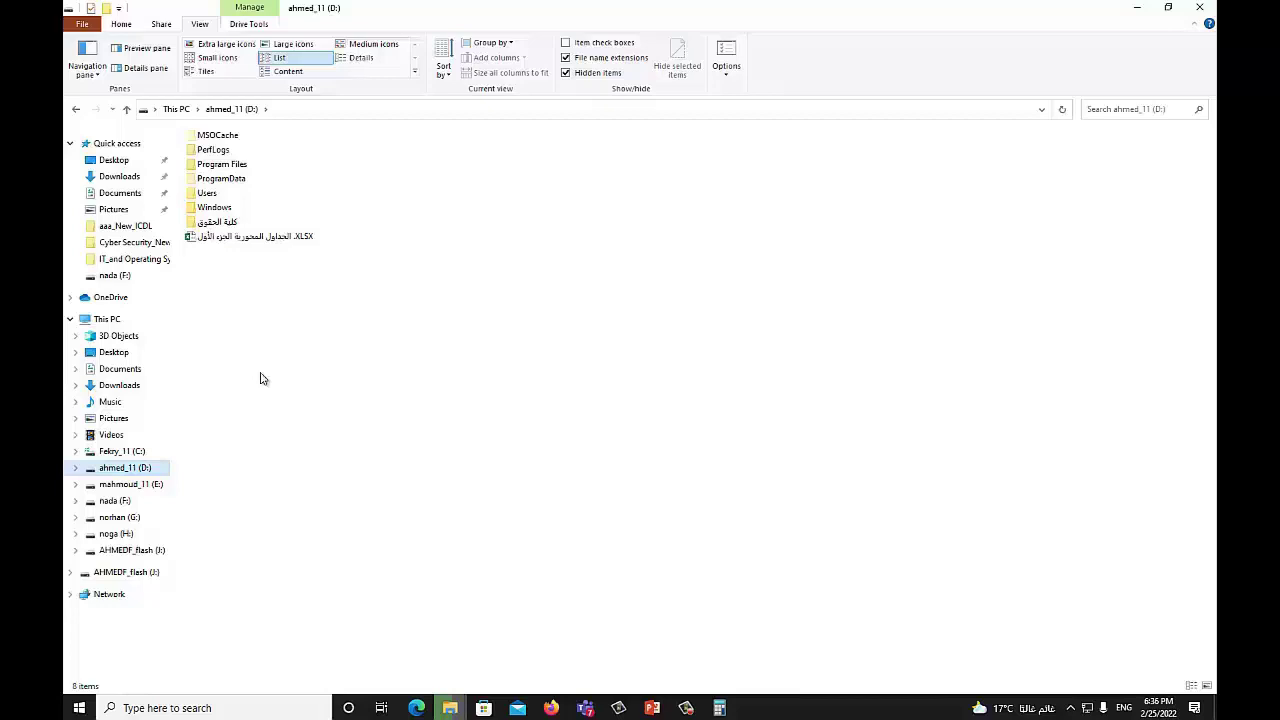
{"action": "right_click", "coordinate": [317, 279]}
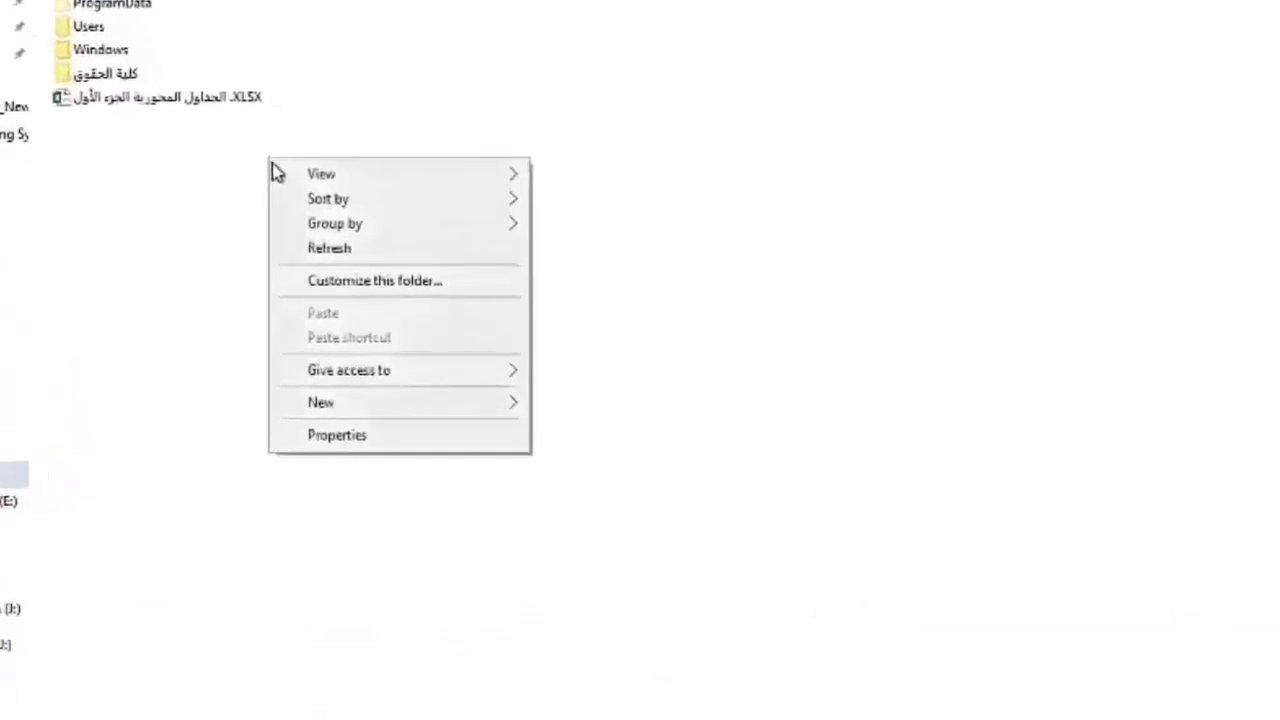
{"action": "mouse_move", "coordinate": [343, 405]}
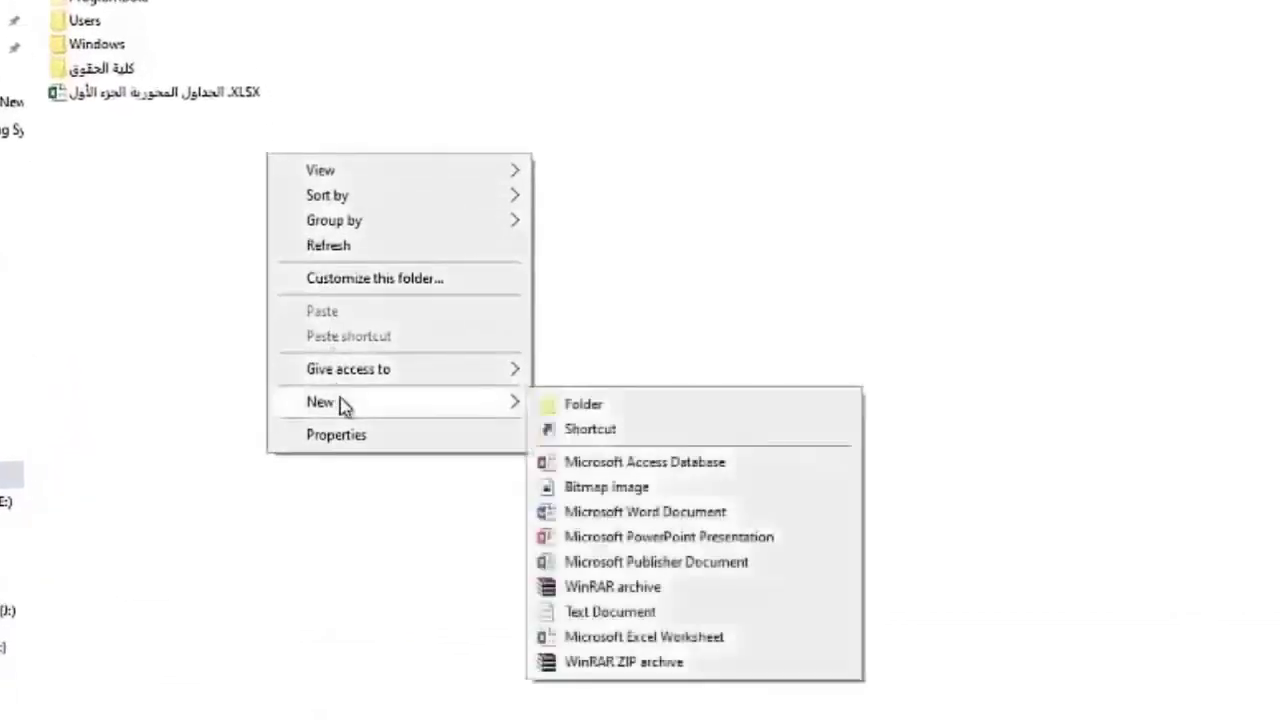
{"action": "left_click", "coordinate": [584, 405]}
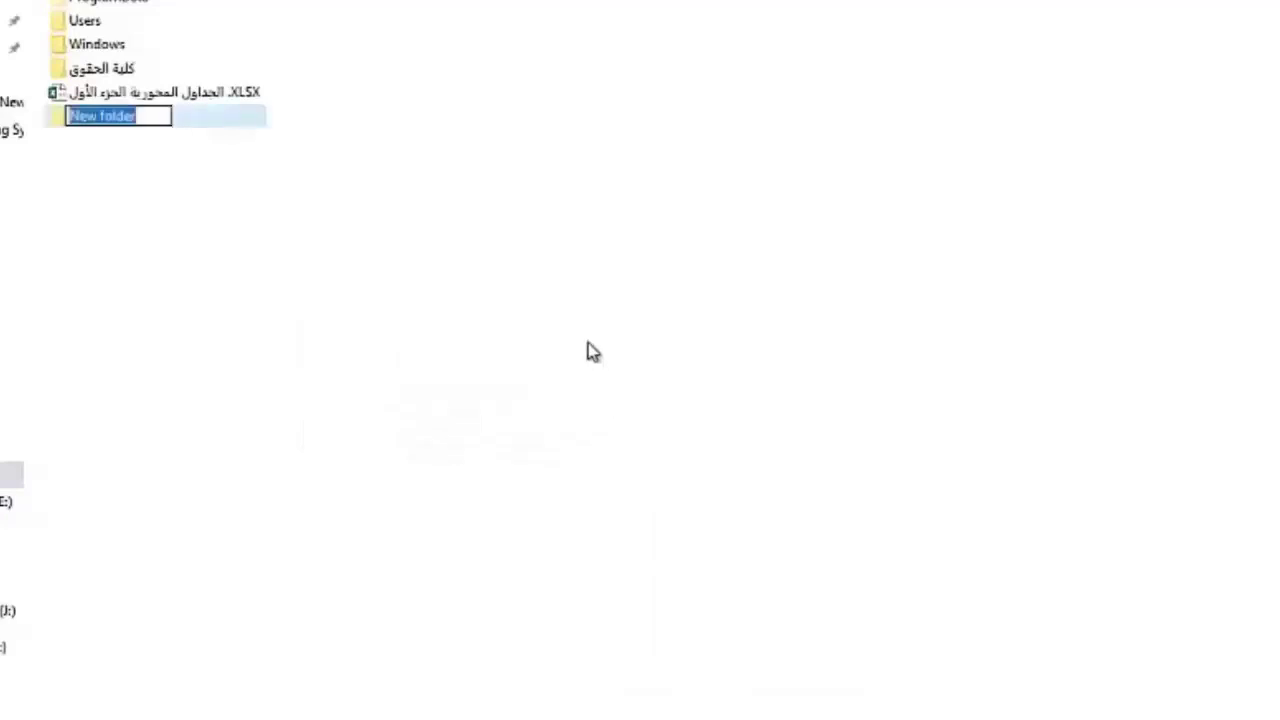
{"action": "type", "text": "engieering"}
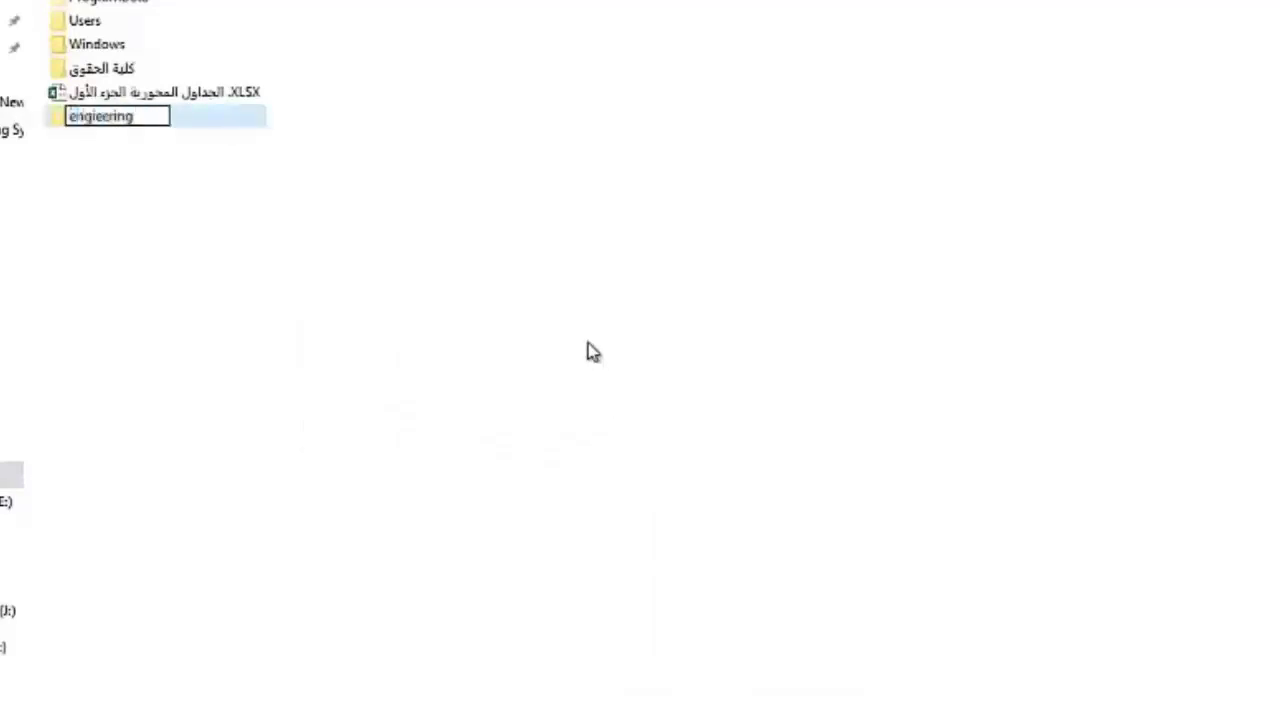
{"action": "key", "text": "Return"}
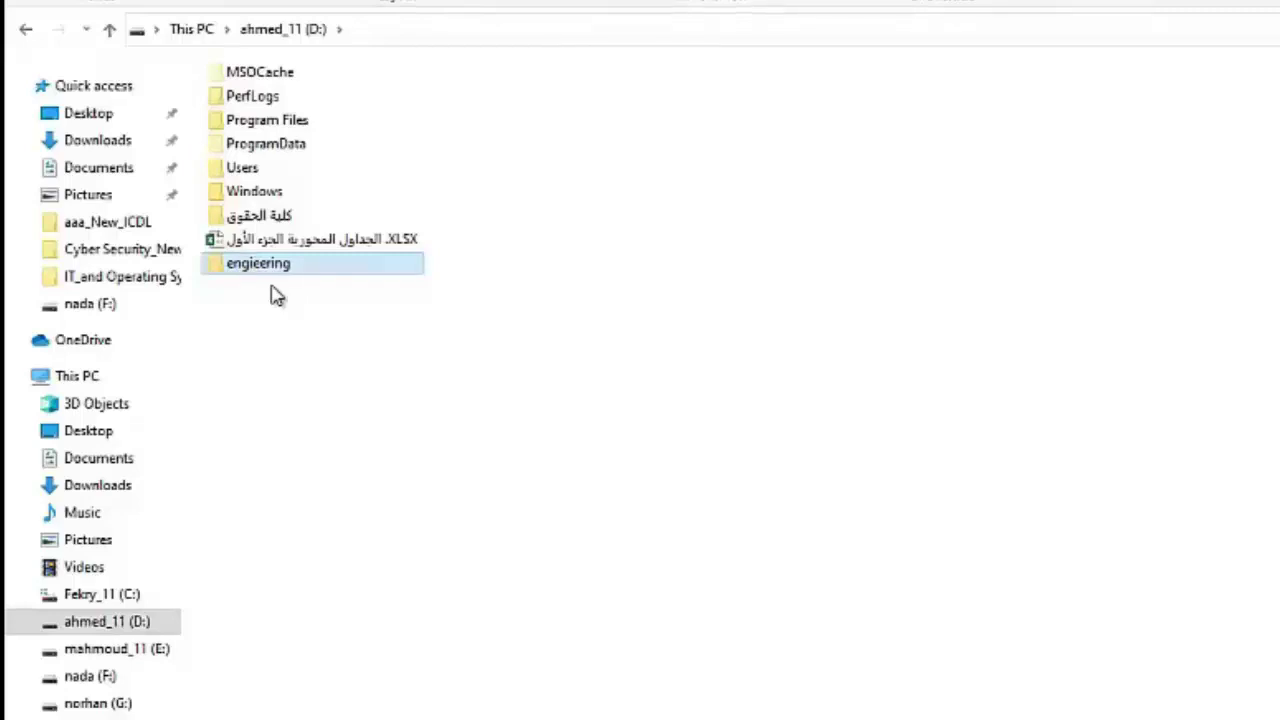
Open the engieering folder and create a subfolder named elect in it.
{"action": "double_click", "coordinate": [276, 270]}
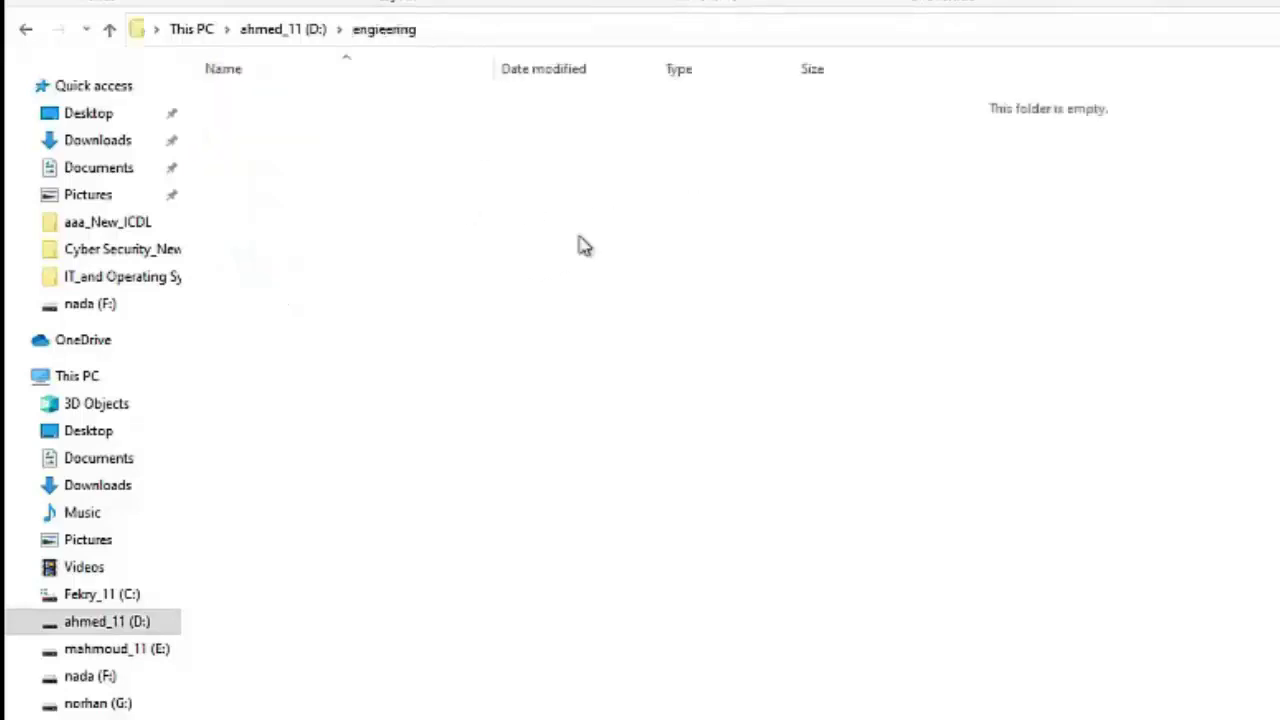
{"action": "right_click", "coordinate": [509, 175]}
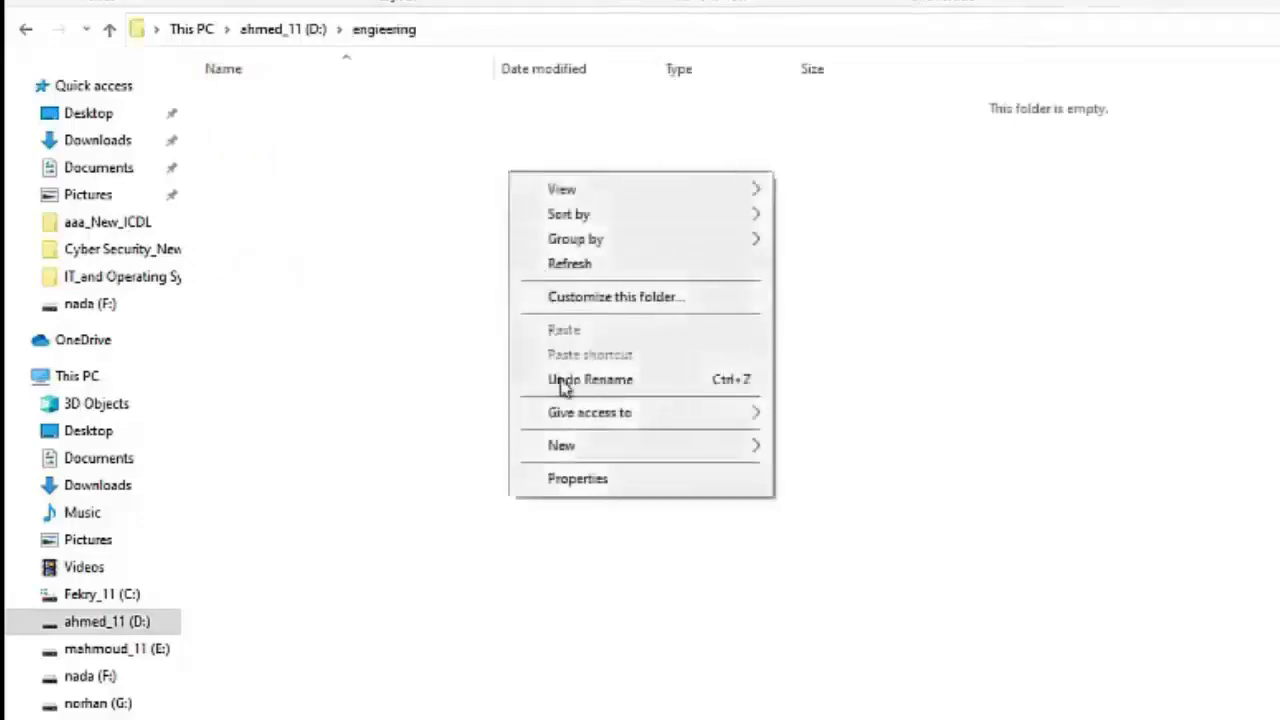
{"action": "mouse_move", "coordinate": [583, 447]}
{"action": "left_click", "coordinate": [835, 448]}
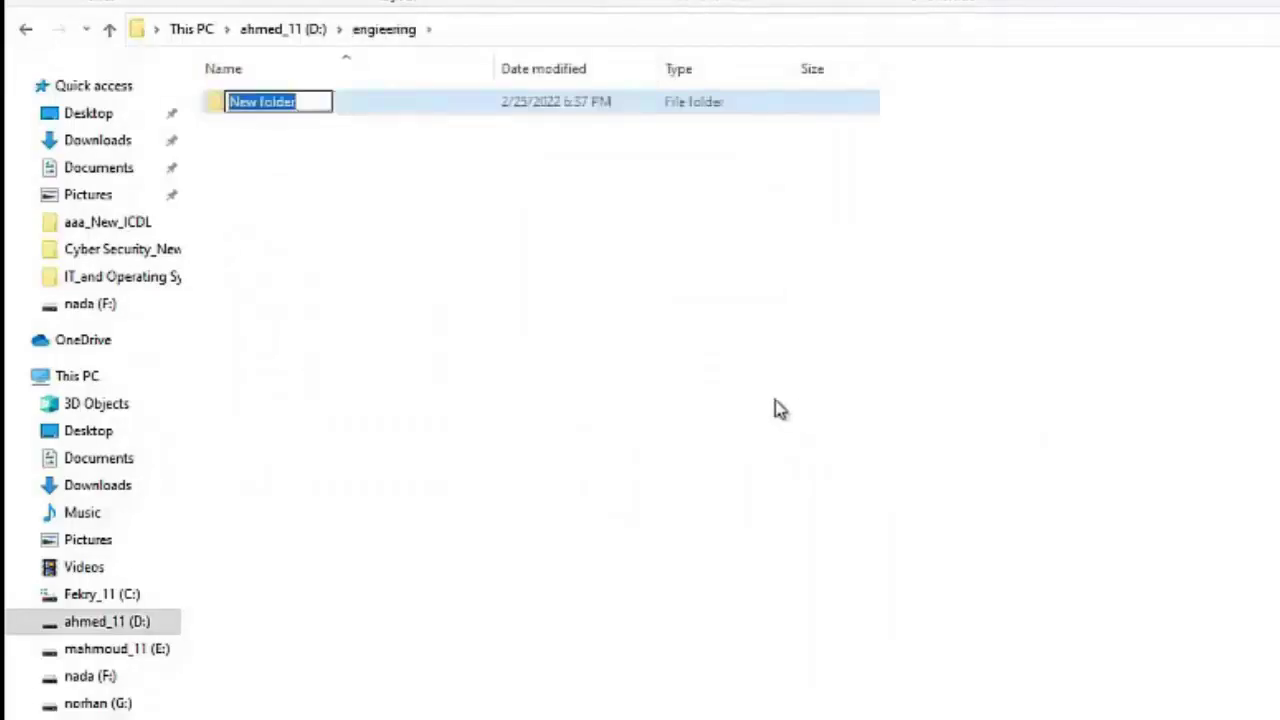
{"action": "type", "text": "elect"}
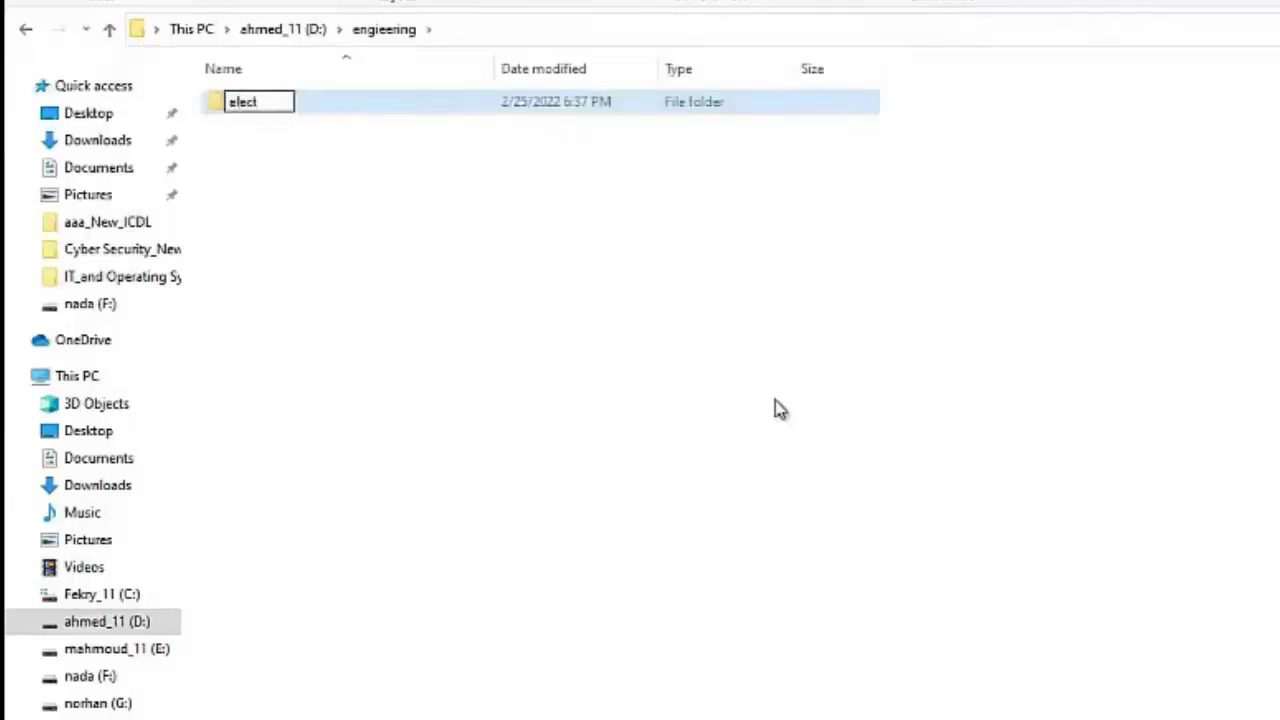
{"action": "key", "text": "Return"}
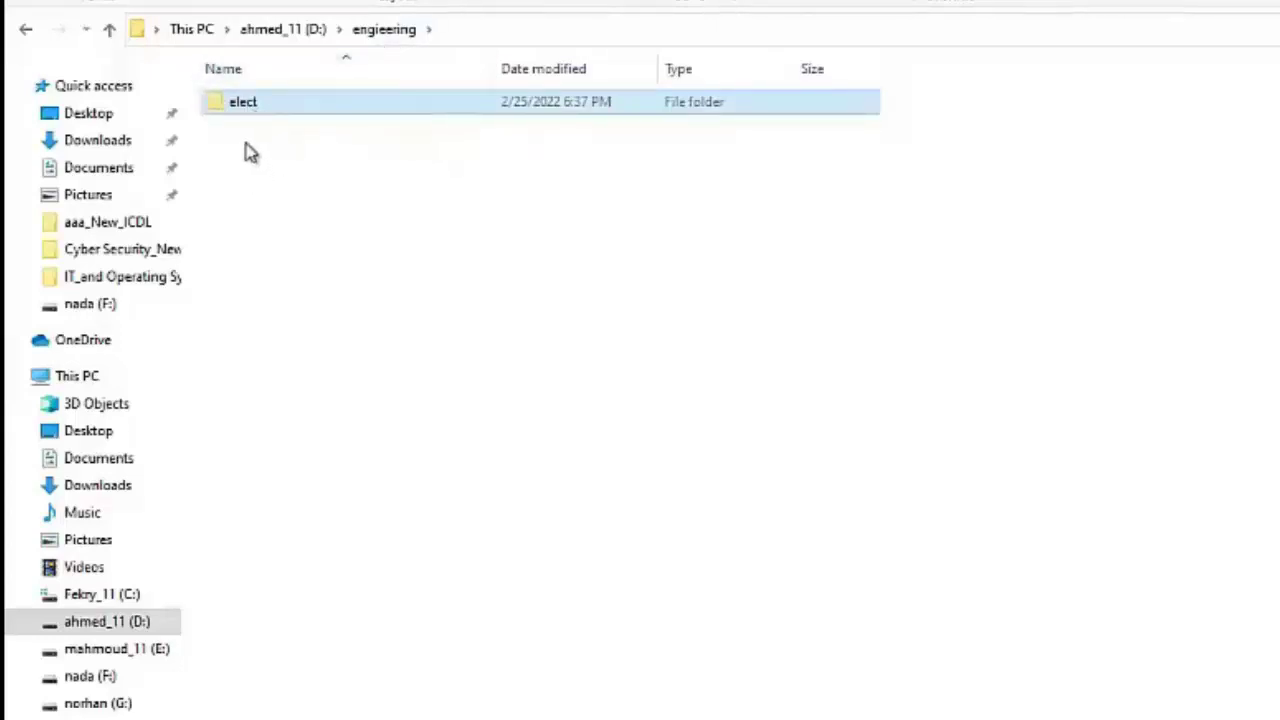
Create a second subfolder named civil inside the engieering folder, beside elect.
{"action": "right_click", "coordinate": [243, 146]}
{"action": "mouse_move", "coordinate": [320, 418]}
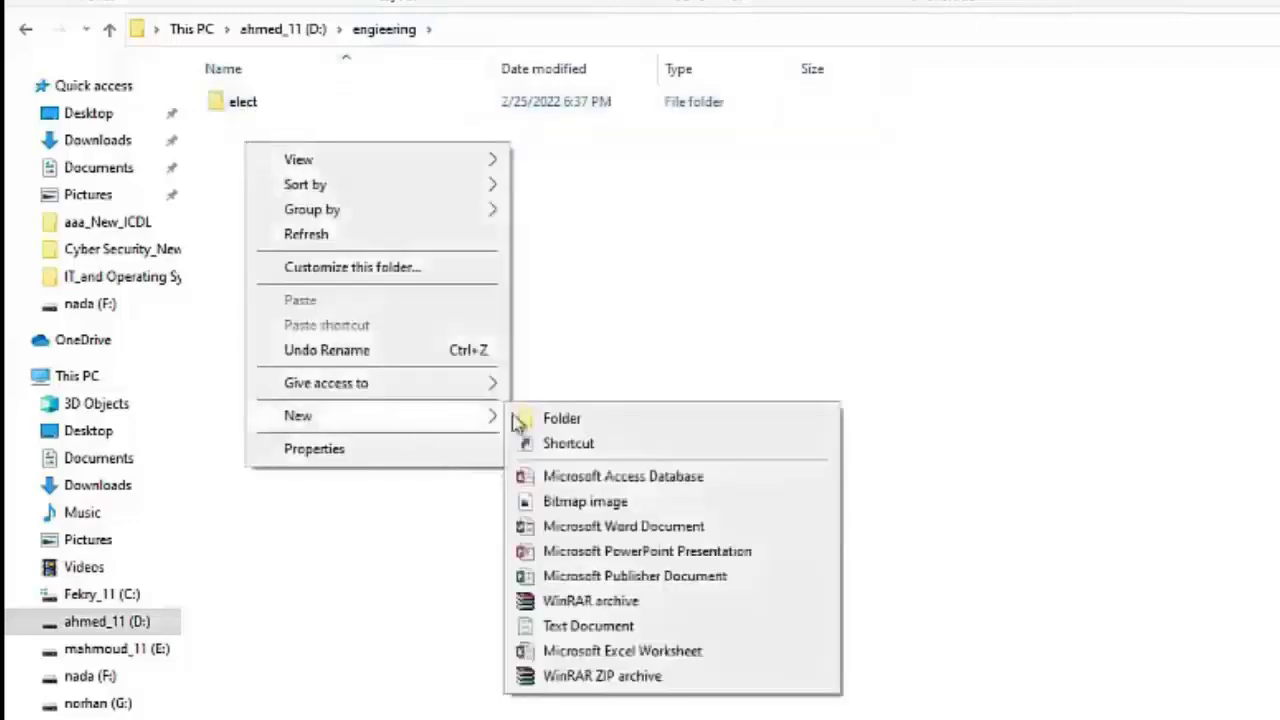
{"action": "left_click", "coordinate": [594, 420]}
{"action": "type", "text": "civil"}
{"action": "key", "text": "Return"}
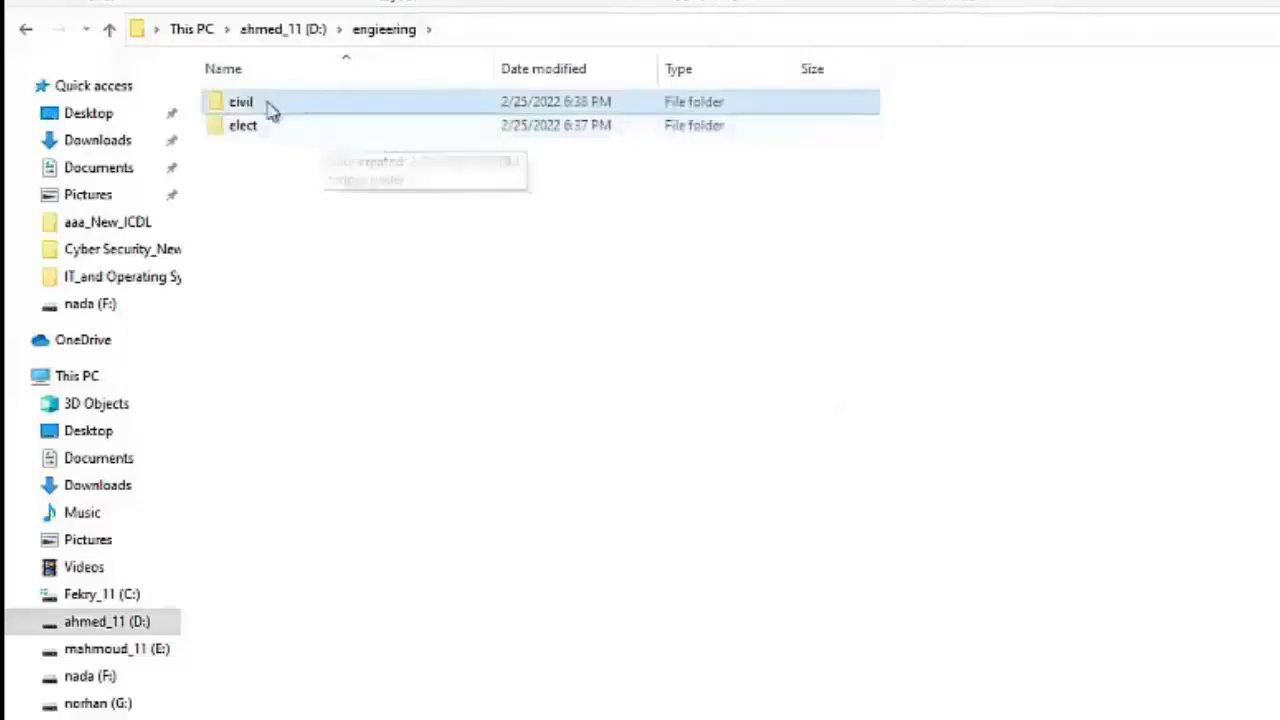
Open the elect folder and create a subfolder named computer in it.
{"action": "double_click", "coordinate": [254, 138]}
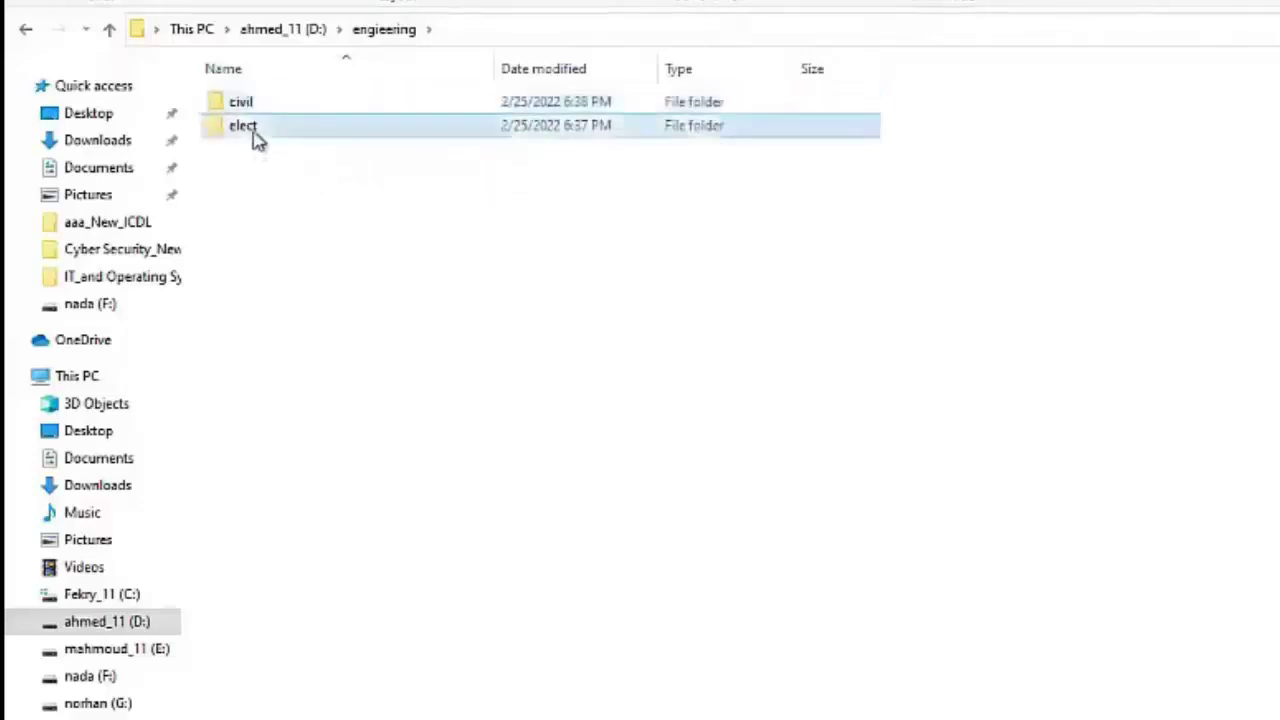
{"action": "right_click", "coordinate": [337, 173]}
{"action": "mouse_move", "coordinate": [416, 440]}
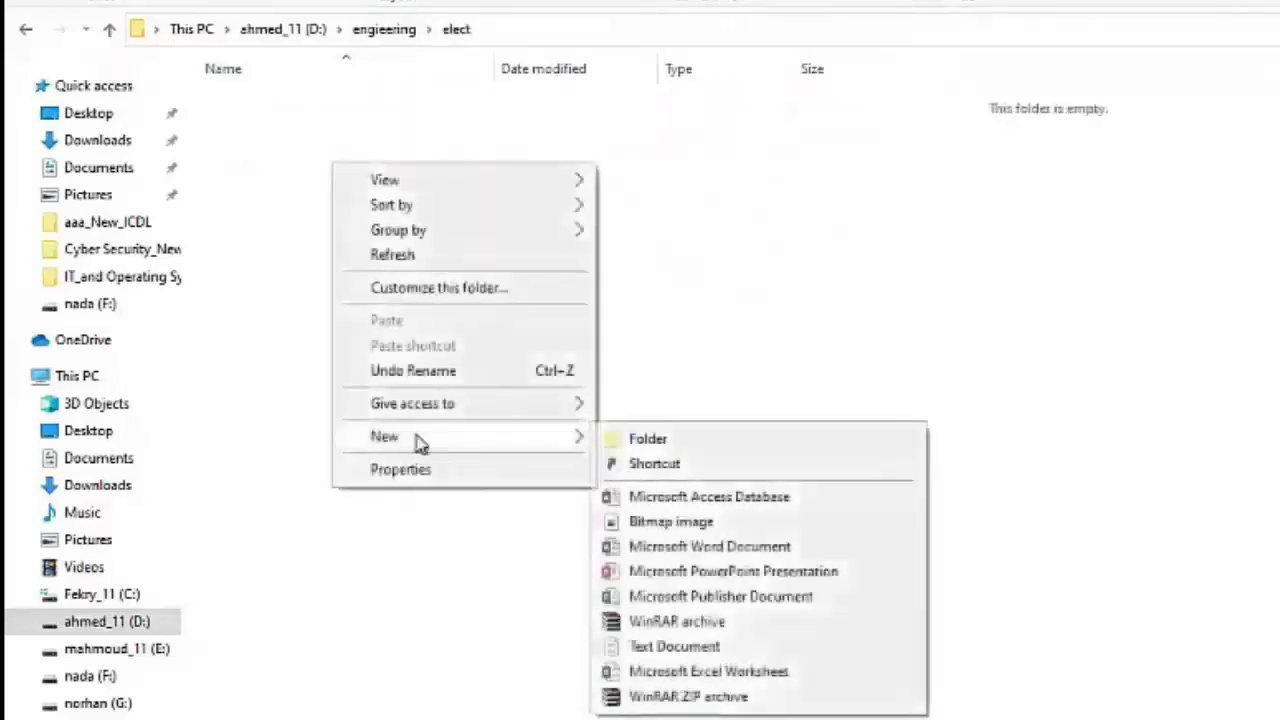
{"action": "left_click", "coordinate": [649, 443]}
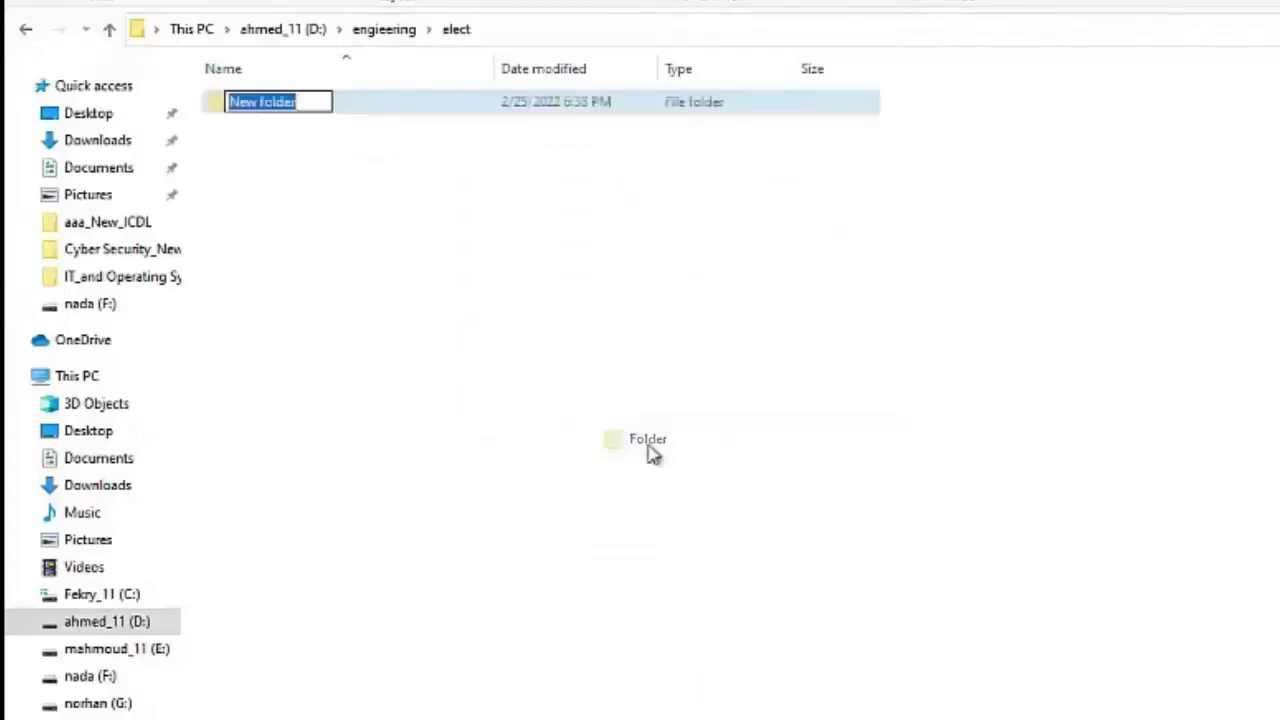
{"action": "type", "text": "computer"}
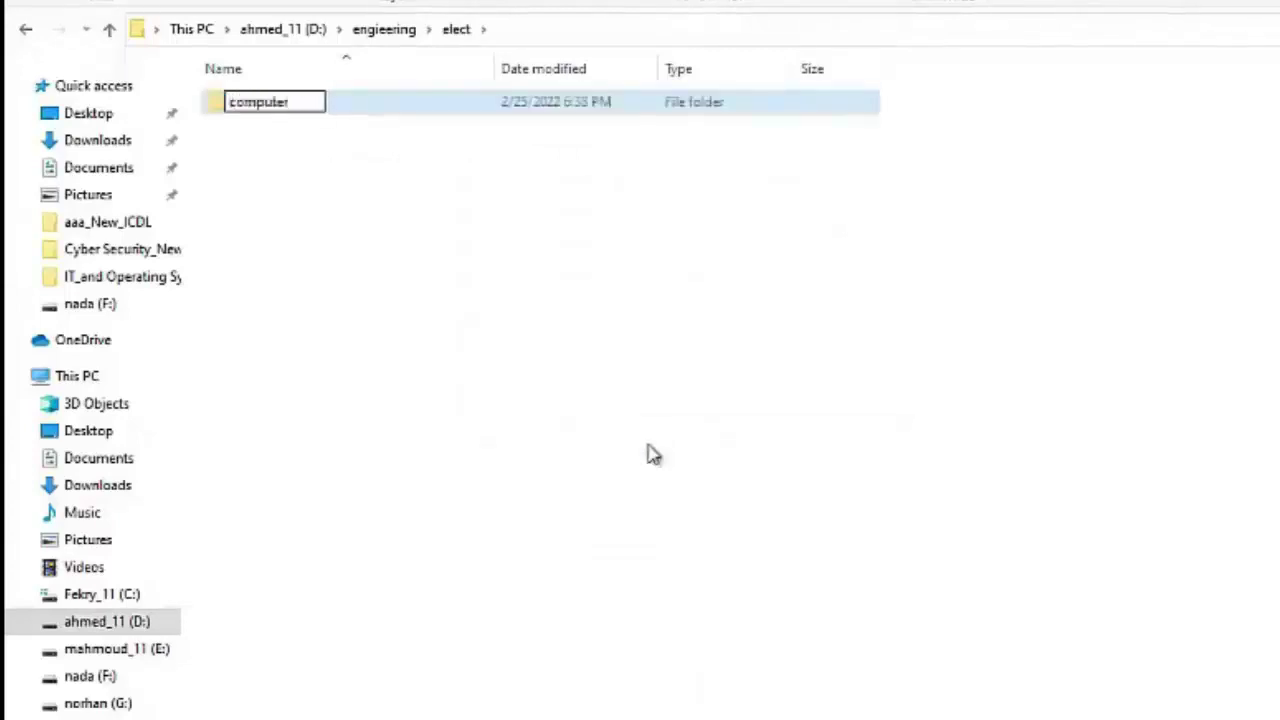
{"action": "key", "text": "Return"}
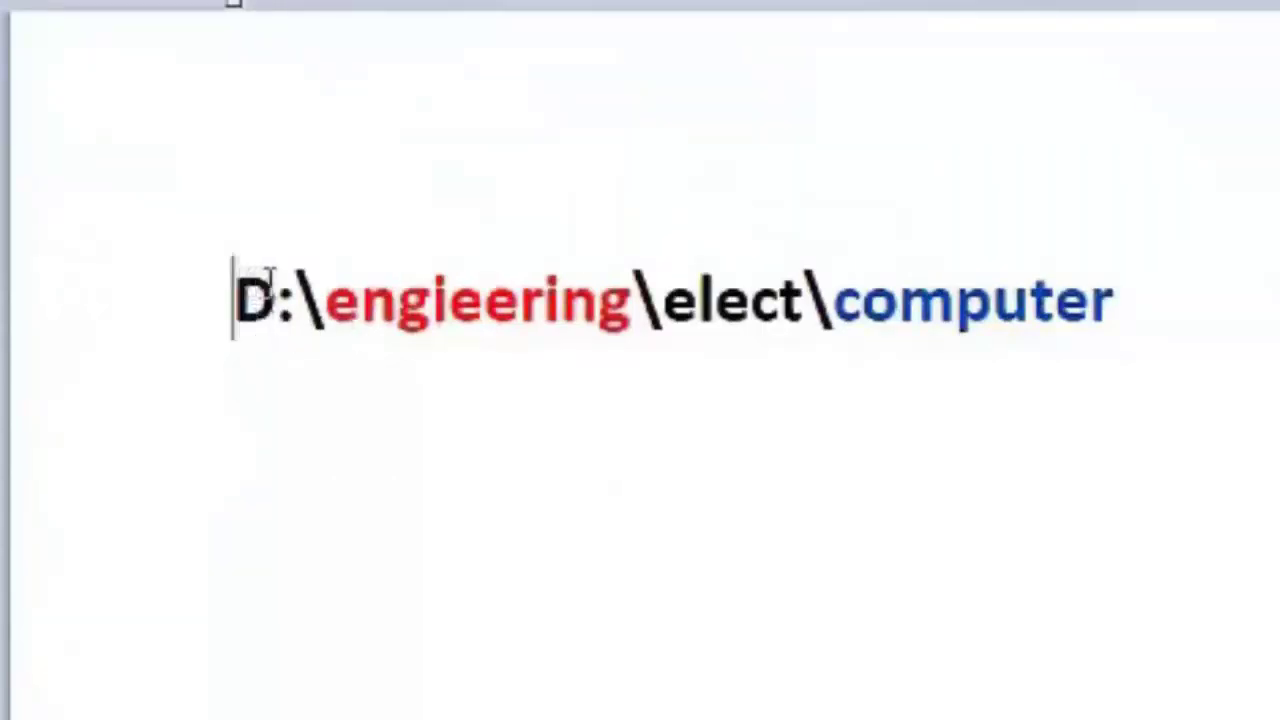
Highlight the parts of the path D:\engieering\elect\computer in the document one after another, and clear the selection.
{"action": "left_click_drag", "start_coordinate": [234, 297], "coordinate": [322, 300]}
{"action": "double_click", "coordinate": [437, 305]}
{"action": "double_click", "coordinate": [714, 305]}
{"action": "double_click", "coordinate": [862, 308]}
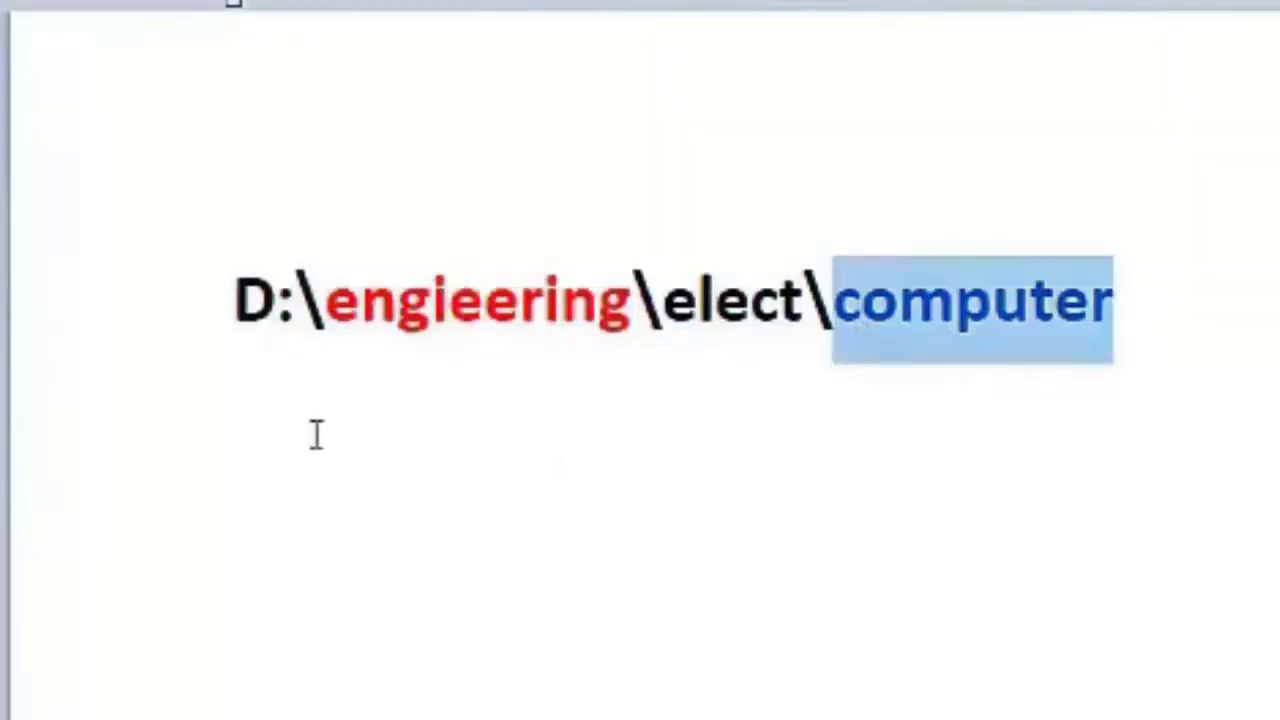
{"action": "triple_click", "coordinate": [366, 322]}
{"action": "left_click", "coordinate": [318, 300]}
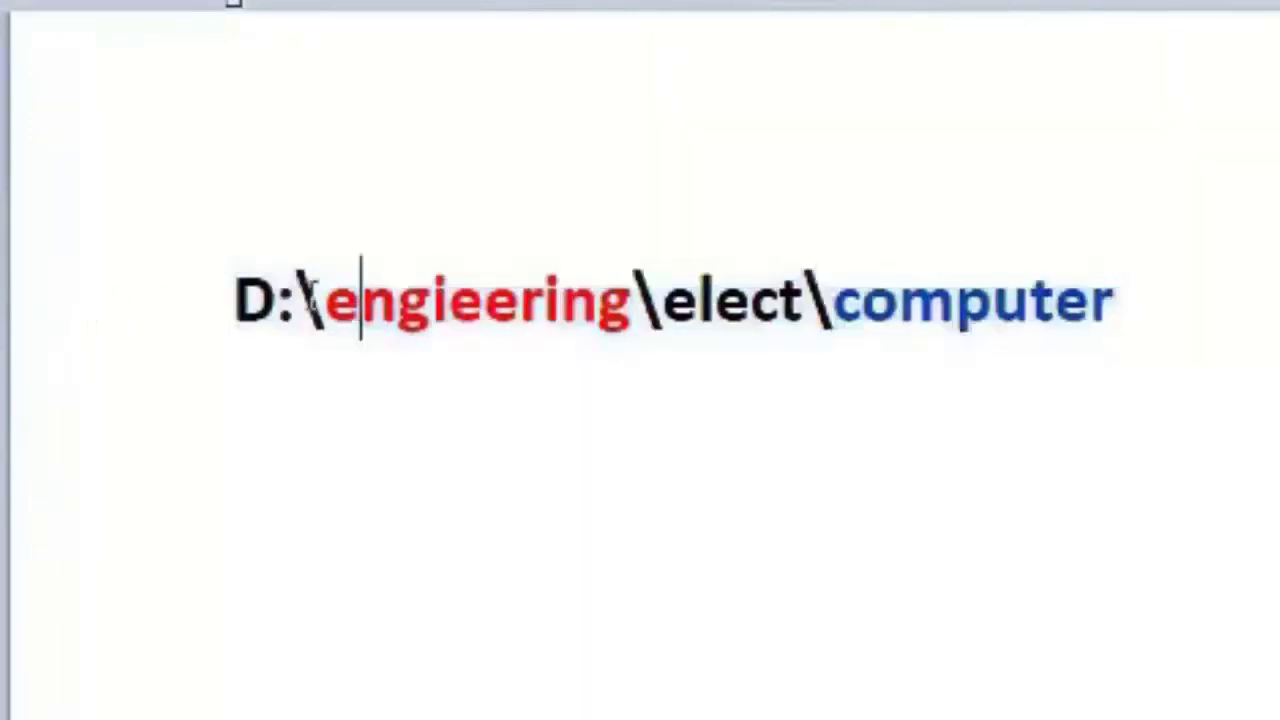
Highlight D:\, engieering, elect and computer again in the document's path to show how the folders nest.
{"action": "left_click_drag", "start_coordinate": [312, 300], "coordinate": [240, 300]}
{"action": "left_click", "coordinate": [430, 318]}
{"action": "left_click", "coordinate": [322, 303]}
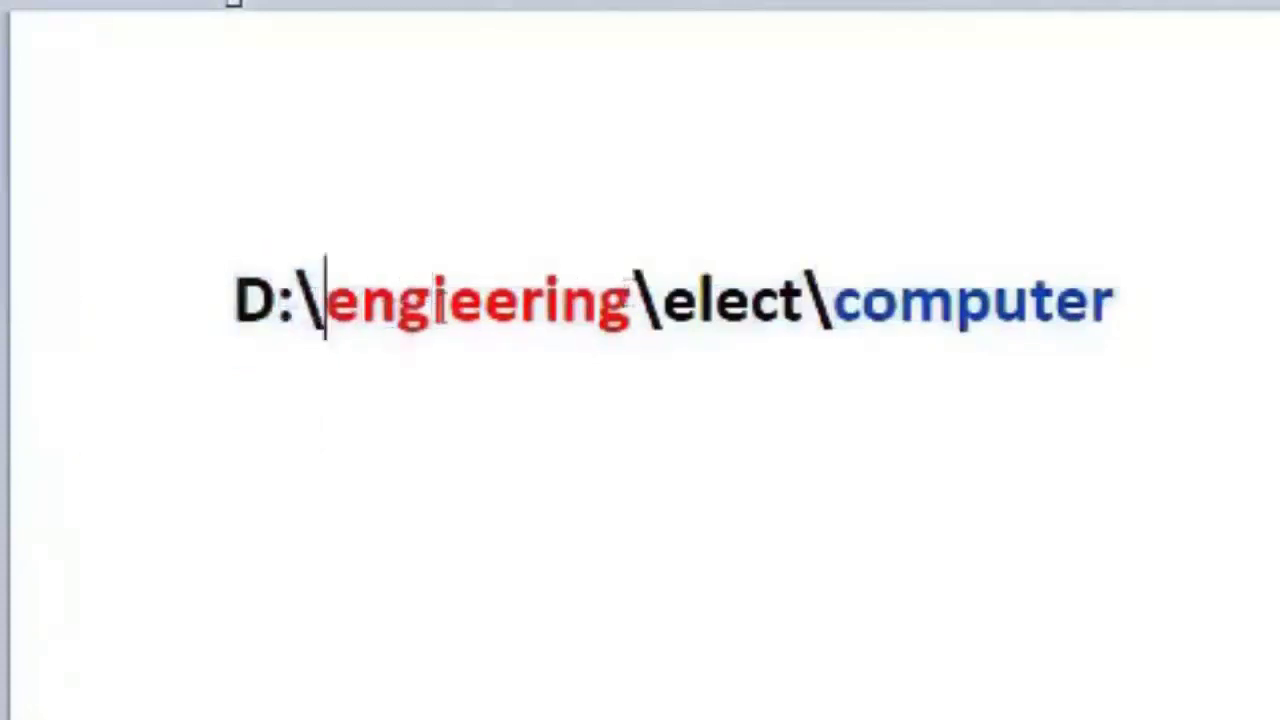
{"action": "double_click", "coordinate": [437, 310]}
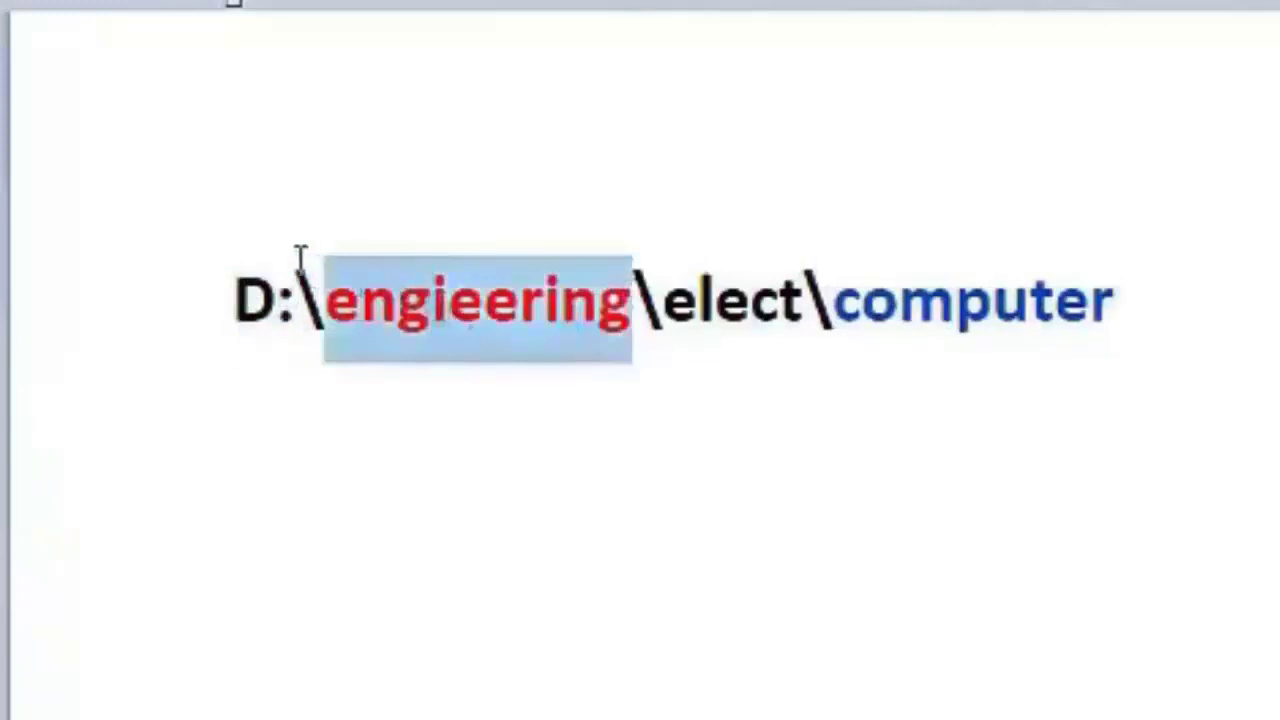
{"action": "double_click", "coordinate": [690, 300]}
{"action": "double_click", "coordinate": [445, 296]}
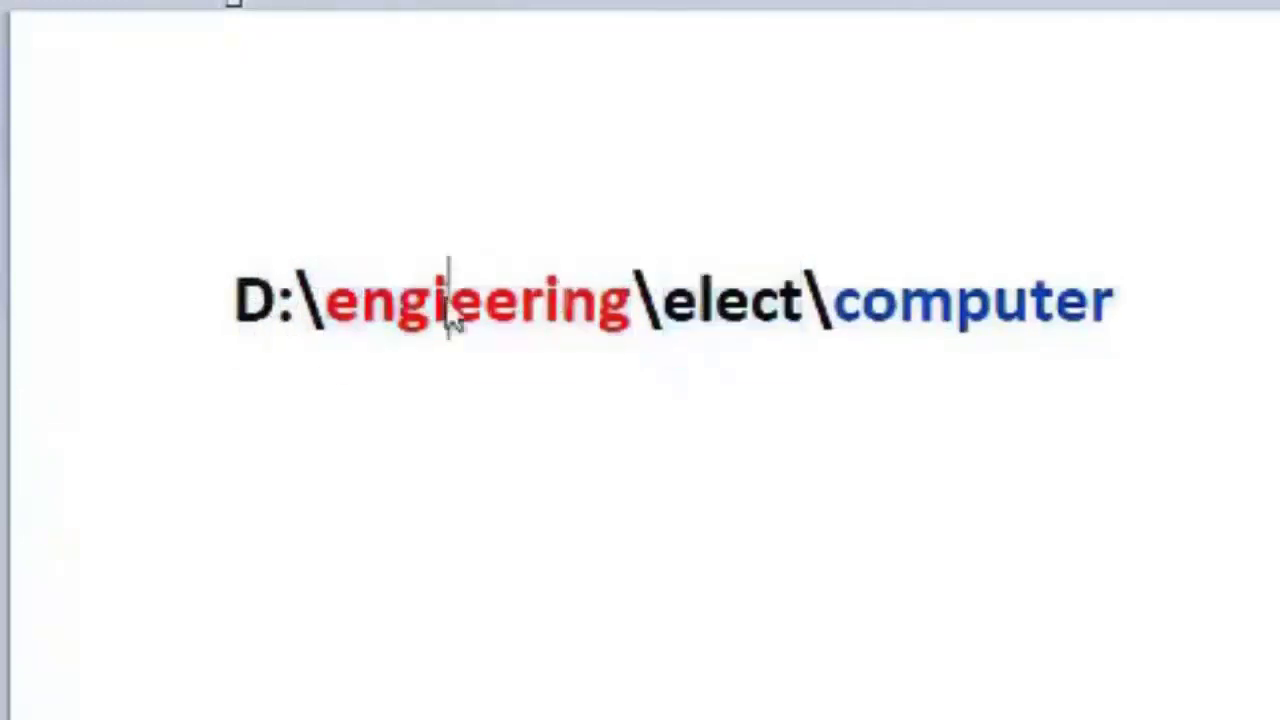
{"action": "double_click", "coordinate": [918, 303]}
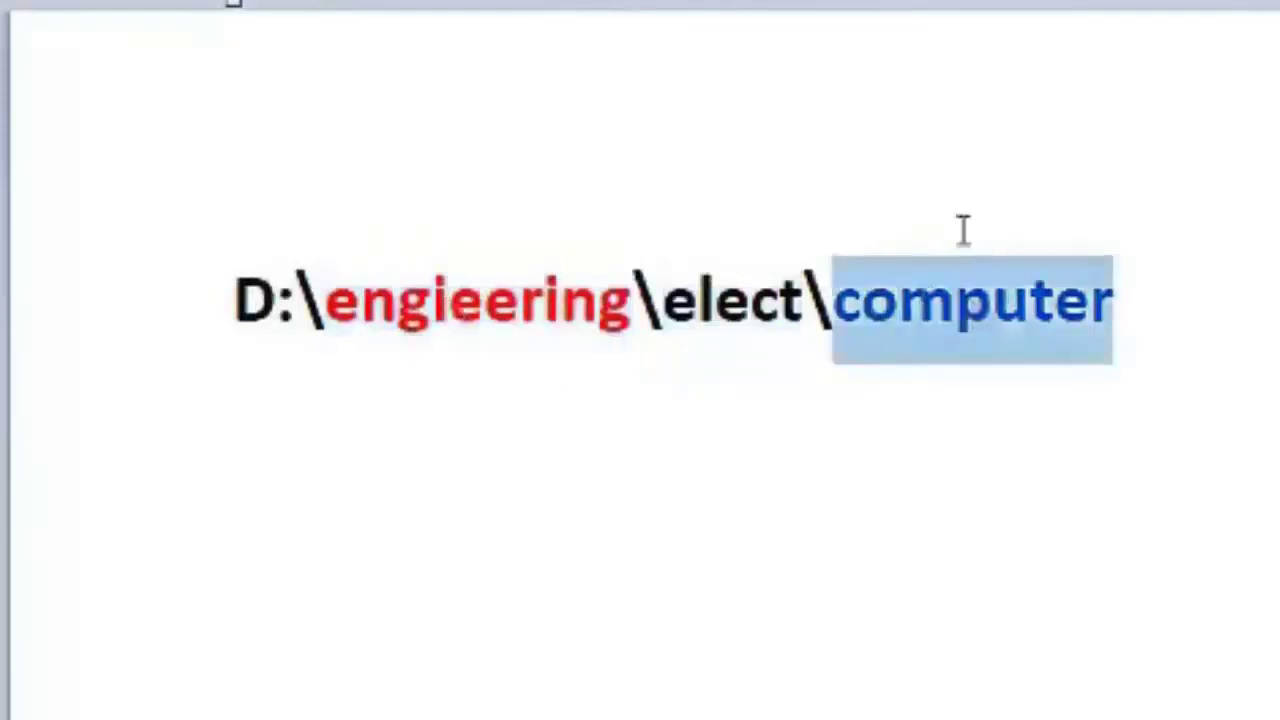
{"action": "double_click", "coordinate": [765, 295]}
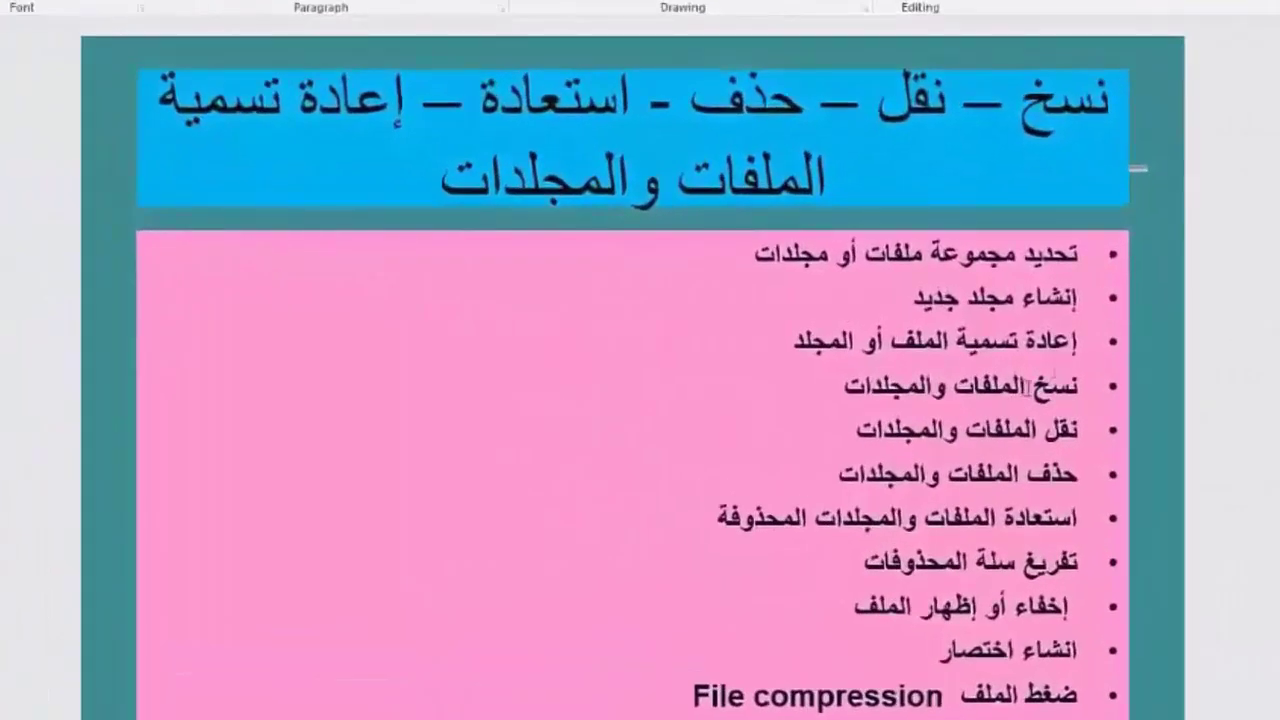
In PowerPoint, highlight the slide's bullets on copying, moving and renaming files and folders one by one.
{"action": "left_click_drag", "start_coordinate": [1030, 385], "coordinate": [840, 385]}
{"action": "left_click", "coordinate": [1046, 432]}
{"action": "left_click_drag", "start_coordinate": [1078, 430], "coordinate": [840, 430]}
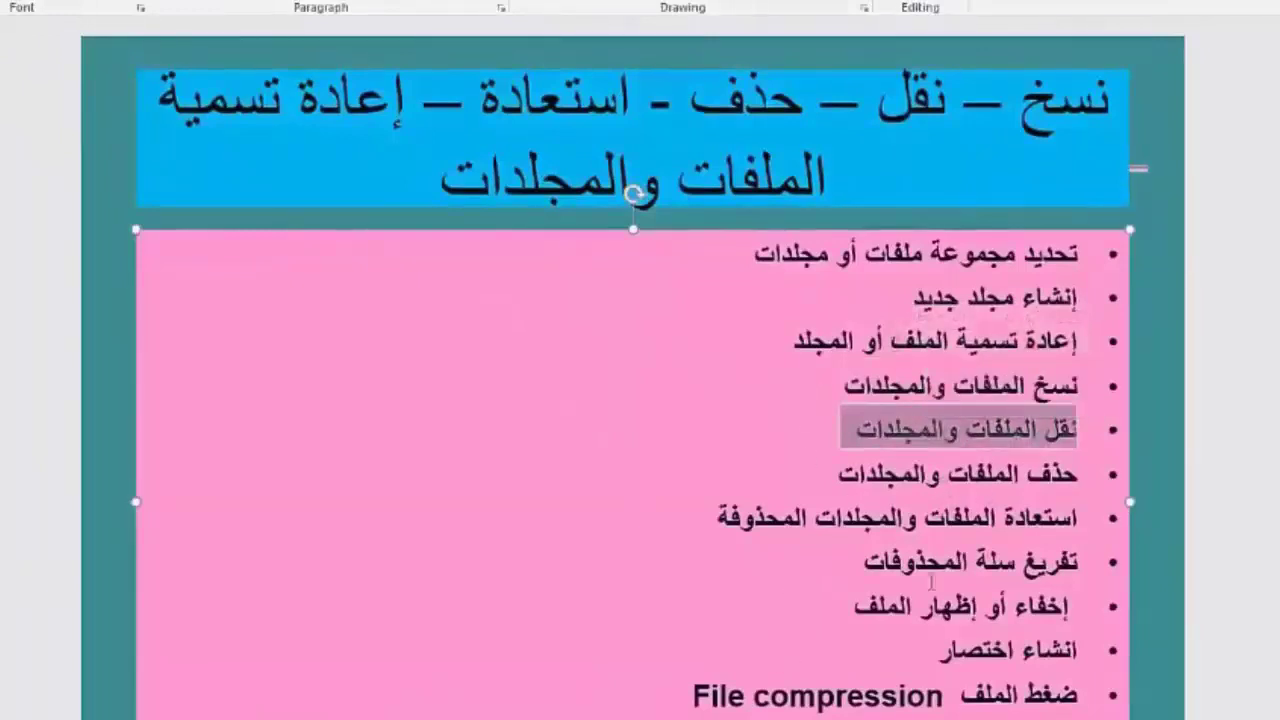
{"action": "left_click_drag", "start_coordinate": [1077, 341], "coordinate": [848, 341]}
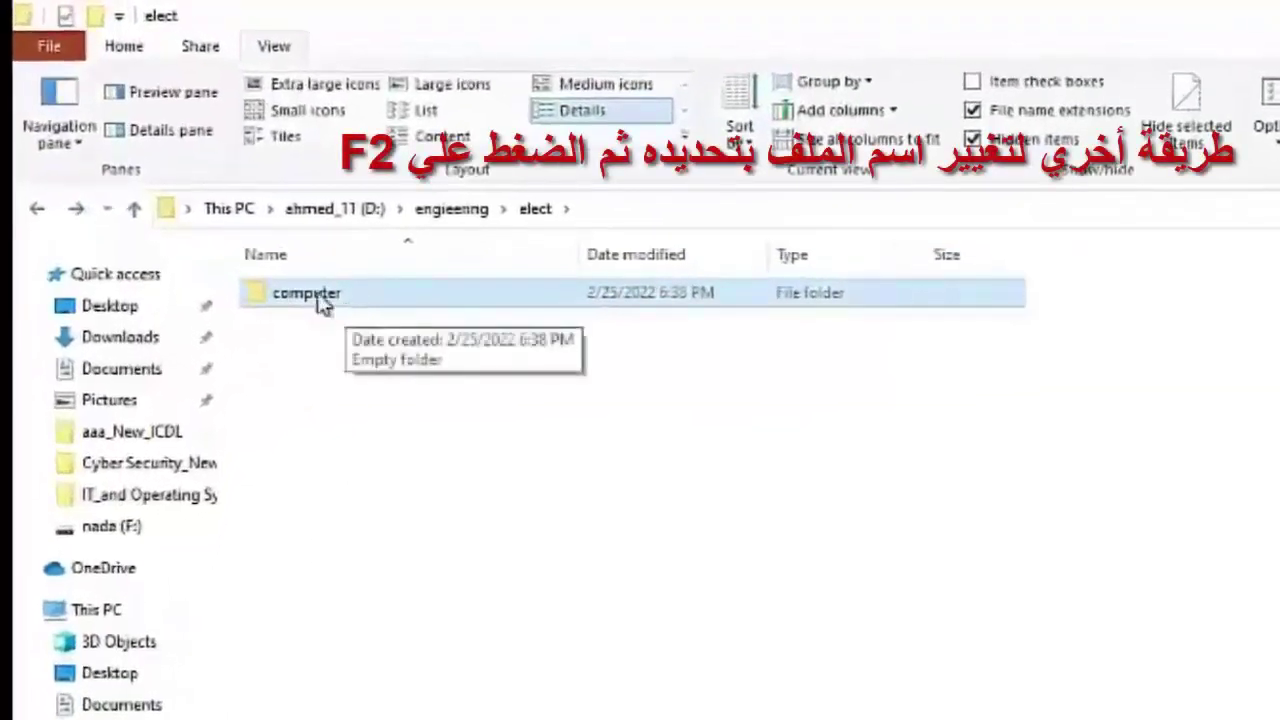
In File Explorer, rename the computer folder inside elect as power.
{"action": "right_click", "coordinate": [320, 296]}
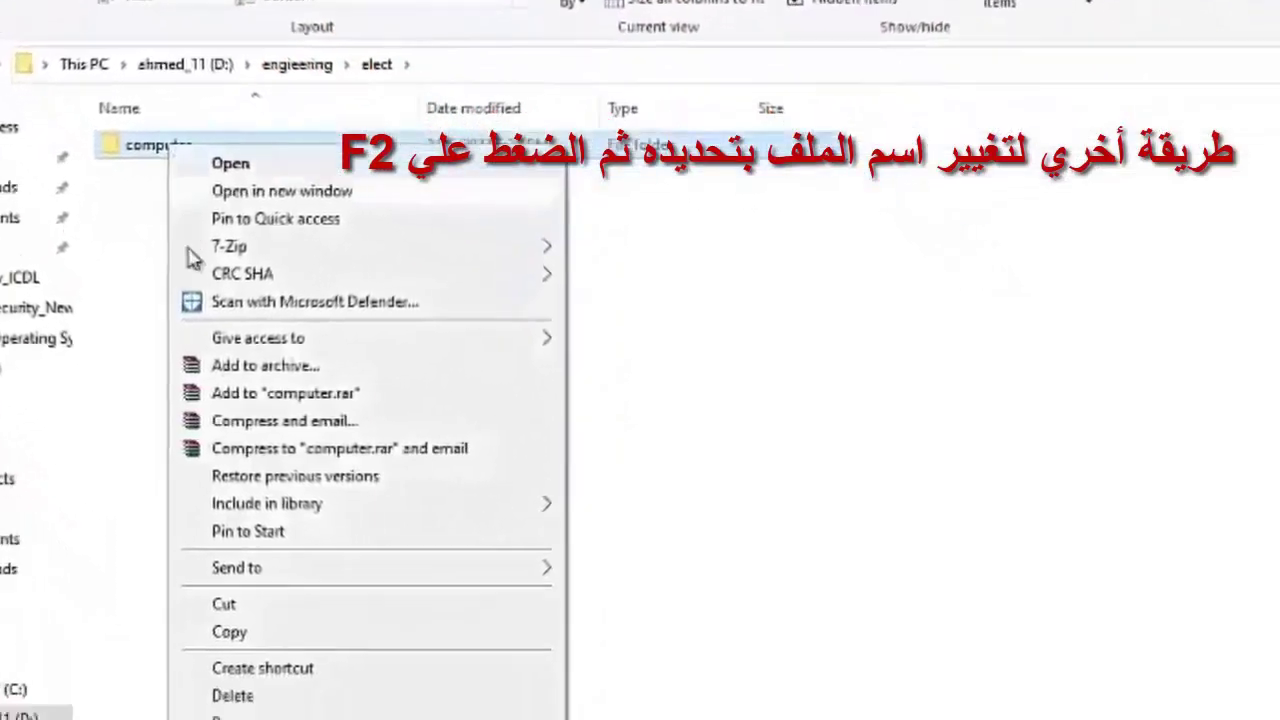
{"action": "left_click", "coordinate": [220, 636]}
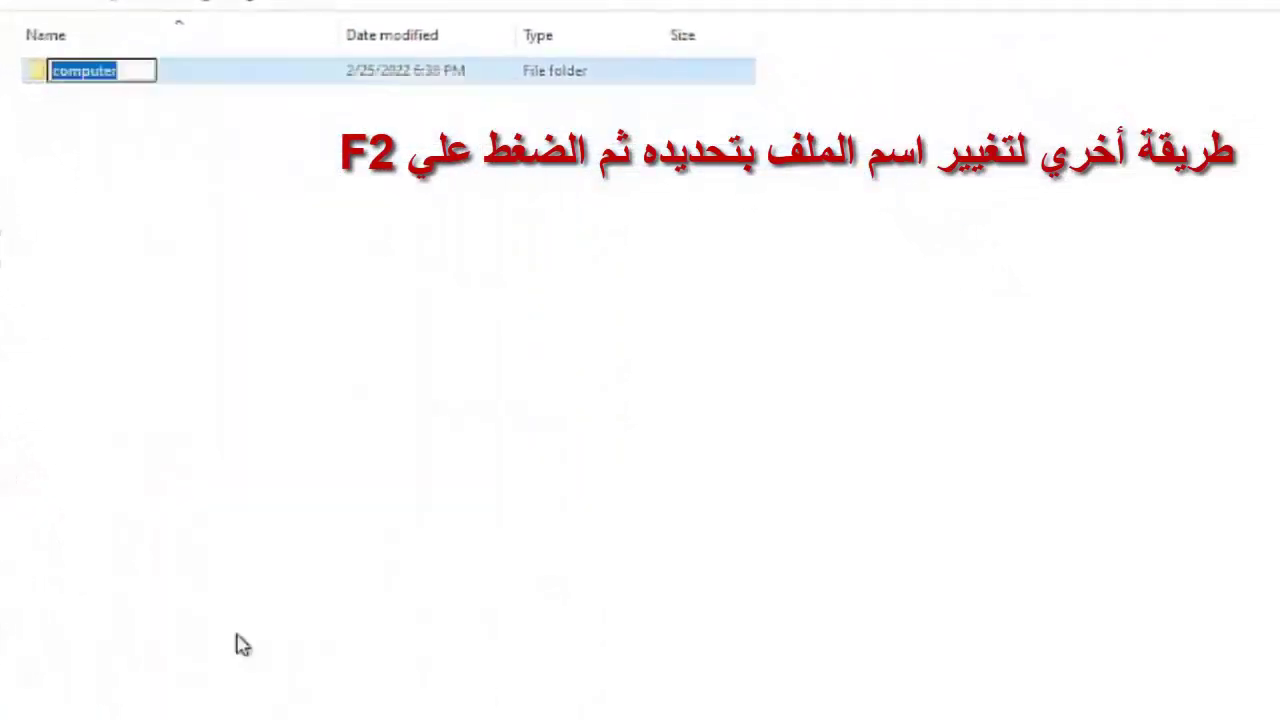
{"action": "type", "text": "power"}
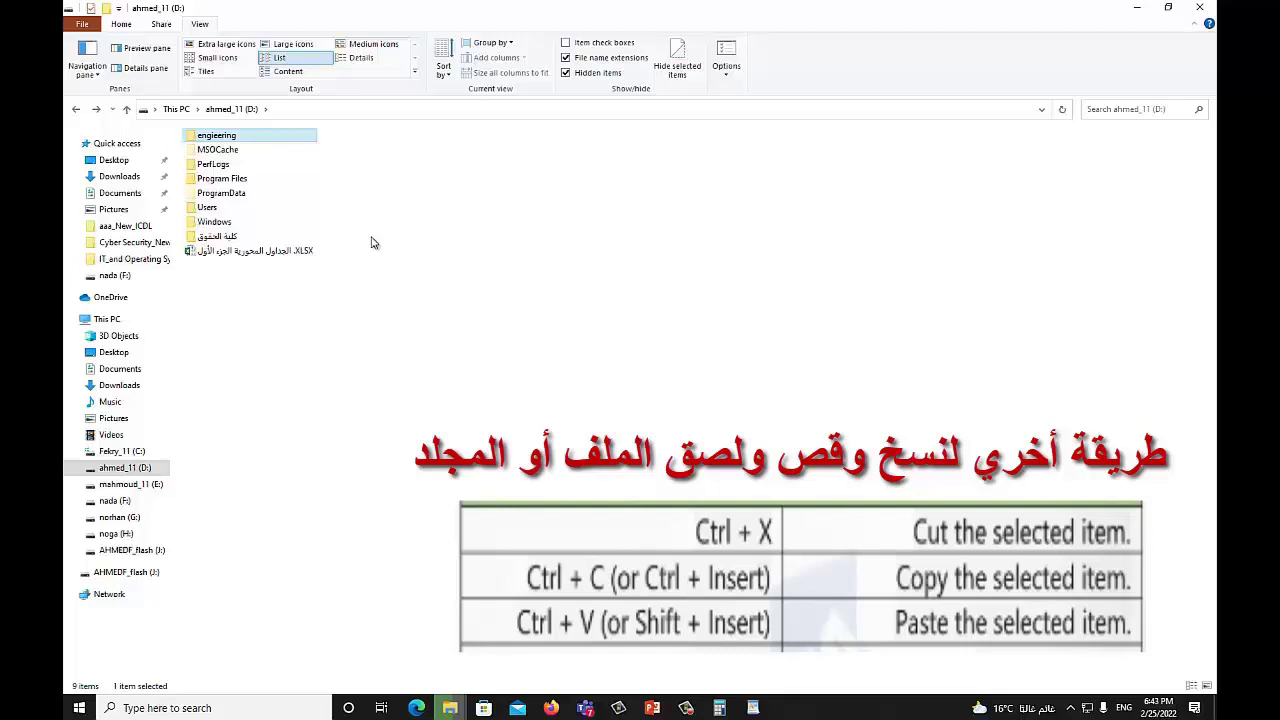
Select the file ahmed26-7-6.ppt on drive F:, and highlight computer in the path shown in WordPad.
{"action": "left_click", "coordinate": [114, 500]}
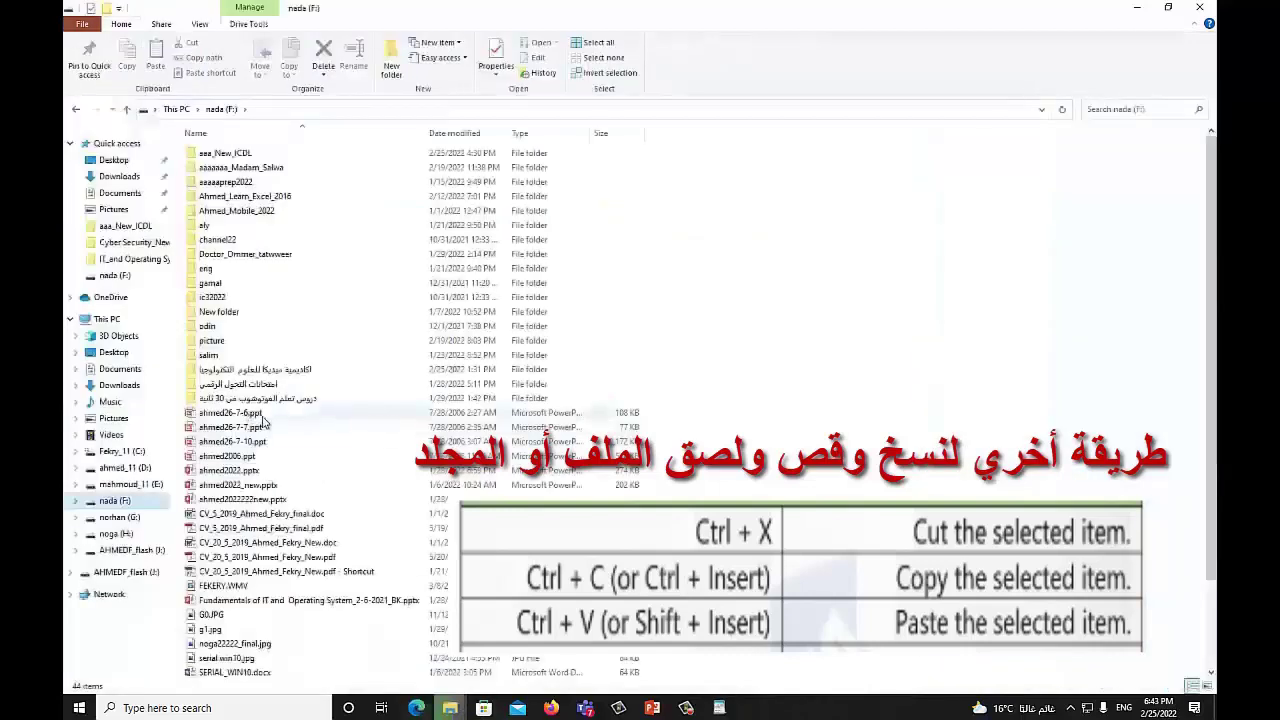
{"action": "left_click", "coordinate": [252, 414]}
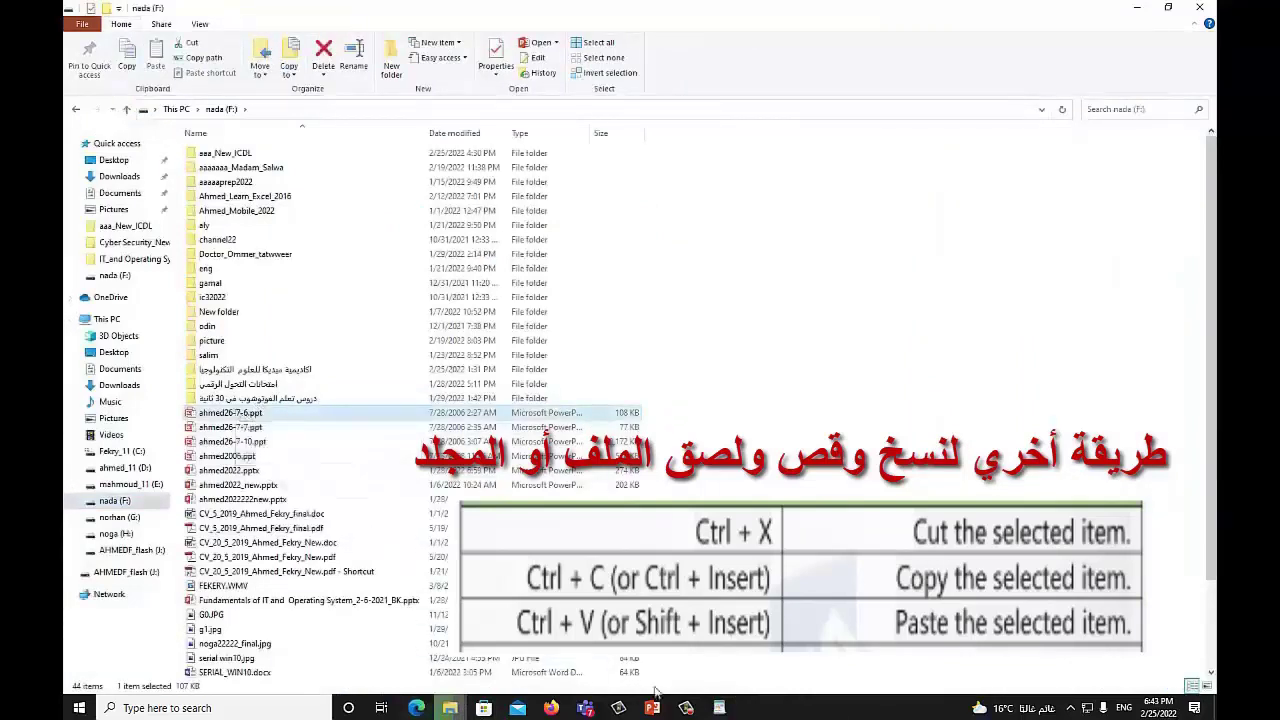
{"action": "left_click", "coordinate": [717, 708]}
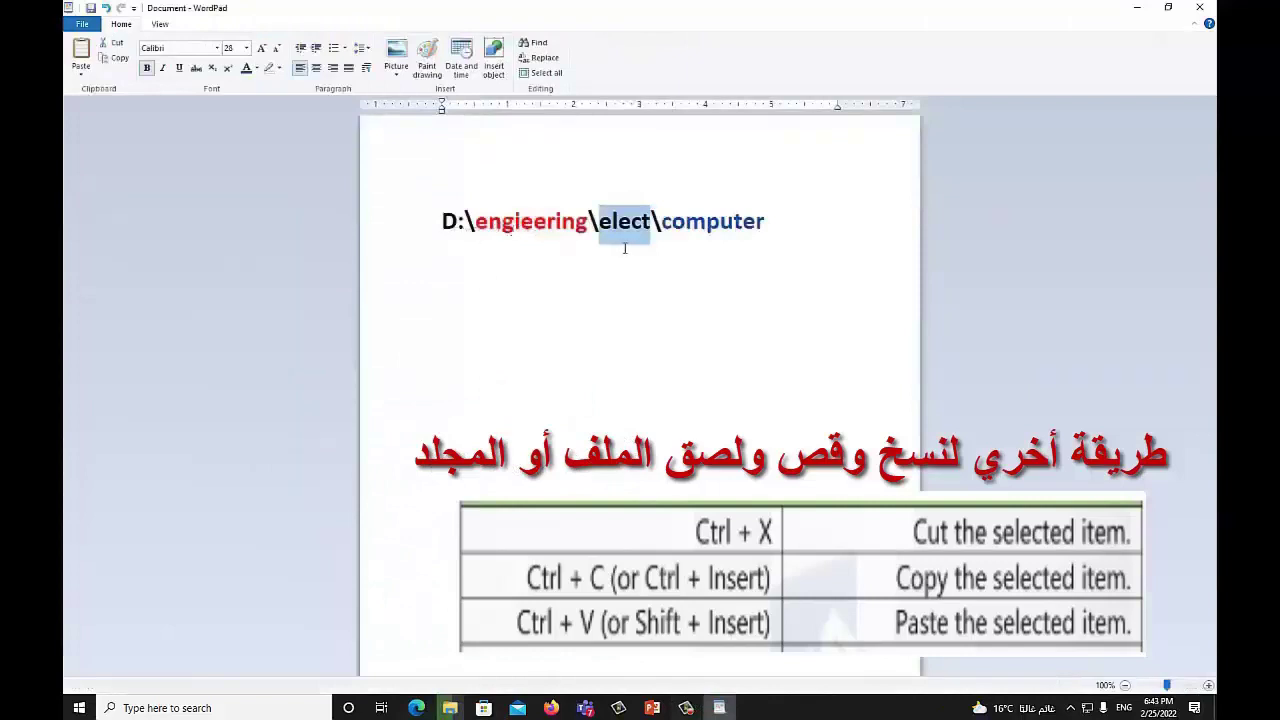
{"action": "double_click", "coordinate": [688, 224]}
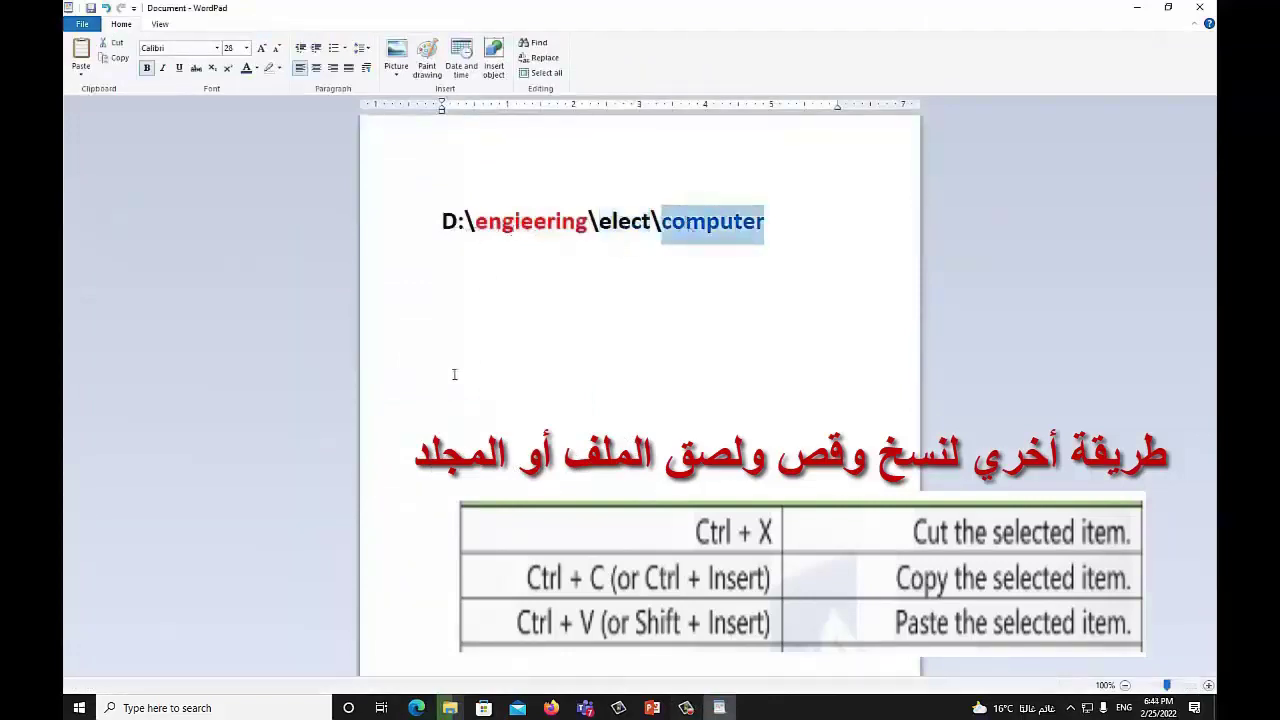
Recheck the destination path in WordPad, and copy ahmed26-7-6.ppt from drive F: in File Explorer.
{"action": "left_click", "coordinate": [450, 708]}
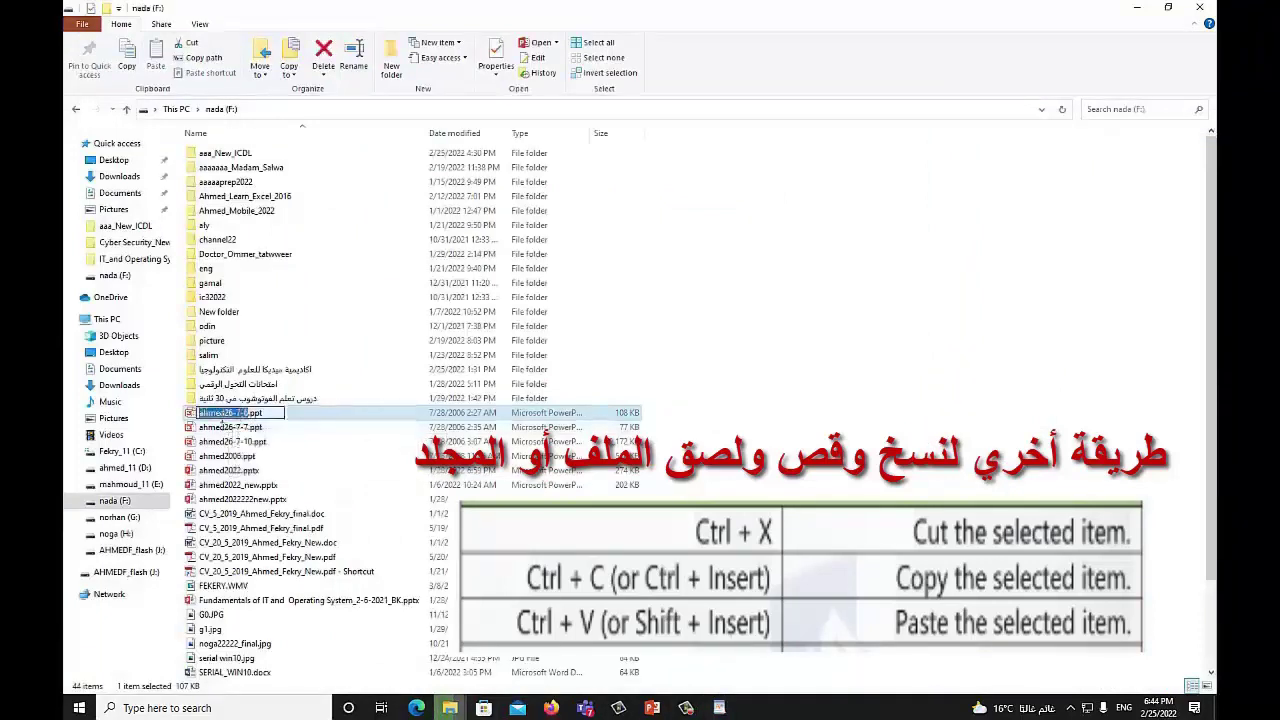
{"action": "left_click", "coordinate": [228, 424]}
{"action": "left_click", "coordinate": [228, 414]}
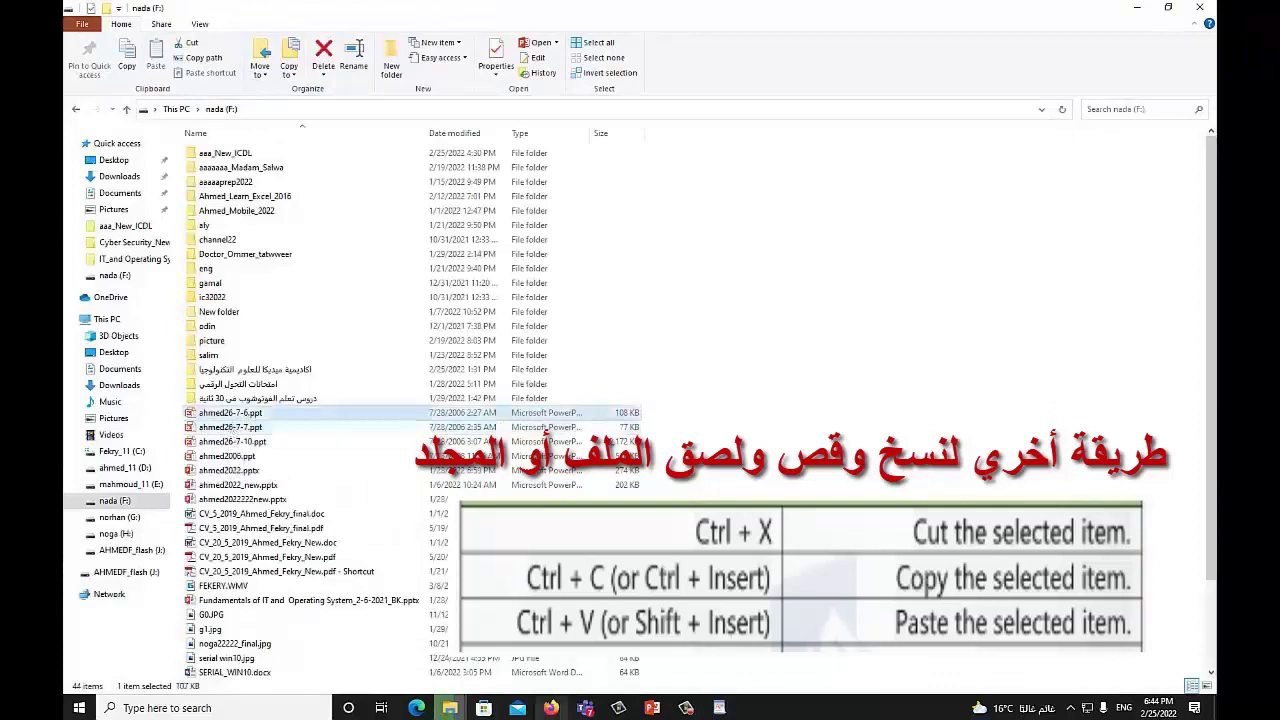
{"action": "left_click", "coordinate": [716, 708]}
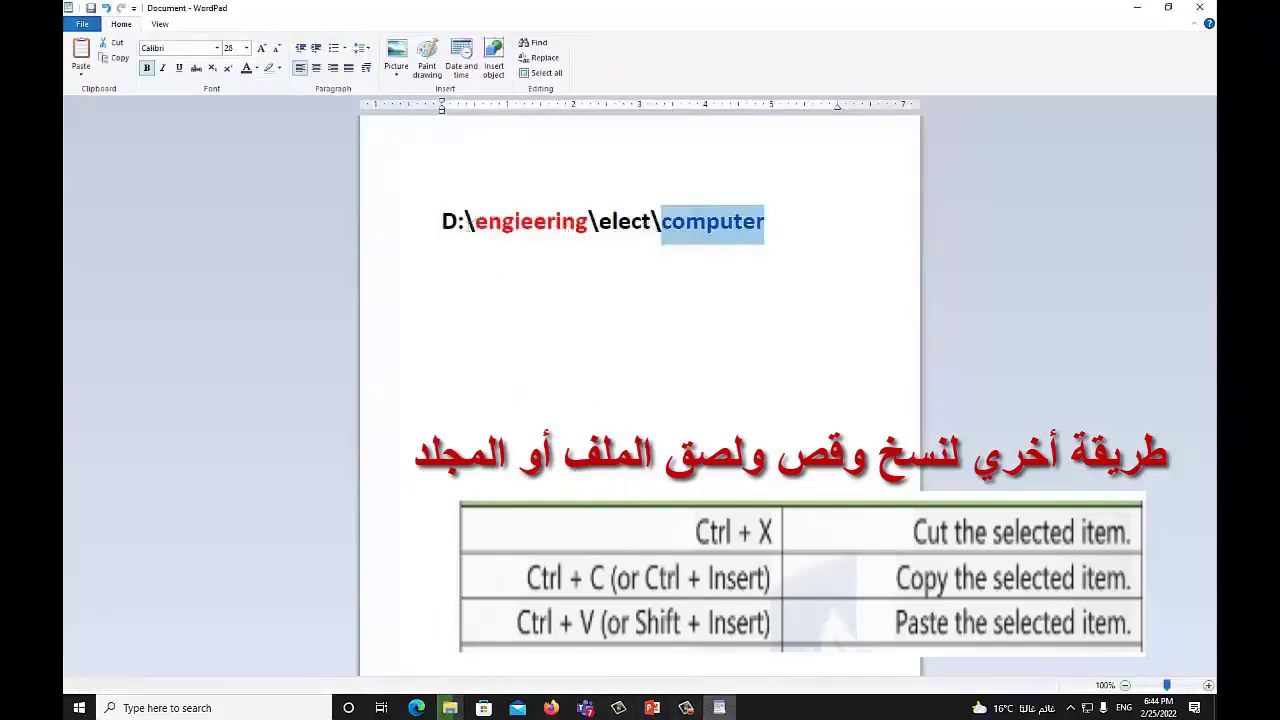
{"action": "mouse_move", "coordinate": [450, 708]}
{"action": "left_click", "coordinate": [378, 630]}
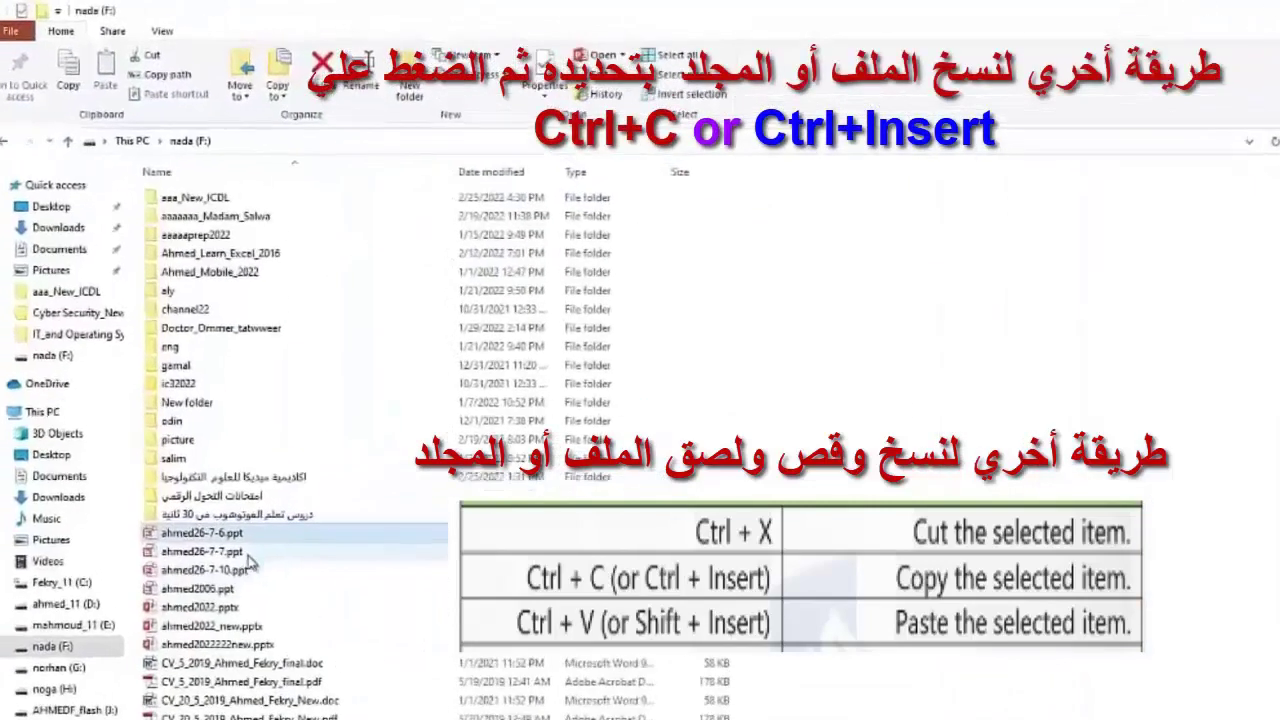
{"action": "right_click", "coordinate": [222, 622]}
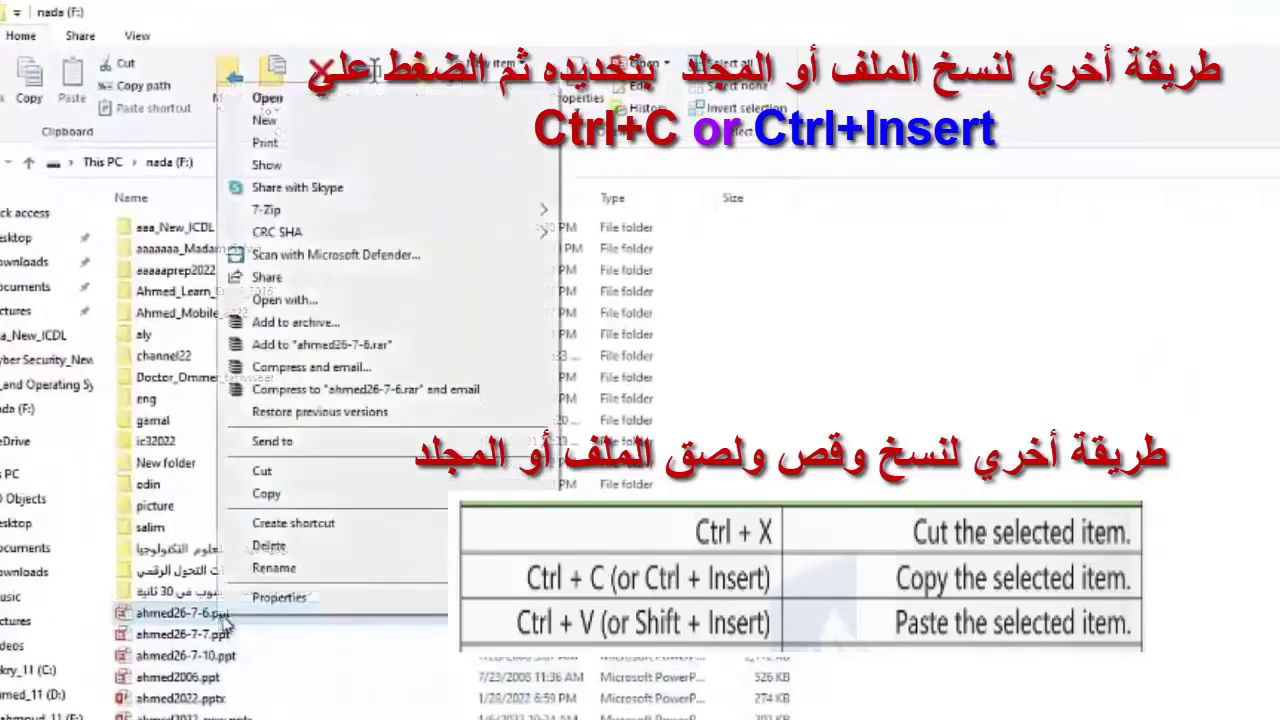
{"action": "left_click", "coordinate": [268, 494]}
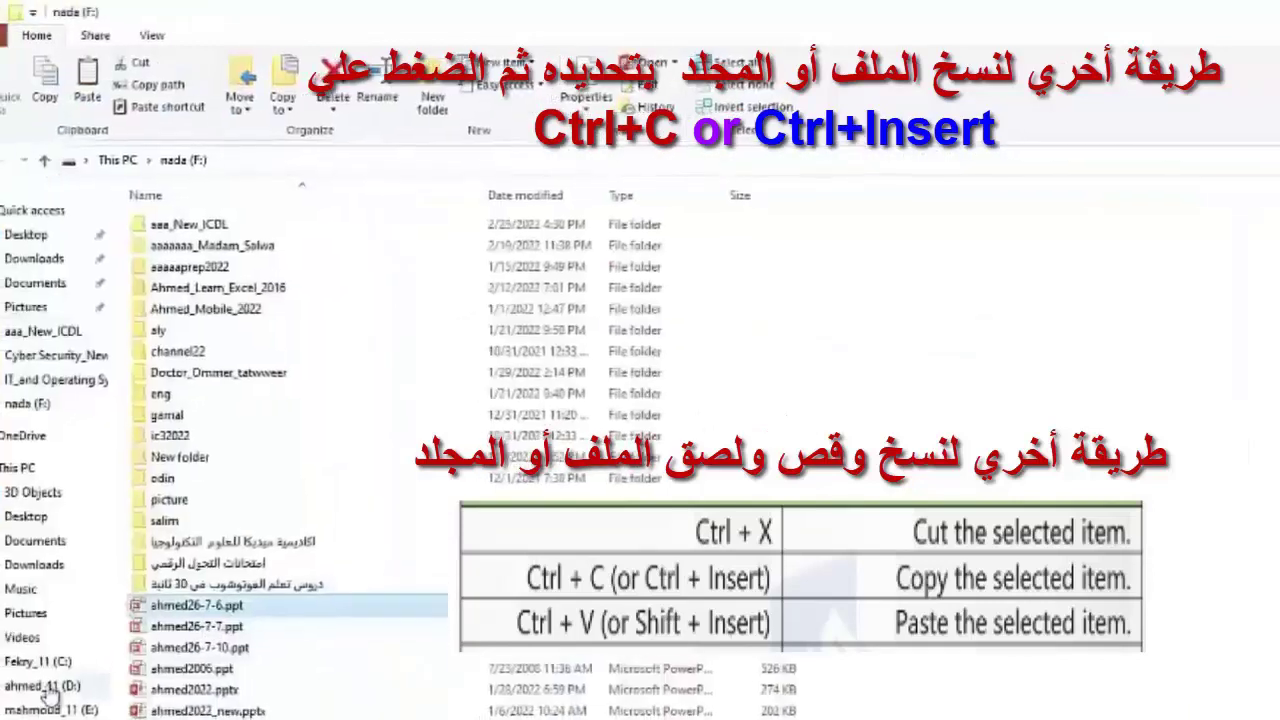
Open the folder D:\engieering\elect\power and paste the copied ahmed26-7-6.ppt into it.
{"action": "left_click", "coordinate": [160, 630]}
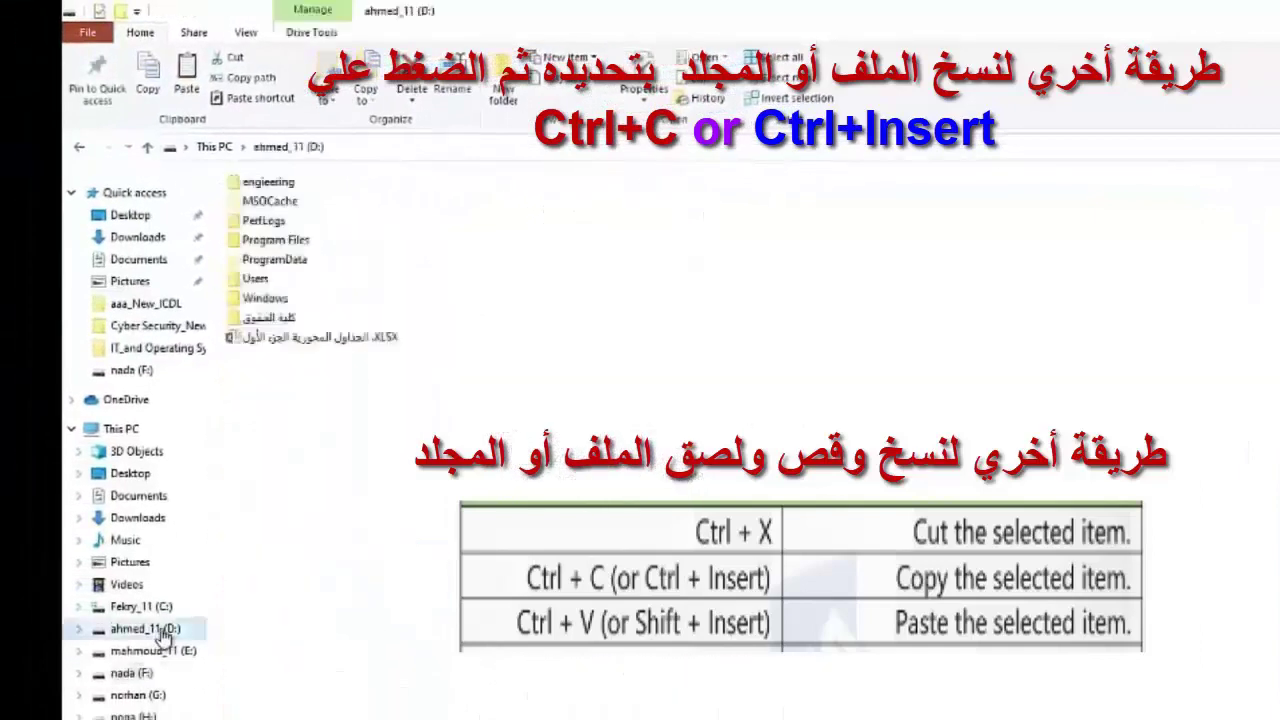
{"action": "double_click", "coordinate": [288, 190]}
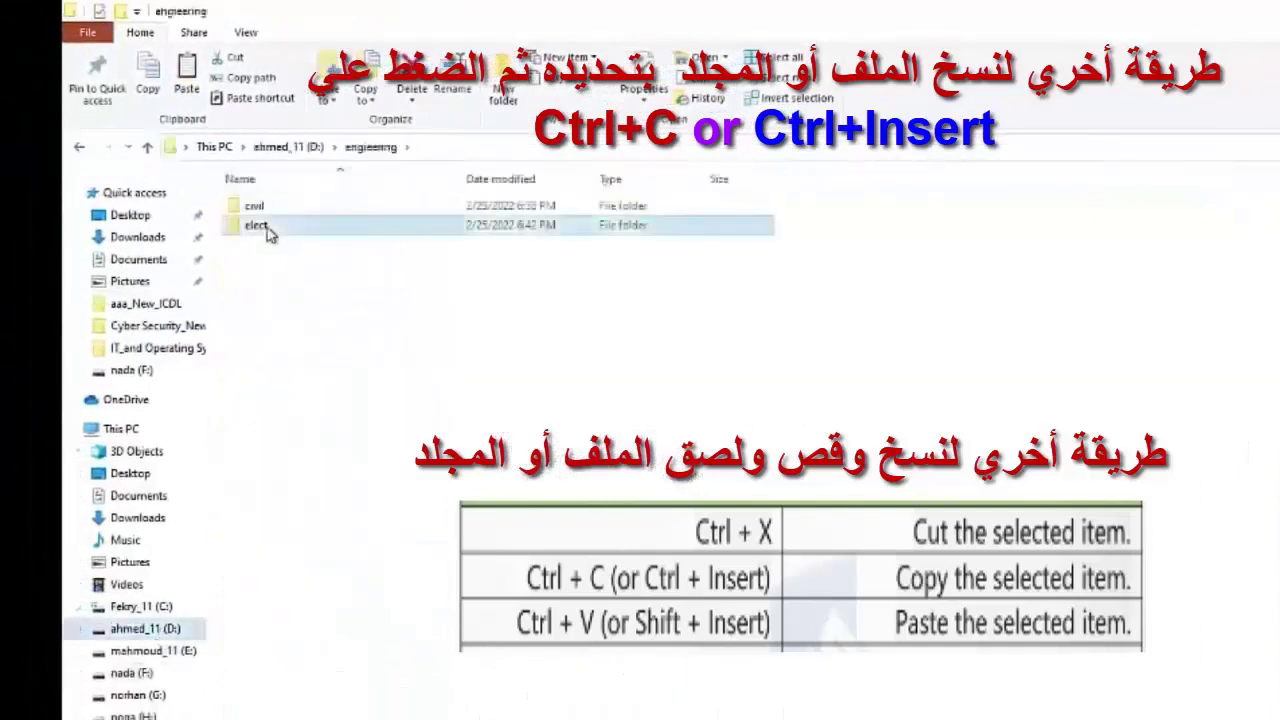
{"action": "double_click", "coordinate": [272, 228]}
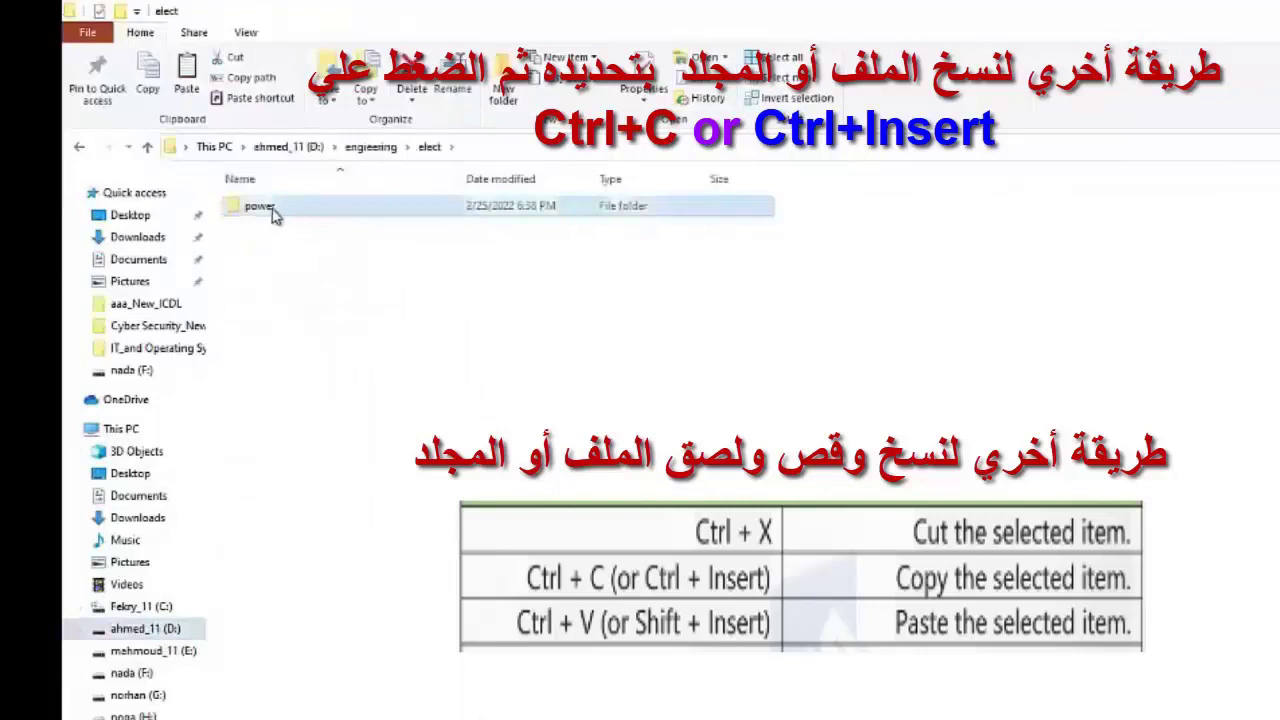
{"action": "left_click", "coordinate": [270, 213]}
{"action": "double_click", "coordinate": [270, 213]}
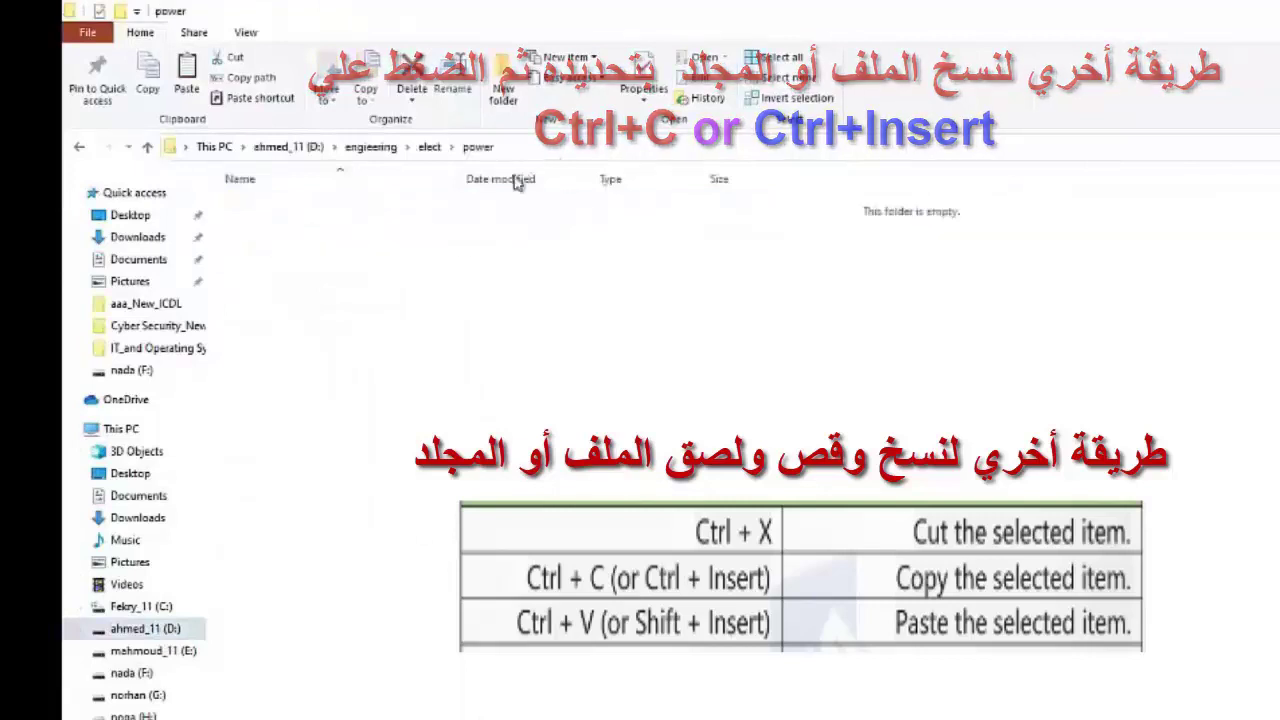
{"action": "right_click", "coordinate": [415, 280]}
{"action": "left_click", "coordinate": [450, 394]}
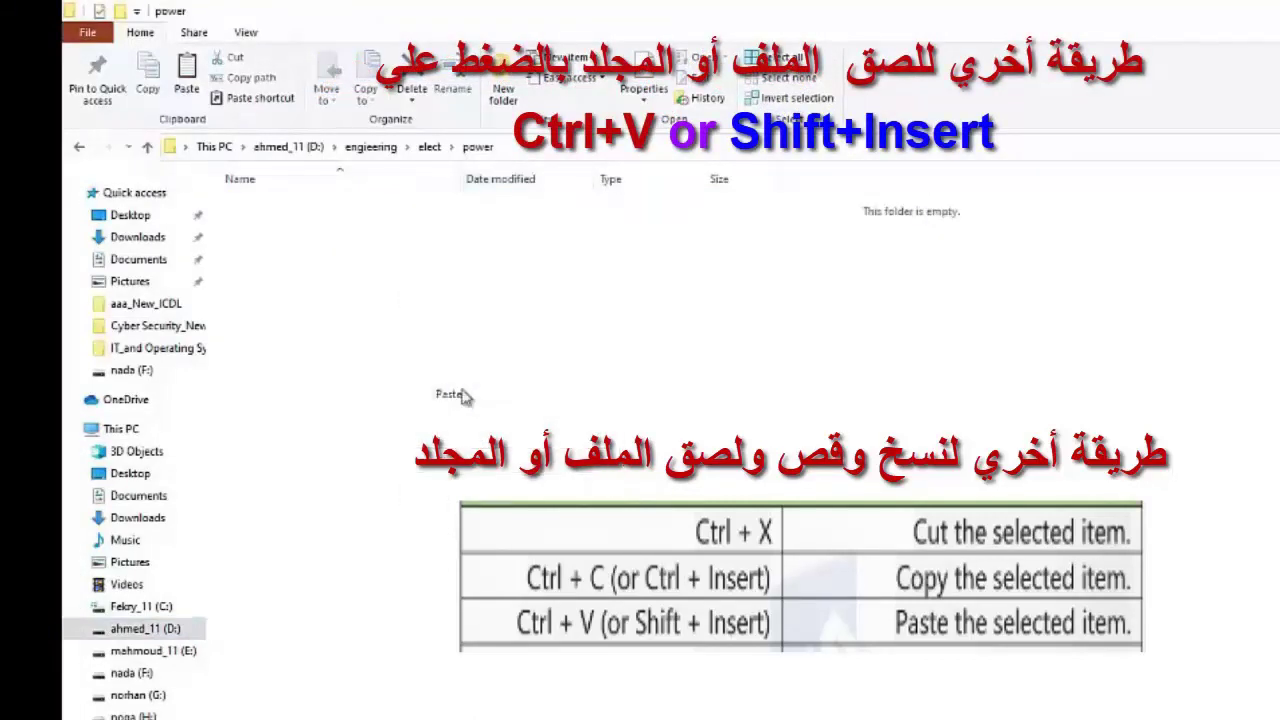
Copy the power folder's full path, D:\engieering\elect\power, as text.
{"action": "left_click", "coordinate": [322, 145]}
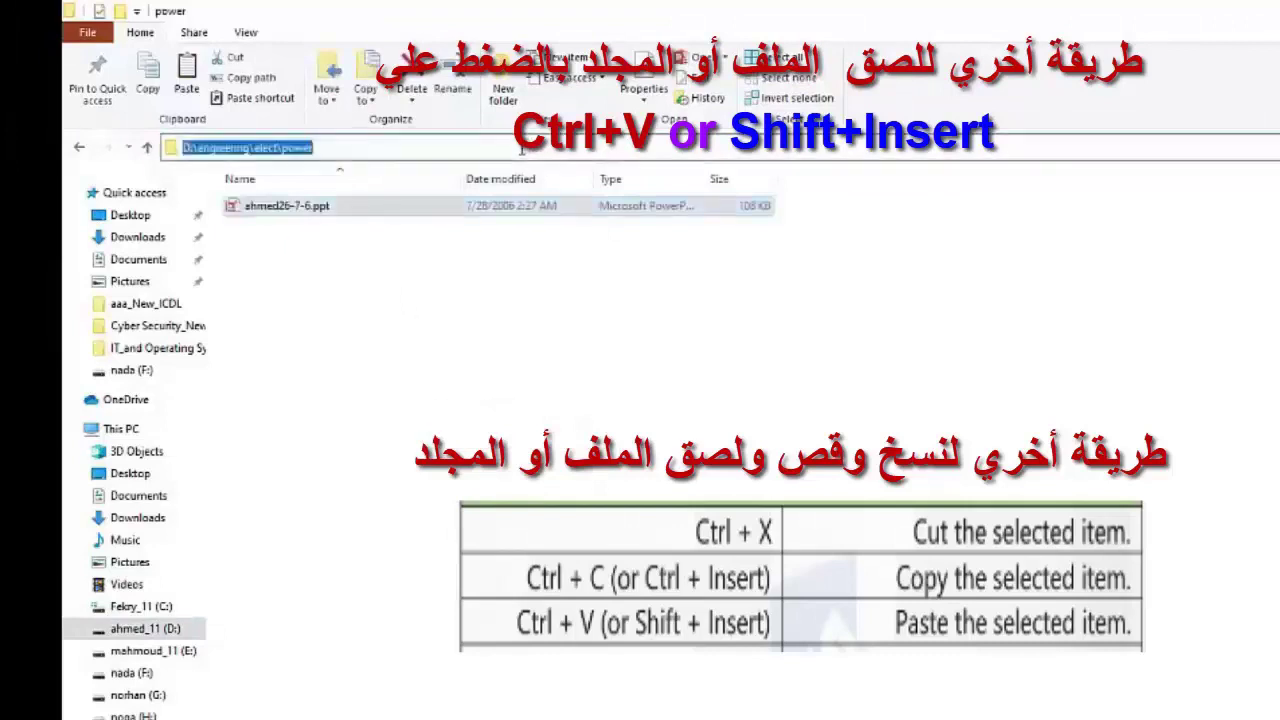
{"action": "right_click", "coordinate": [300, 148]}
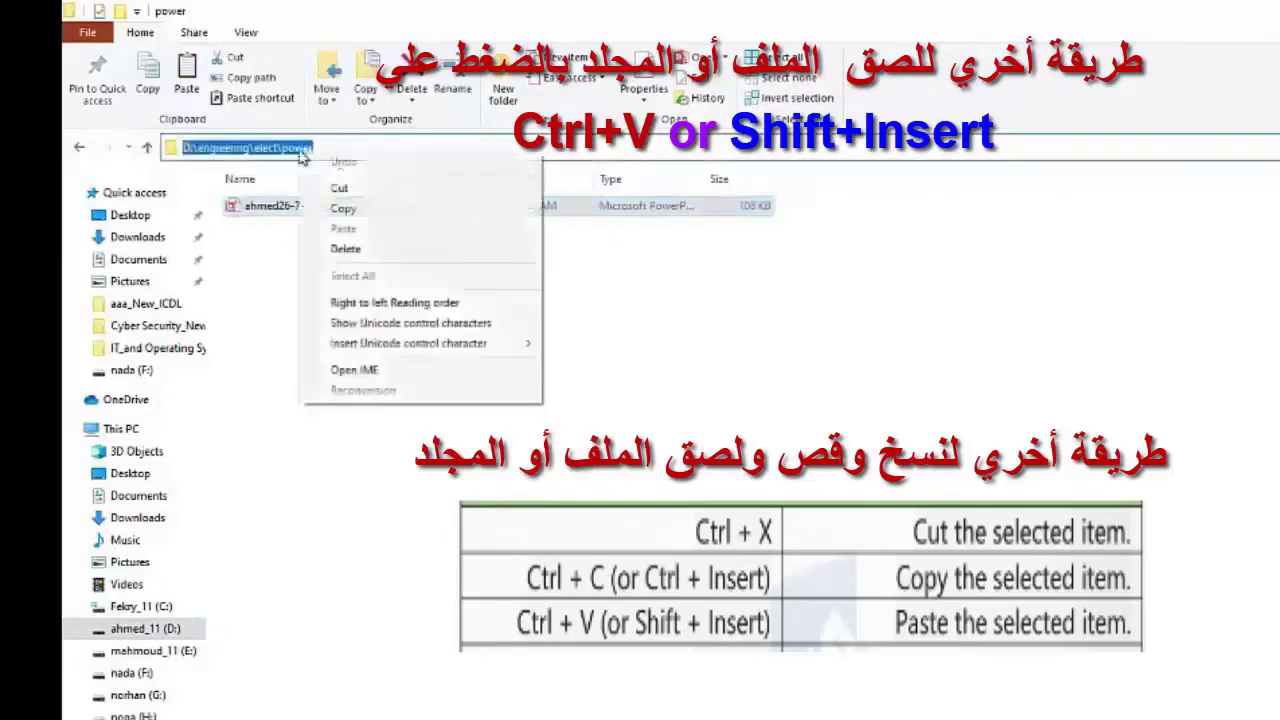
{"action": "left_click", "coordinate": [343, 209]}
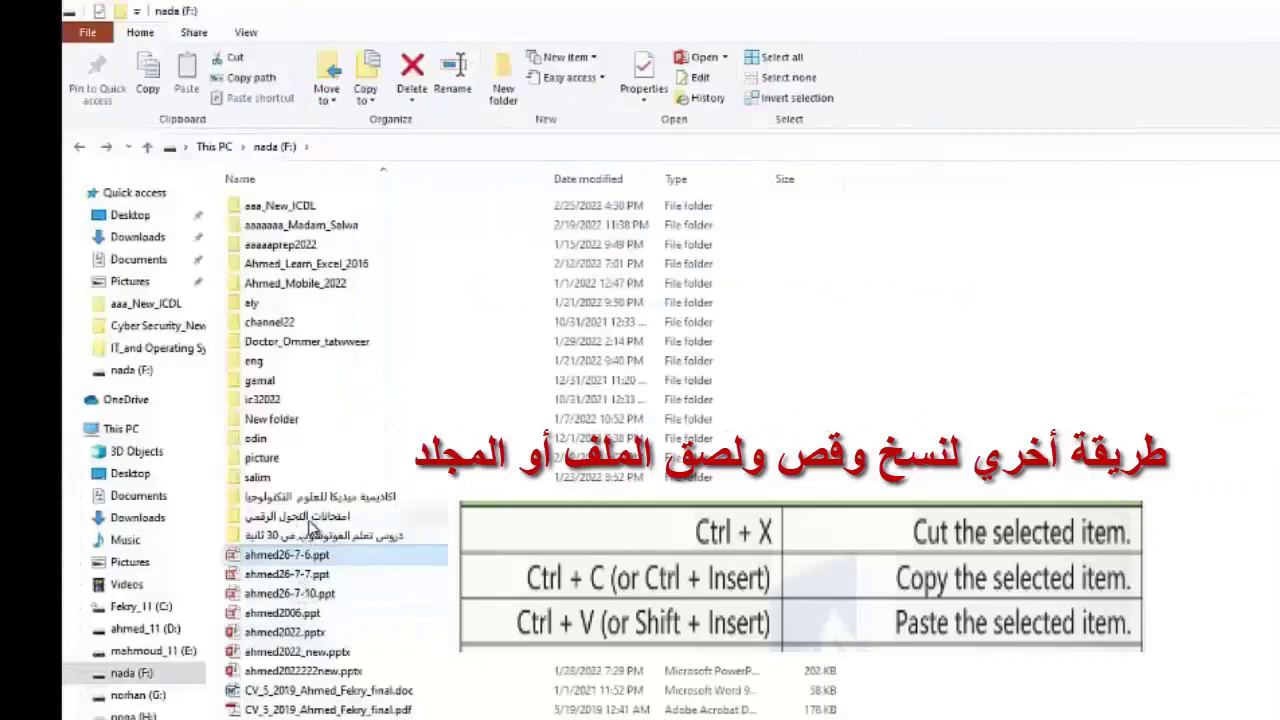
Copy the امتحانات التحول الرقمي folder on drive F:.
{"action": "left_click", "coordinate": [310, 524]}
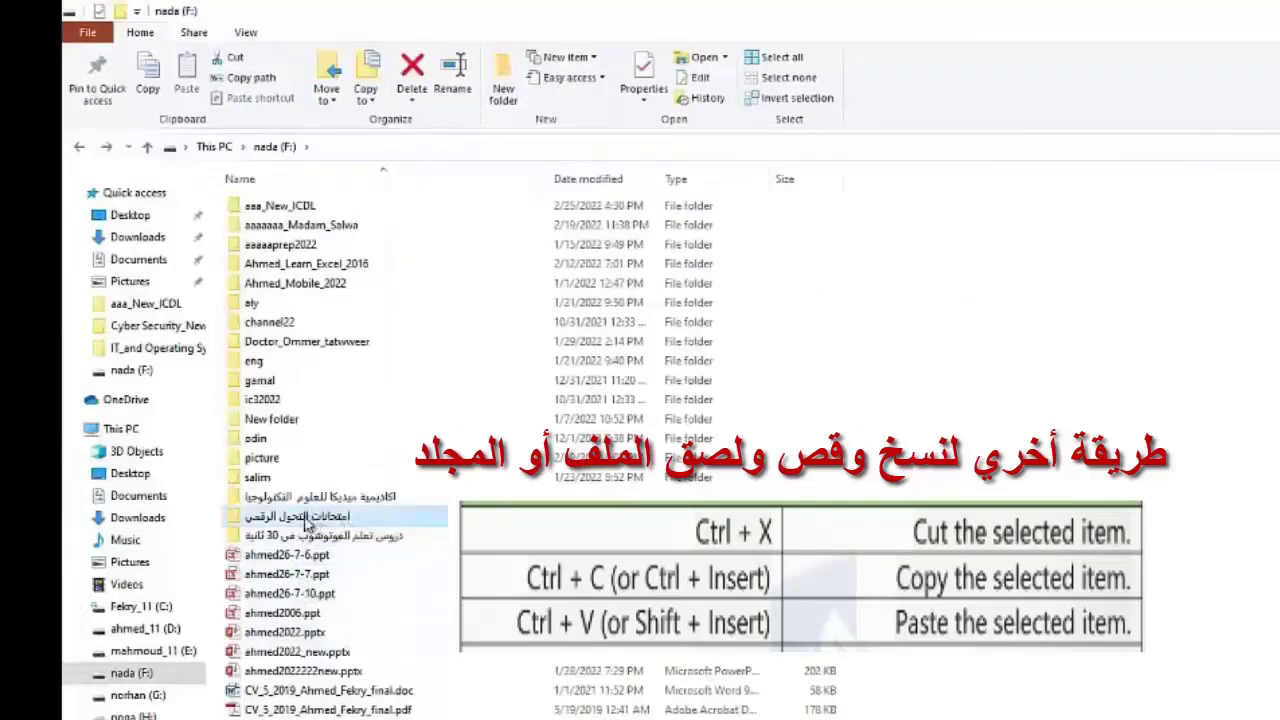
{"action": "right_click", "coordinate": [308, 524]}
{"action": "left_click", "coordinate": [365, 432]}
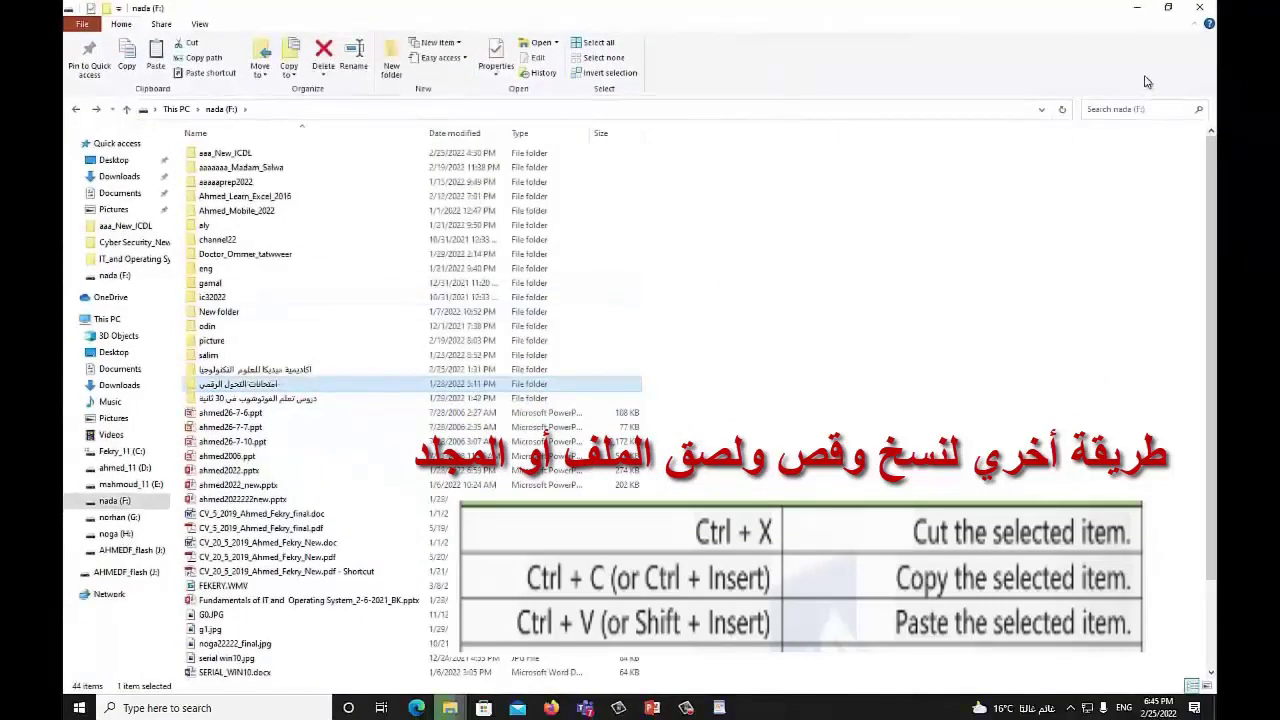
Minimise File Explorer and paste the copied امتحانات التحول الرقمي folder onto the desktop.
{"action": "left_click", "coordinate": [1137, 8]}
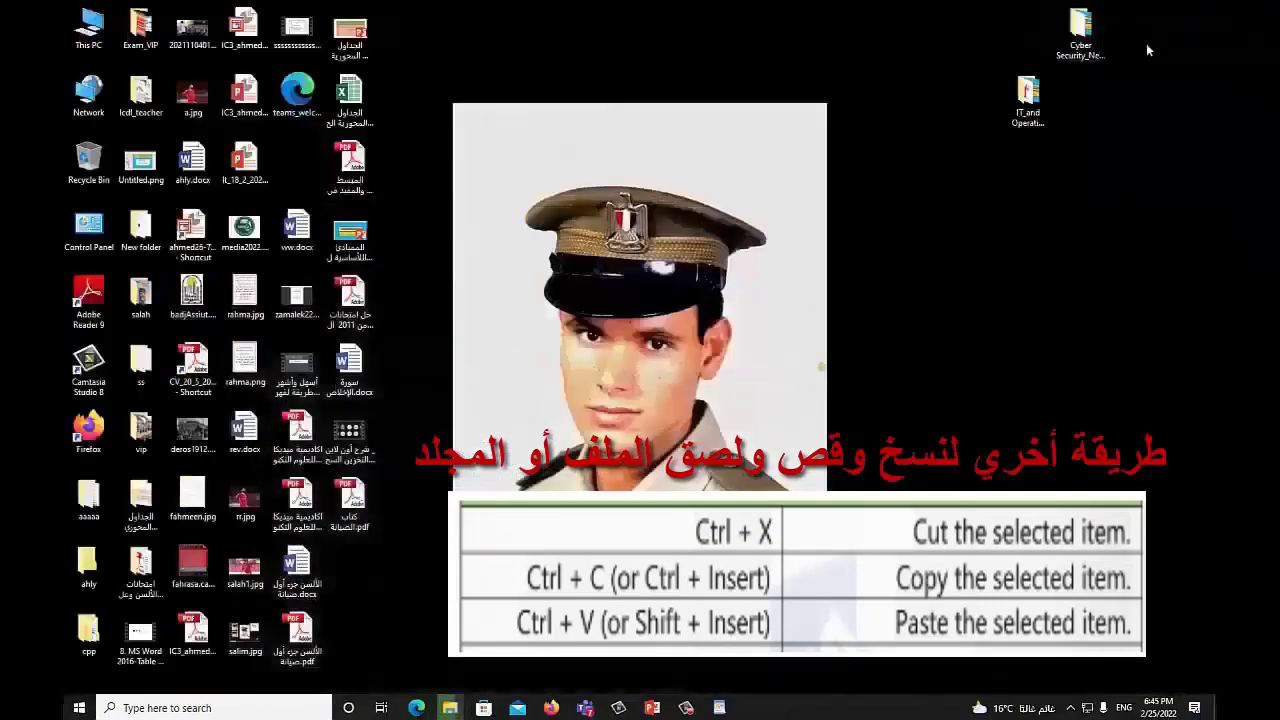
{"action": "right_click", "coordinate": [857, 215]}
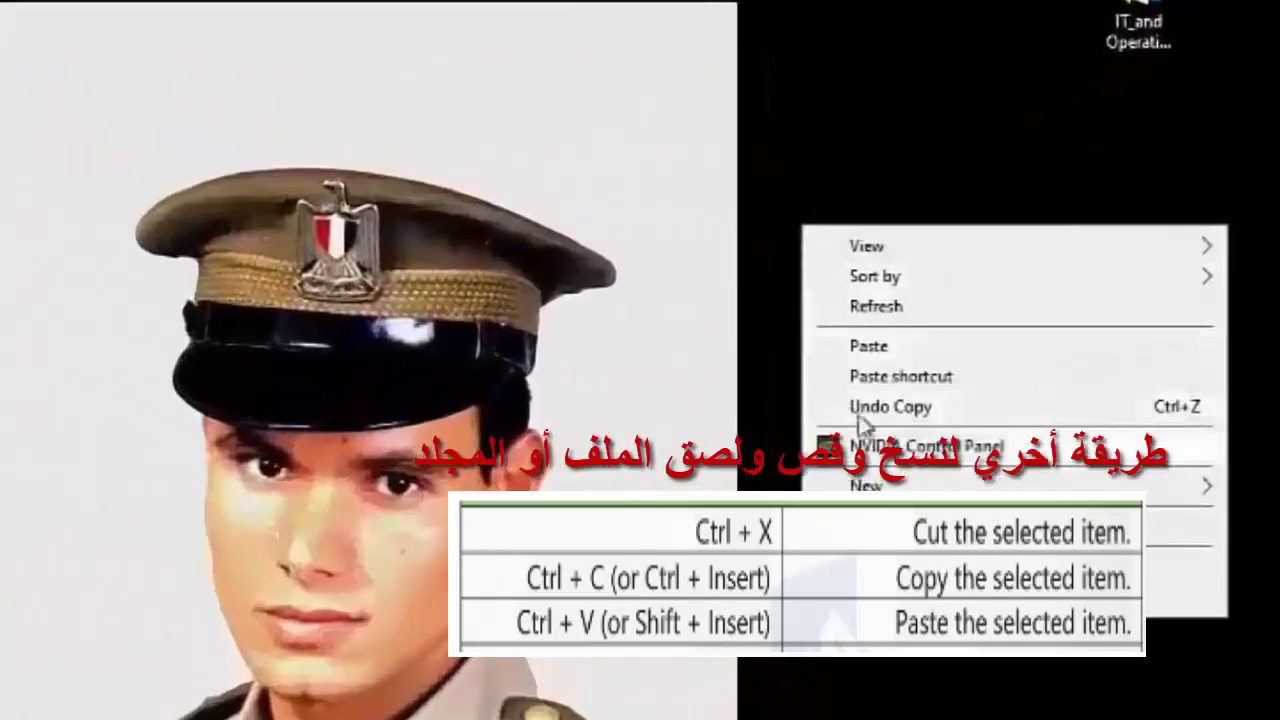
{"action": "left_click", "coordinate": [860, 346]}
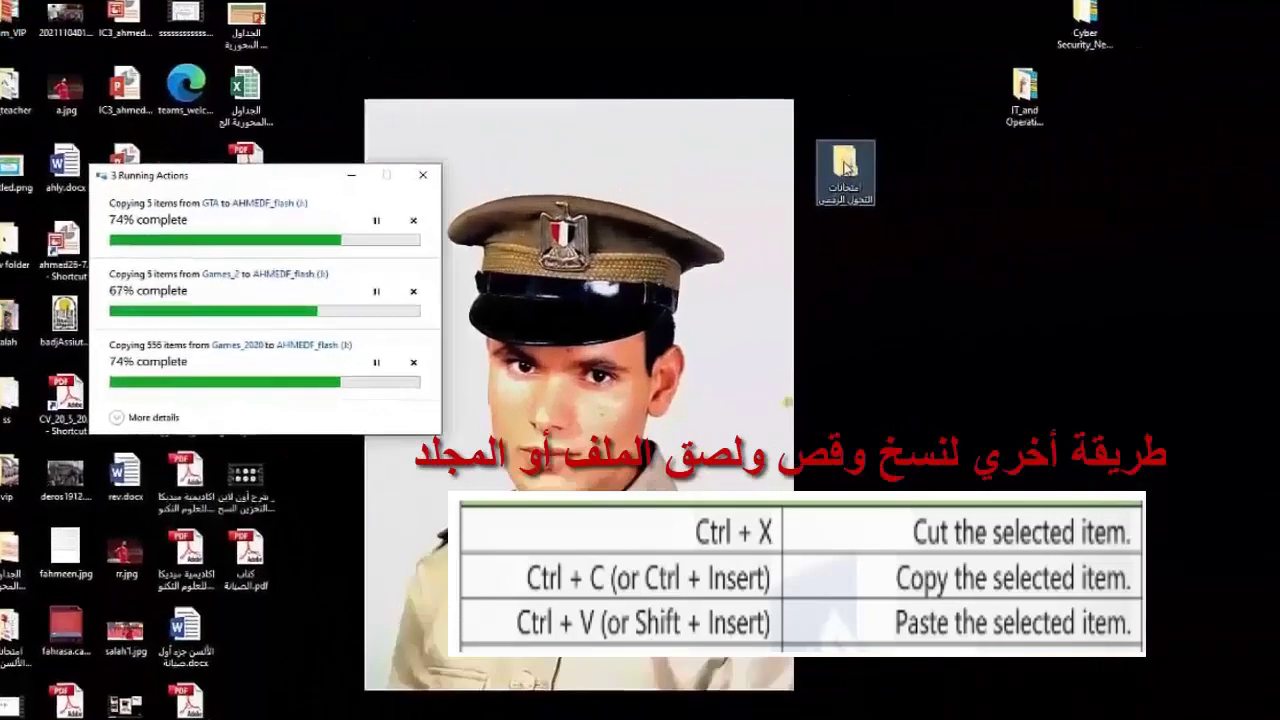
{"action": "left_click_drag", "start_coordinate": [1146, 118], "coordinate": [1231, 158]}
{"action": "left_click_drag", "start_coordinate": [822, 250], "coordinate": [858, 360]}
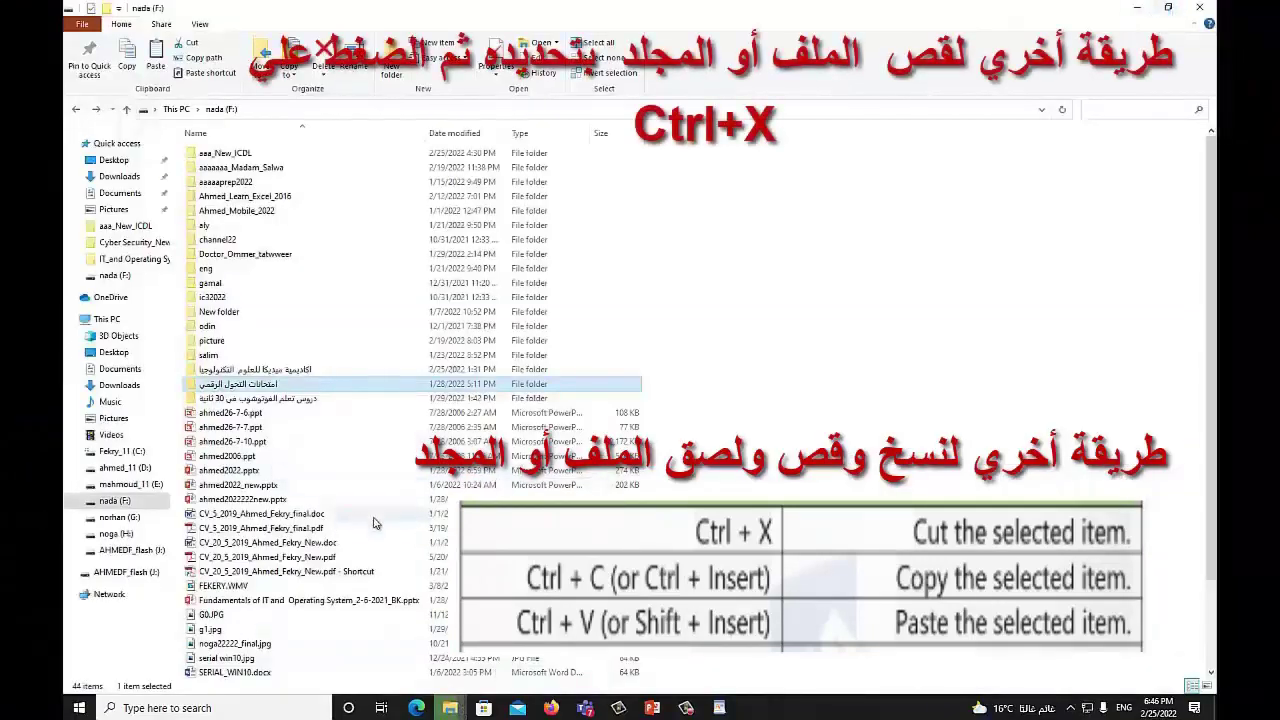
Cut the CV_5_2019 PDF file from drive F: and paste it onto the desktop.
{"action": "left_click", "coordinate": [268, 530]}
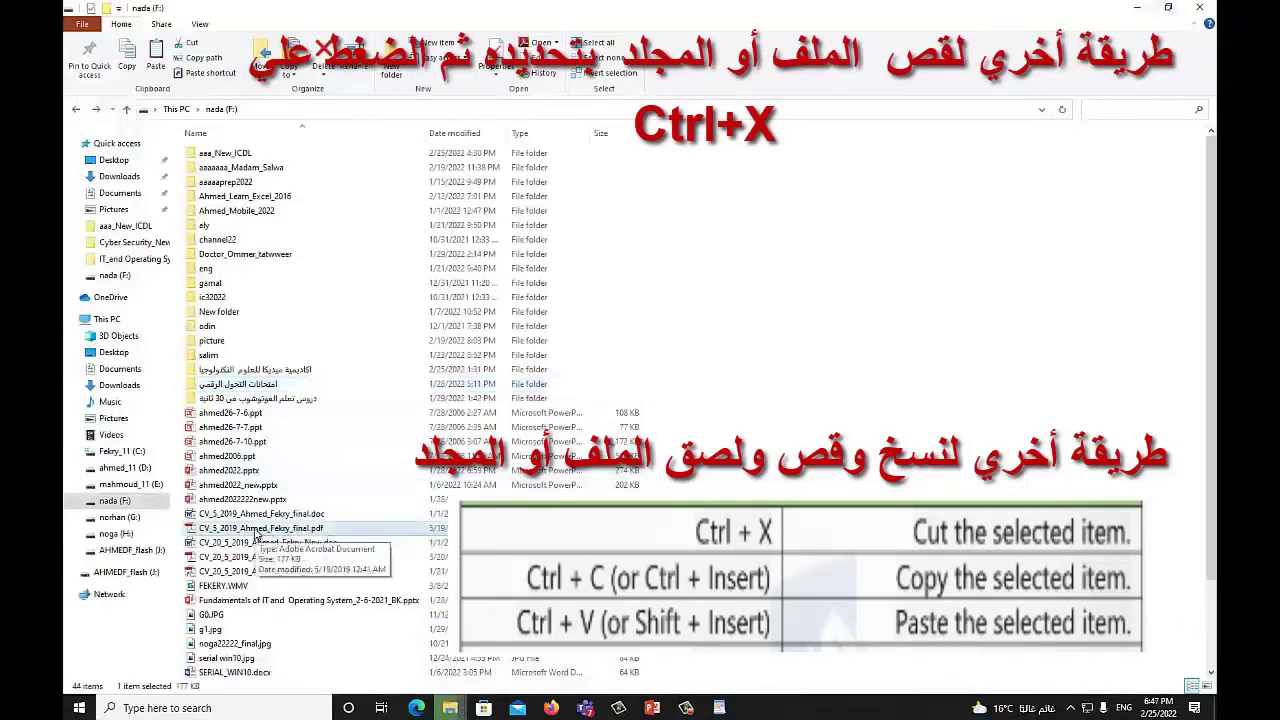
{"action": "right_click", "coordinate": [265, 528]}
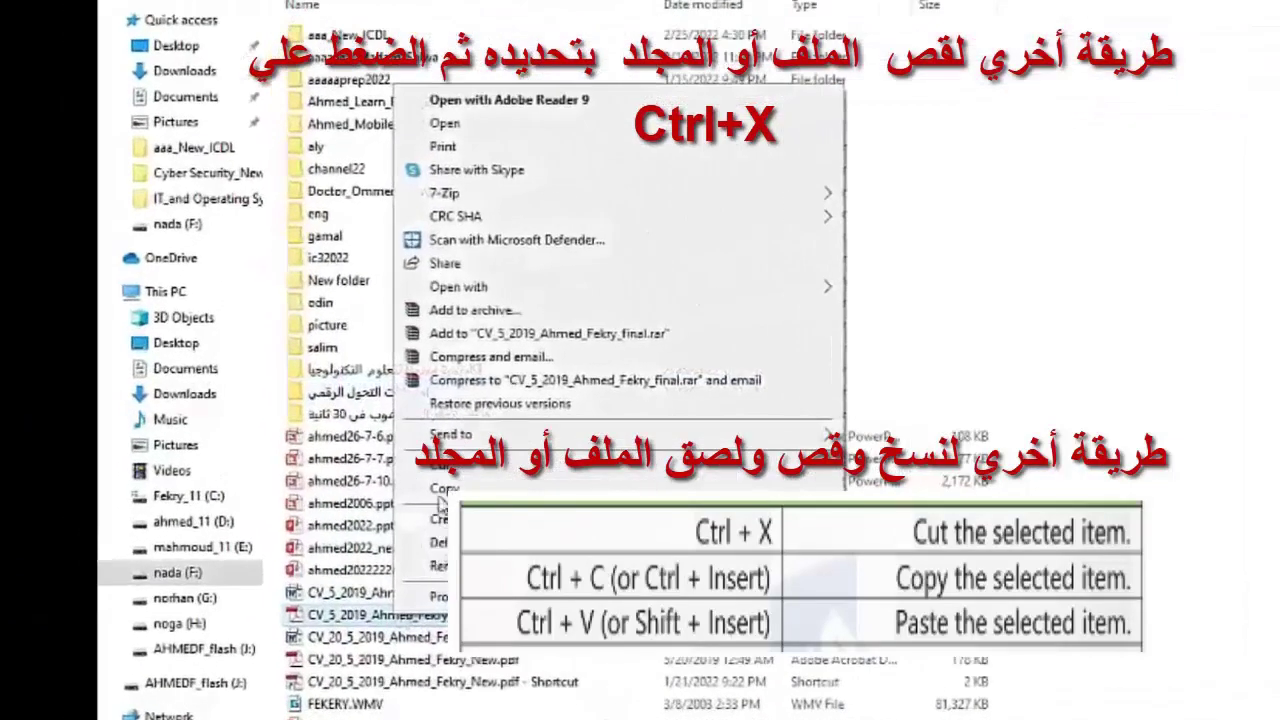
{"action": "left_click", "coordinate": [388, 453]}
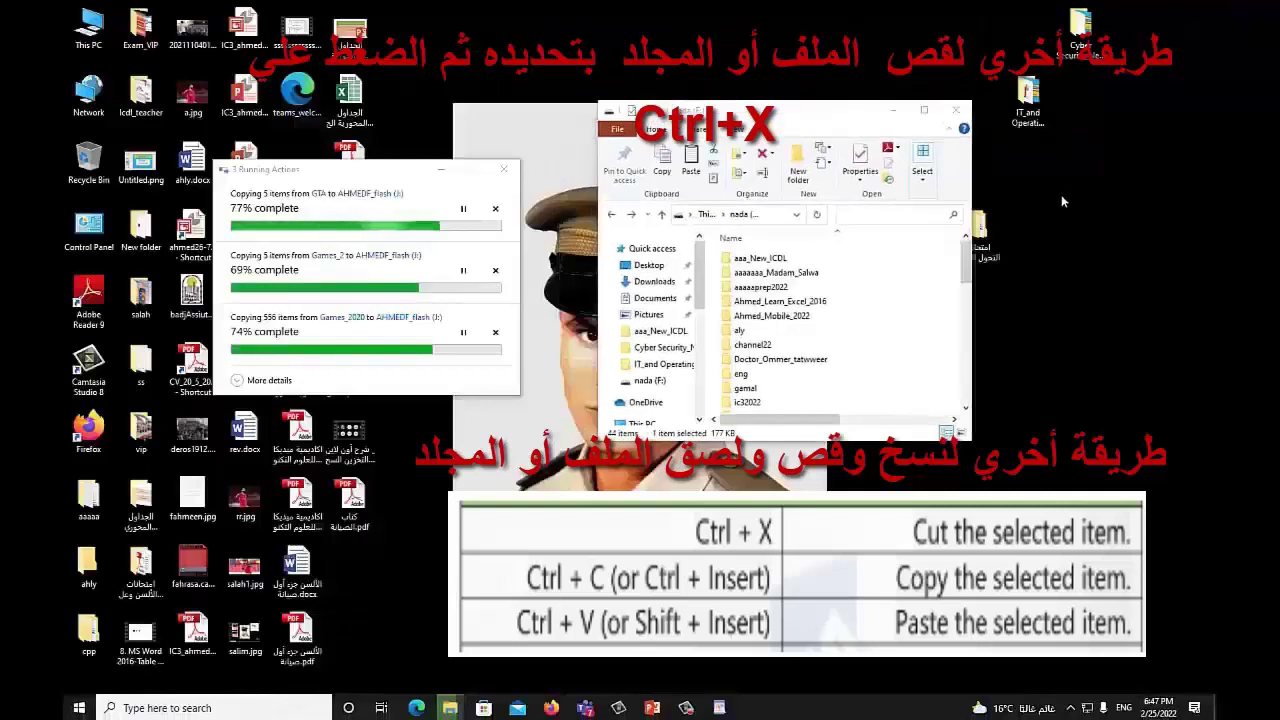
{"action": "right_click", "coordinate": [1061, 194]}
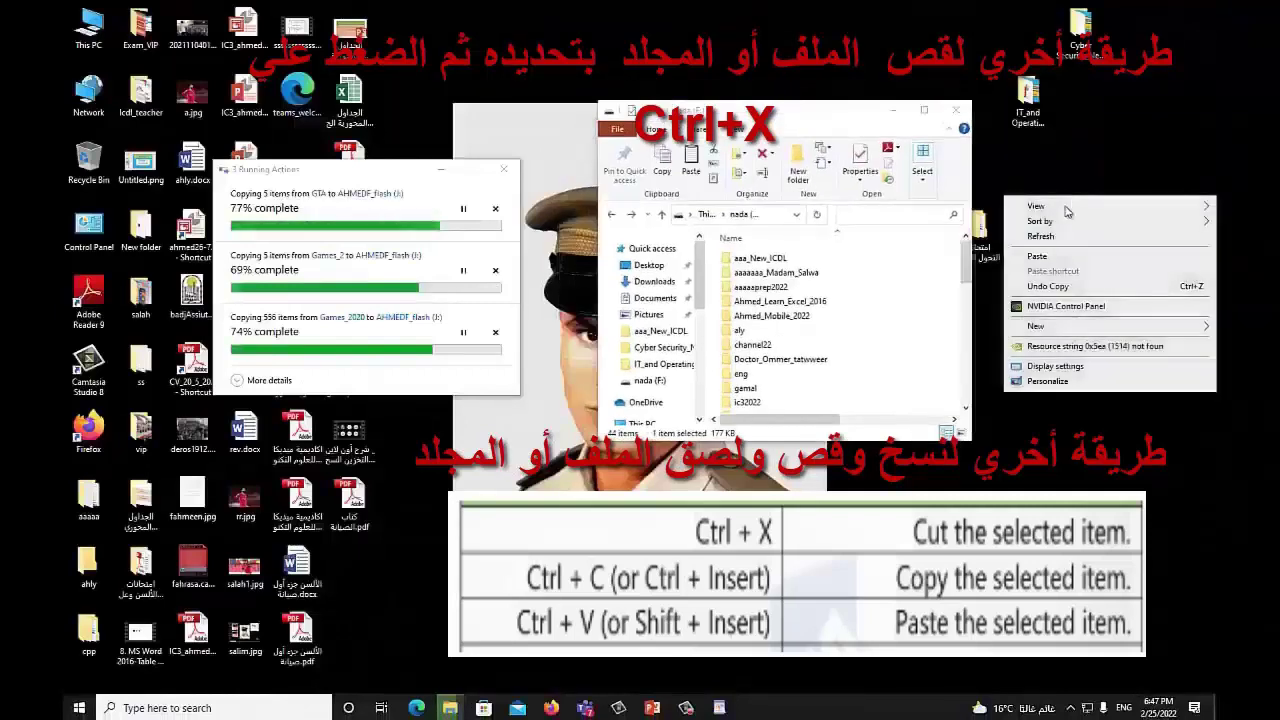
{"action": "left_click", "coordinate": [1040, 256]}
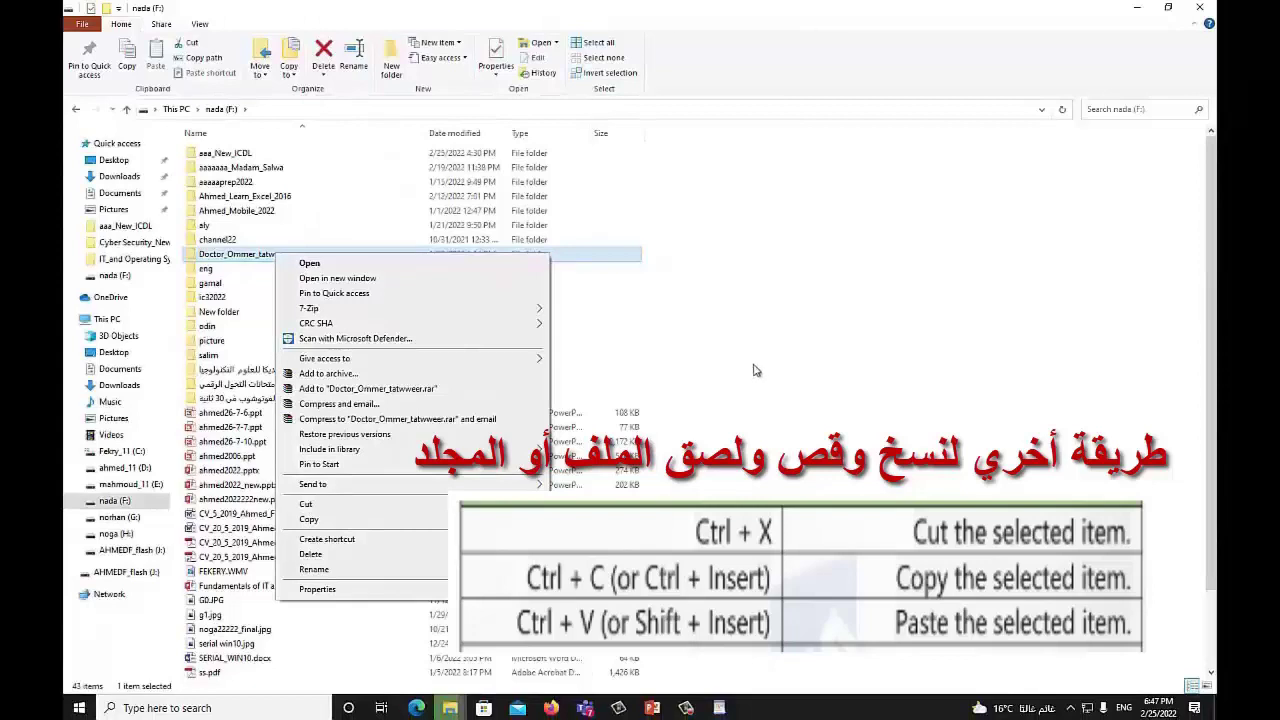
Copy the picture folder, ahmed26-7-6.ppt, the CV_5_2019 .doc file and the Fundamentals of IT presentation on drive F: together.
{"action": "left_click", "coordinate": [754, 366]}
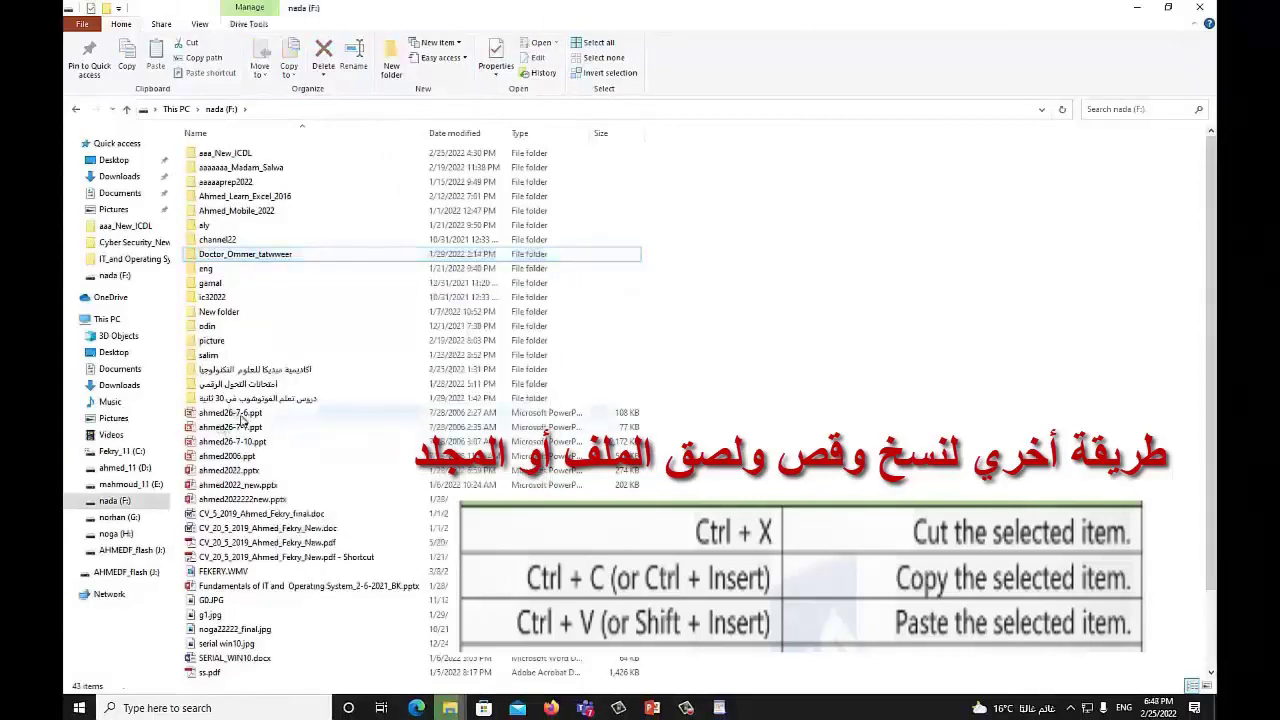
{"action": "left_click", "coordinate": [241, 414]}
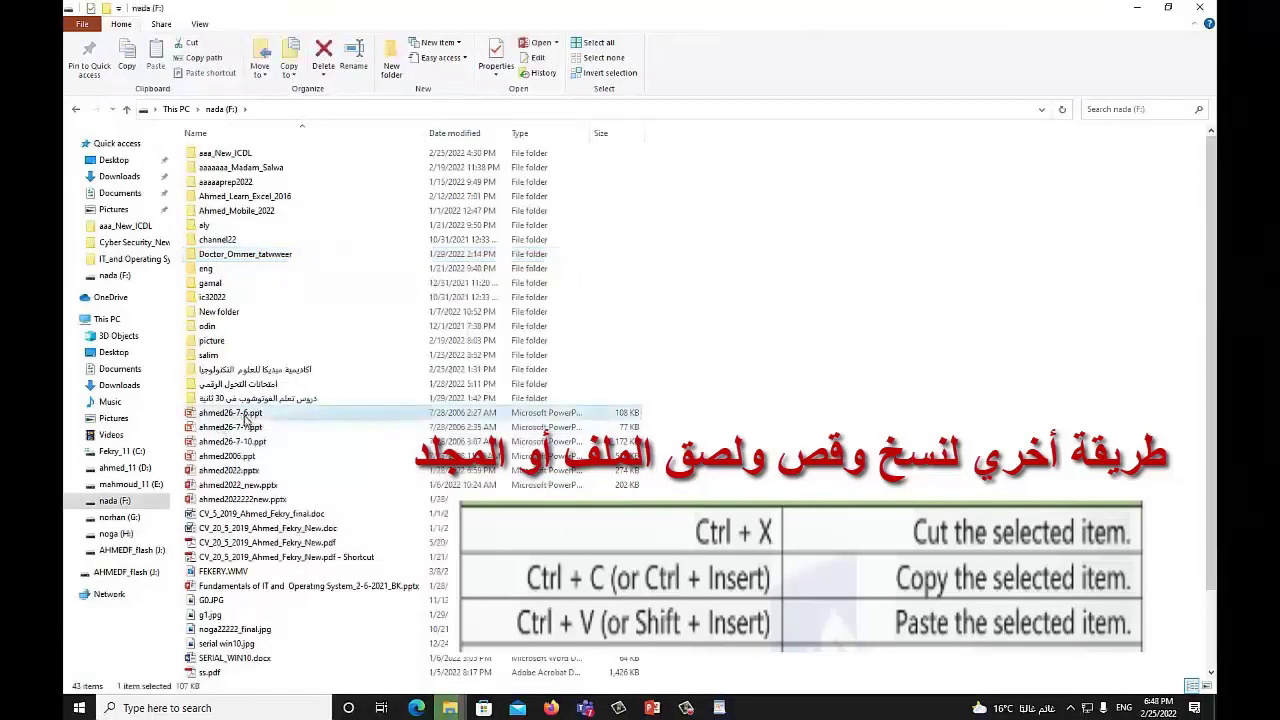
{"action": "left_click", "coordinate": [218, 342], "text": "ctrl"}
{"action": "left_click", "coordinate": [235, 351], "text": "ctrl"}
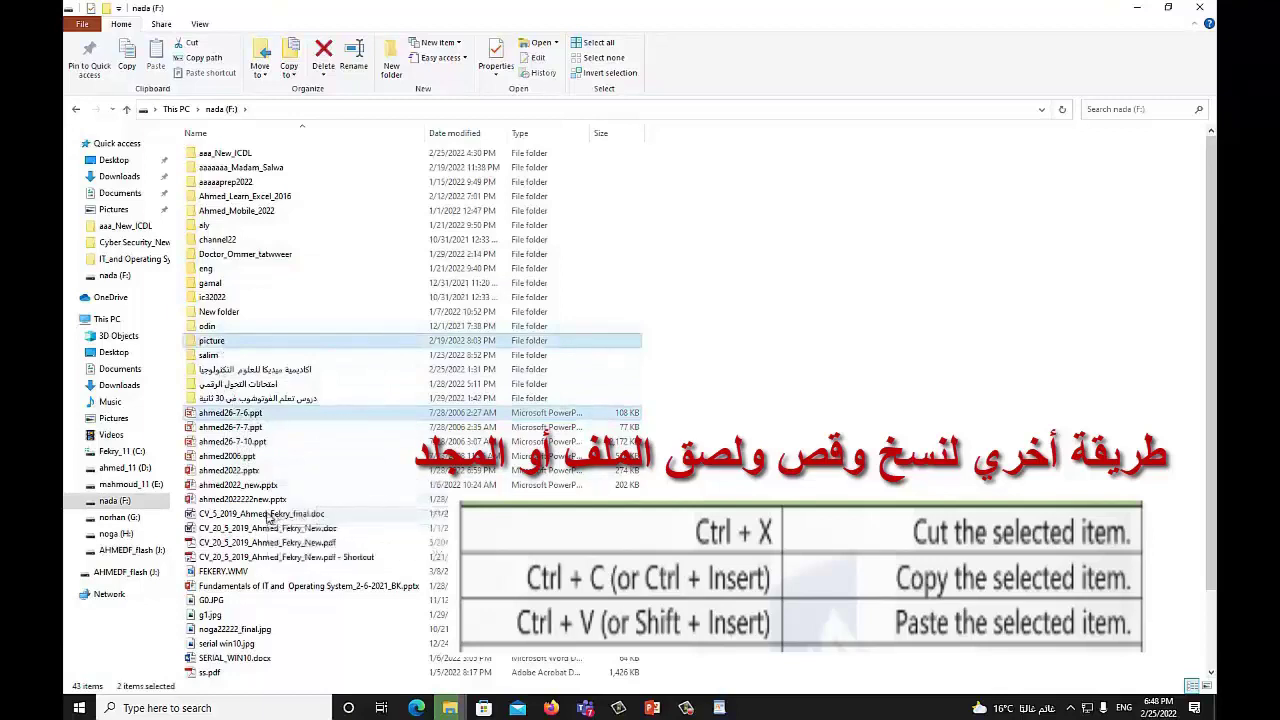
{"action": "left_click", "coordinate": [240, 590], "text": "ctrl"}
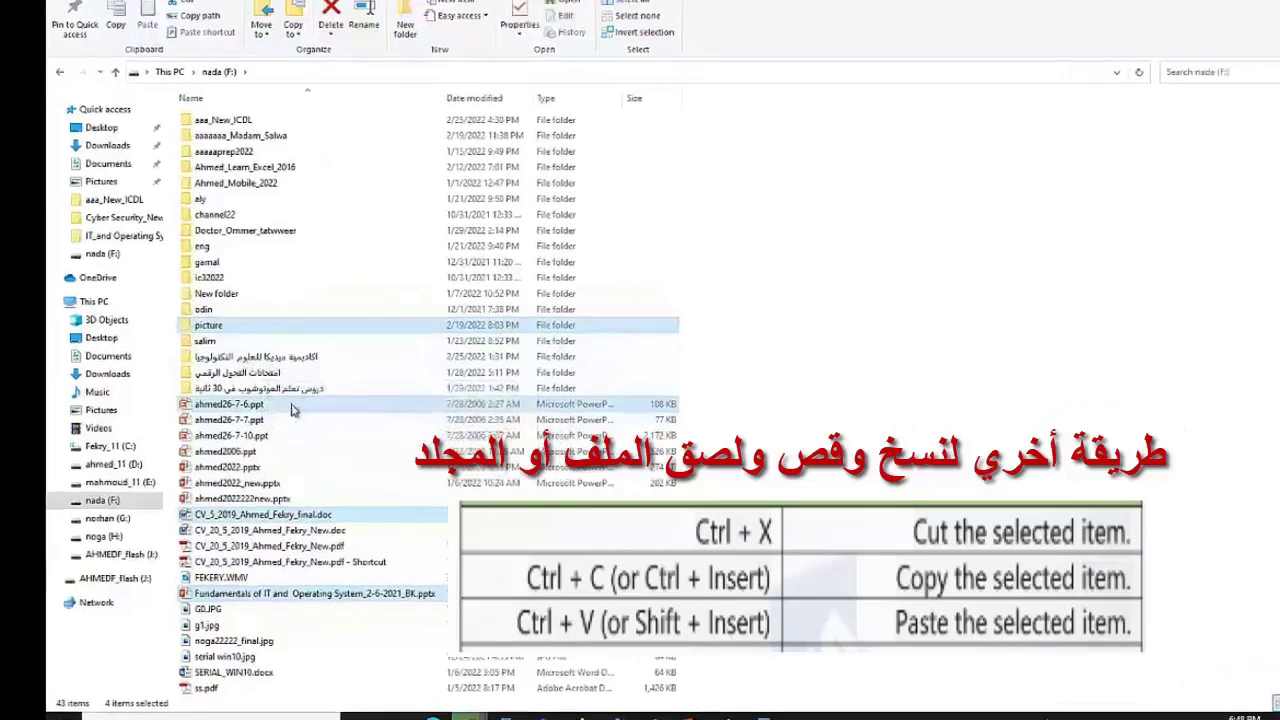
{"action": "right_click", "coordinate": [292, 409]}
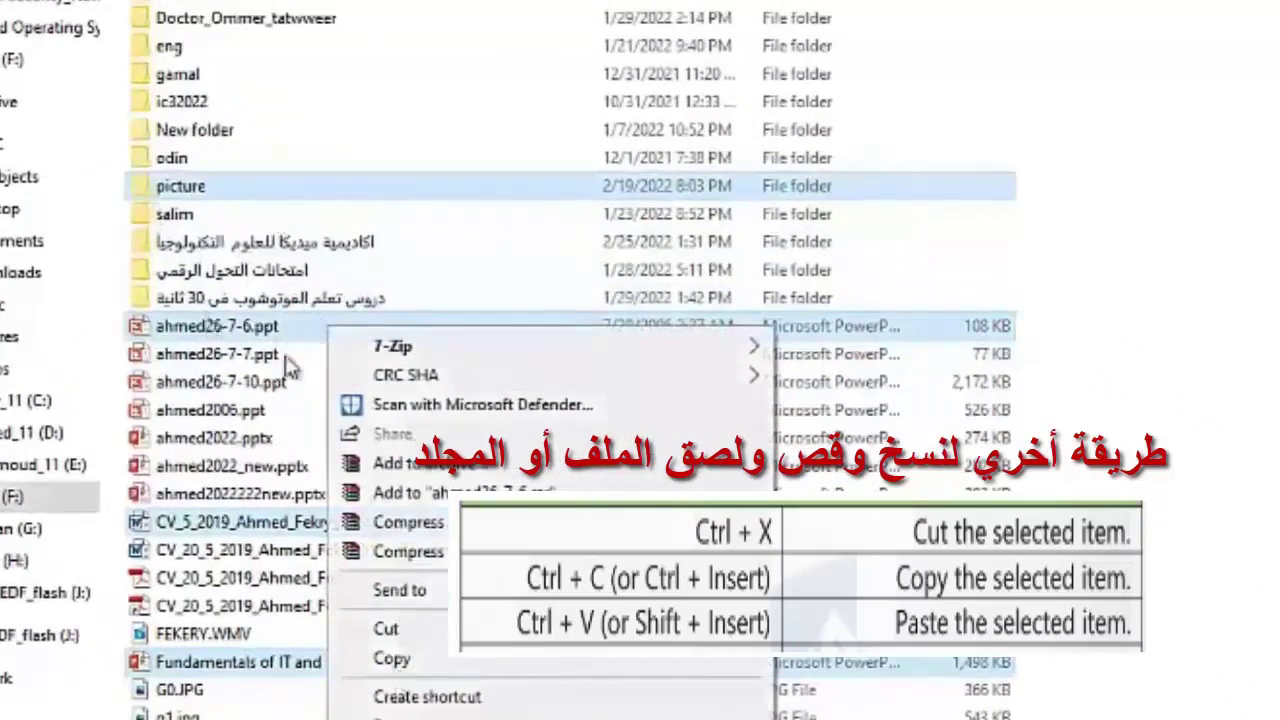
{"action": "left_click", "coordinate": [392, 659]}
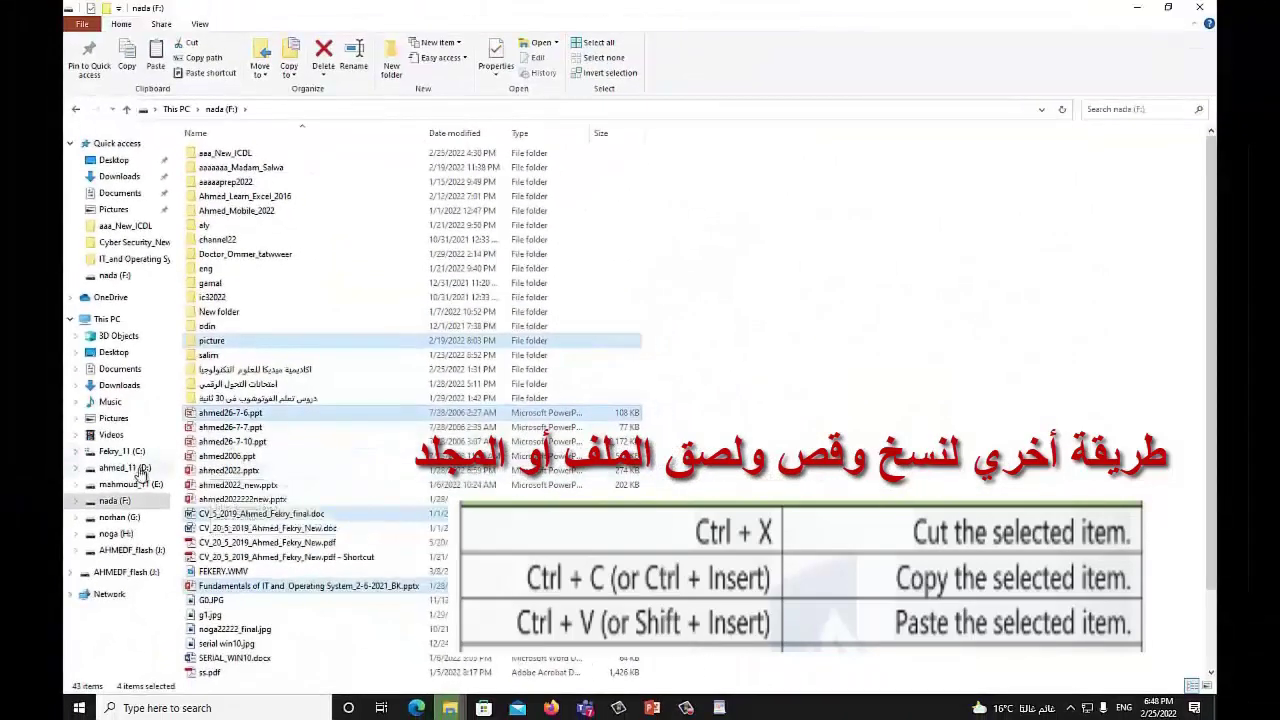
Open the folder D:\engieering\elect\power and paste the copied folder and files into it.
{"action": "left_click", "coordinate": [141, 468]}
{"action": "double_click", "coordinate": [205, 137]}
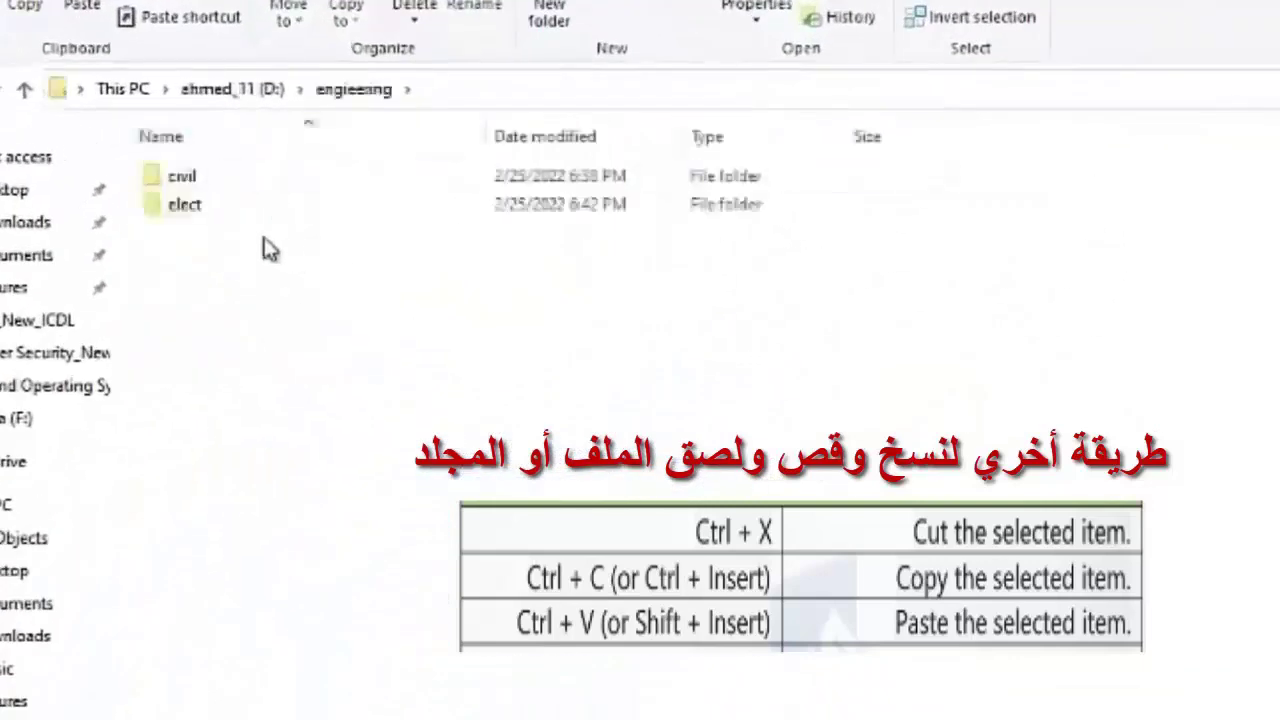
{"action": "double_click", "coordinate": [190, 205]}
{"action": "double_click", "coordinate": [185, 183]}
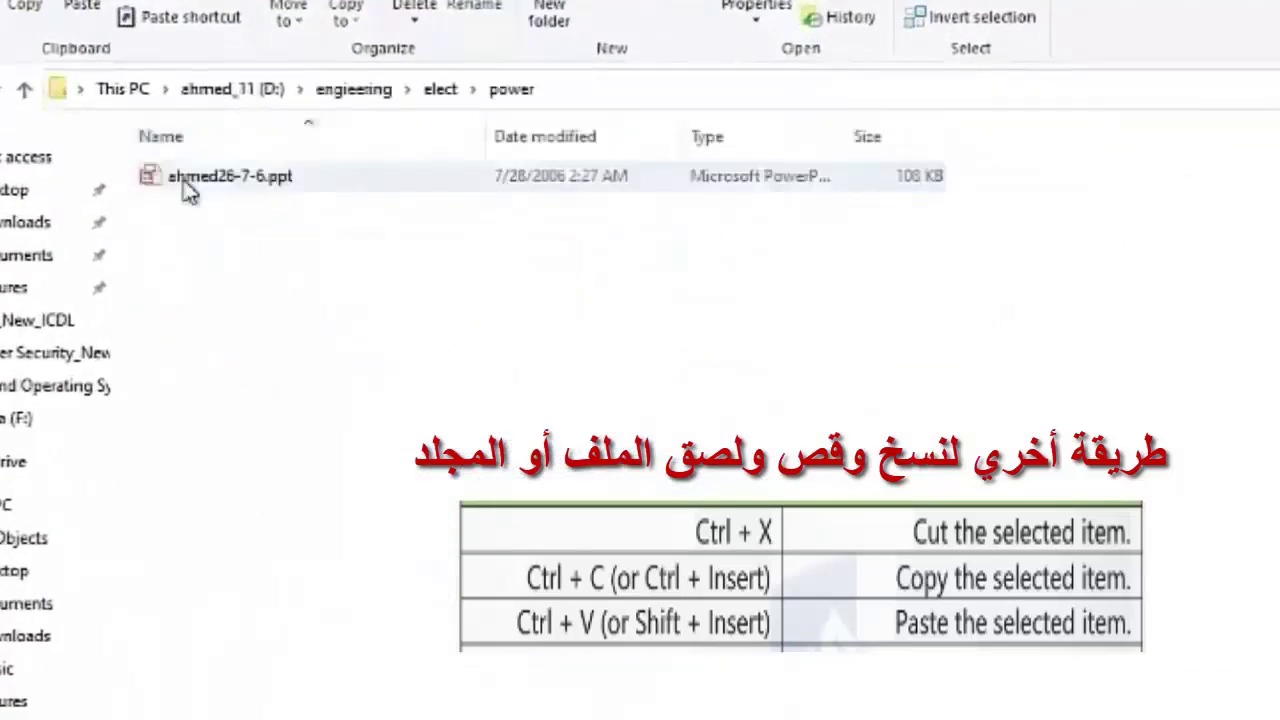
{"action": "right_click", "coordinate": [276, 239]}
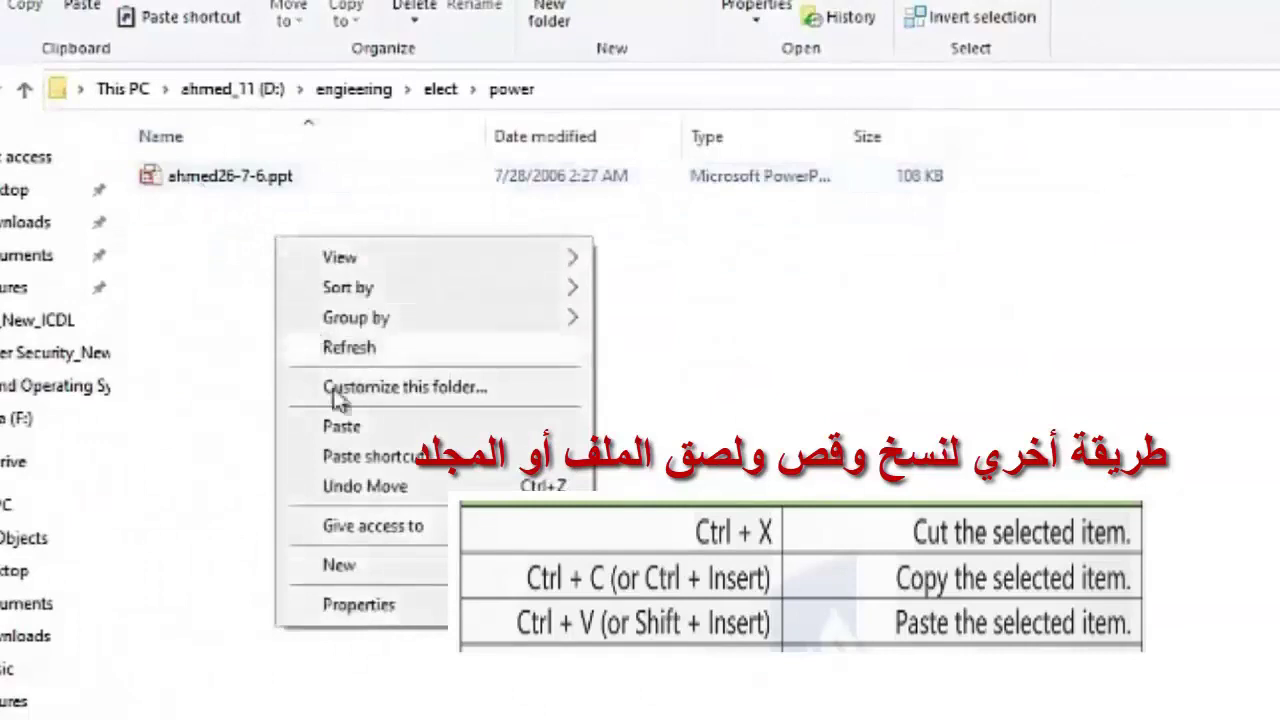
{"action": "left_click", "coordinate": [345, 427]}
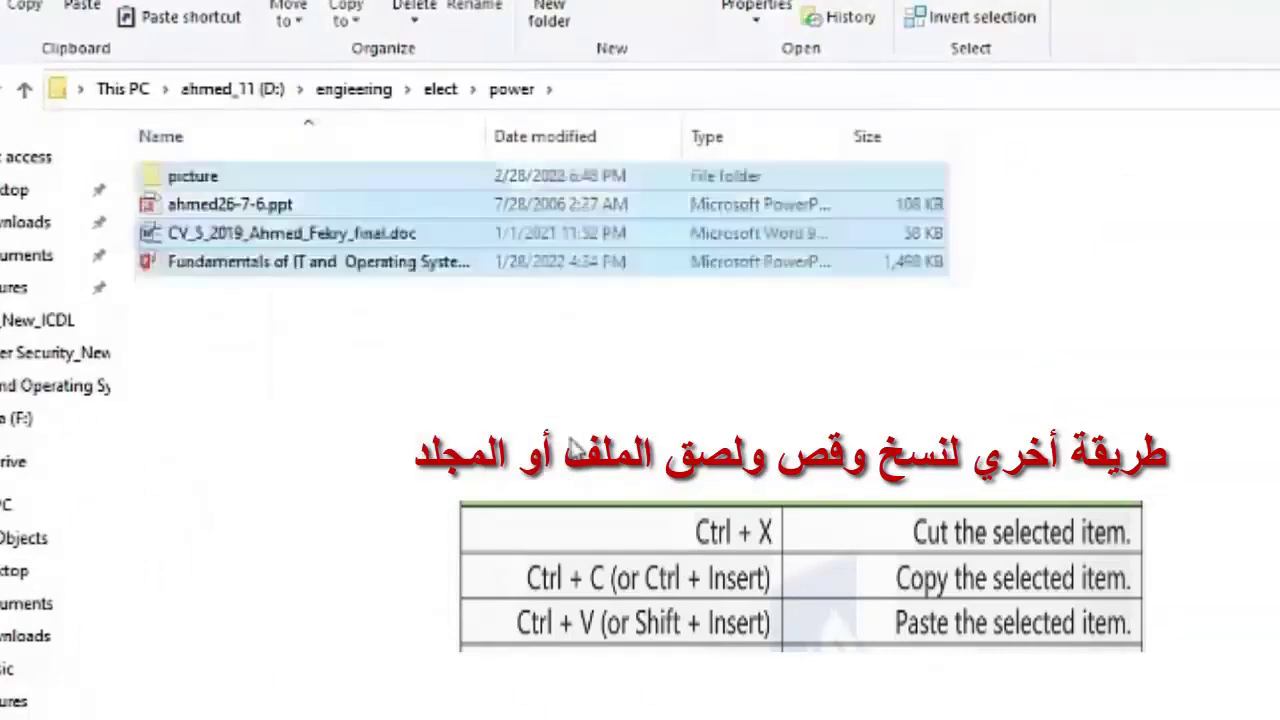
{"action": "left_click", "coordinate": [367, 392]}
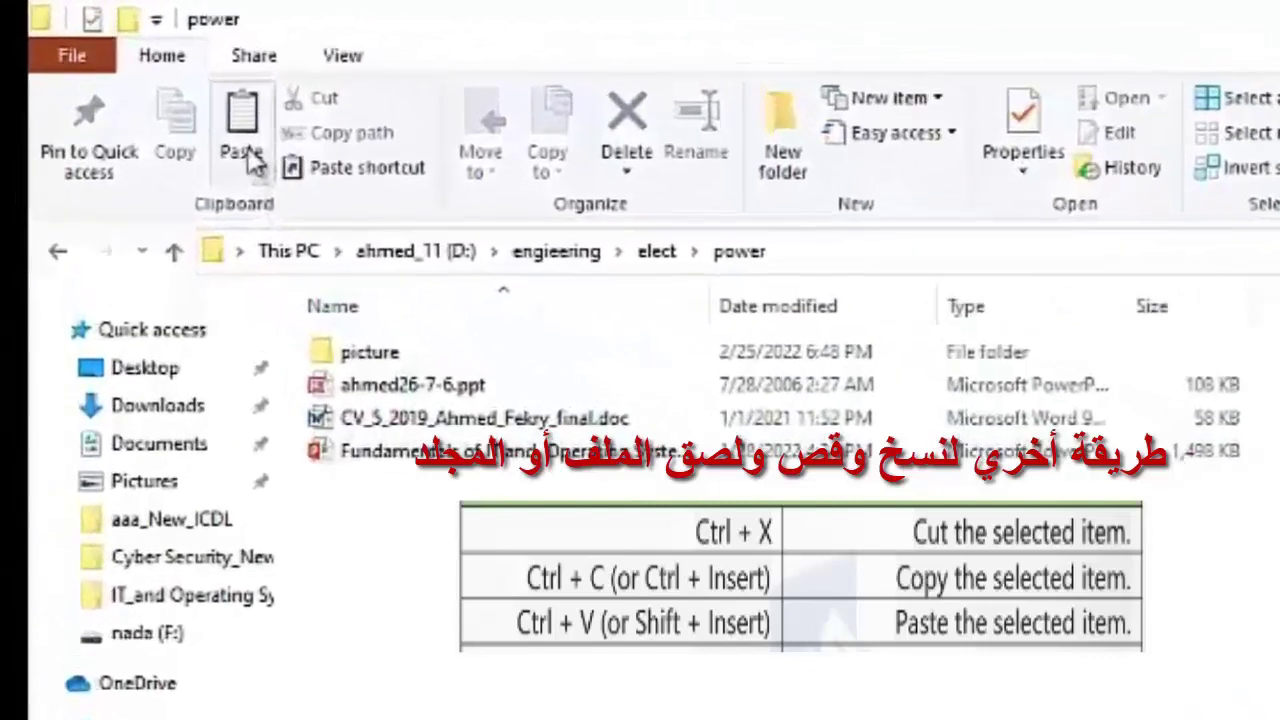
Copy ahmed26-7-6.ppt from the power folder and paste it into the picture subfolder.
{"action": "left_click", "coordinate": [423, 389]}
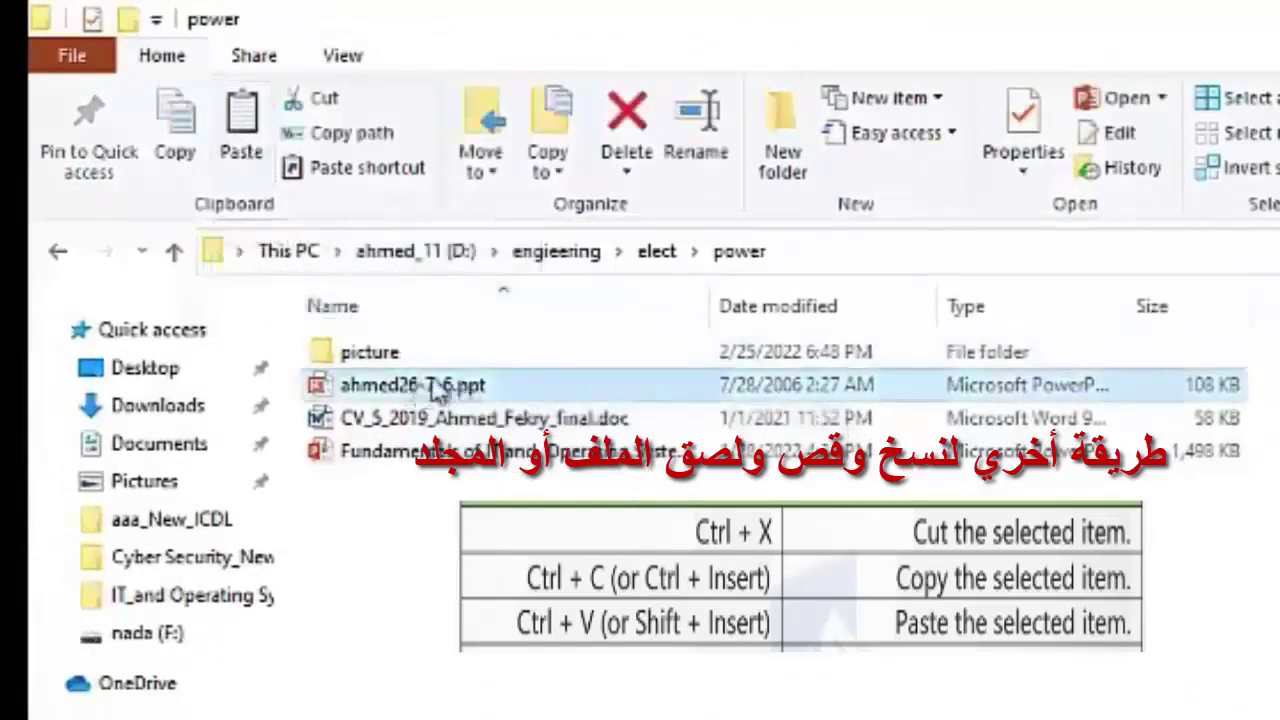
{"action": "right_click", "coordinate": [437, 389]}
{"action": "key", "text": "Escape"}
{"action": "left_click", "coordinate": [505, 420]}
{"action": "left_click", "coordinate": [470, 388]}
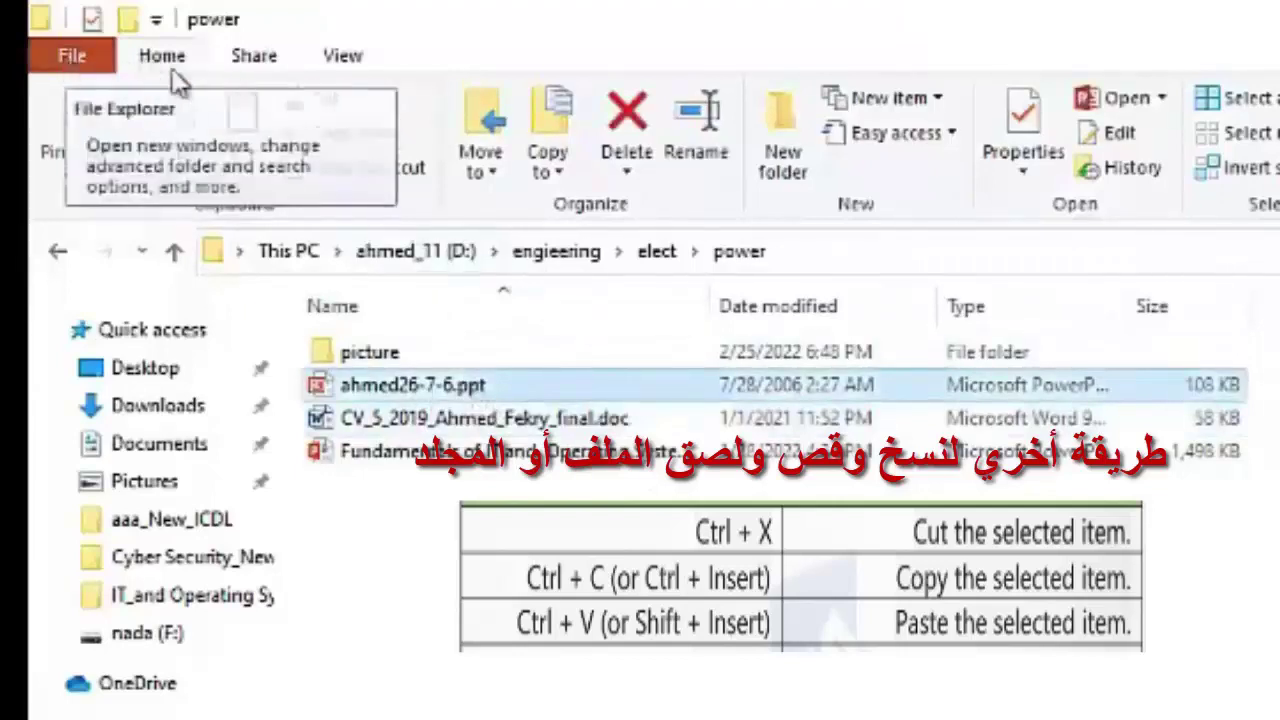
{"action": "left_click", "coordinate": [253, 70]}
{"action": "left_click", "coordinate": [340, 70]}
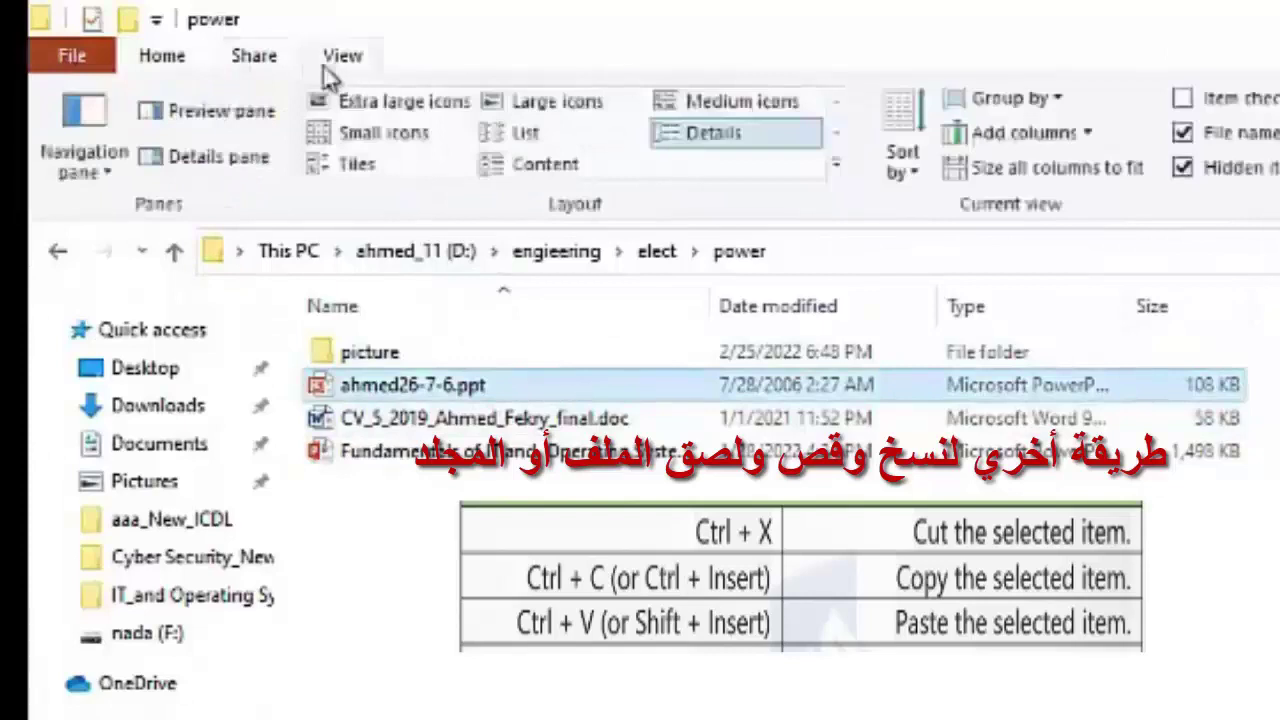
{"action": "left_click", "coordinate": [172, 68]}
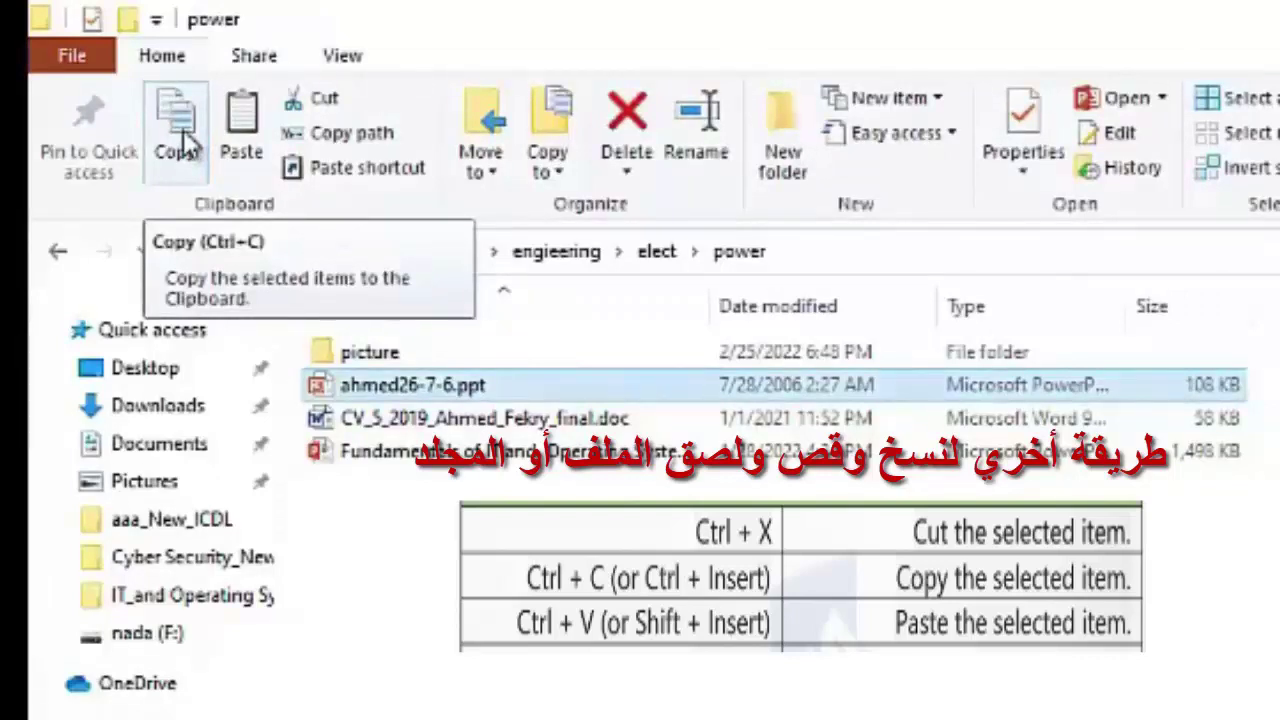
{"action": "left_click", "coordinate": [178, 140]}
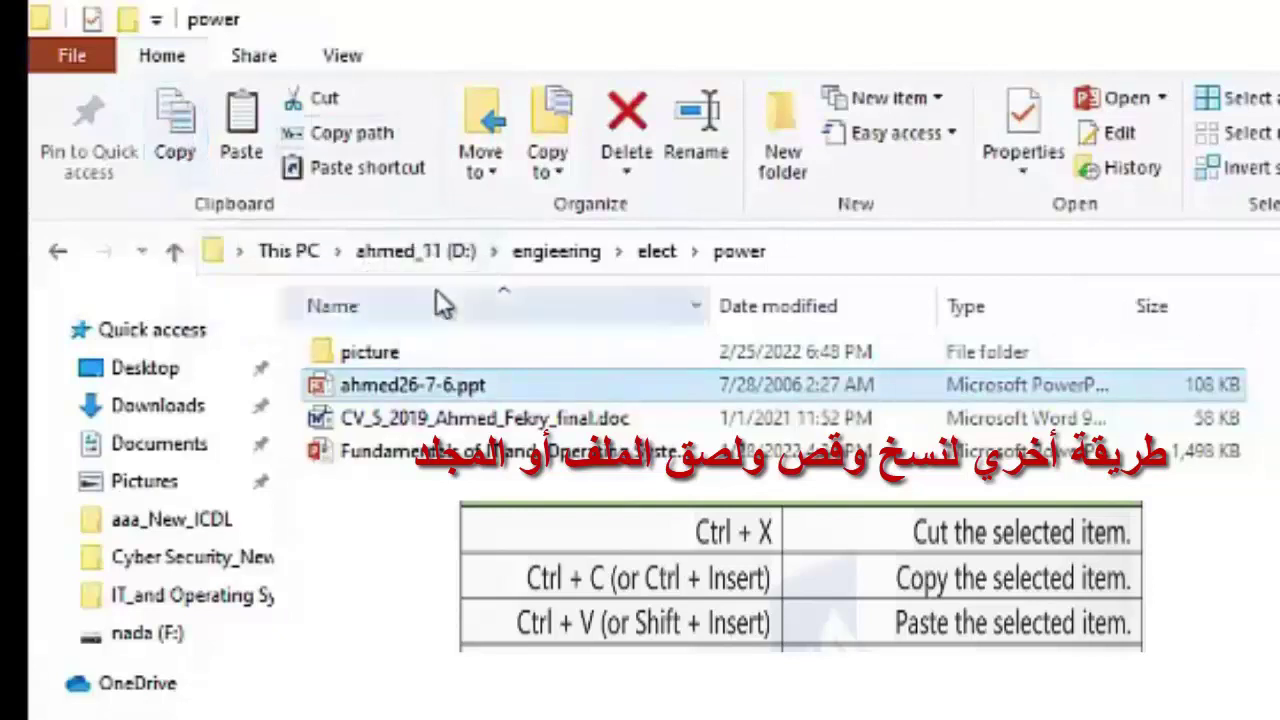
{"action": "double_click", "coordinate": [385, 356]}
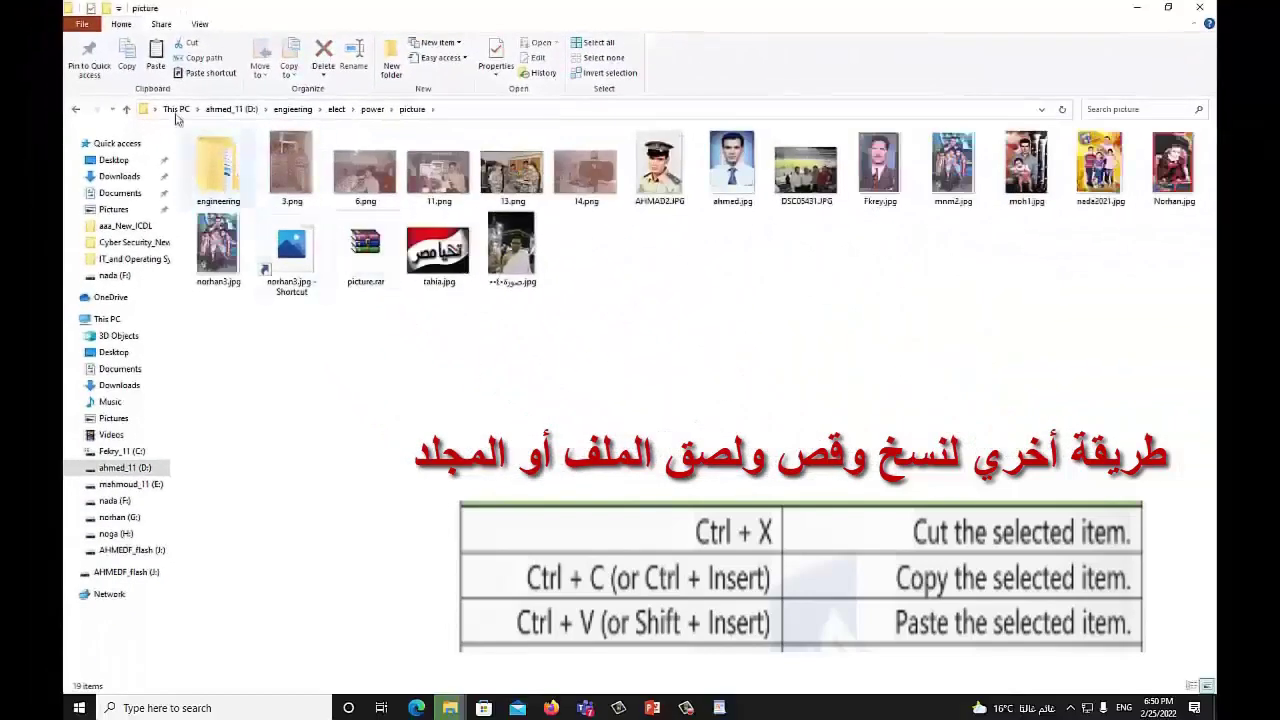
{"action": "left_click", "coordinate": [157, 65]}
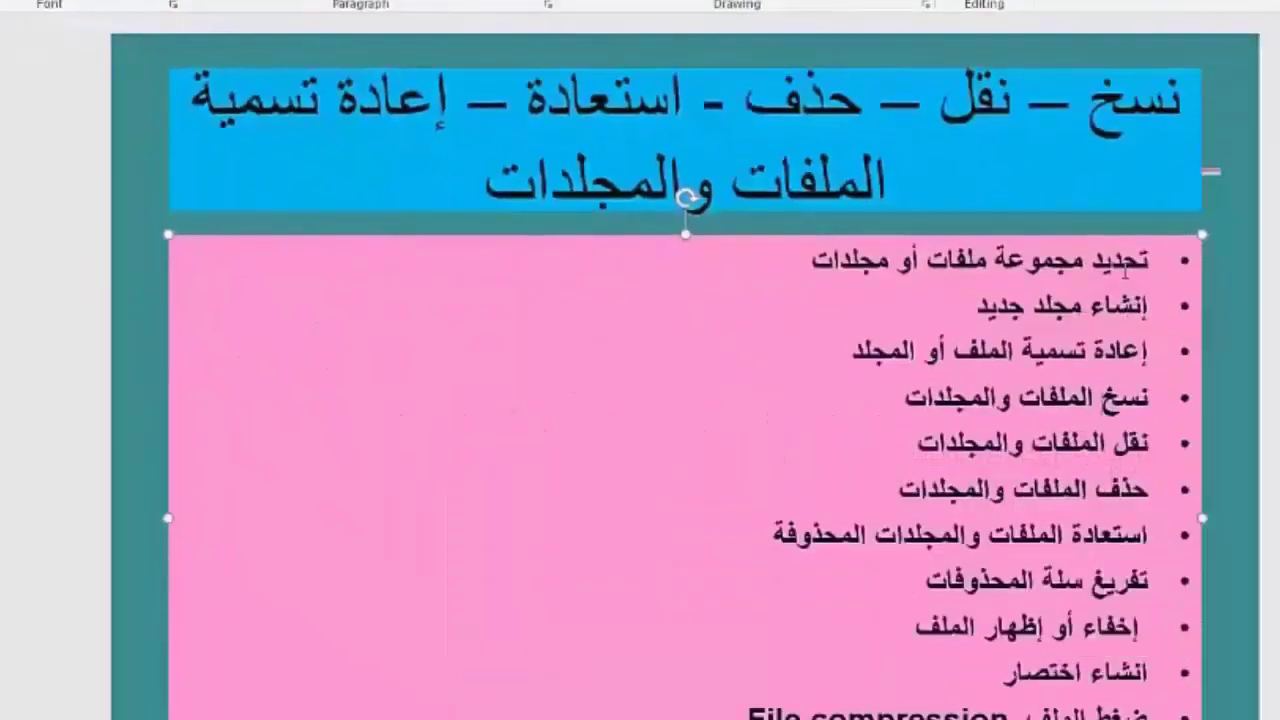
Highlight in turn the slide's bullet lines on renaming, copying, deleting and restoring files and folders.
{"action": "left_click_drag", "start_coordinate": [1149, 352], "coordinate": [950, 354]}
{"action": "left_click_drag", "start_coordinate": [1149, 397], "coordinate": [945, 404]}
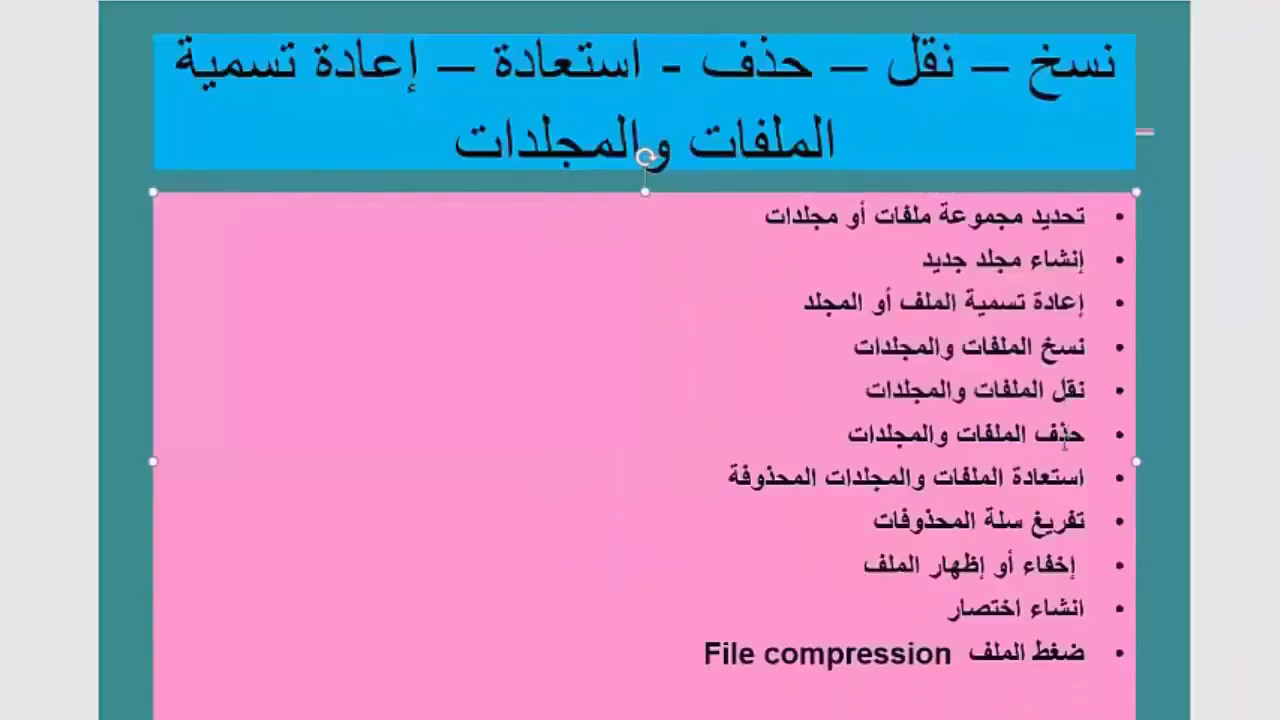
{"action": "left_click_drag", "start_coordinate": [1064, 441], "coordinate": [897, 440]}
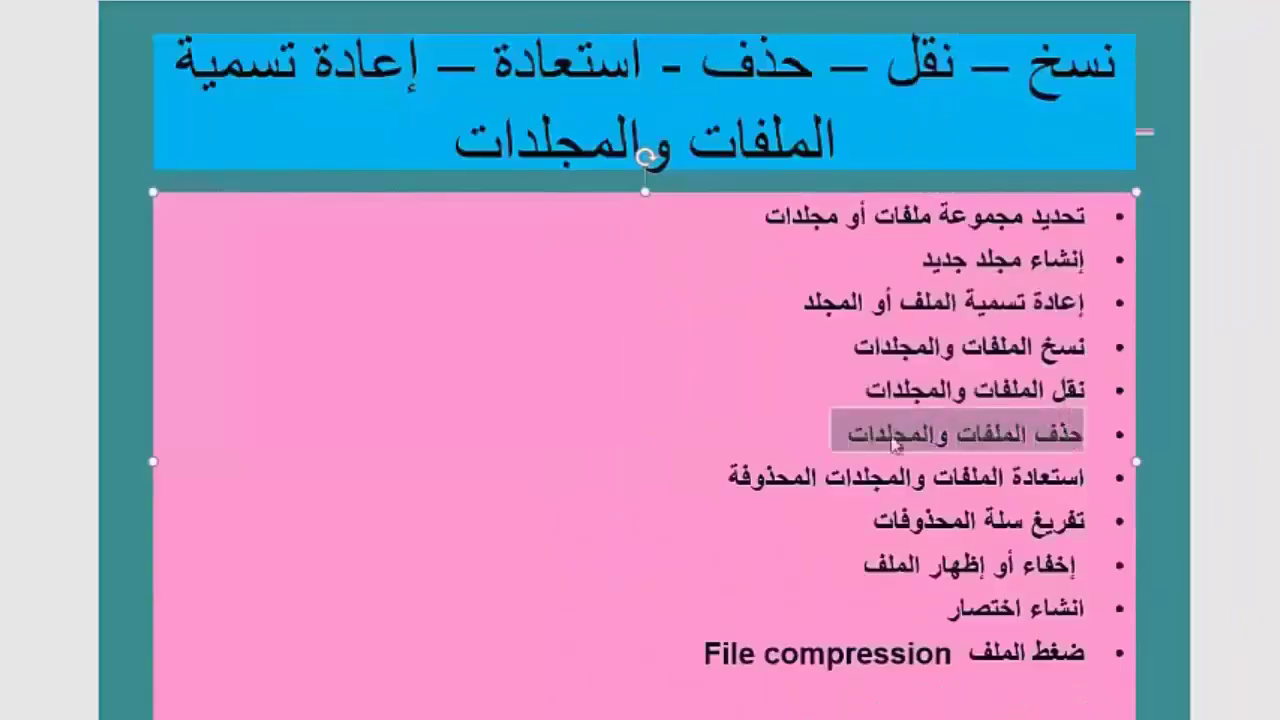
{"action": "left_click_drag", "start_coordinate": [1083, 477], "coordinate": [818, 478]}
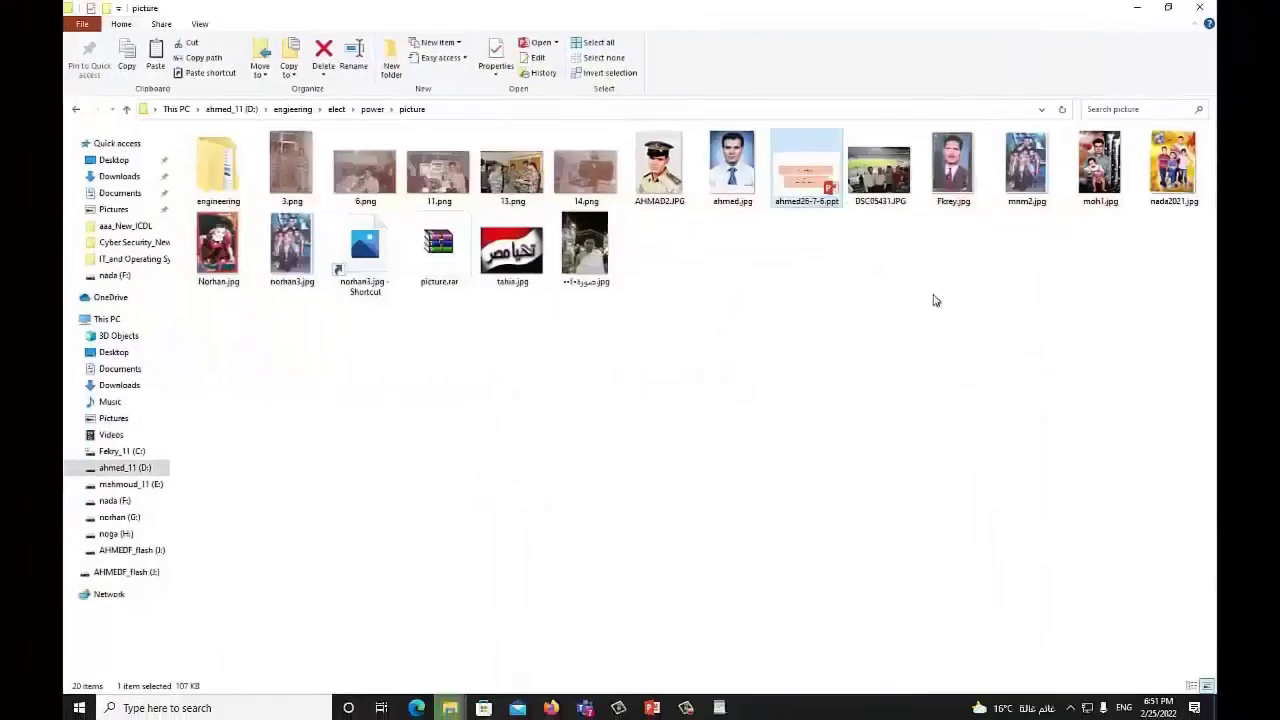
Delete ahmed26-7-6.ppt from the picture folder.
{"action": "left_click", "coordinate": [744, 365]}
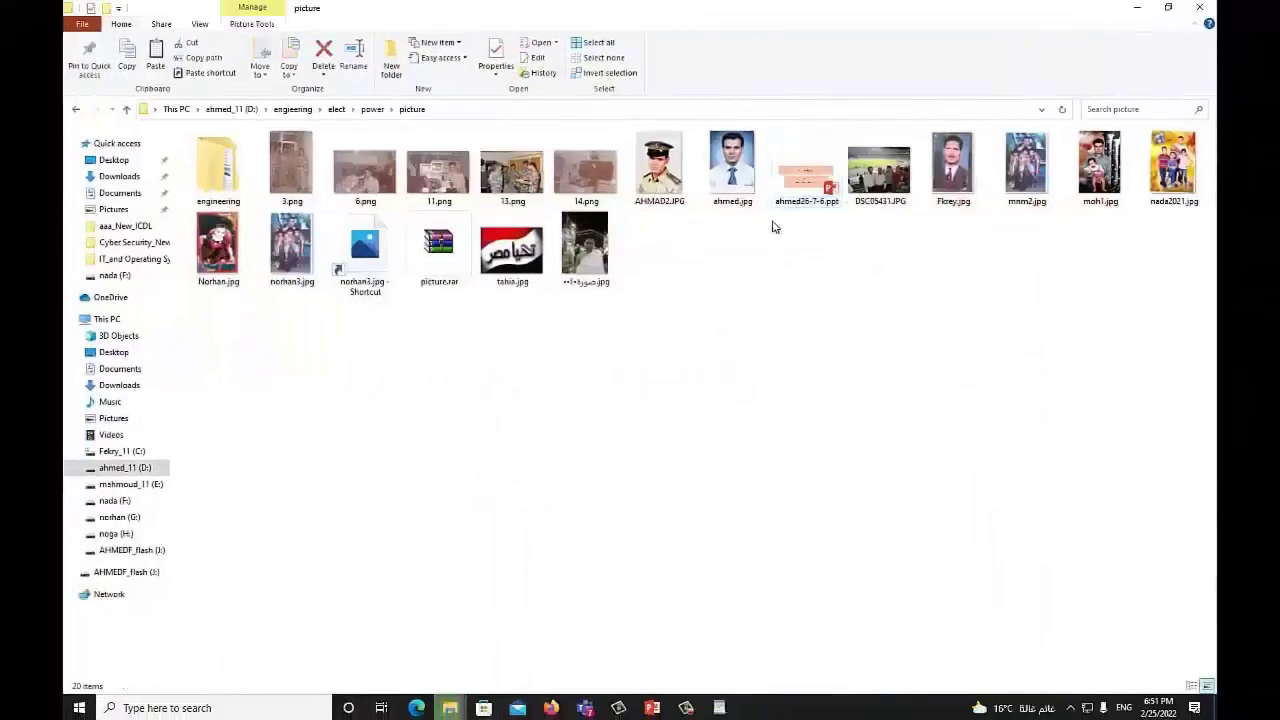
{"action": "left_click", "coordinate": [808, 184]}
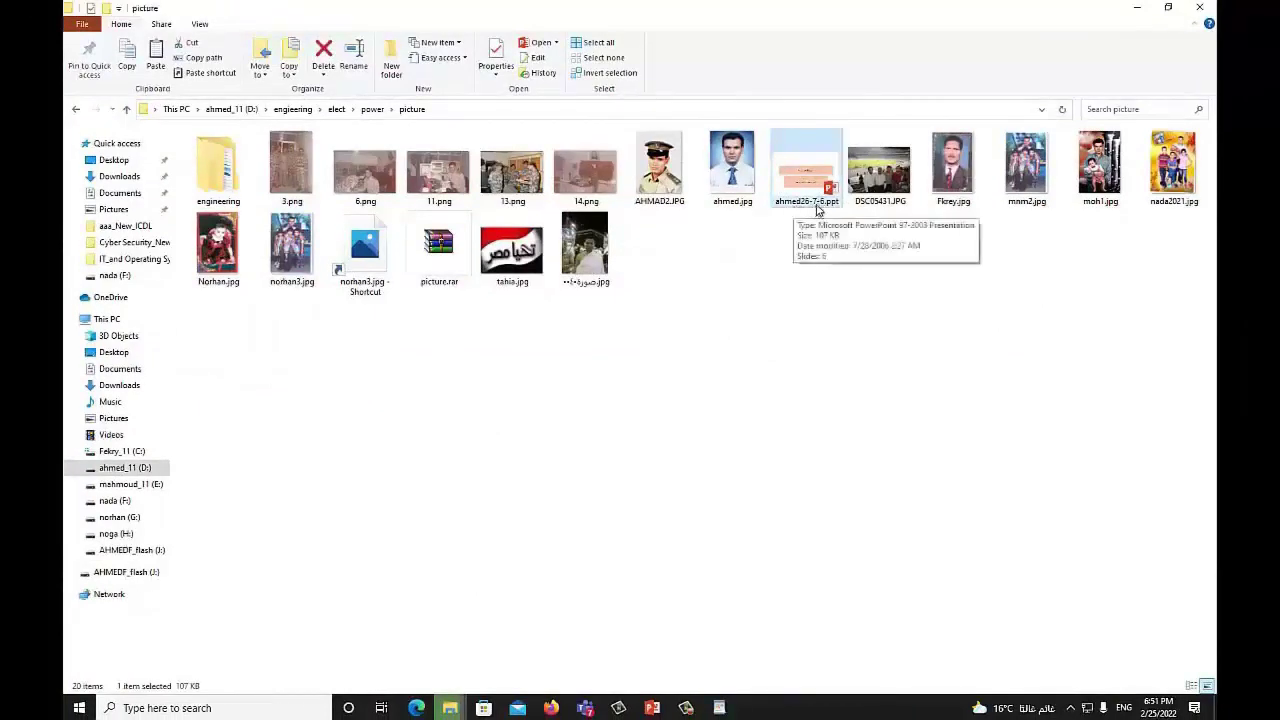
{"action": "right_click", "coordinate": [808, 184]}
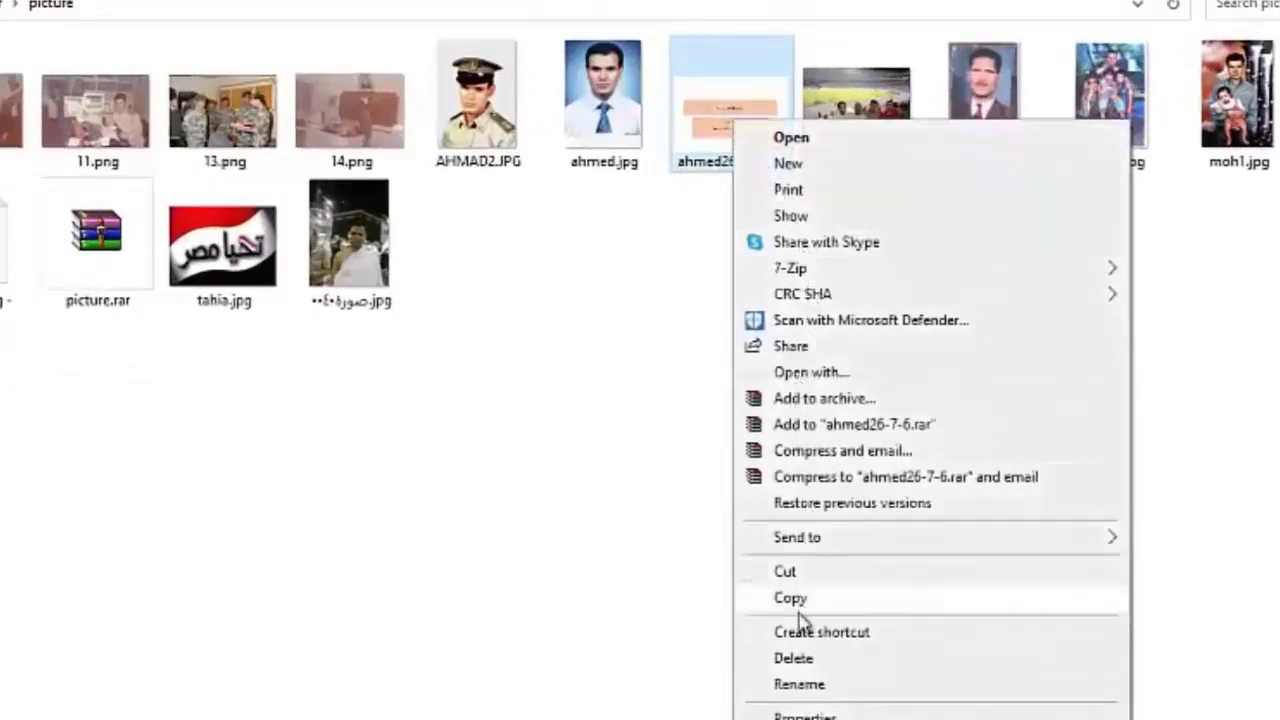
{"action": "left_click", "coordinate": [795, 658]}
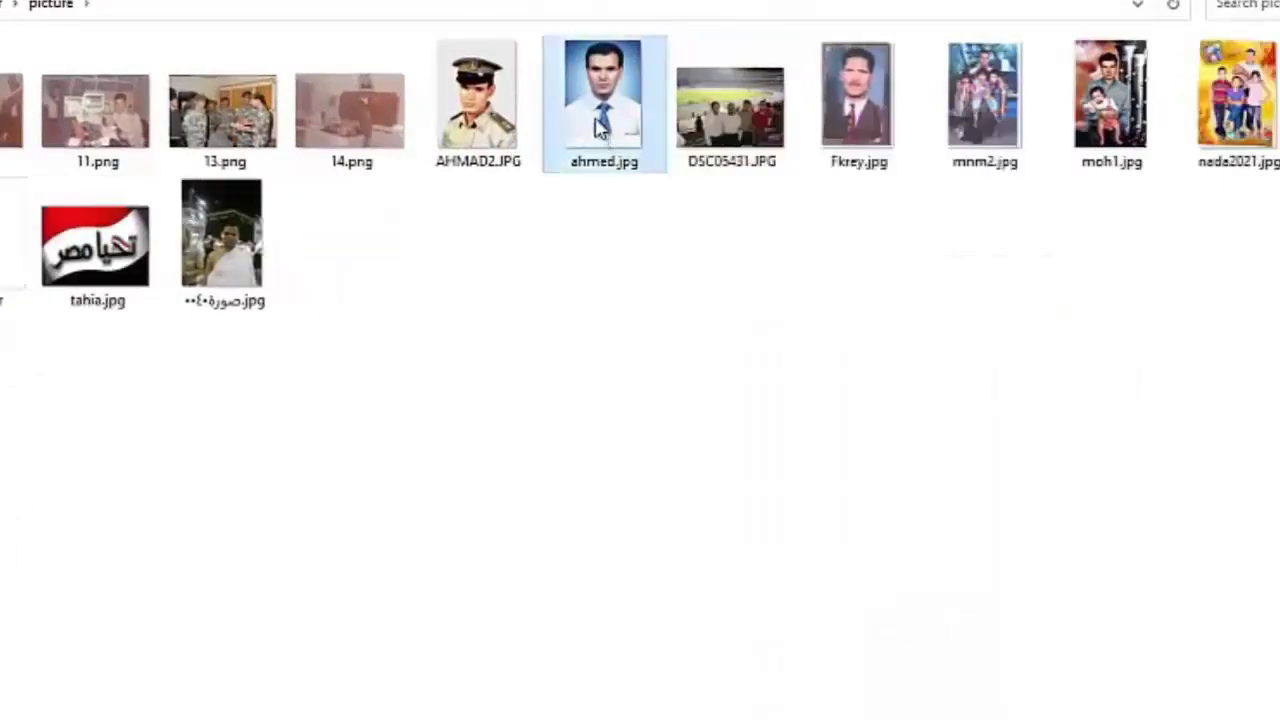
Delete the images ahmed.jpg, AHMAD2.JPG and DSC05431.JPG from the picture folder.
{"action": "right_click", "coordinate": [600, 122]}
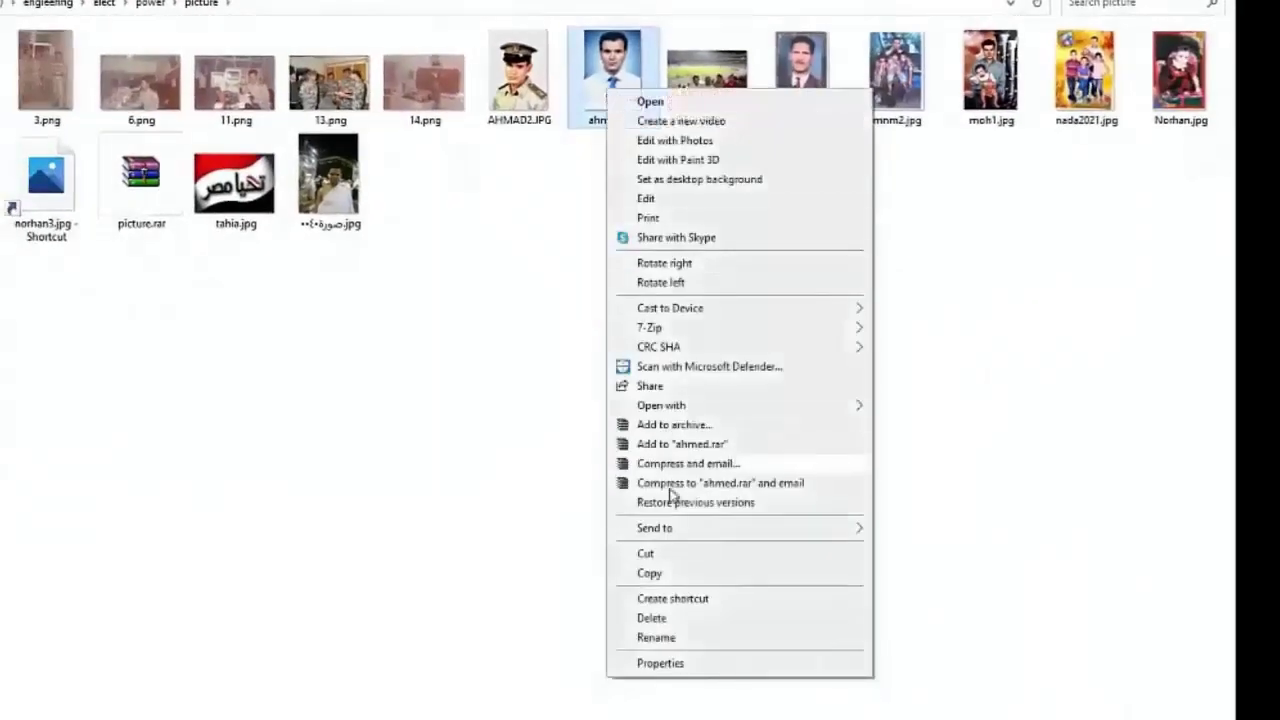
{"action": "left_click", "coordinate": [652, 618]}
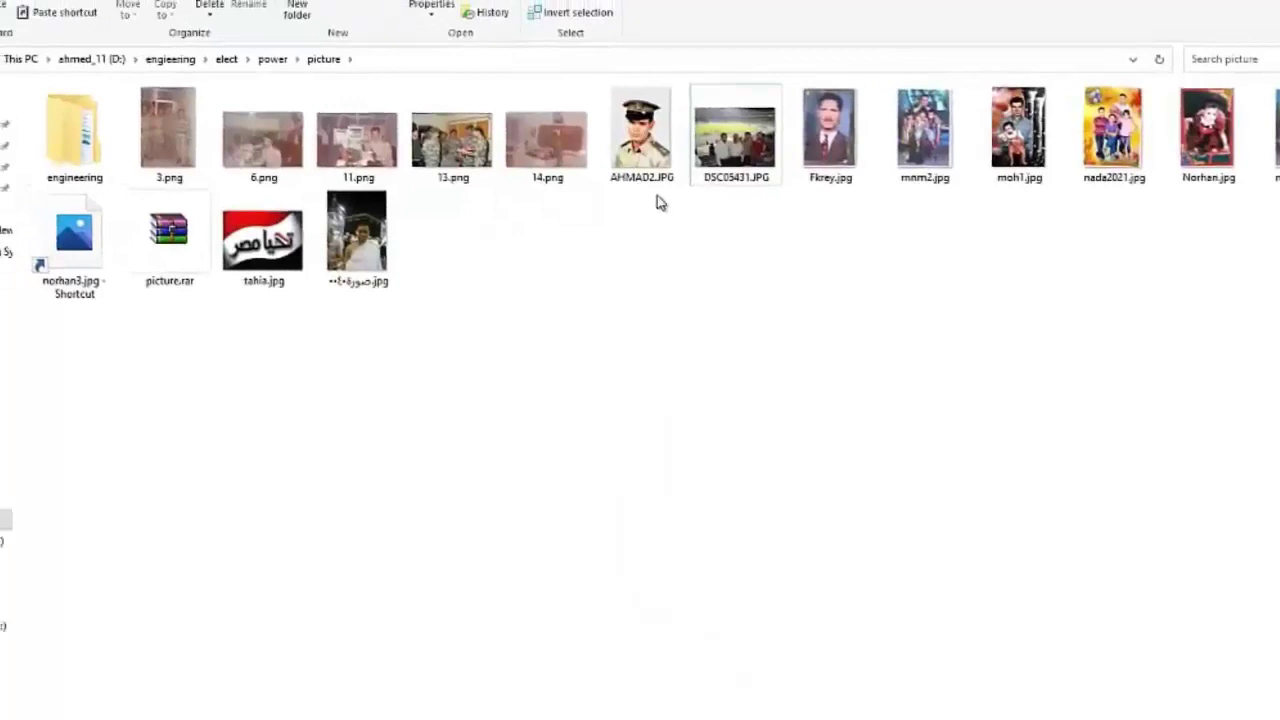
{"action": "left_click", "coordinate": [652, 165]}
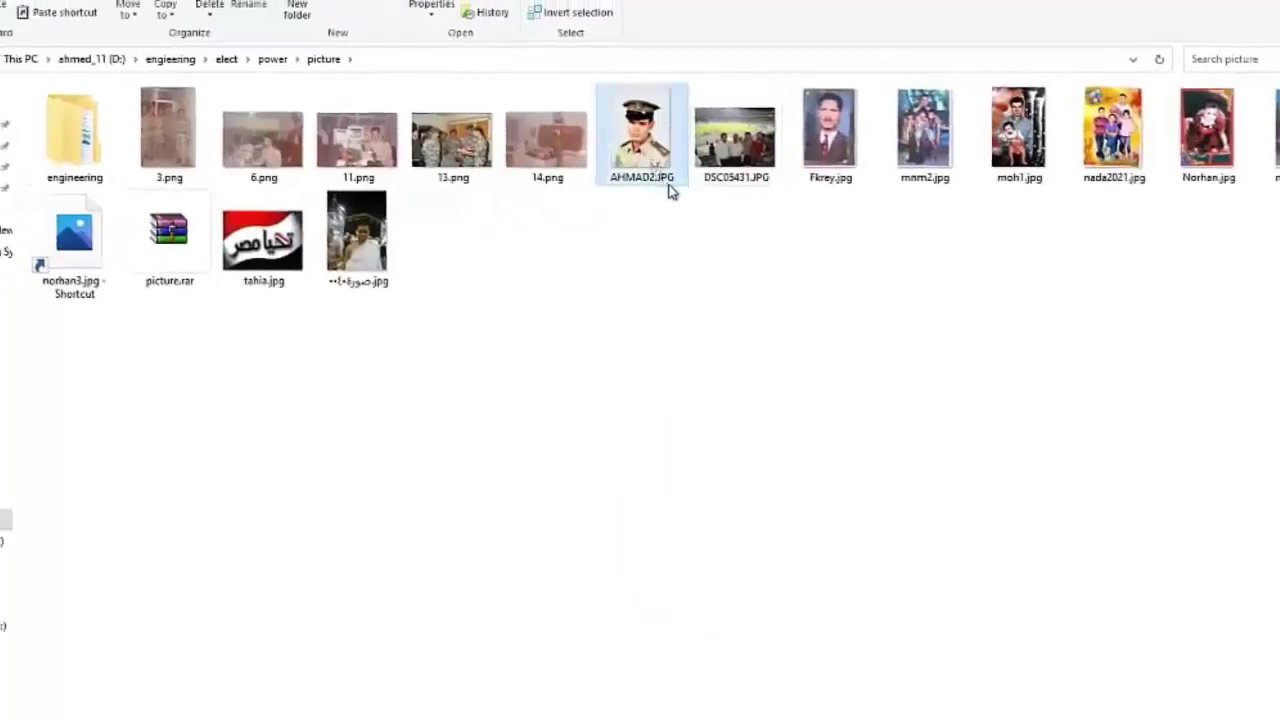
{"action": "key", "text": "Delete"}
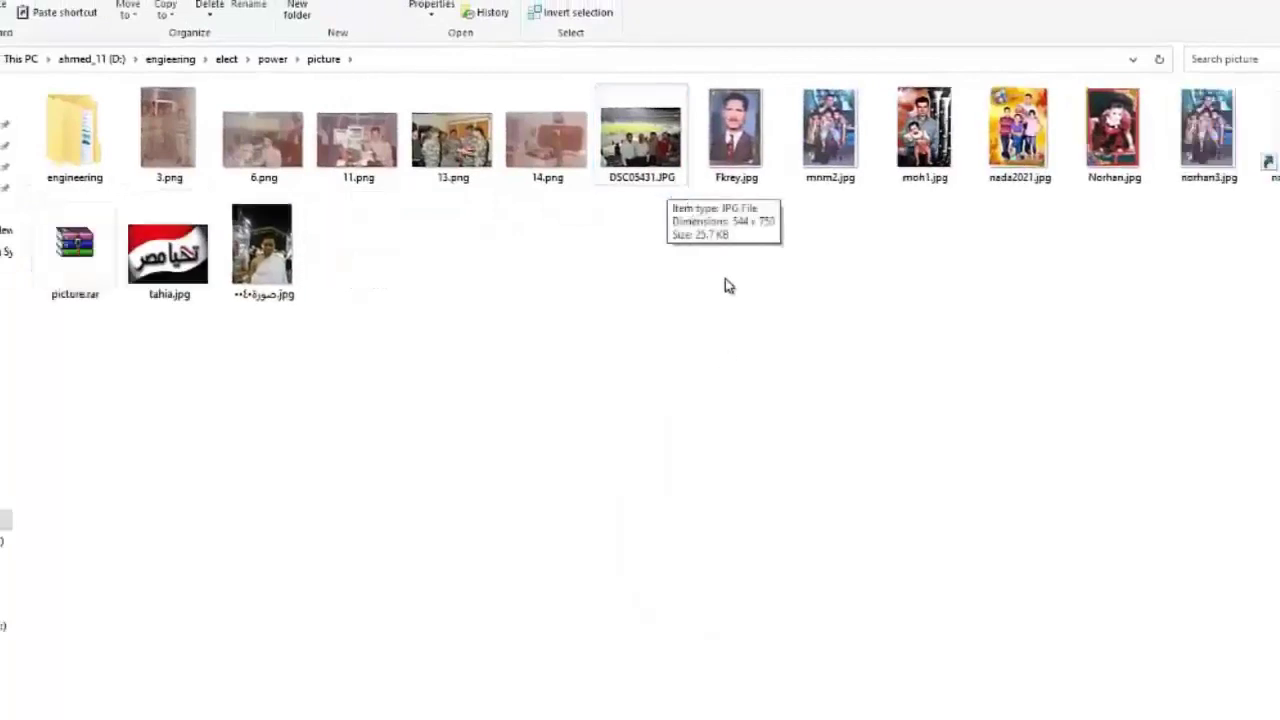
{"action": "left_click", "coordinate": [685, 155]}
{"action": "key", "text": "Delete"}
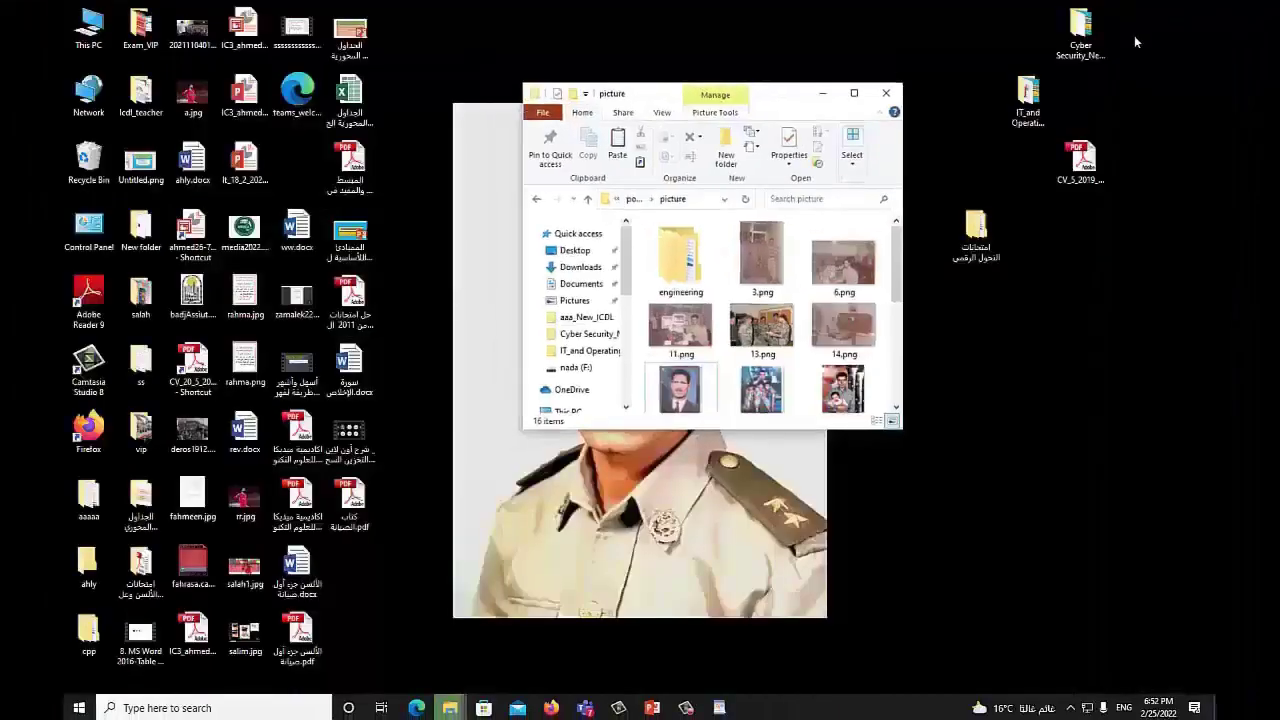
Enlarge the picture folder window, and open the Recycle Bin with its contents shown as large icons.
{"action": "left_click_drag", "start_coordinate": [744, 432], "coordinate": [744, 680]}
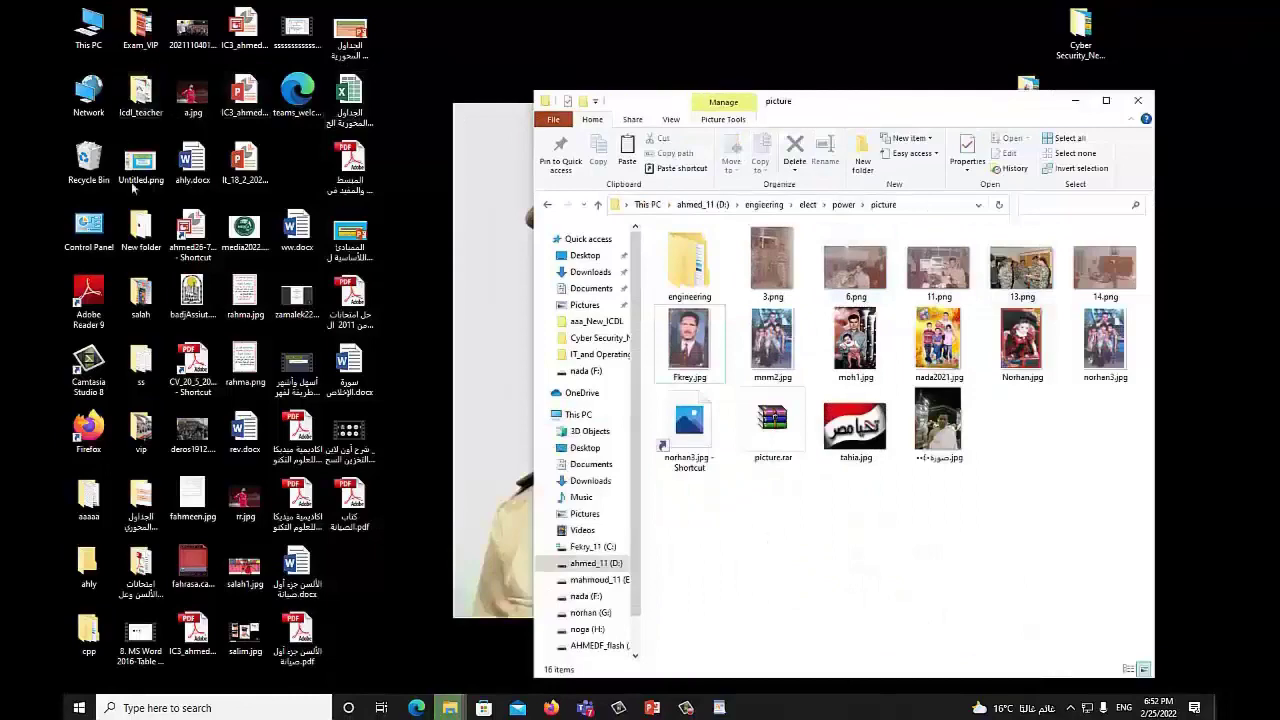
{"action": "left_click", "coordinate": [92, 172]}
{"action": "double_click", "coordinate": [90, 170]}
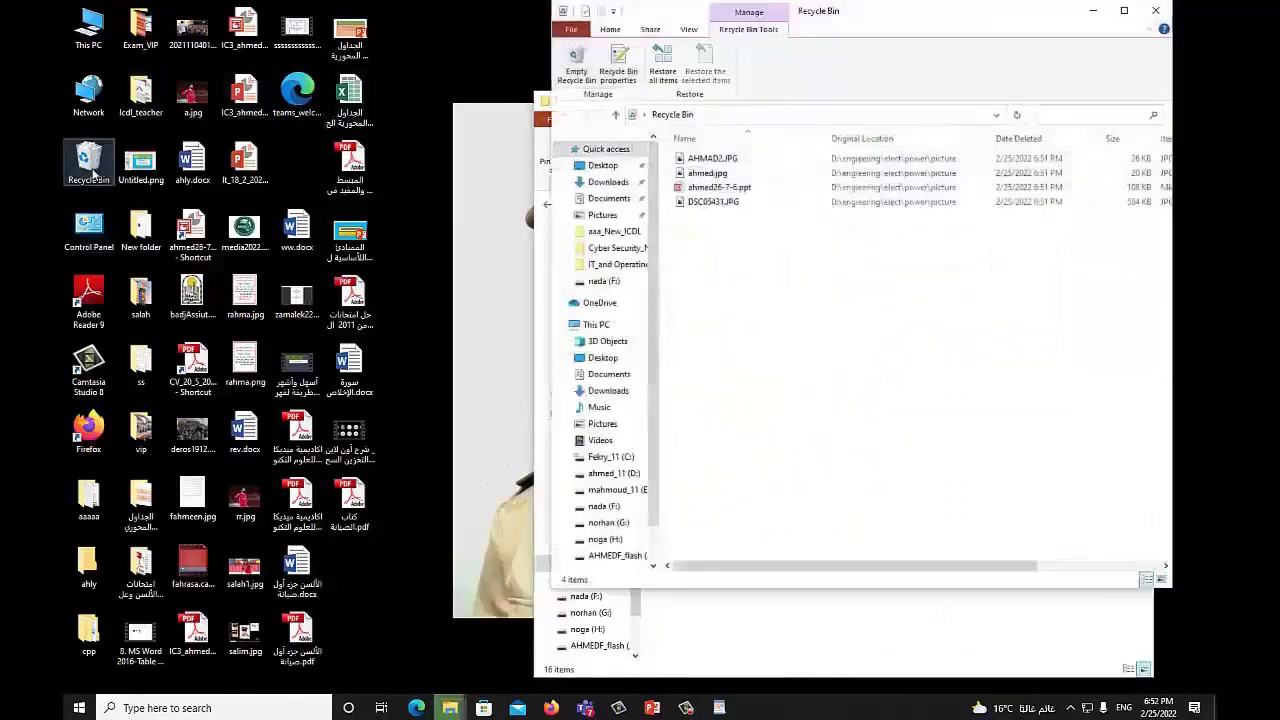
{"action": "left_click_drag", "start_coordinate": [888, 24], "coordinate": [451, 82]}
{"action": "left_click", "coordinate": [242, 96]}
{"action": "left_click", "coordinate": [264, 130]}
{"action": "left_click", "coordinate": [333, 116]}
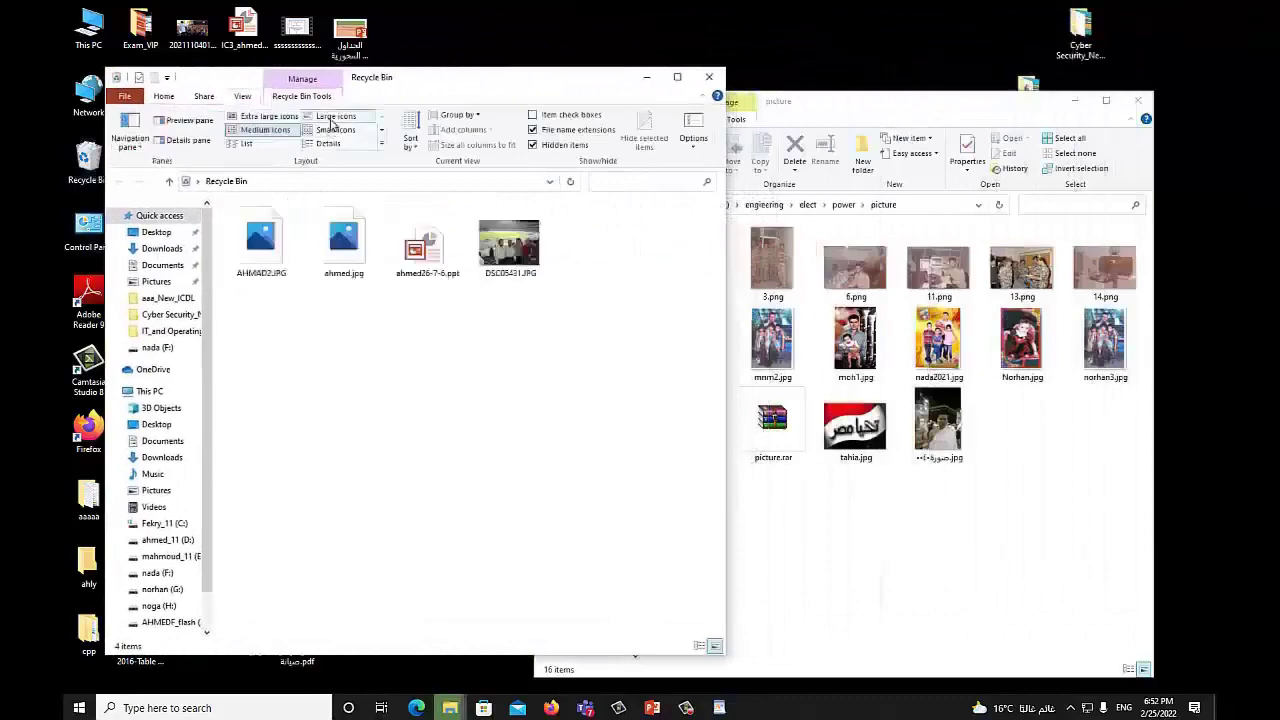
Arrange the picture folder window beside the Recycle Bin and delete Fkrey.jpg from the folder.
{"action": "left_click_drag", "start_coordinate": [905, 101], "coordinate": [946, 92]}
{"action": "left_click_drag", "start_coordinate": [576, 346], "coordinate": [758, 346]}
{"action": "right_click", "coordinate": [1066, 340]}
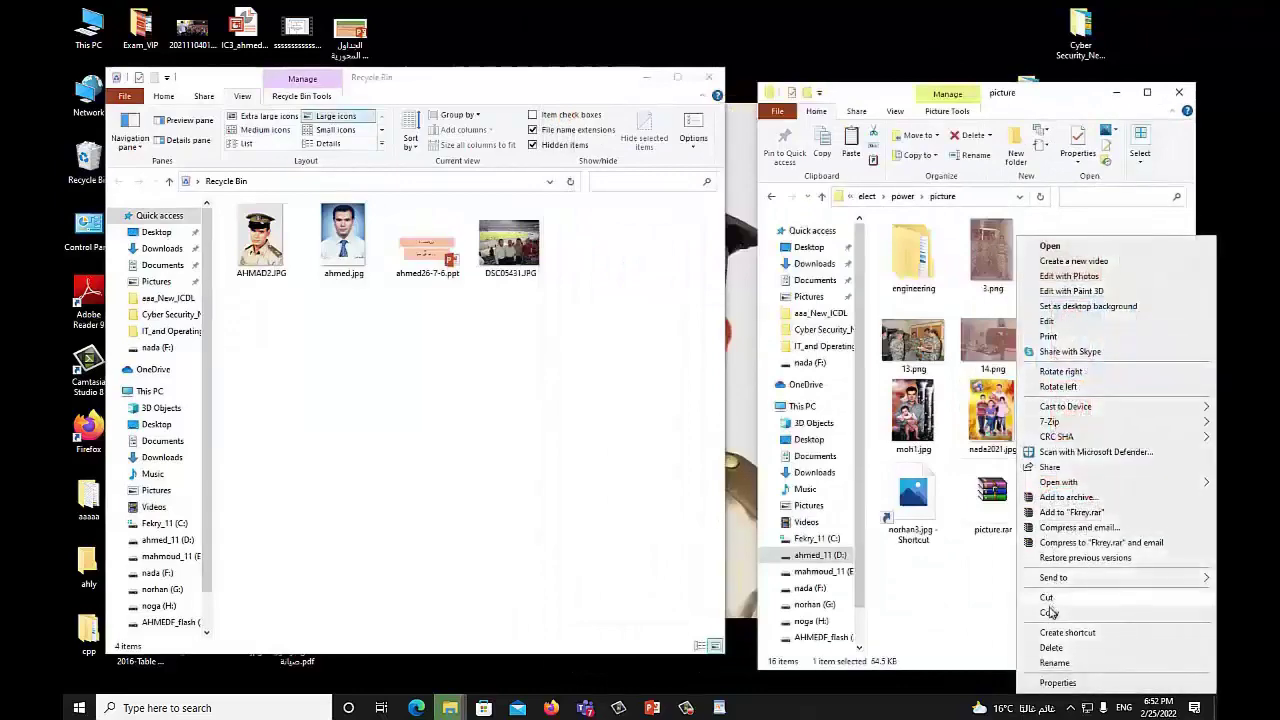
{"action": "left_click", "coordinate": [1051, 647]}
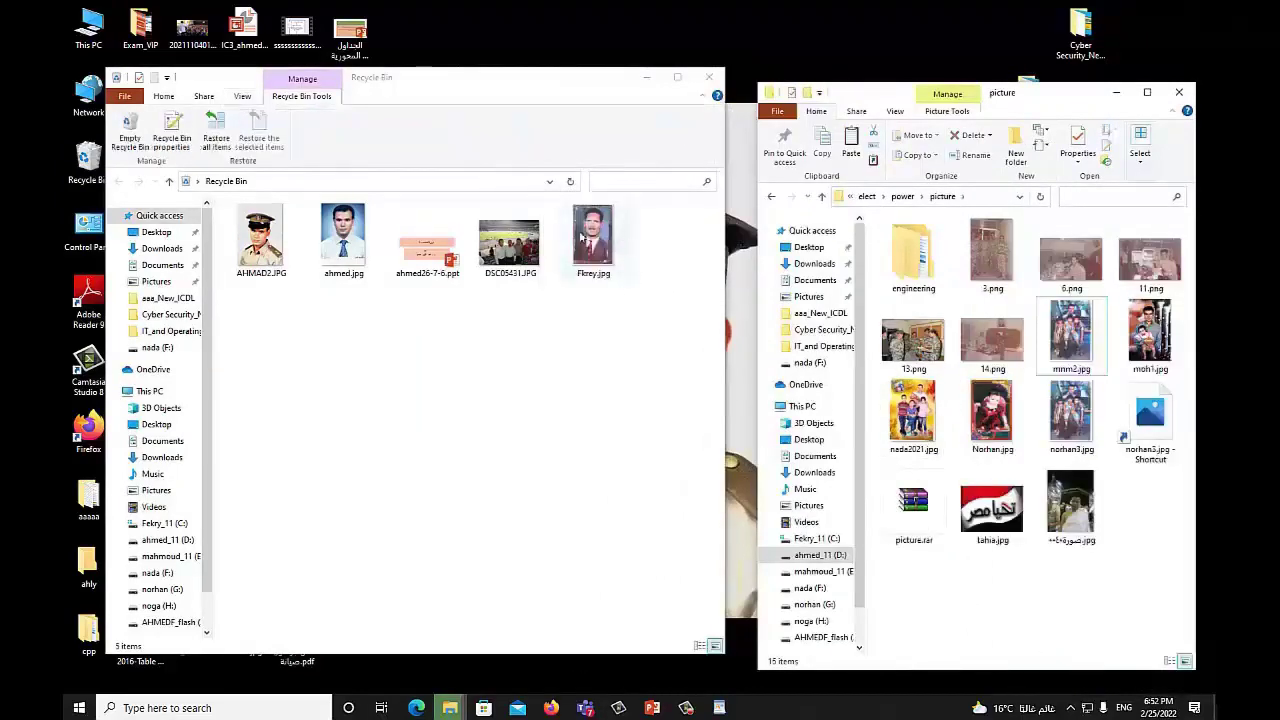
Delete nada2021.jpg from the picture folder.
{"action": "mouse_move", "coordinate": [407, 91]}
{"action": "left_mouse_down"}
{"action": "mouse_move", "coordinate": [380, 106]}
{"action": "mouse_move", "coordinate": [399, 93]}
{"action": "left_mouse_up"}
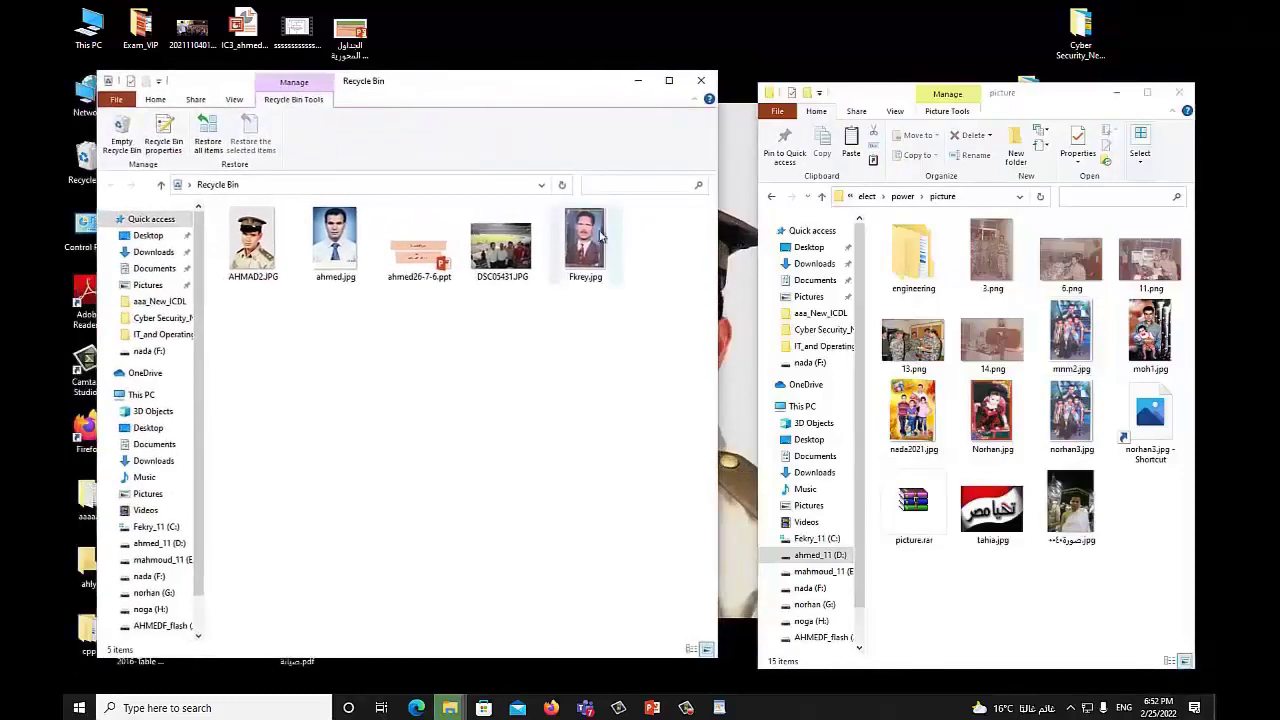
{"action": "left_click", "coordinate": [912, 420]}
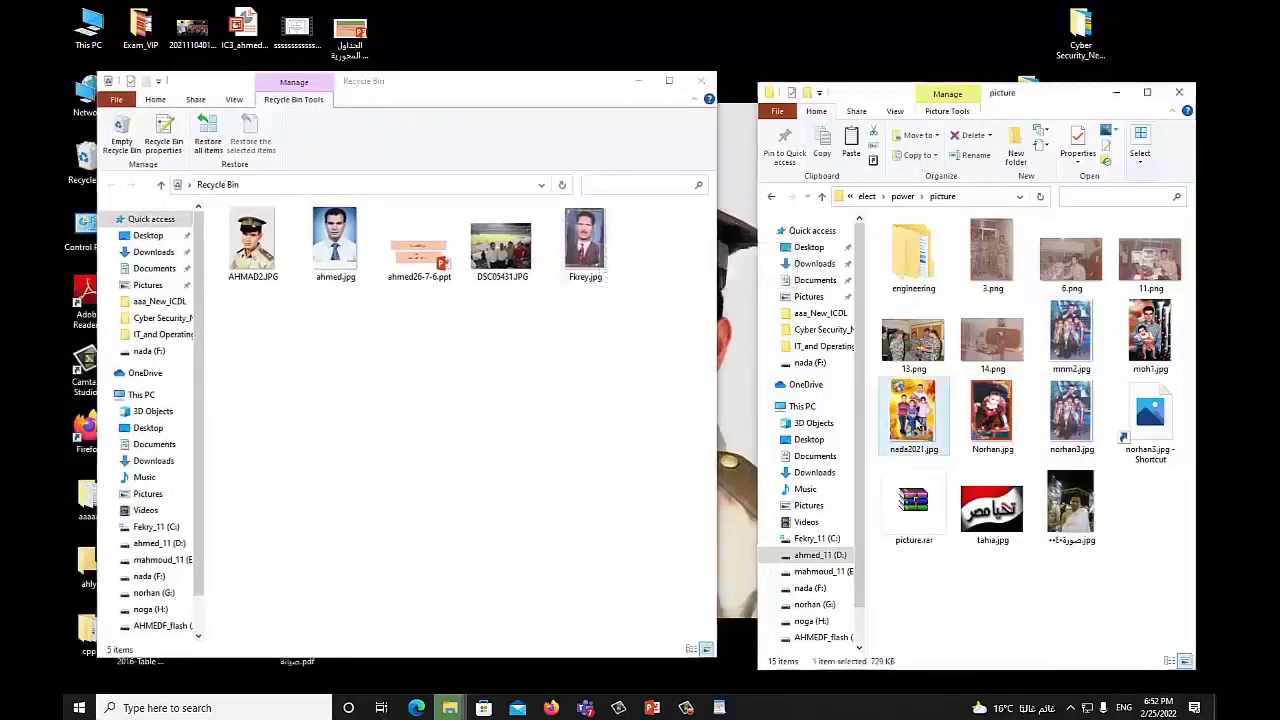
{"action": "right_click", "coordinate": [914, 420]}
{"action": "left_click", "coordinate": [965, 649]}
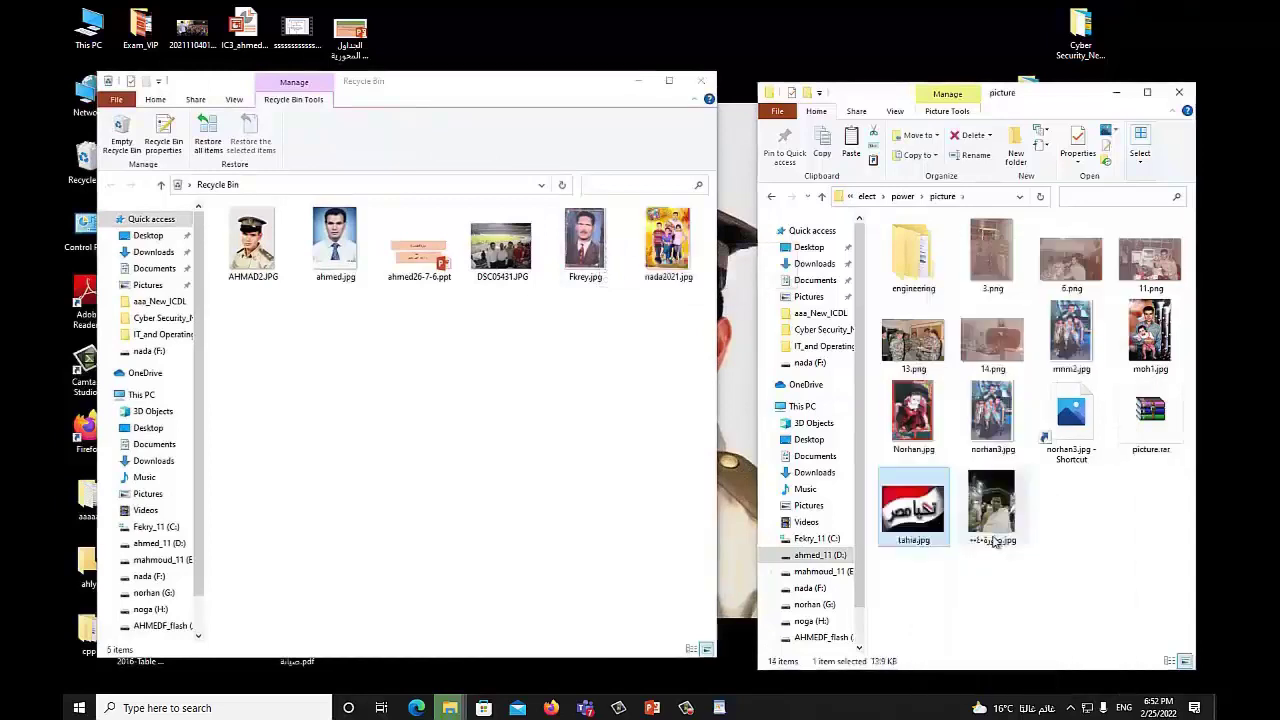
Delete tahia.jpg, norhan3.jpg, 13.png, 14.png and the Arabic-named photo together from the picture folder.
{"action": "left_click", "coordinate": [992, 515], "text": "ctrl"}
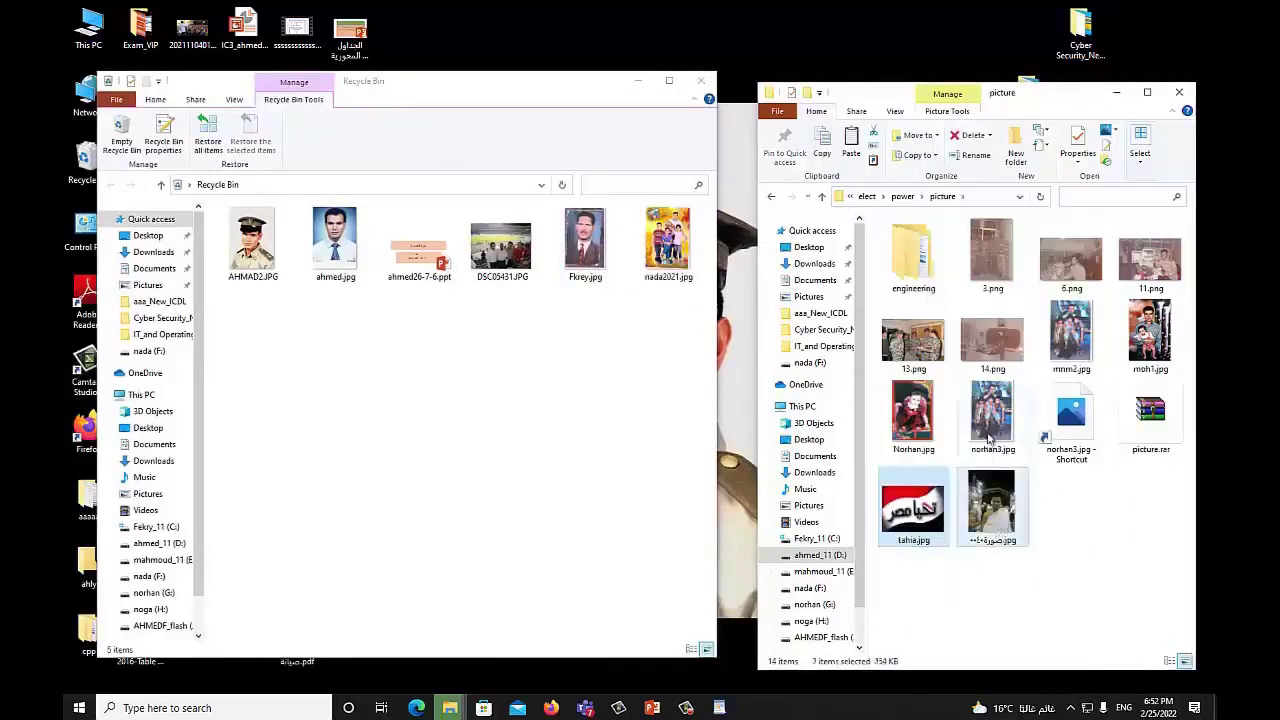
{"action": "left_click", "coordinate": [988, 432], "text": "ctrl"}
{"action": "left_click", "coordinate": [922, 362], "text": "ctrl"}
{"action": "left_click", "coordinate": [984, 358], "text": "ctrl"}
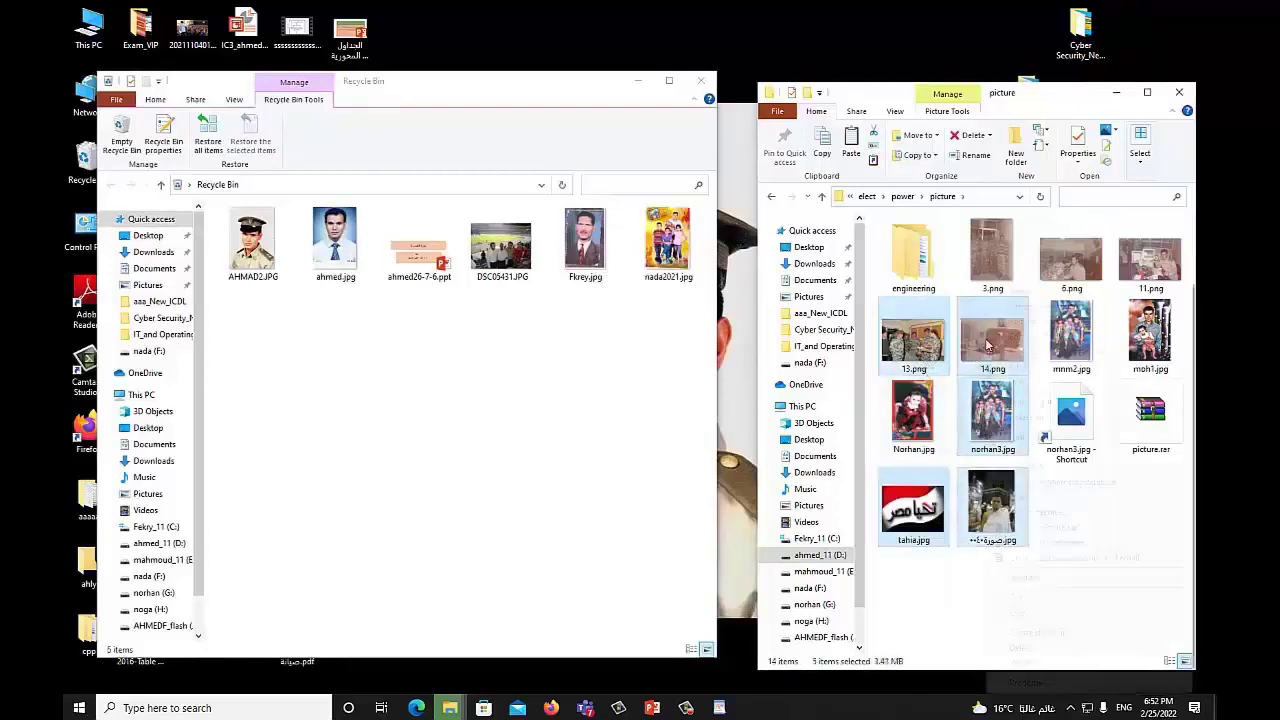
{"action": "right_click", "coordinate": [986, 345]}
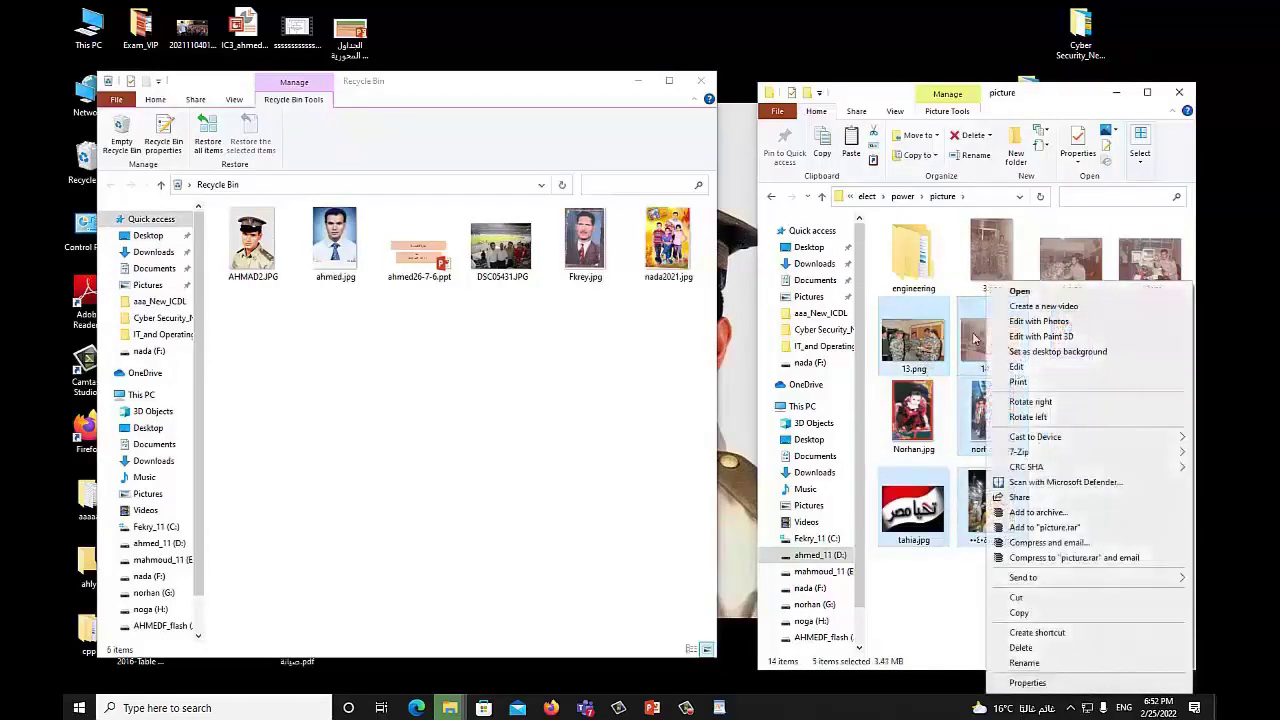
{"action": "left_click", "coordinate": [1021, 647]}
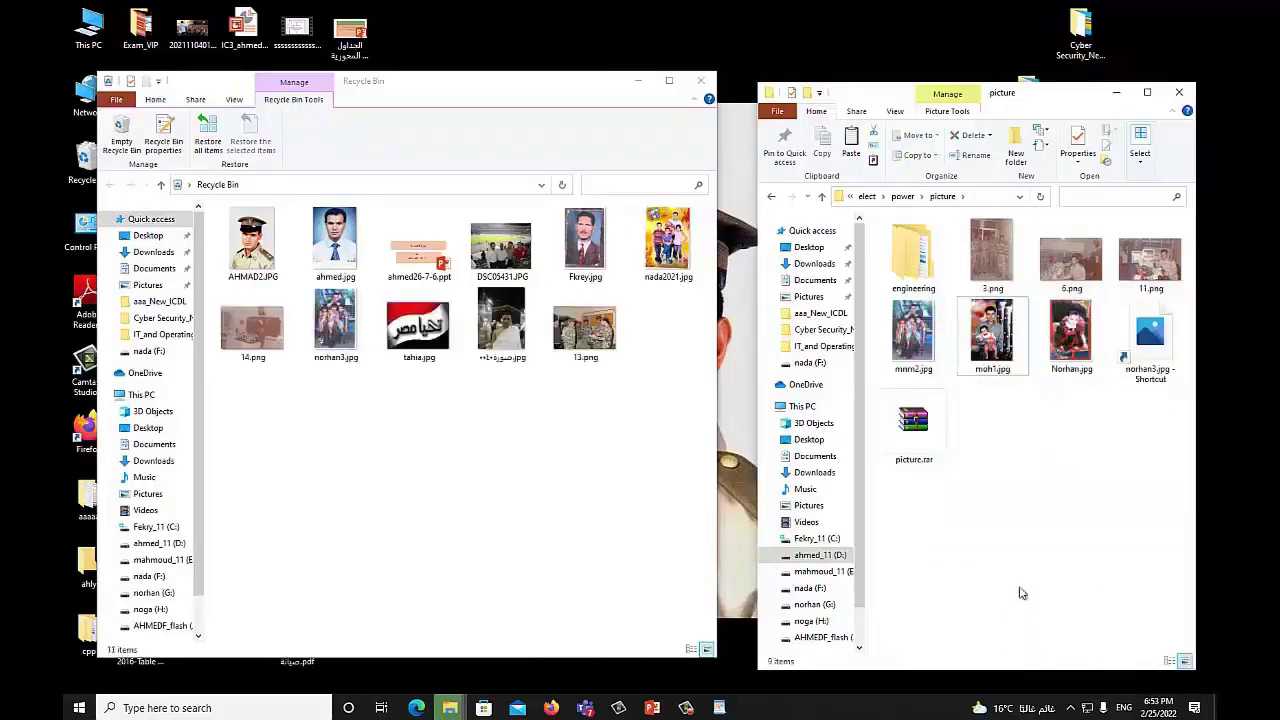
Delete the engineering subfolder from the picture folder.
{"action": "left_click", "coordinate": [925, 266]}
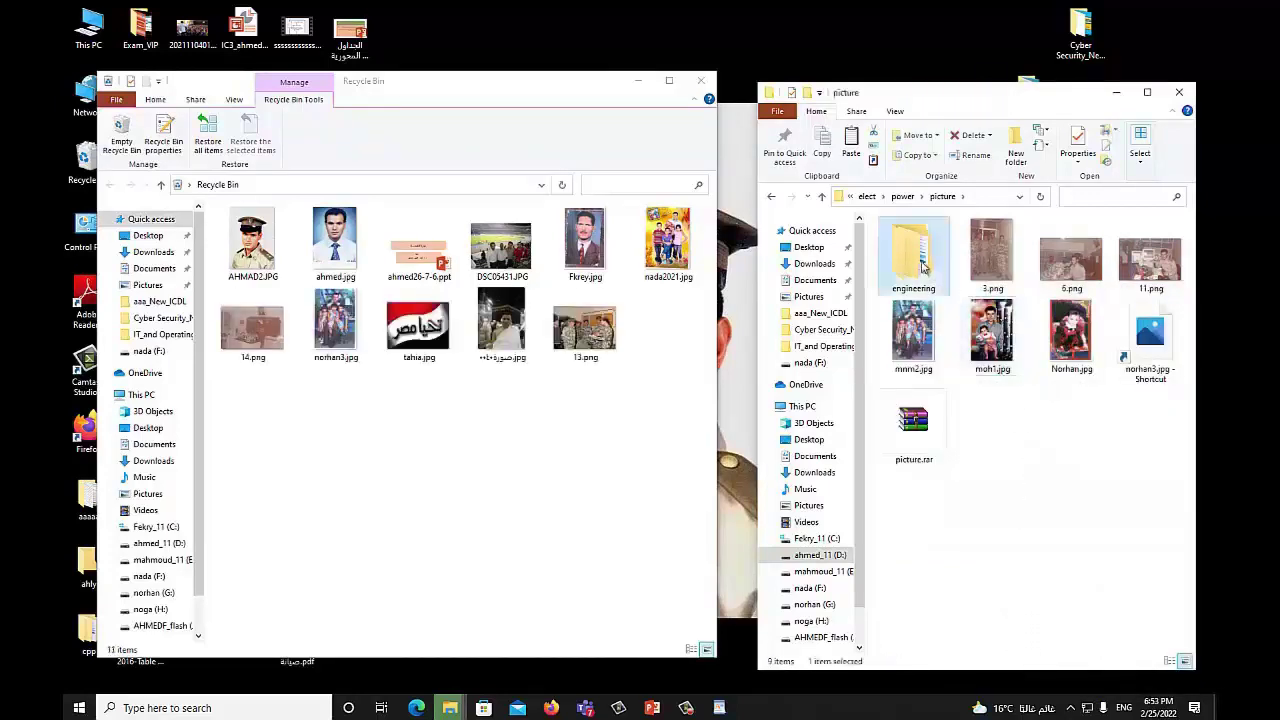
{"action": "right_click", "coordinate": [925, 264]}
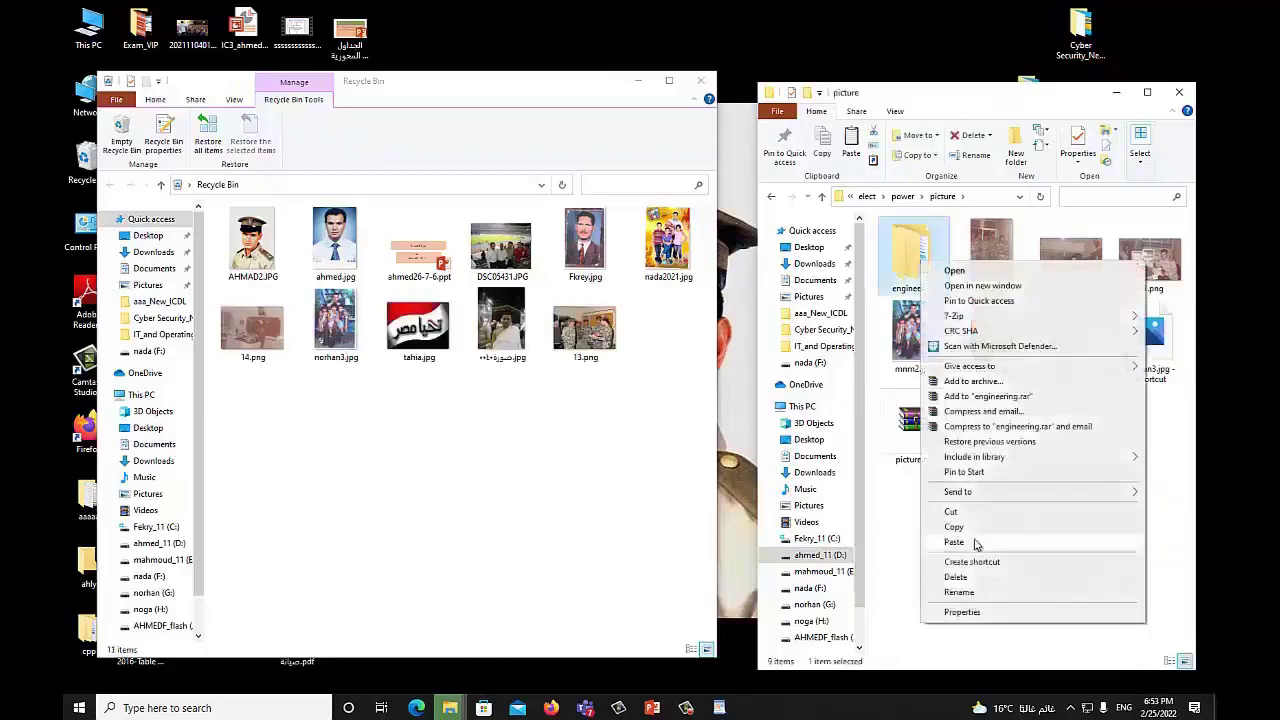
{"action": "left_click", "coordinate": [955, 577]}
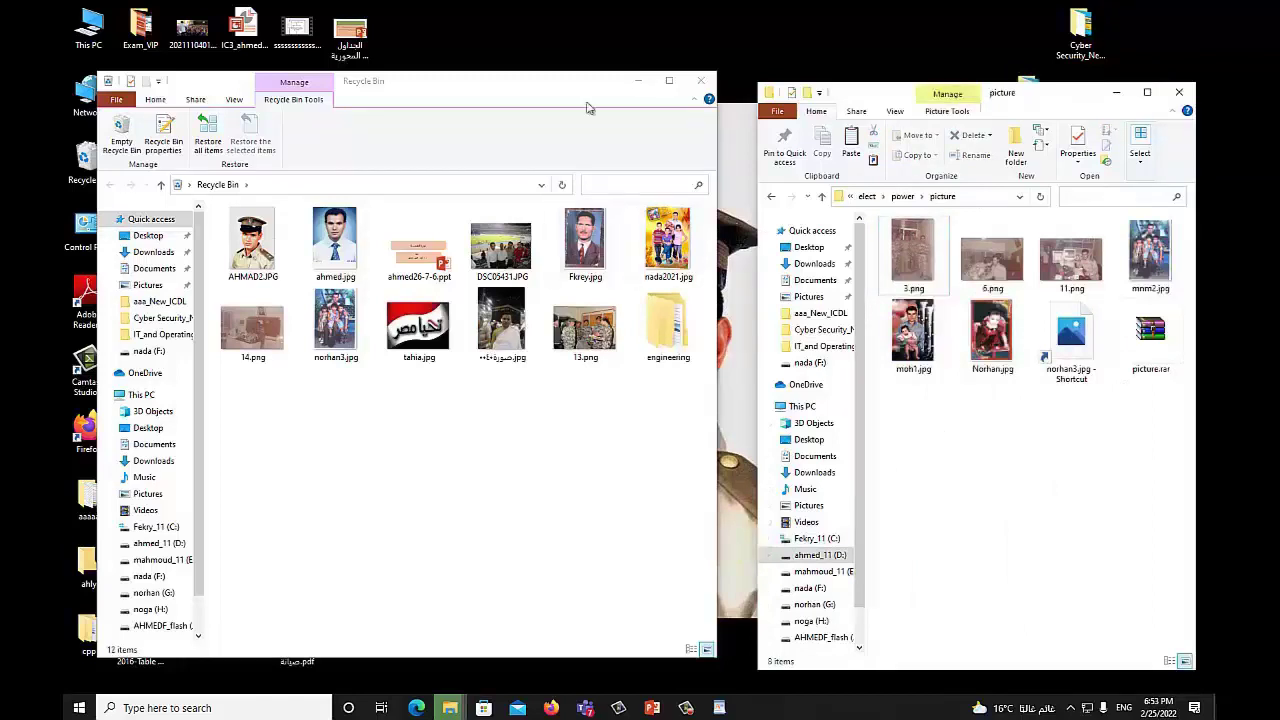
{"action": "left_click_drag", "start_coordinate": [457, 94], "coordinate": [460, 90]}
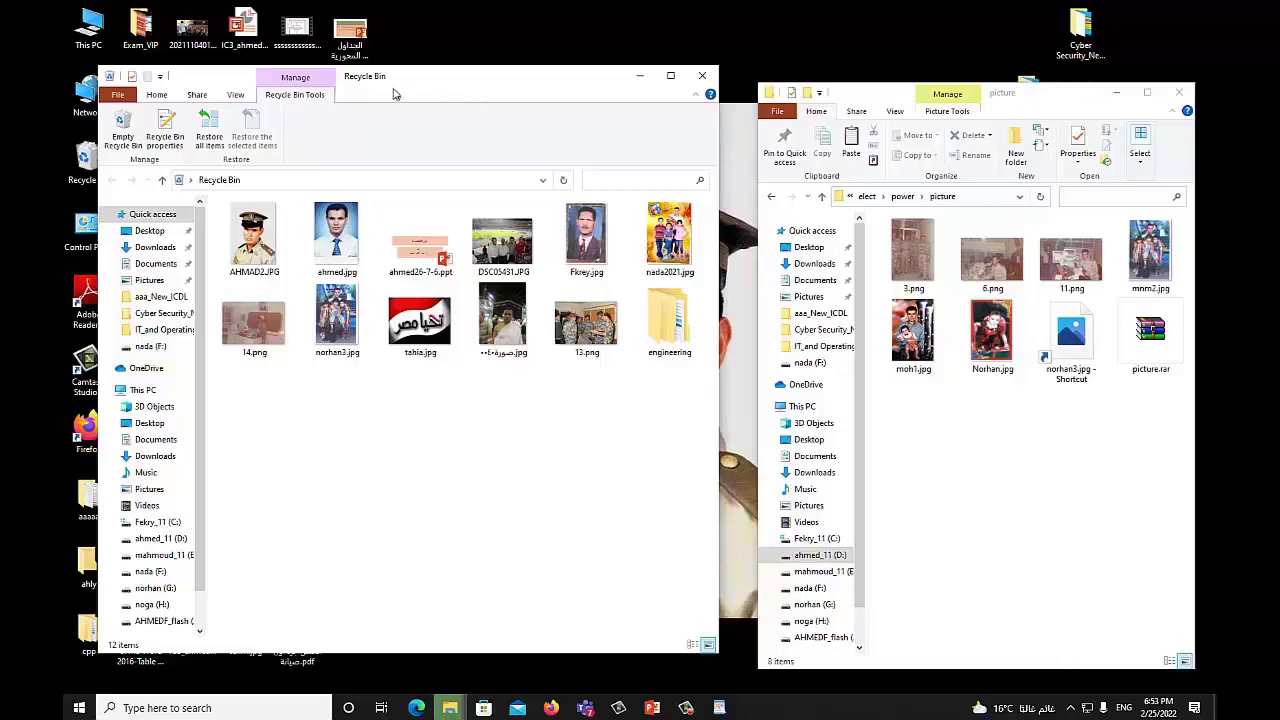
Restore Fkrey.jpg and nada2021.jpg one after the other from the Recycle Bin.
{"action": "left_click", "coordinate": [612, 242]}
{"action": "right_click", "coordinate": [612, 242]}
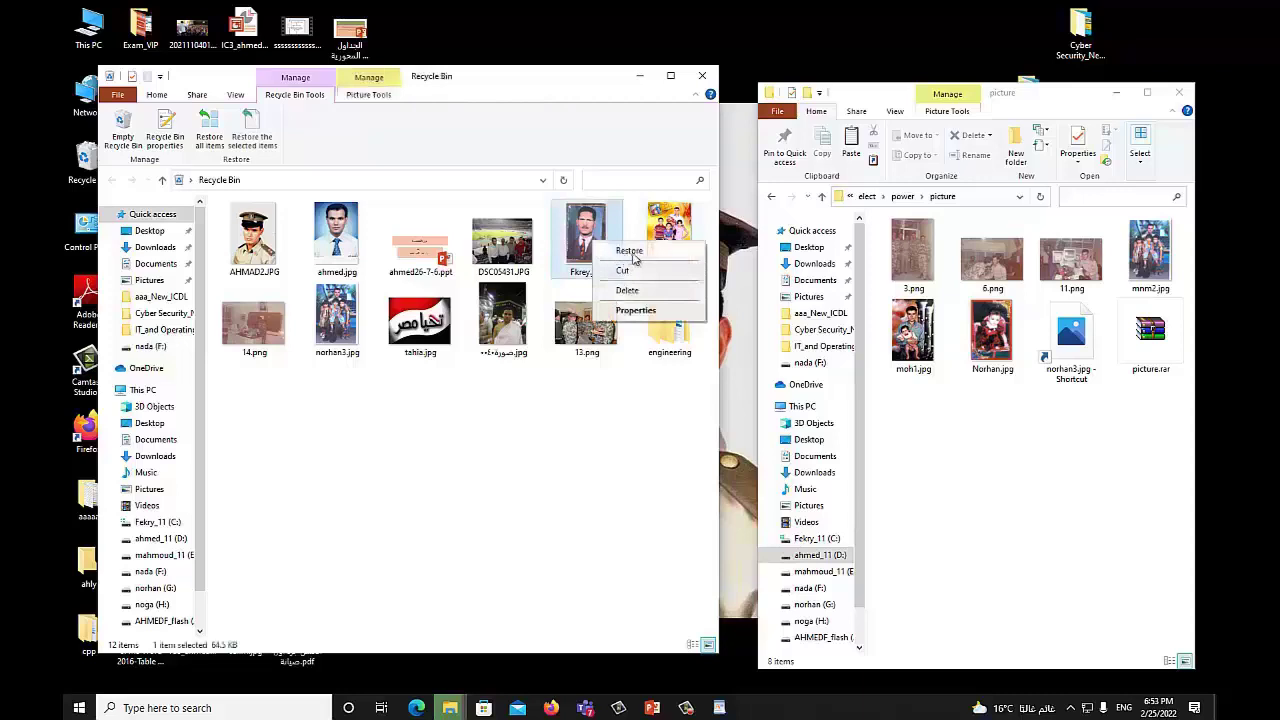
{"action": "left_click", "coordinate": [630, 252]}
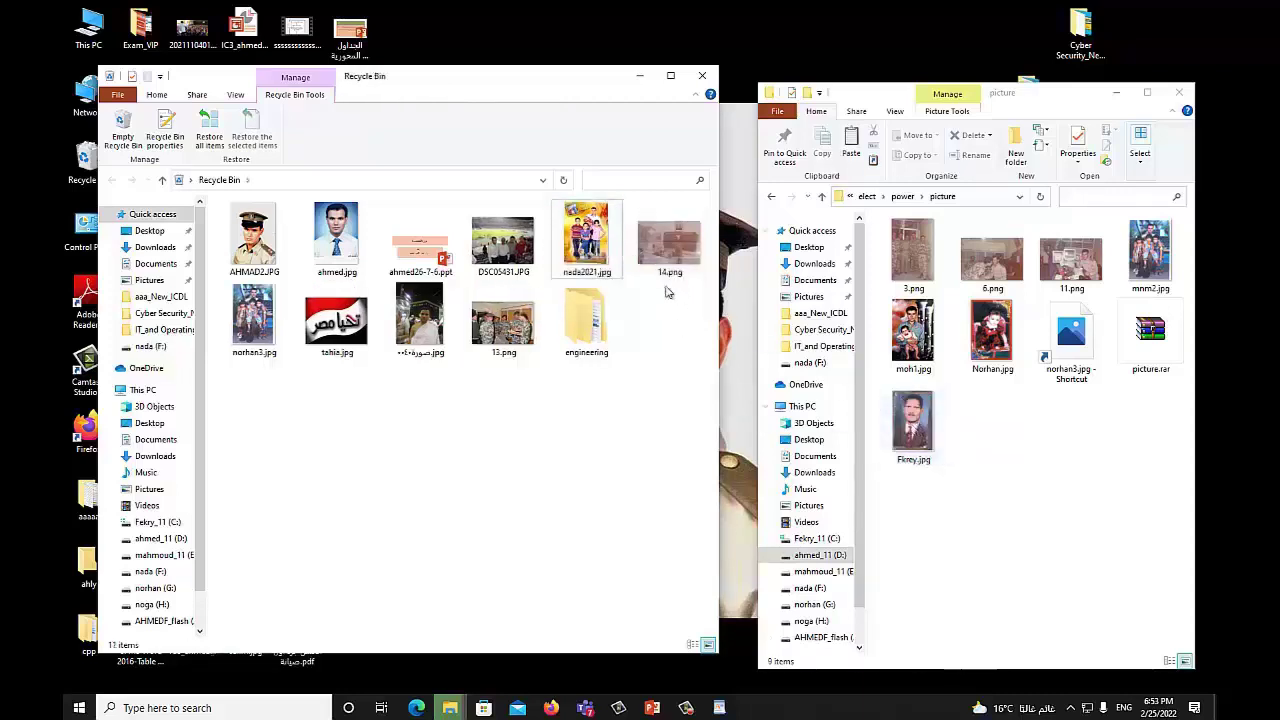
{"action": "left_click", "coordinate": [587, 250]}
{"action": "right_click", "coordinate": [587, 255]}
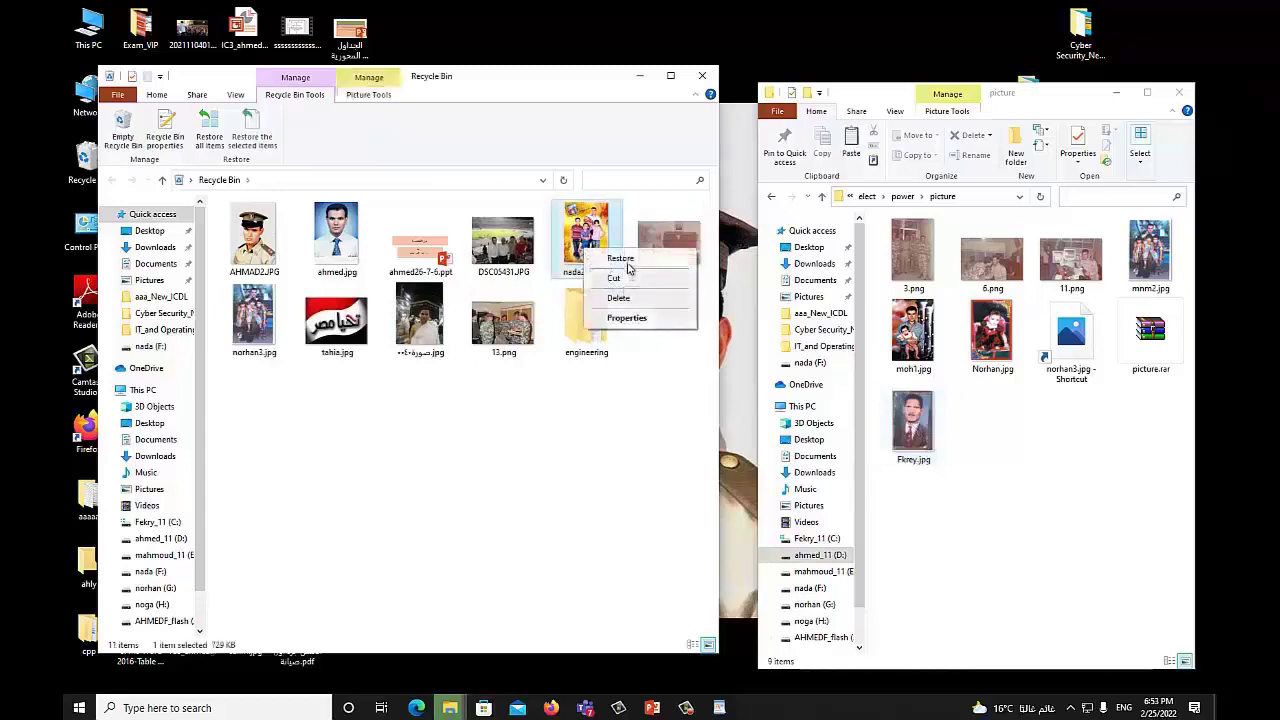
{"action": "left_click", "coordinate": [620, 258]}
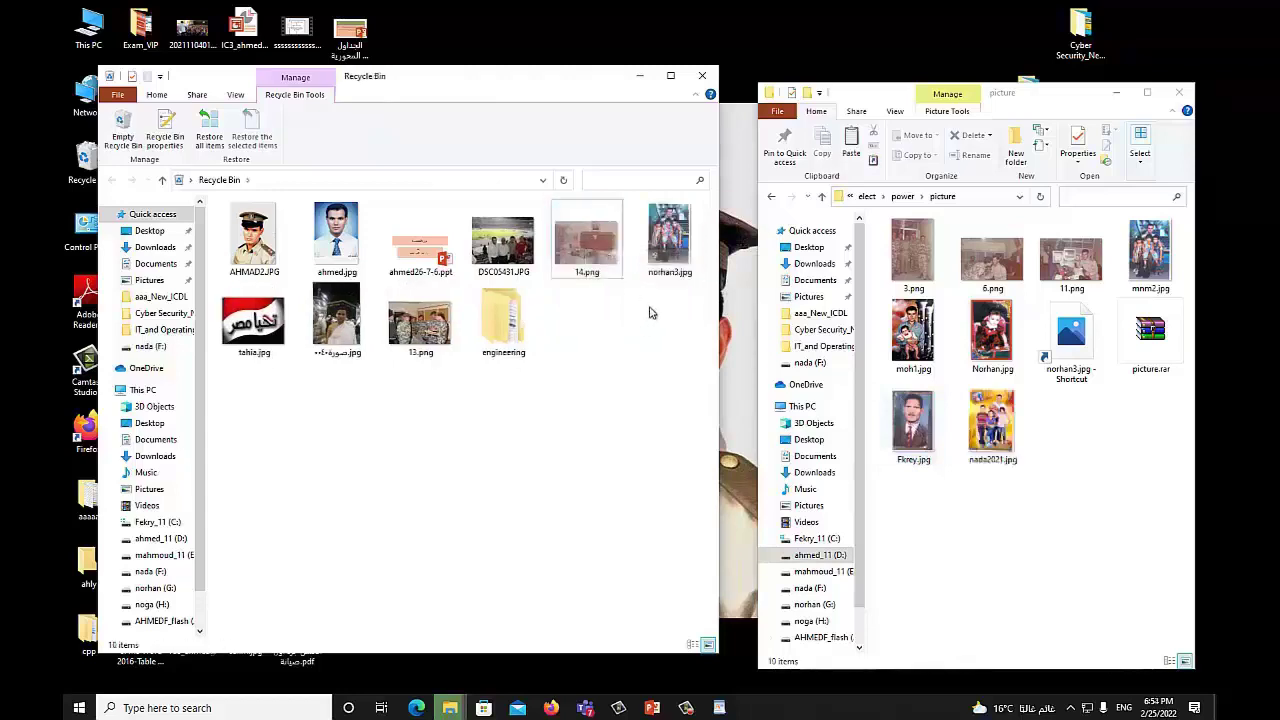
Restore all remaining files in the Recycle Bin together, leaving out the engineering folder.
{"action": "left_click_drag", "start_coordinate": [648, 250], "coordinate": [293, 341]}
{"action": "left_click", "coordinate": [280, 338], "text": "ctrl"}
{"action": "left_click", "coordinate": [268, 258], "text": "ctrl"}
{"action": "right_click", "coordinate": [268, 258]}
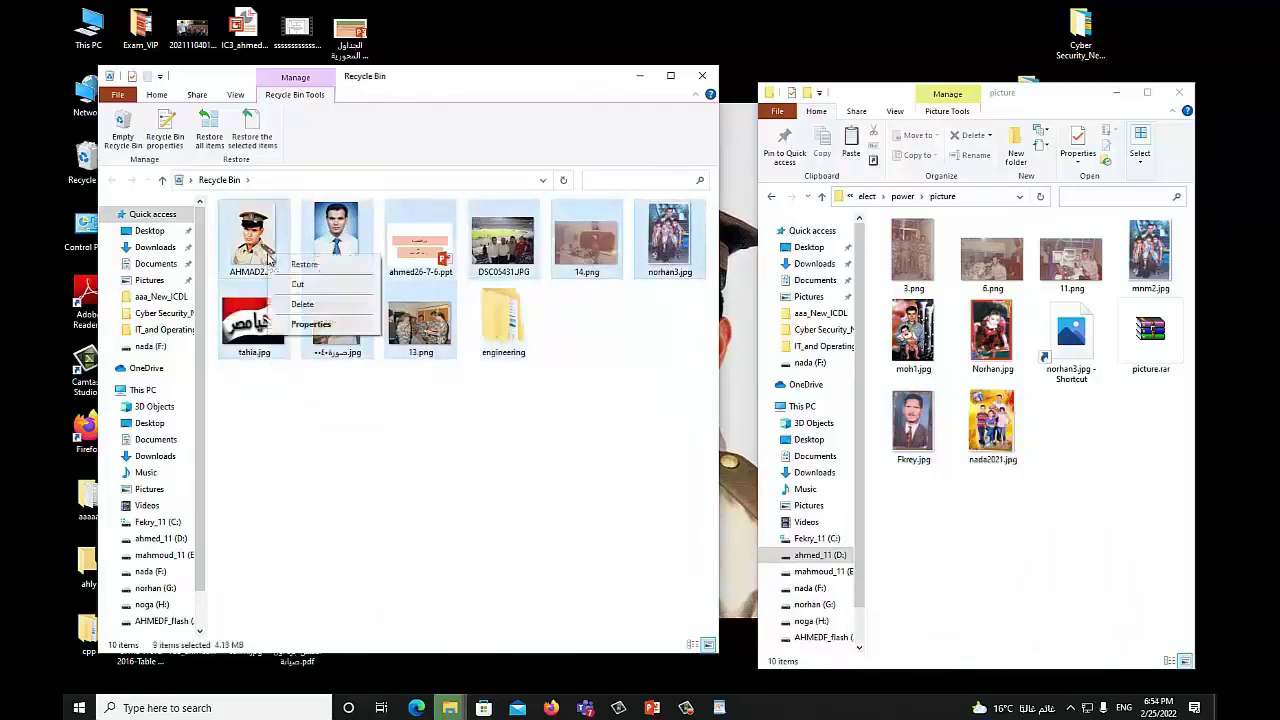
{"action": "left_click", "coordinate": [305, 265]}
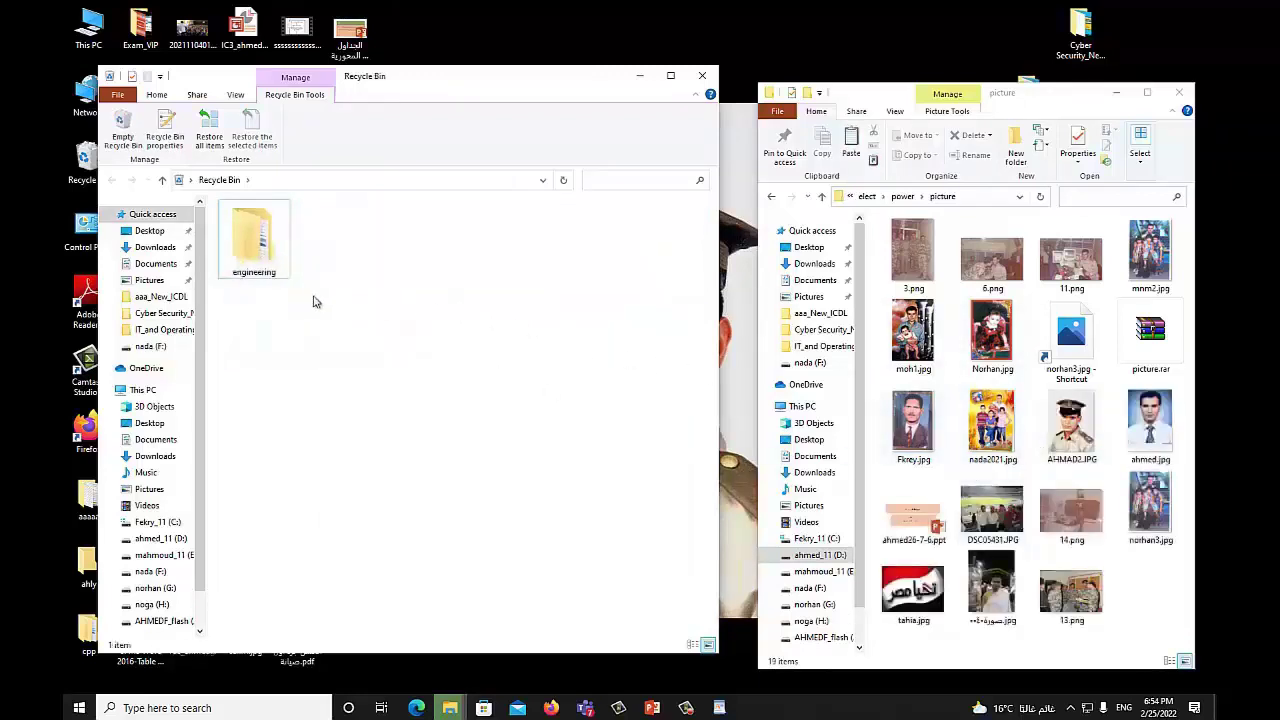
Delete the norhan3.jpg shortcut from the picture folder.
{"action": "left_click", "coordinate": [272, 262]}
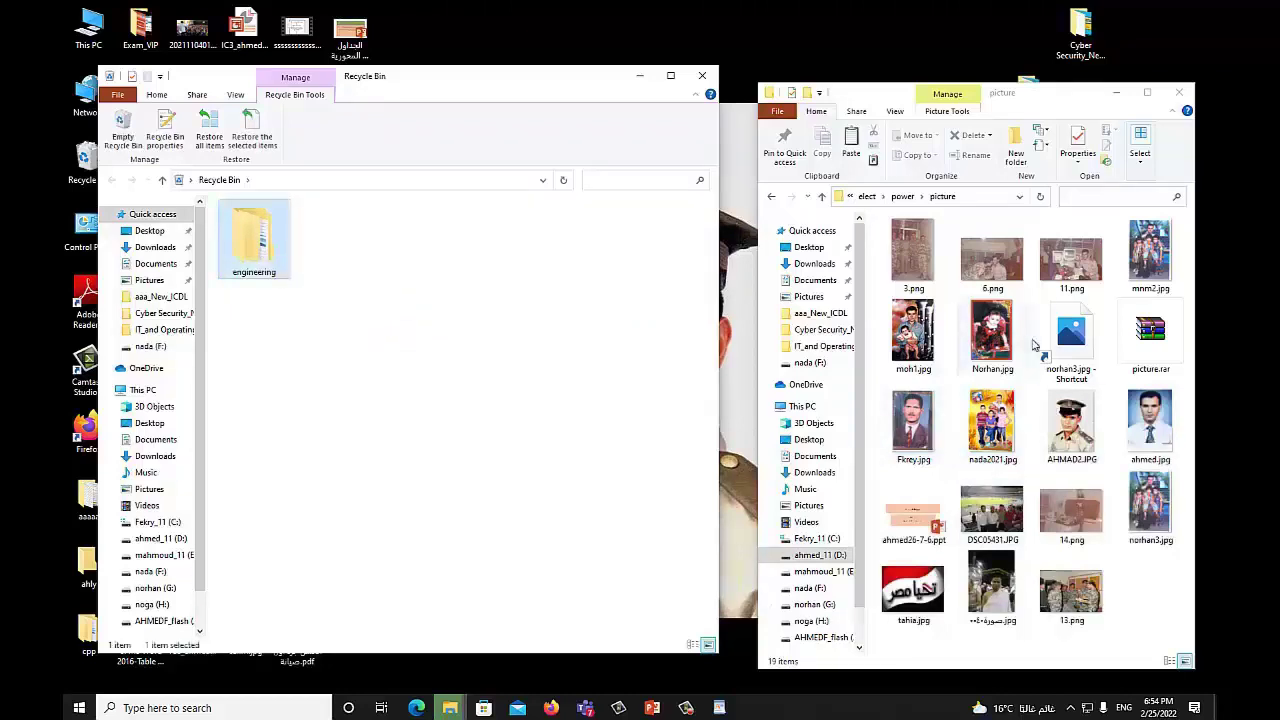
{"action": "right_click", "coordinate": [1086, 350]}
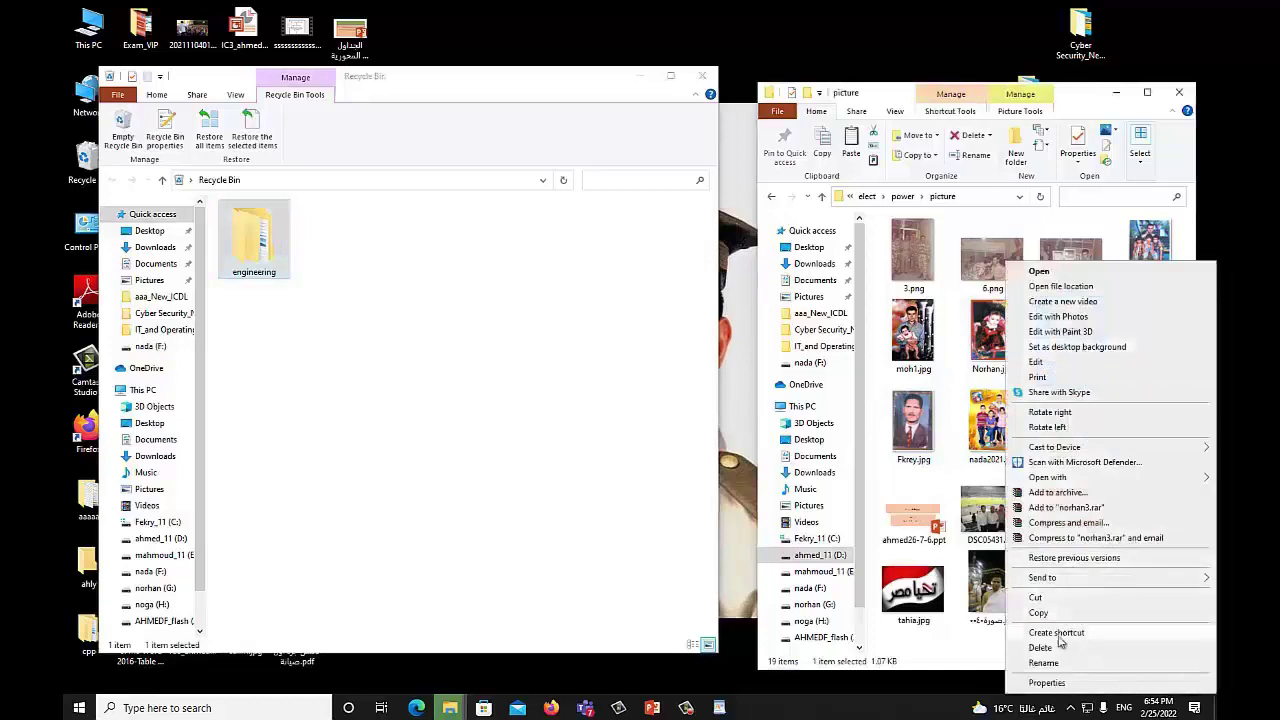
{"action": "left_click", "coordinate": [1045, 647]}
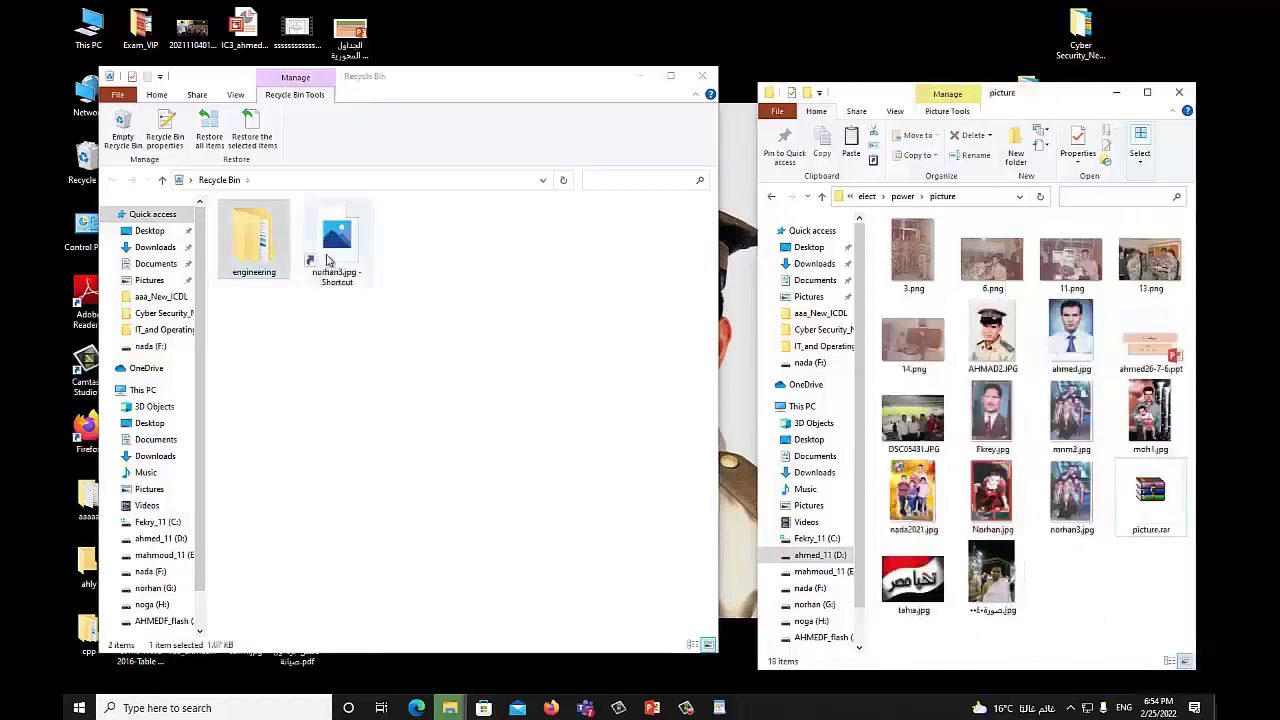
Permanently delete the norhan3.jpg shortcut from the Recycle Bin, and empty the bin of the engineering folder.
{"action": "right_click", "coordinate": [326, 260]}
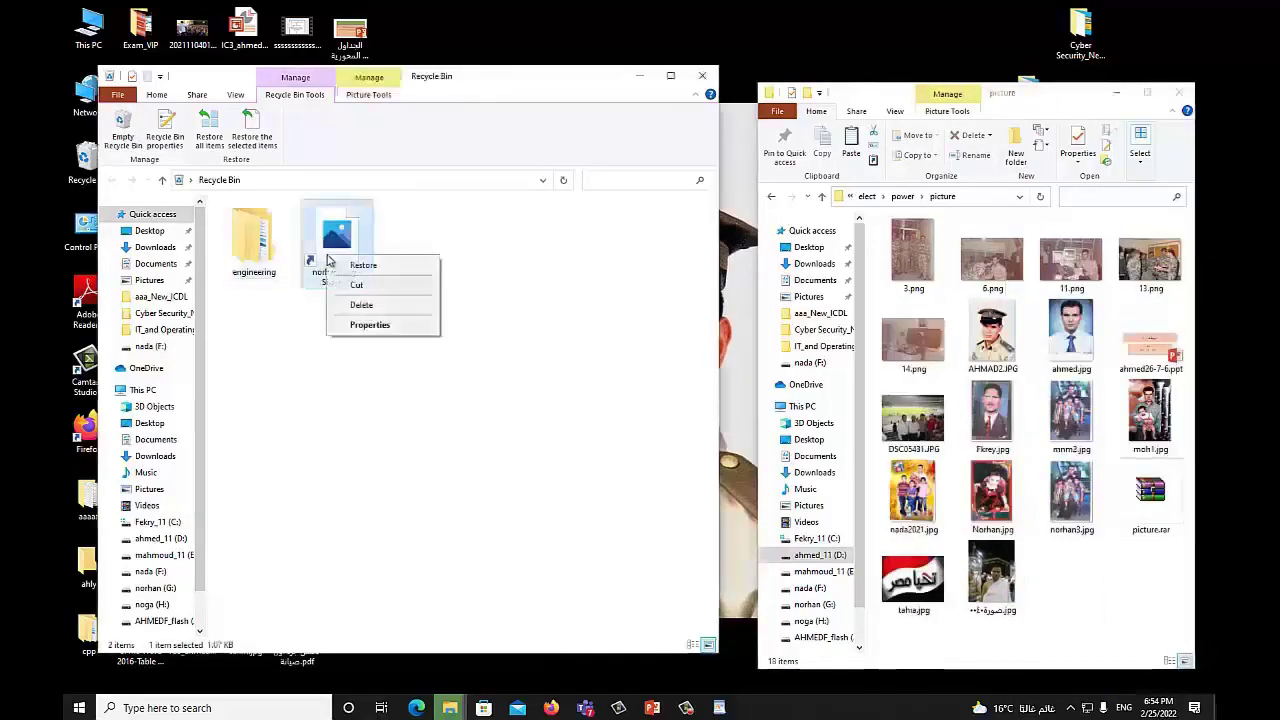
{"action": "left_click", "coordinate": [361, 304]}
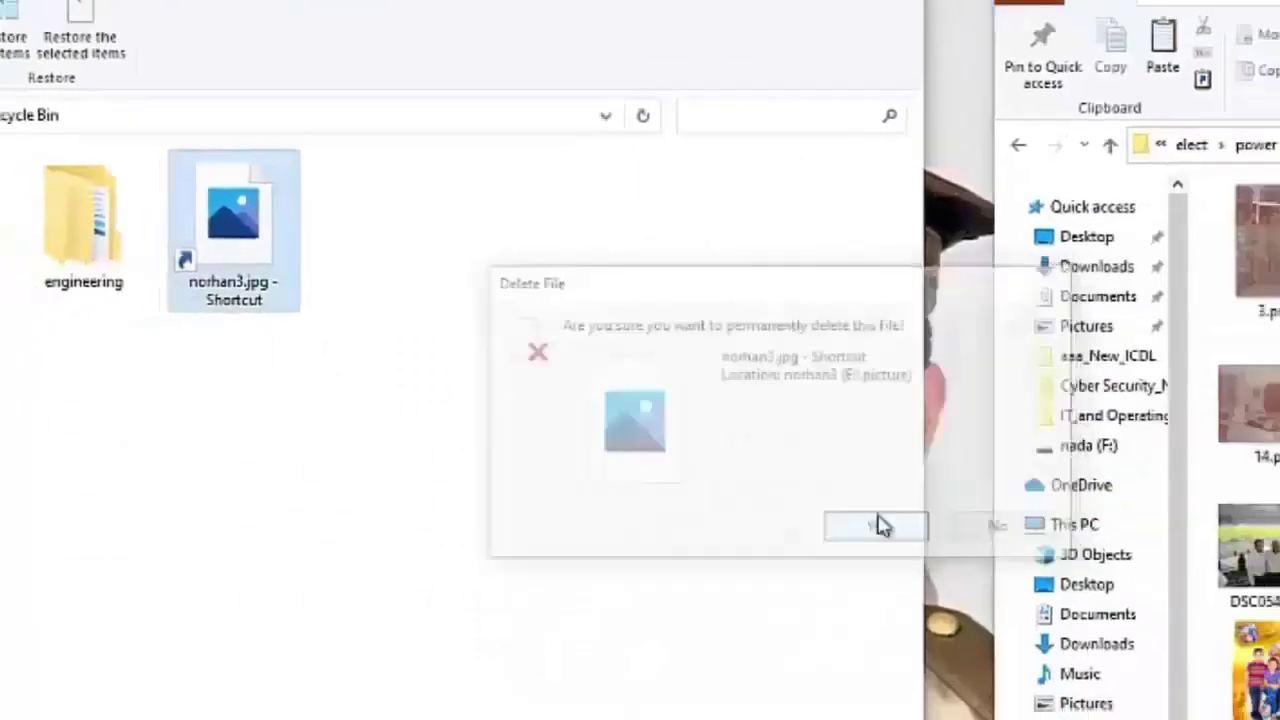
{"action": "left_click", "coordinate": [1003, 609]}
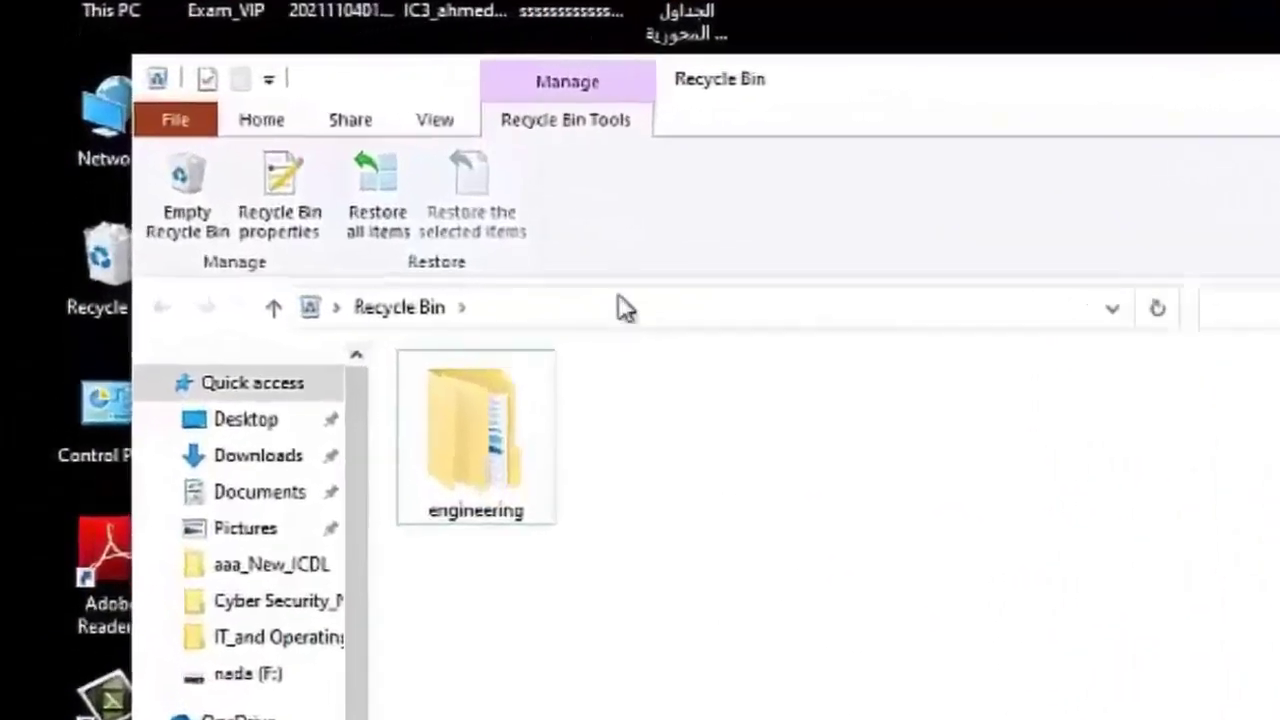
{"action": "left_click", "coordinate": [175, 225]}
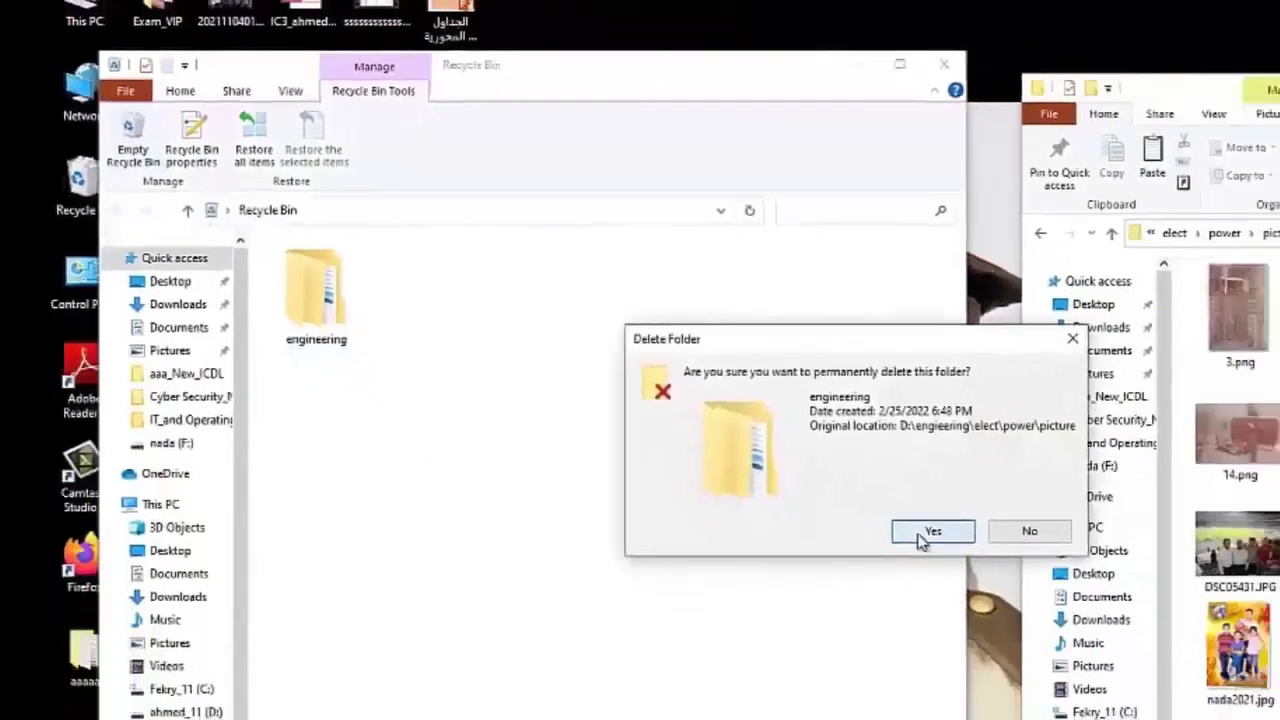
{"action": "left_click", "coordinate": [1062, 603]}
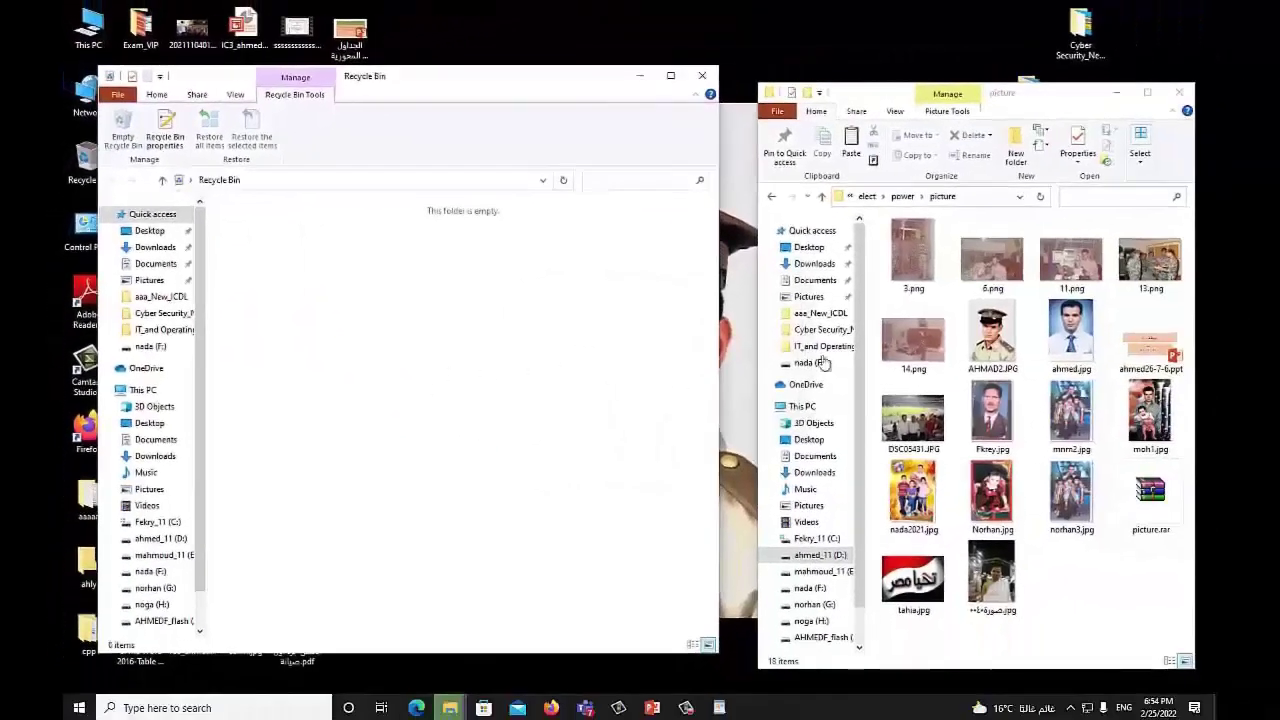
Delete ahmed.jpg and ahmed26-7-6.ppt from the picture folder.
{"action": "right_click", "coordinate": [1012, 330]}
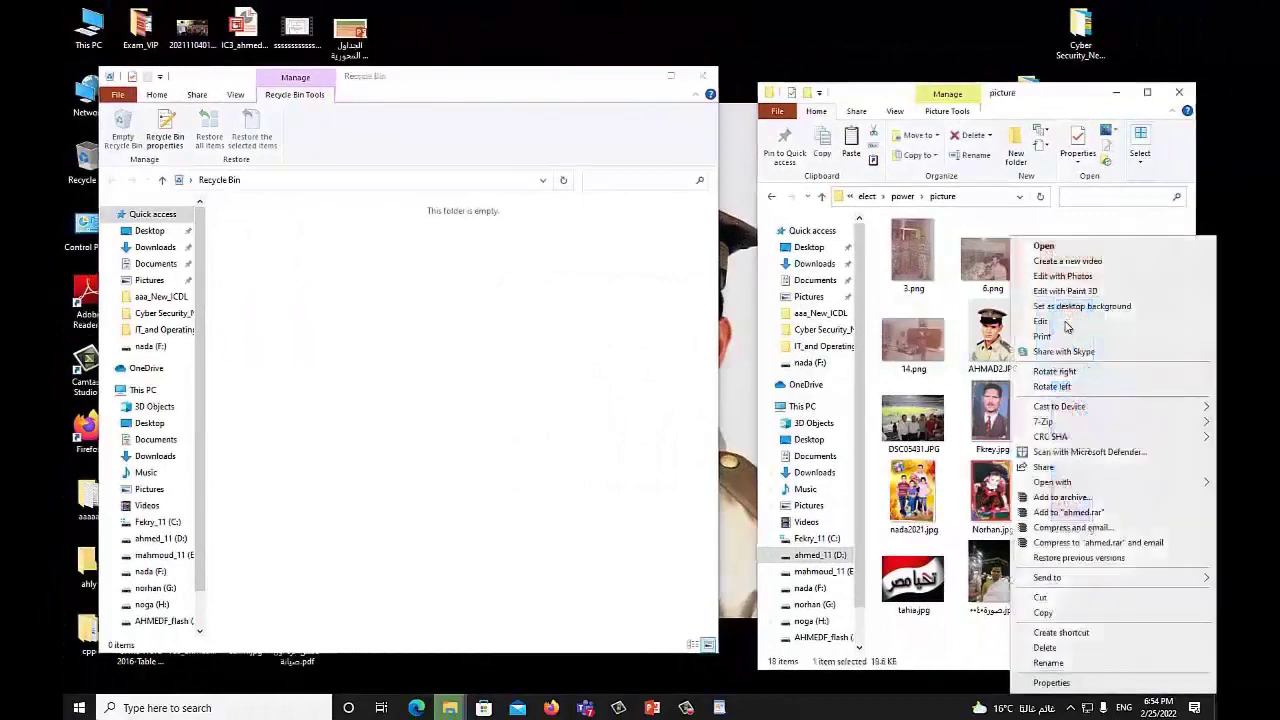
{"action": "left_click", "coordinate": [1044, 647]}
{"action": "right_click", "coordinate": [1073, 368]}
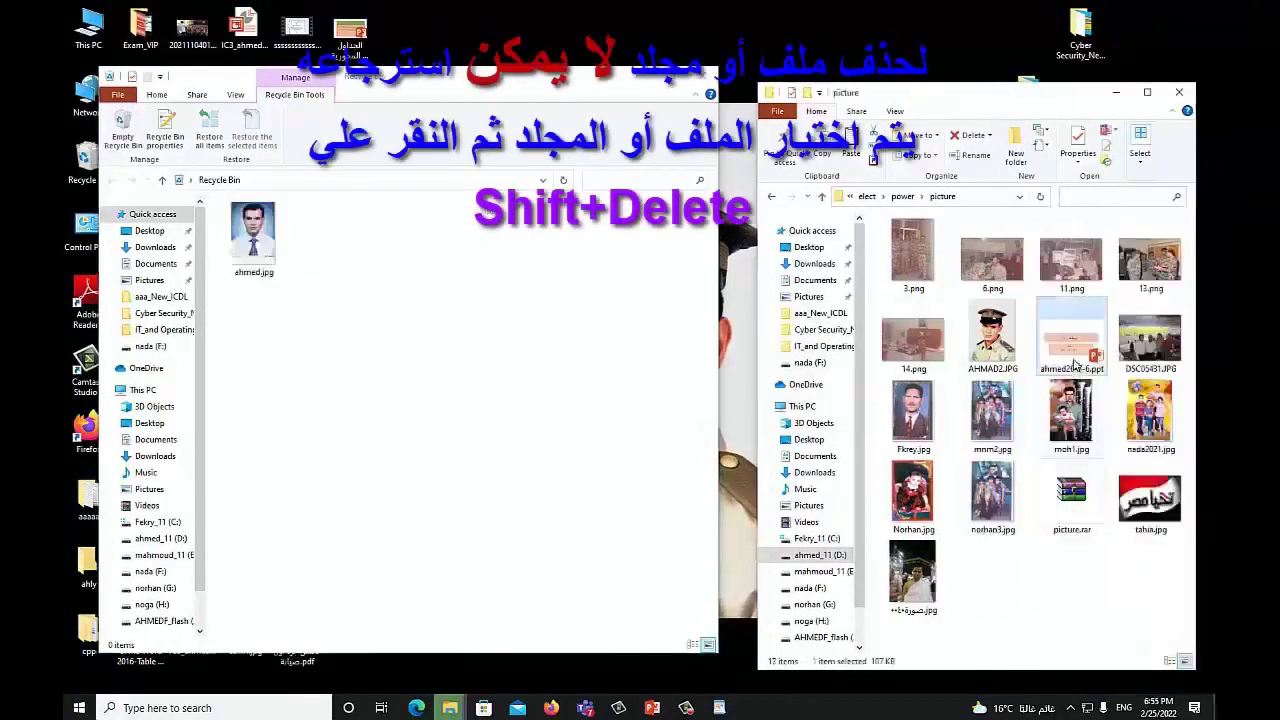
{"action": "left_click", "coordinate": [1021, 312]}
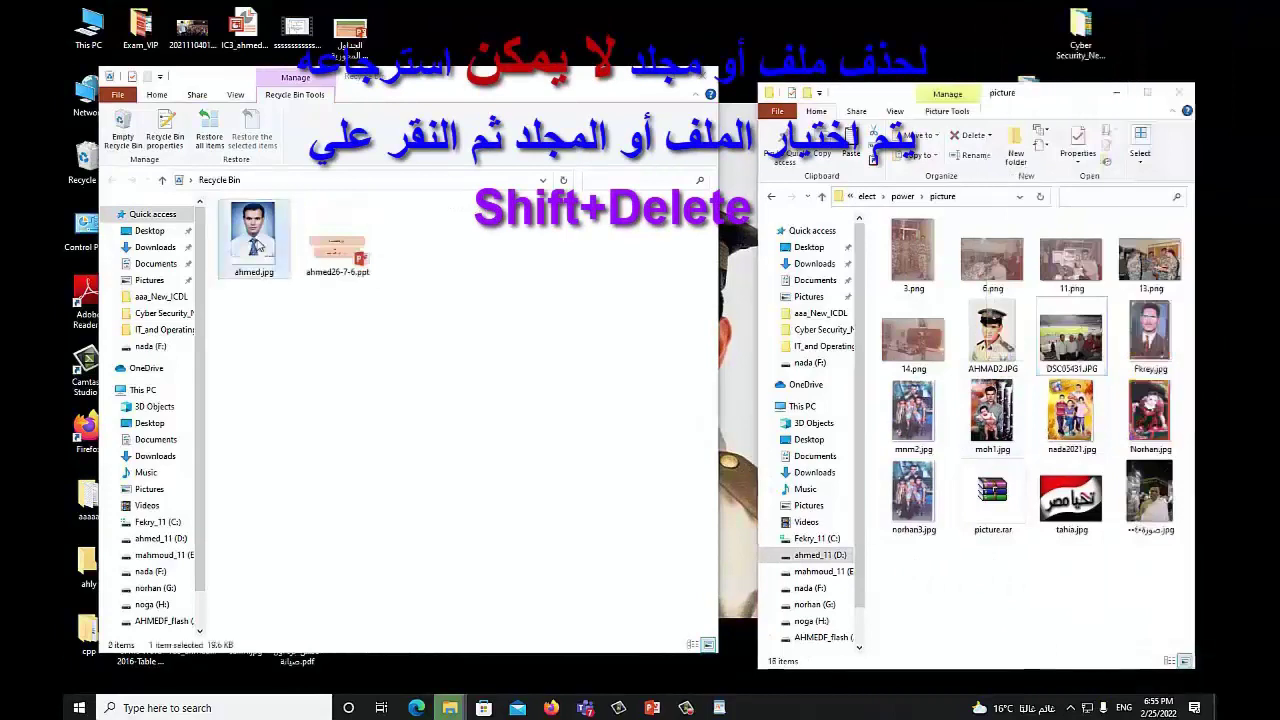
Restore ahmed.jpg from the Recycle Bin to the picture folder.
{"action": "right_click", "coordinate": [258, 241]}
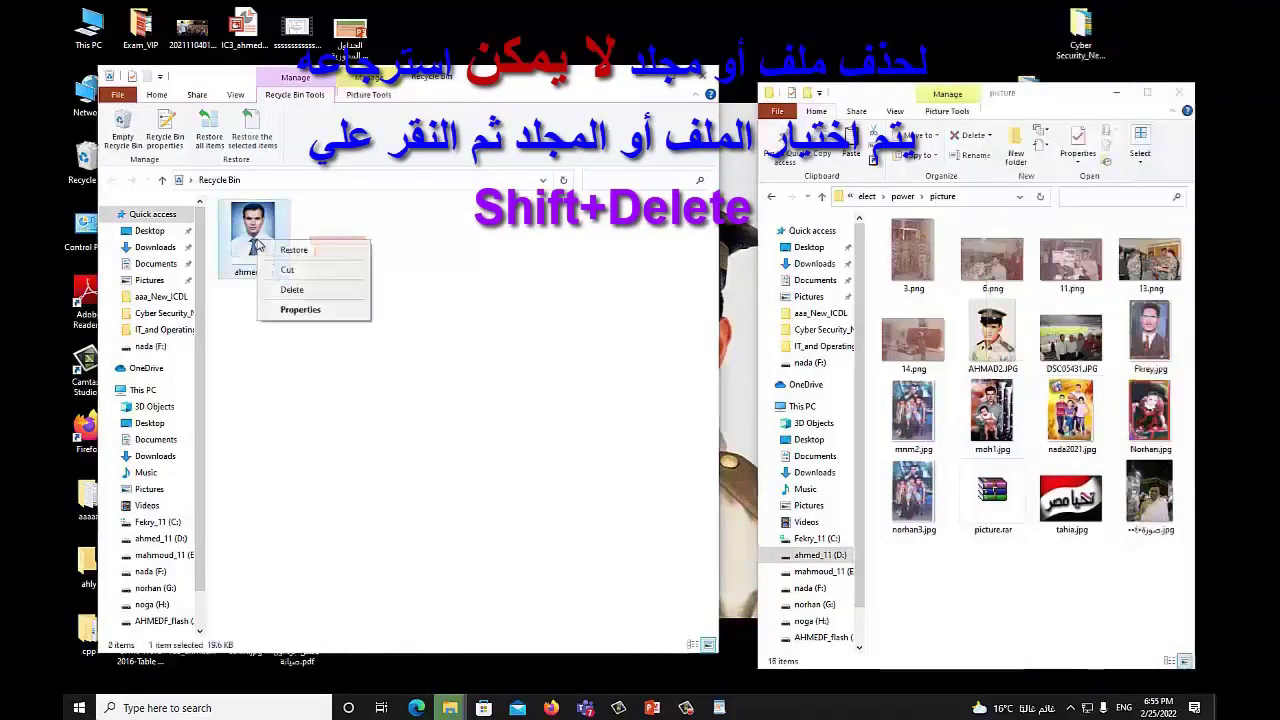
{"action": "left_click", "coordinate": [310, 253]}
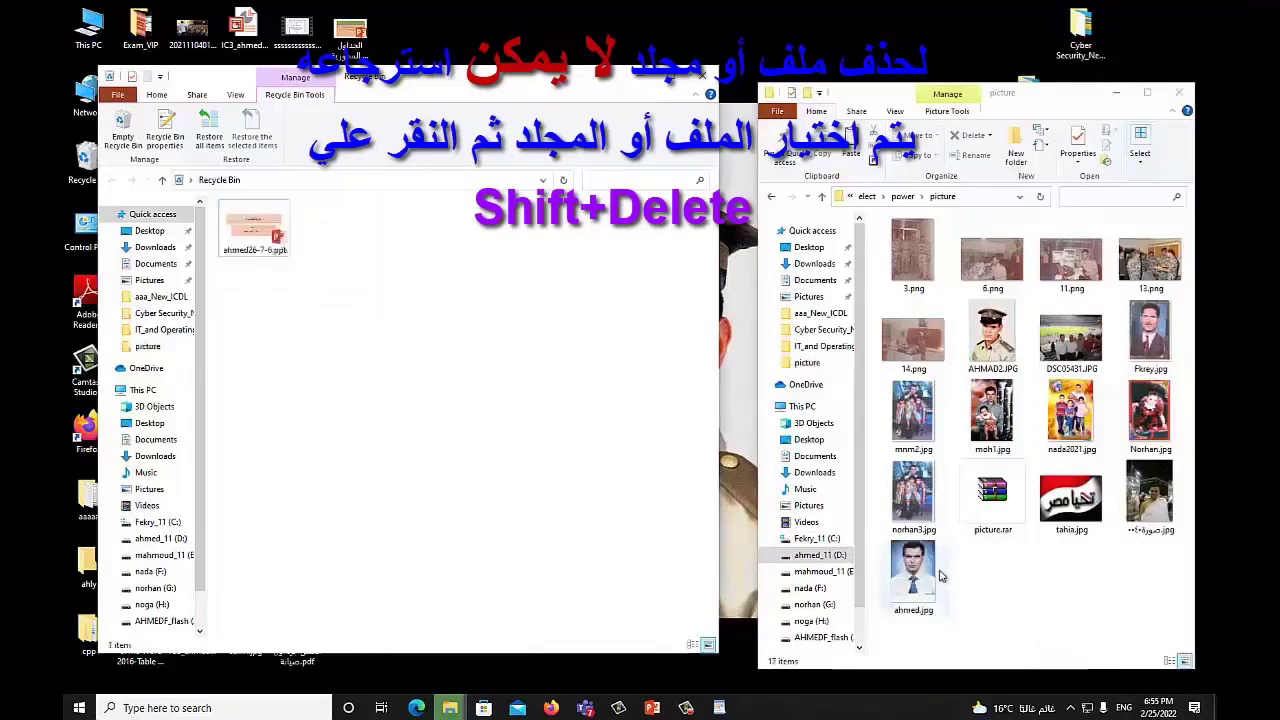
Close the Recycle Bin window and empty the bin to permanently delete ahmed26-7-6.ppt.
{"action": "left_click", "coordinate": [695, 79]}
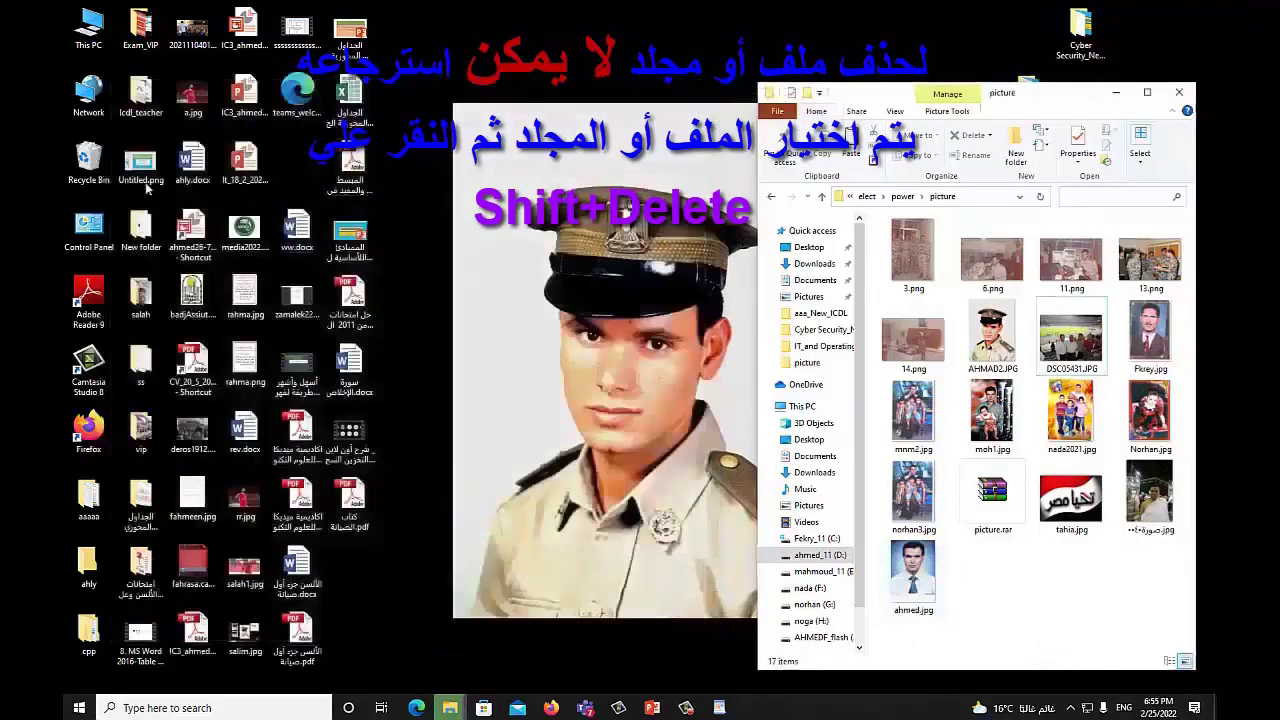
{"action": "right_click", "coordinate": [86, 163]}
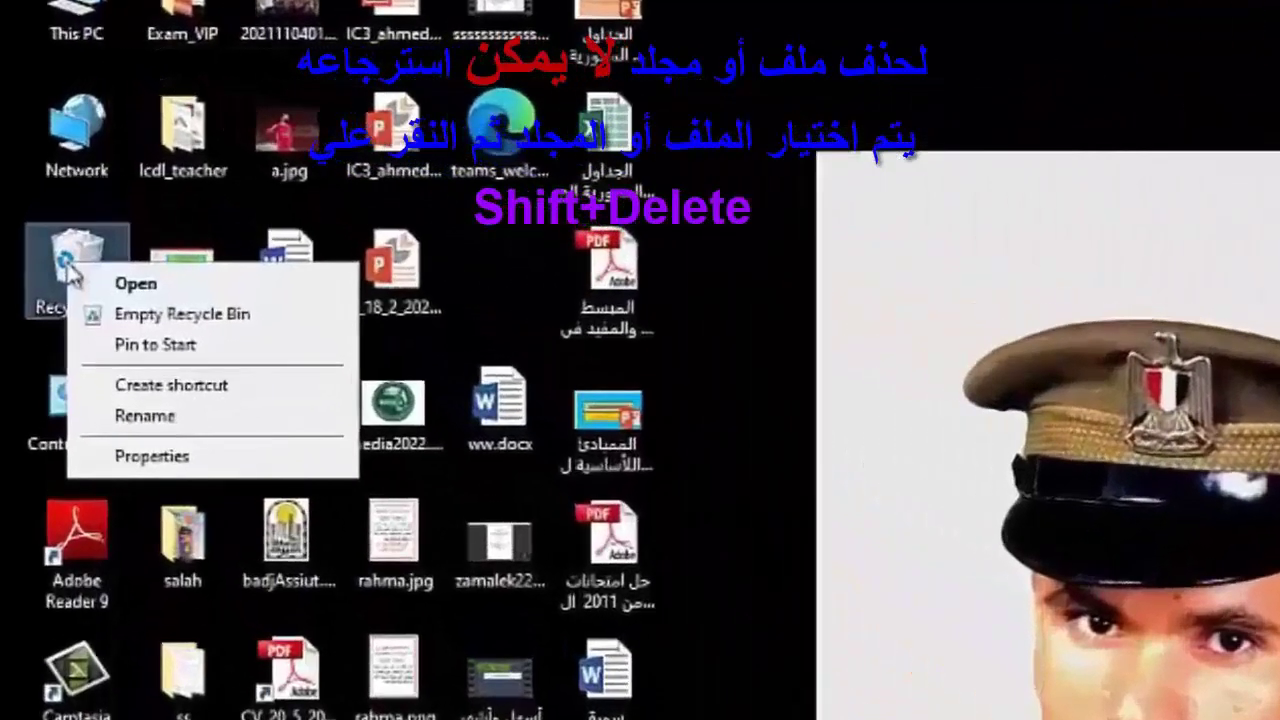
{"action": "left_click", "coordinate": [222, 318]}
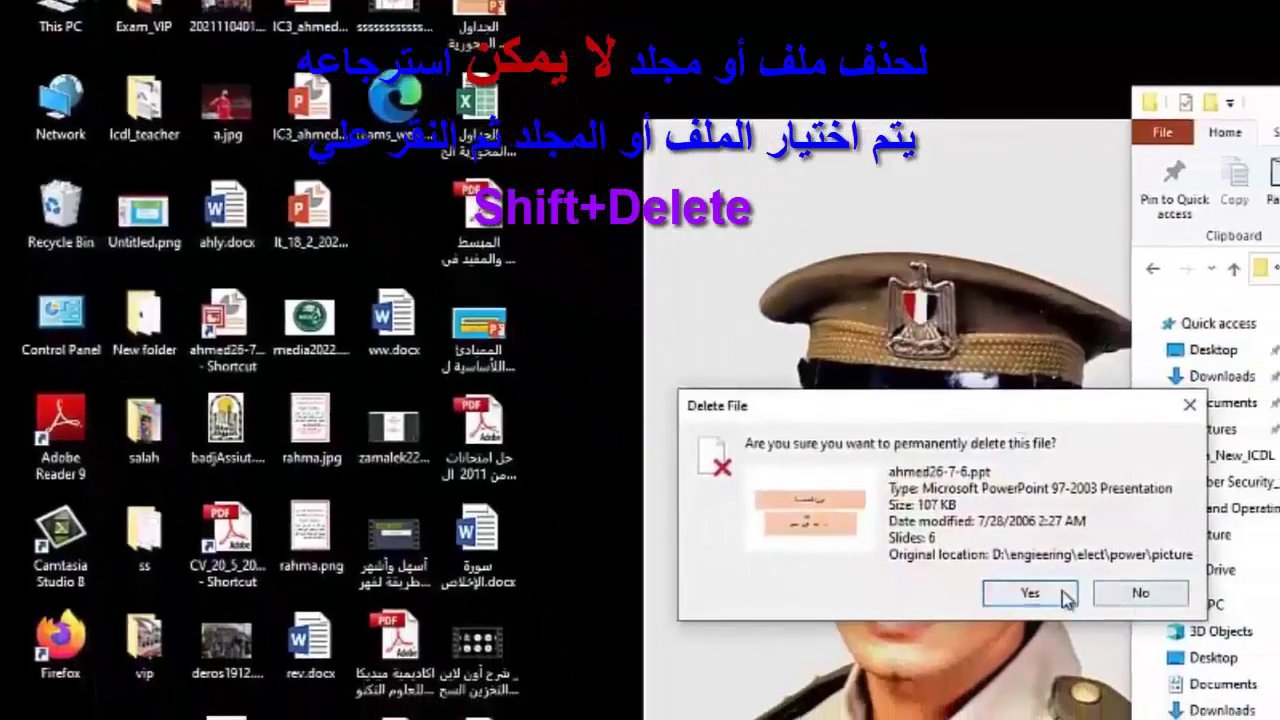
{"action": "left_click", "coordinate": [1065, 597]}
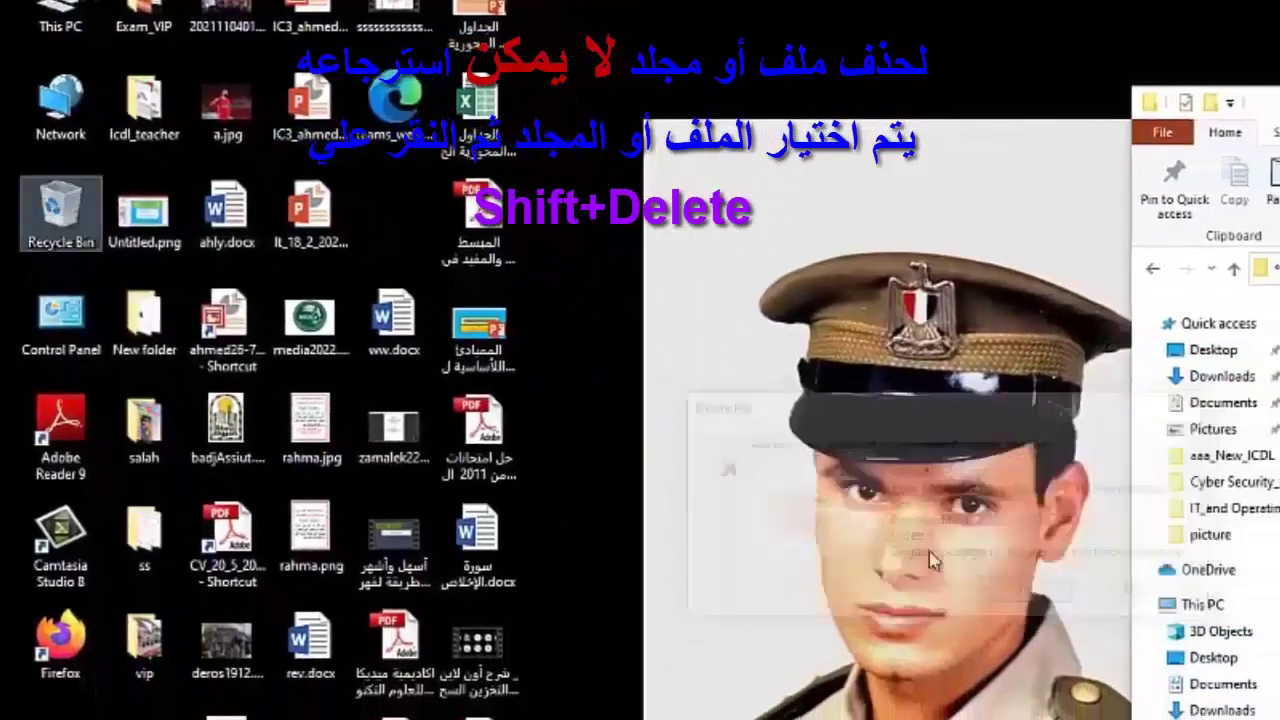
{"action": "double_click", "coordinate": [86, 226]}
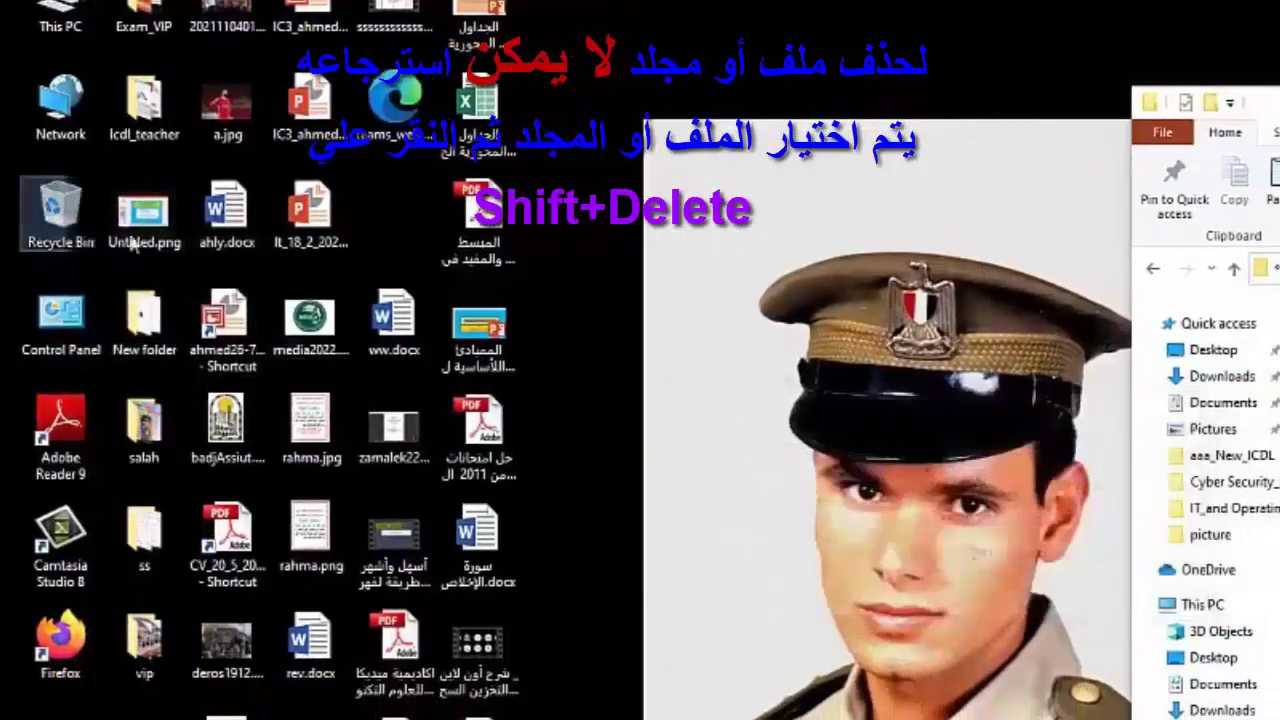
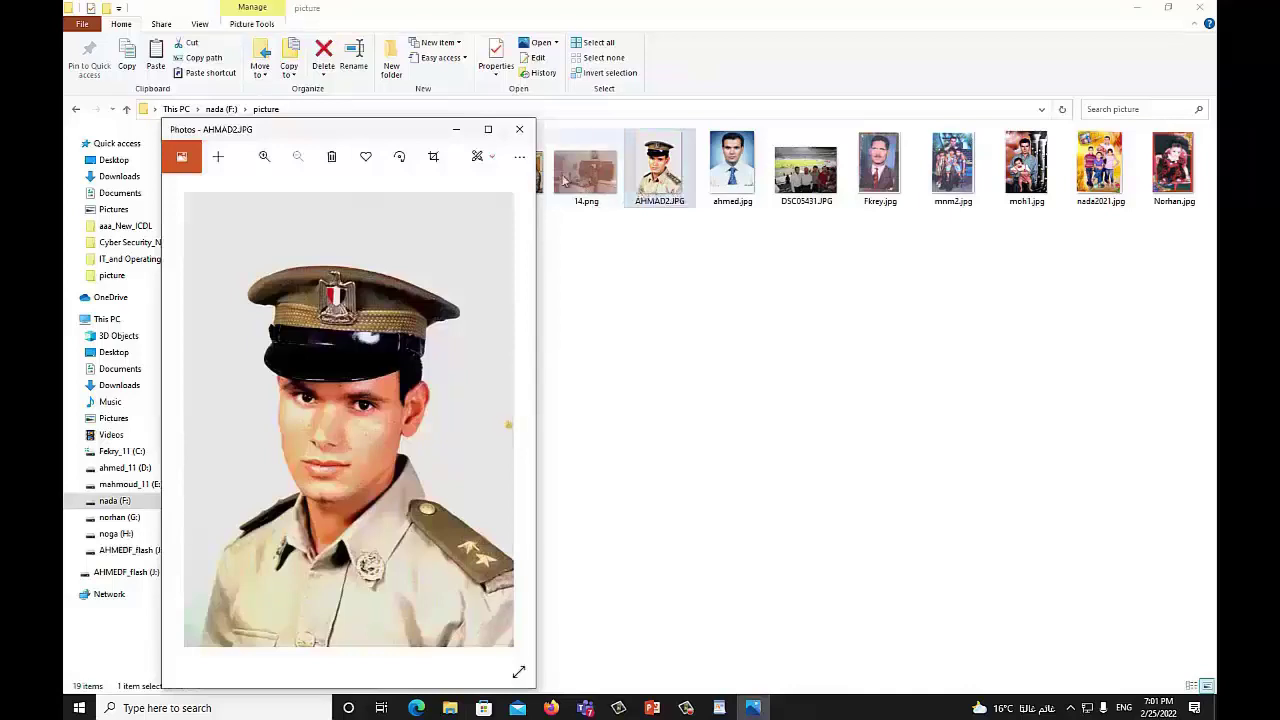
Close the photo preview and create a desktop shortcut to AHMAD2.JPG from the picture folder on drive F.
{"action": "left_click", "coordinate": [519, 129]}
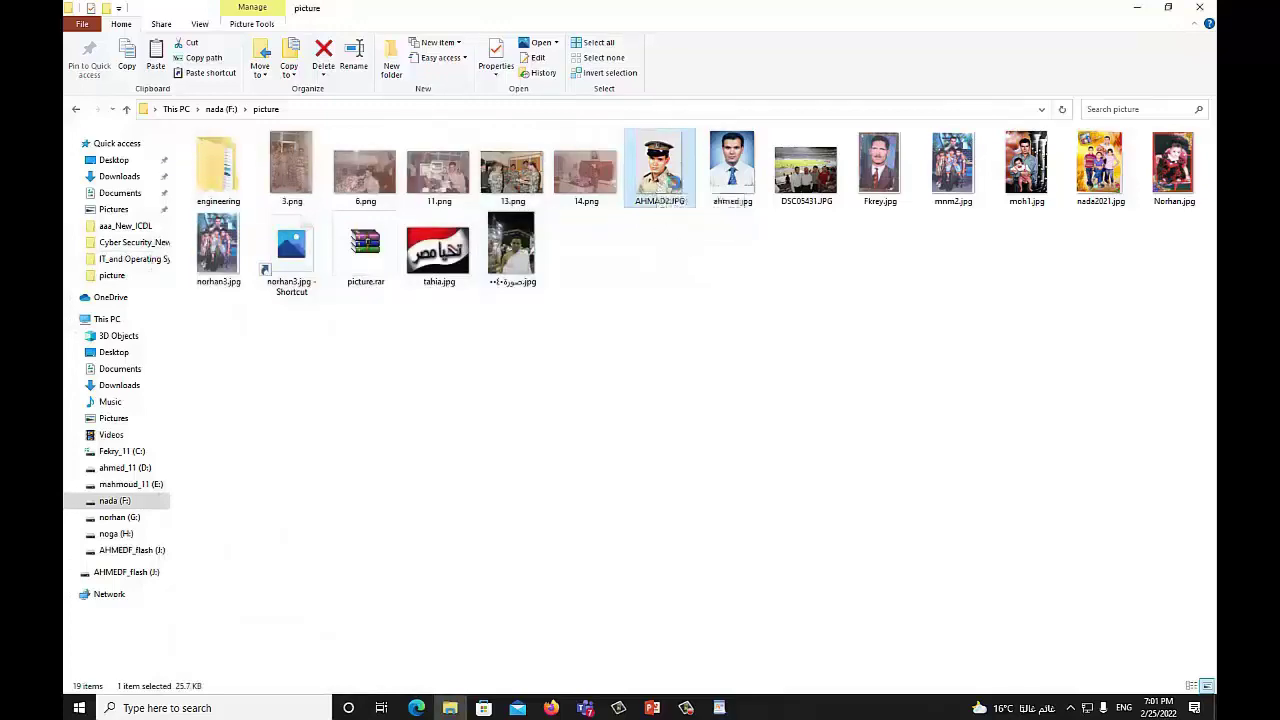
{"action": "right_click", "coordinate": [674, 186]}
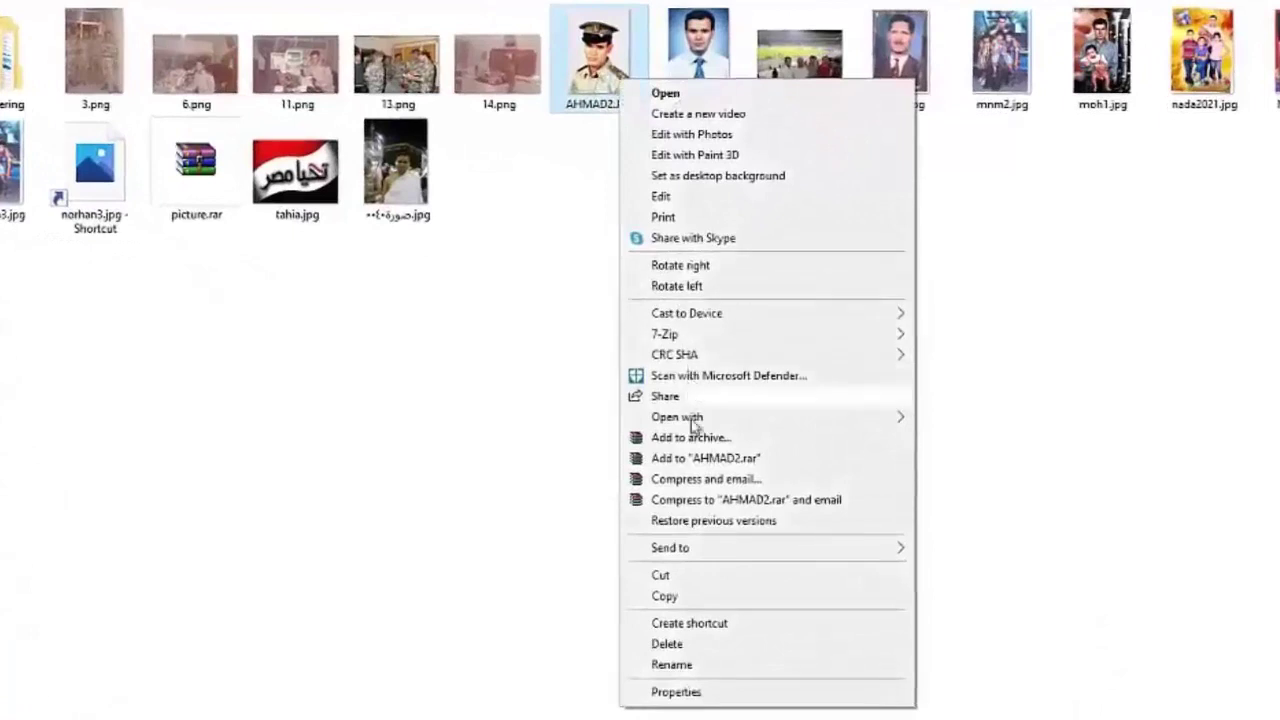
{"action": "mouse_move", "coordinate": [700, 548]}
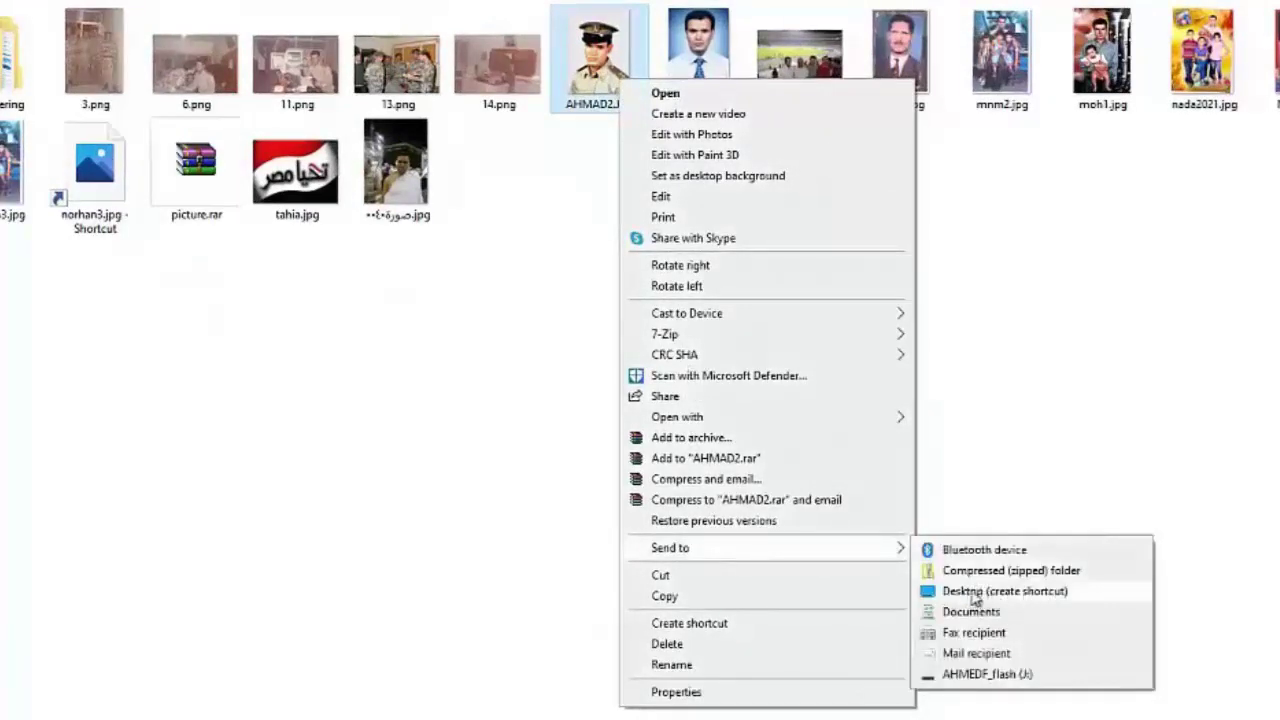
{"action": "left_click", "coordinate": [979, 596]}
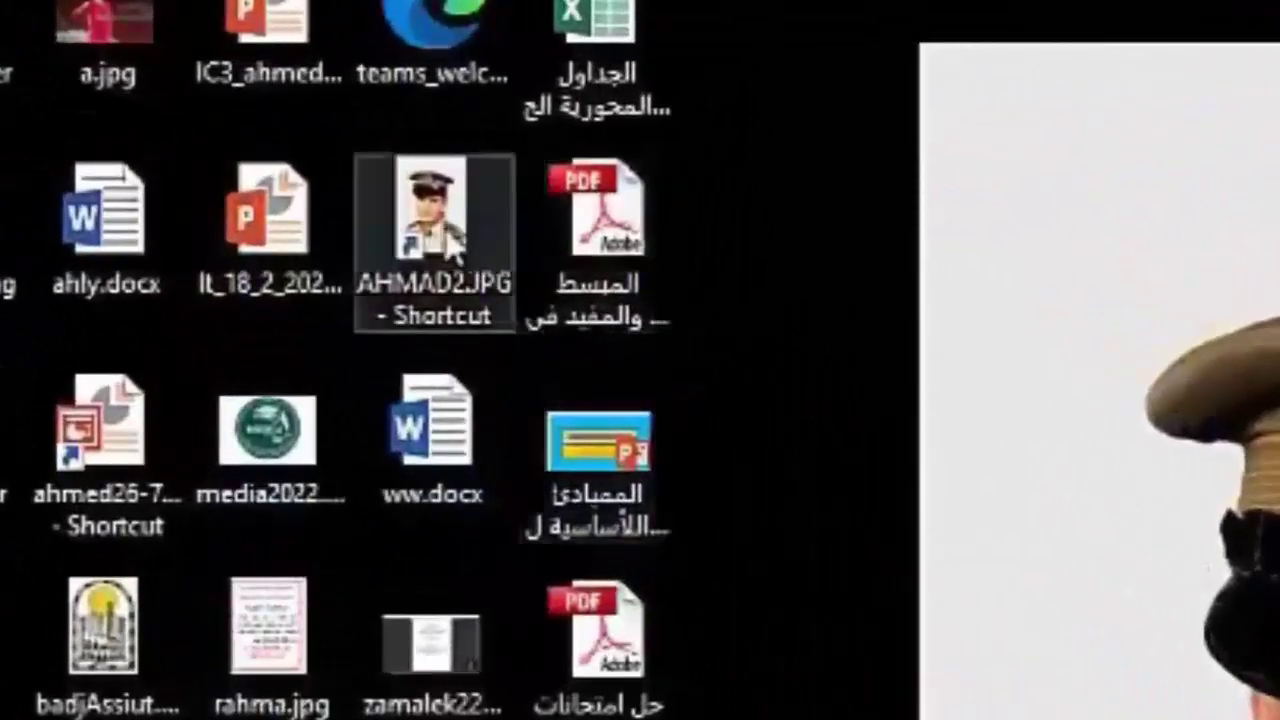
Move the AHMAD2.JPG shortcut to an empty area of the desktop, open it to test it, and close the photo.
{"action": "left_click_drag", "start_coordinate": [460, 262], "coordinate": [1279, 60]}
{"action": "left_click_drag", "start_coordinate": [1088, 138], "coordinate": [1279, 110]}
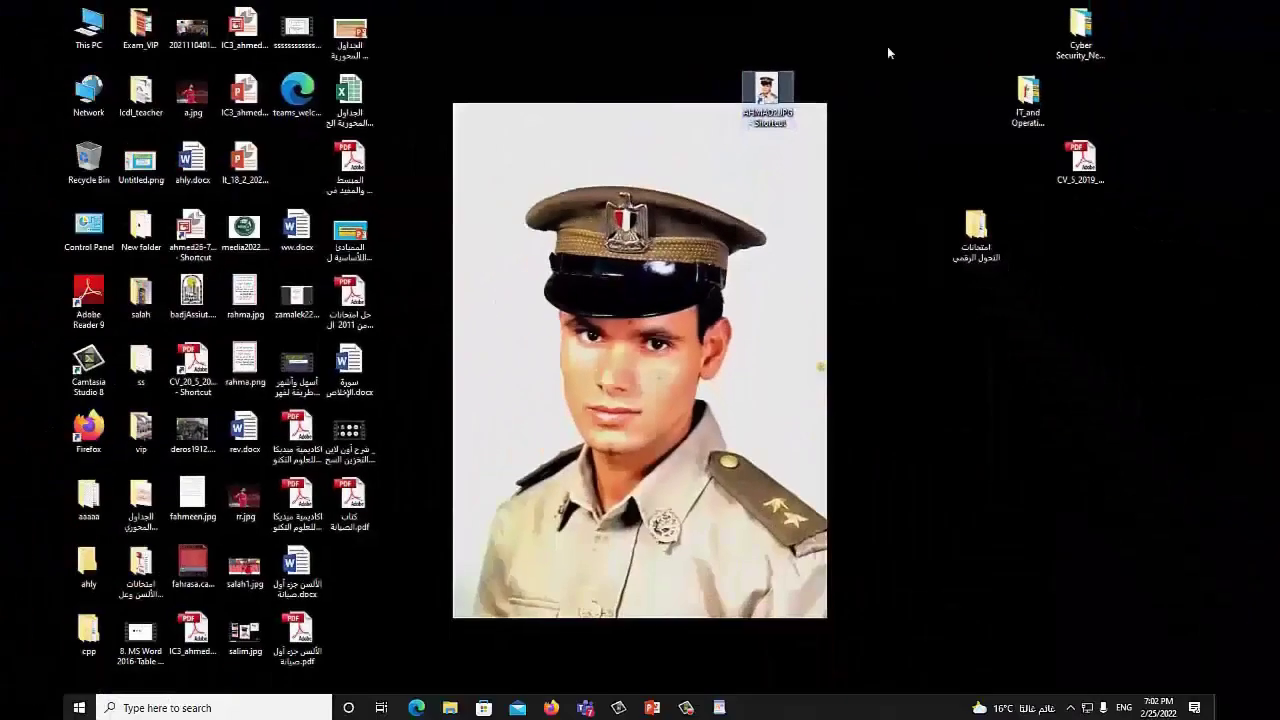
{"action": "double_click", "coordinate": [777, 112]}
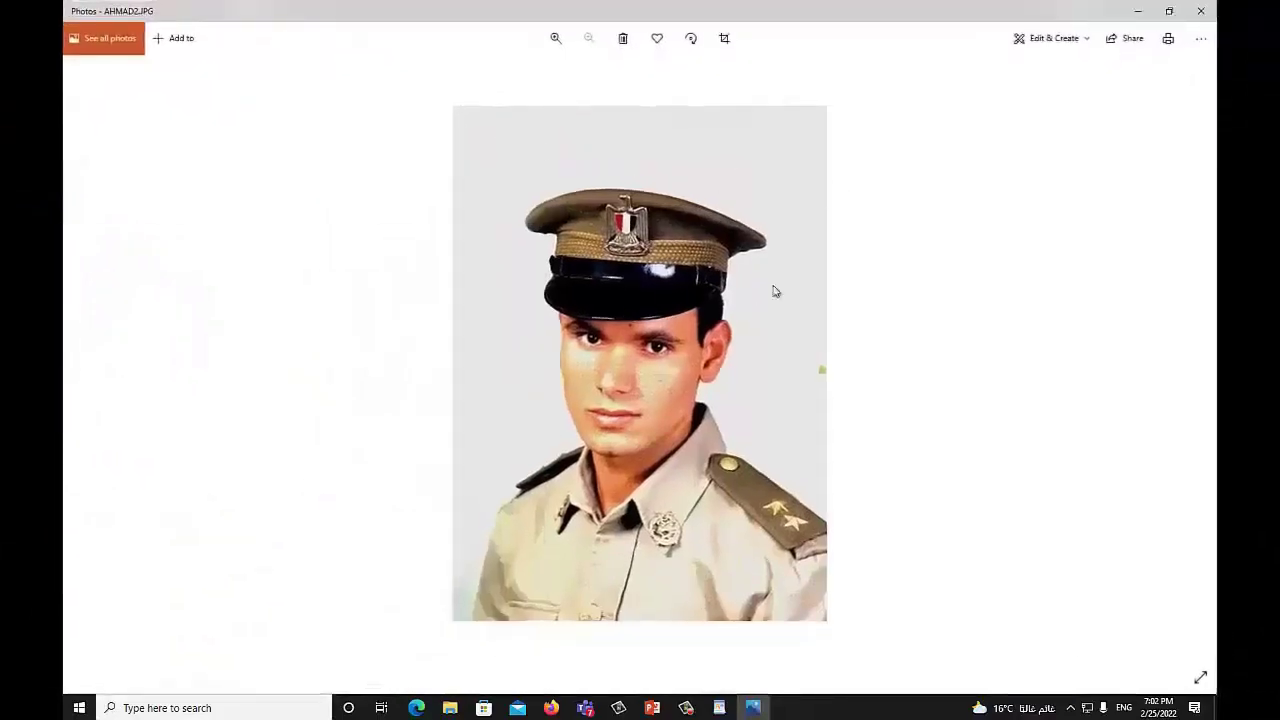
{"action": "key", "text": "alt+F4"}
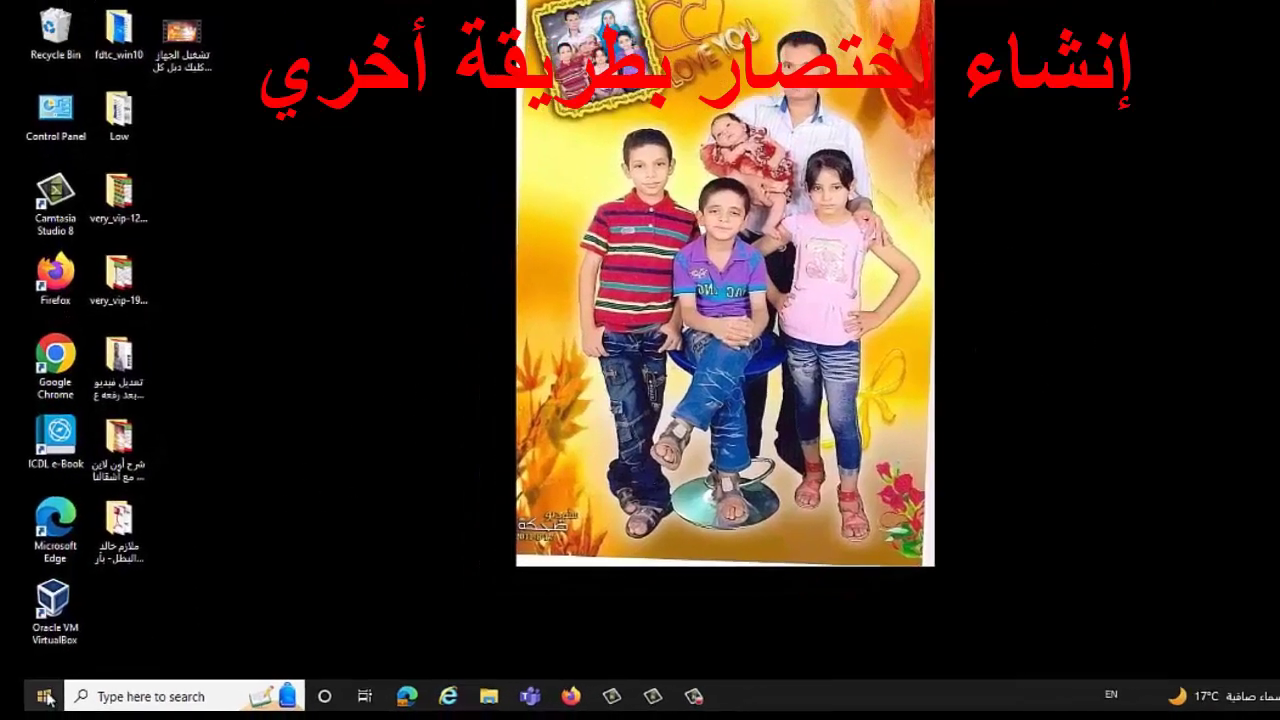
Create a desktop shortcut to Control Panel from the Windows System group of the installed apps.
{"action": "left_click", "coordinate": [79, 707]}
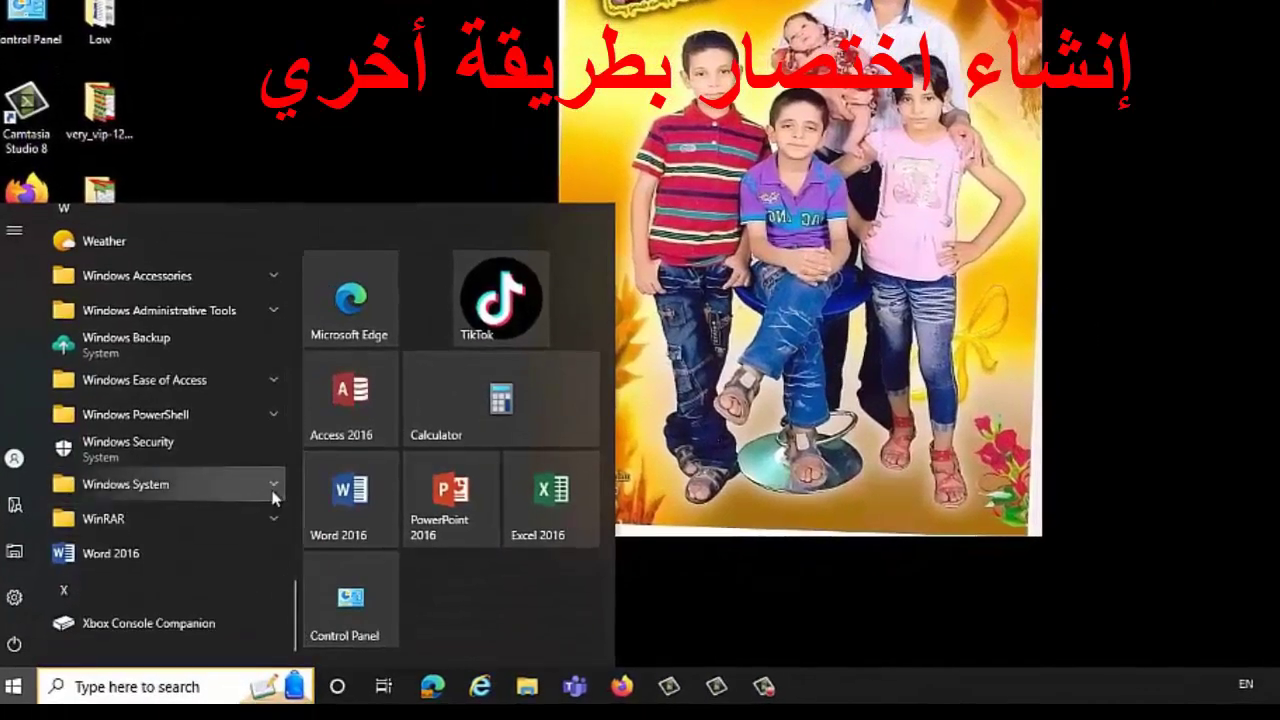
{"action": "left_click", "coordinate": [160, 484]}
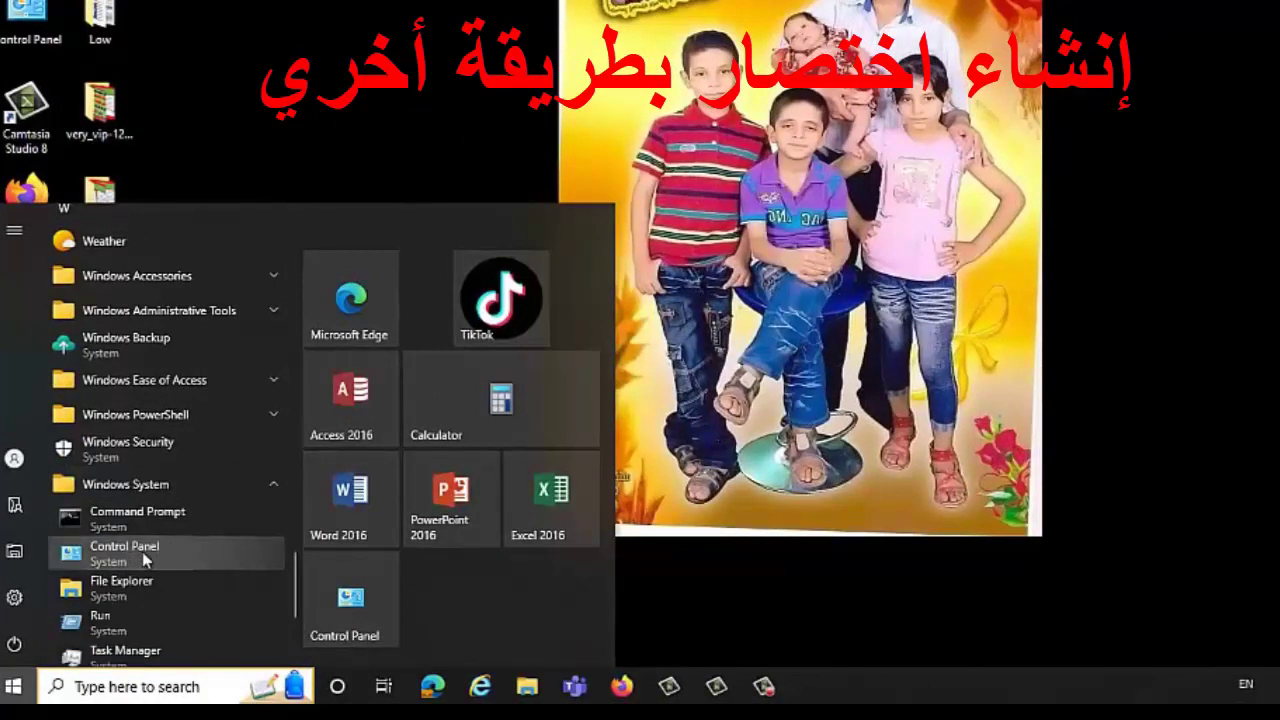
{"action": "left_click_drag", "start_coordinate": [127, 552], "coordinate": [1035, 370]}
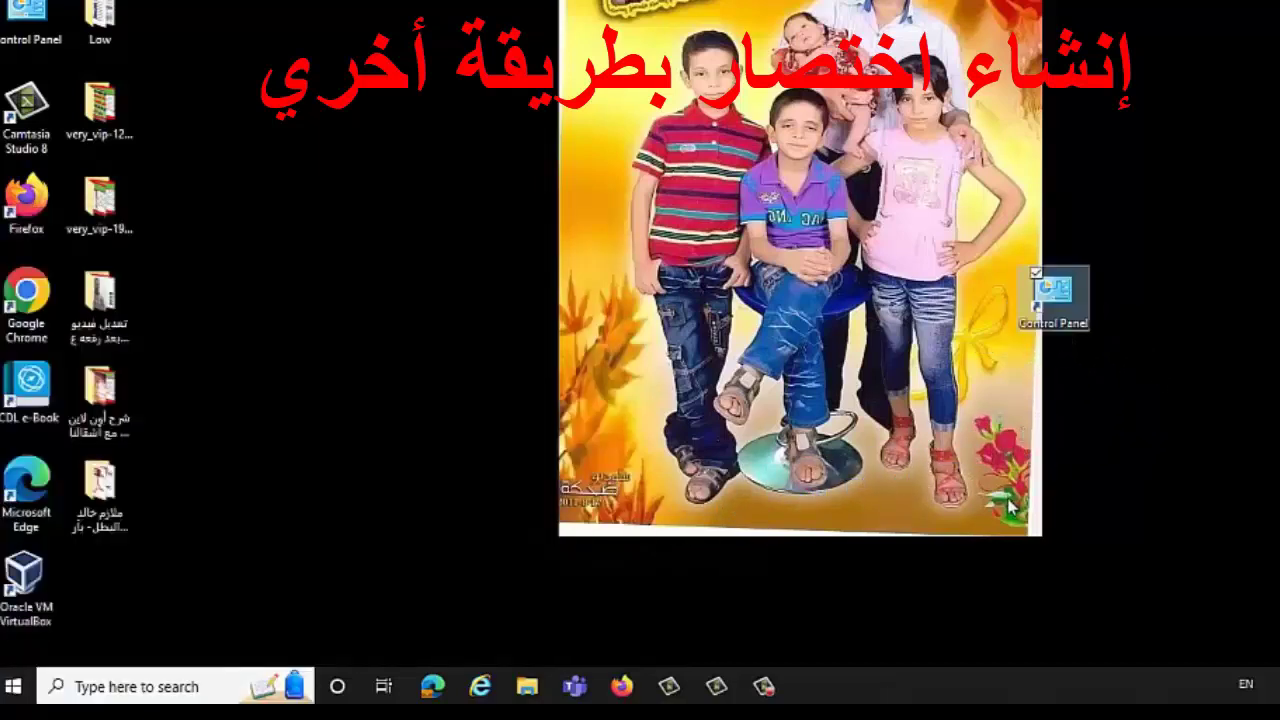
{"action": "left_click_drag", "start_coordinate": [1054, 297], "coordinate": [1128, 298]}
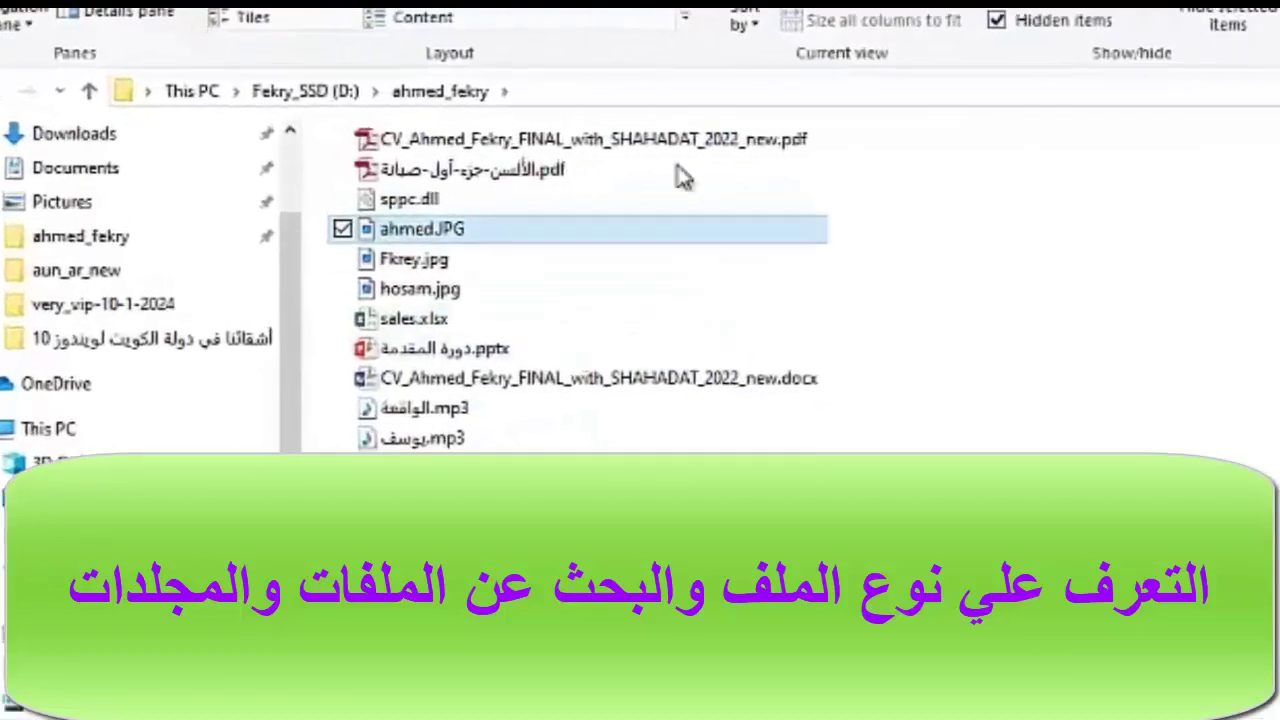
Examine the file name extensions of the PDF, PowerPoint, Word and JPG files in the listed folder on drive D.
{"action": "left_click", "coordinate": [402, 139]}
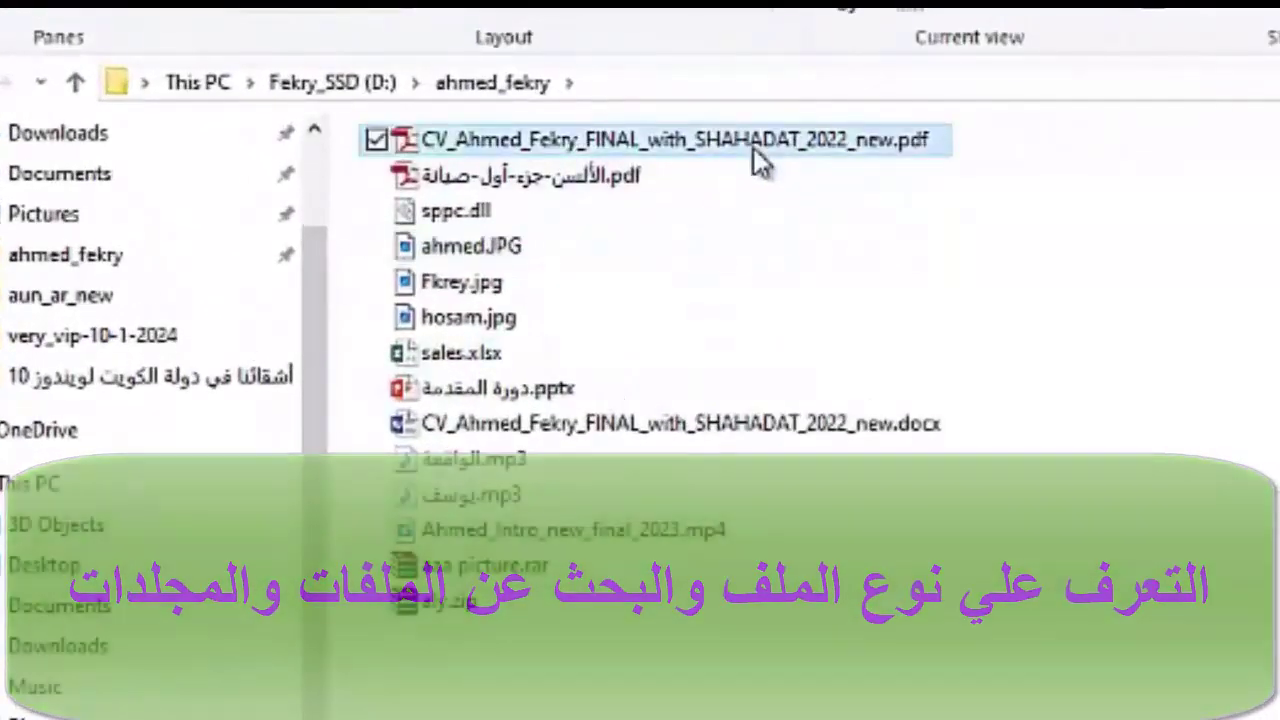
{"action": "mouse_move", "coordinate": [760, 162]}
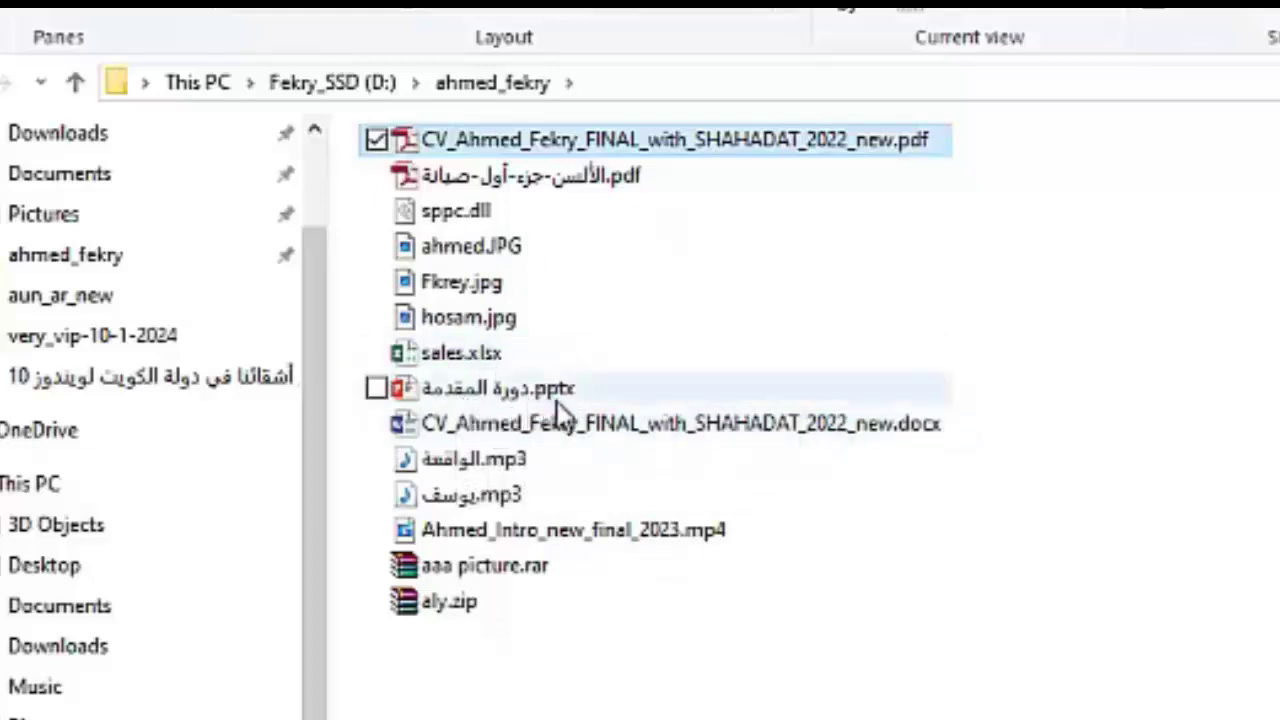
{"action": "mouse_move", "coordinate": [572, 410]}
{"action": "mouse_move", "coordinate": [540, 425]}
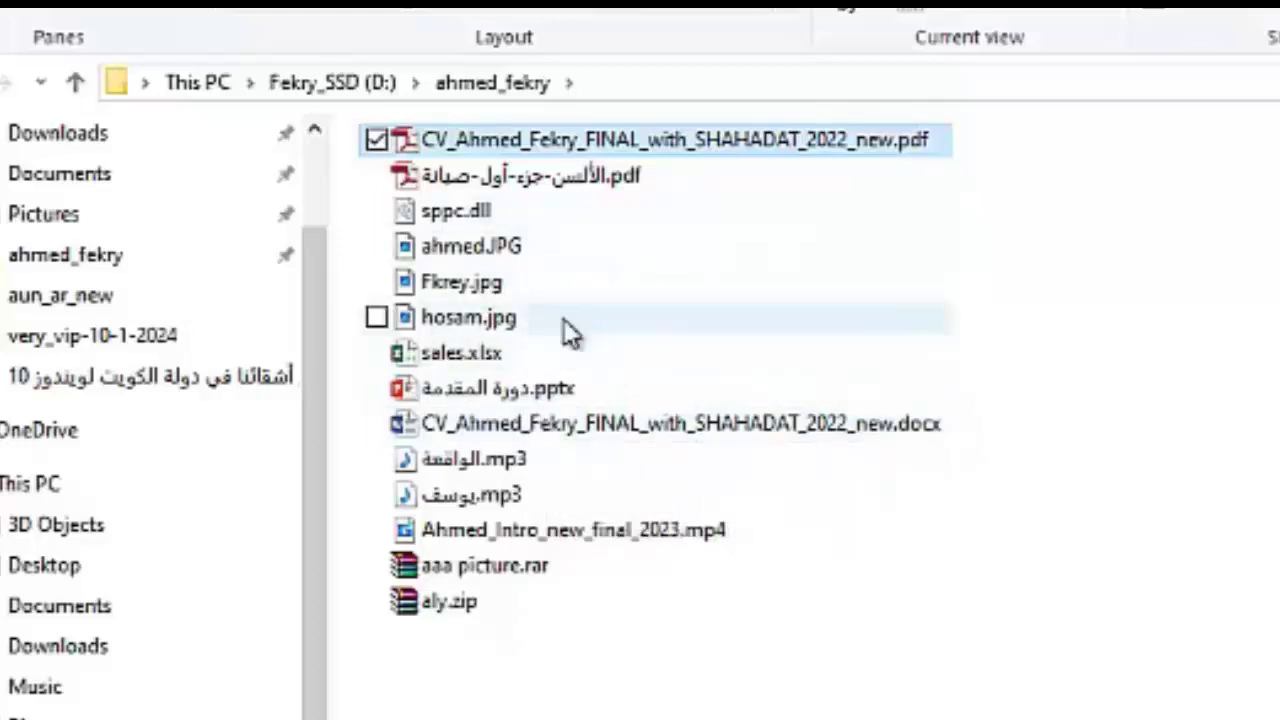
{"action": "left_click", "coordinate": [485, 256]}
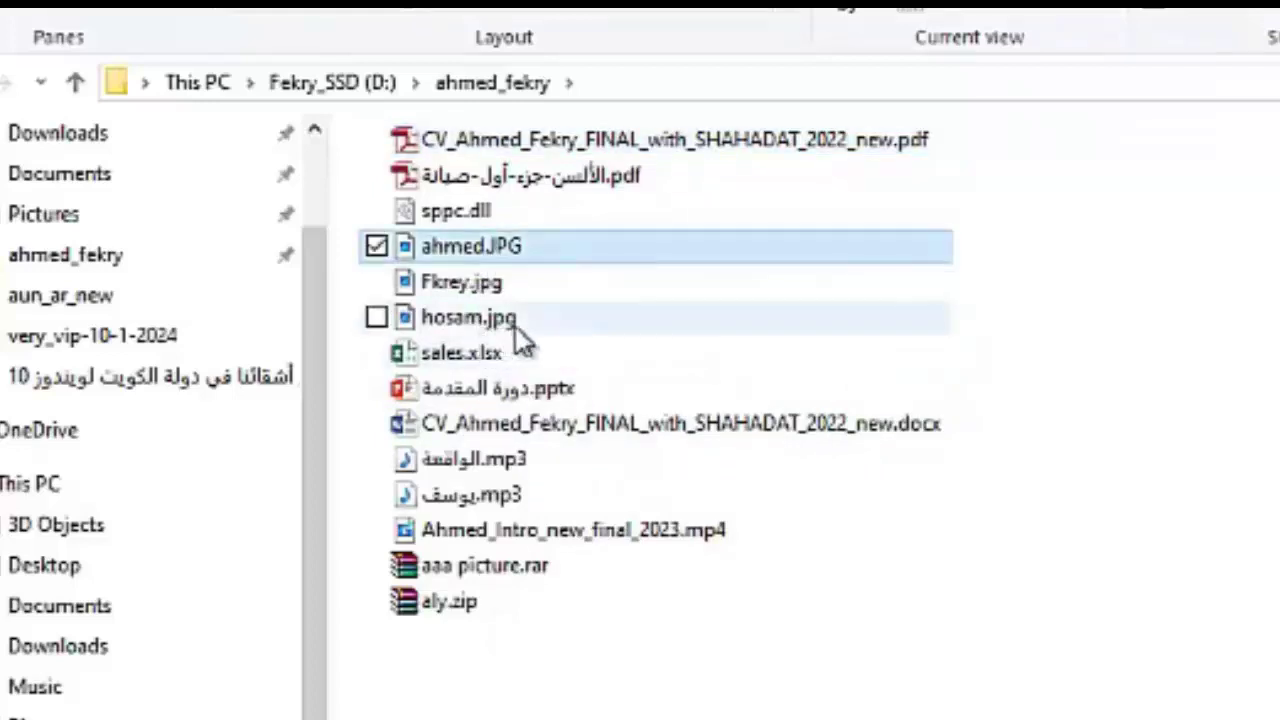
{"action": "mouse_move", "coordinate": [520, 338]}
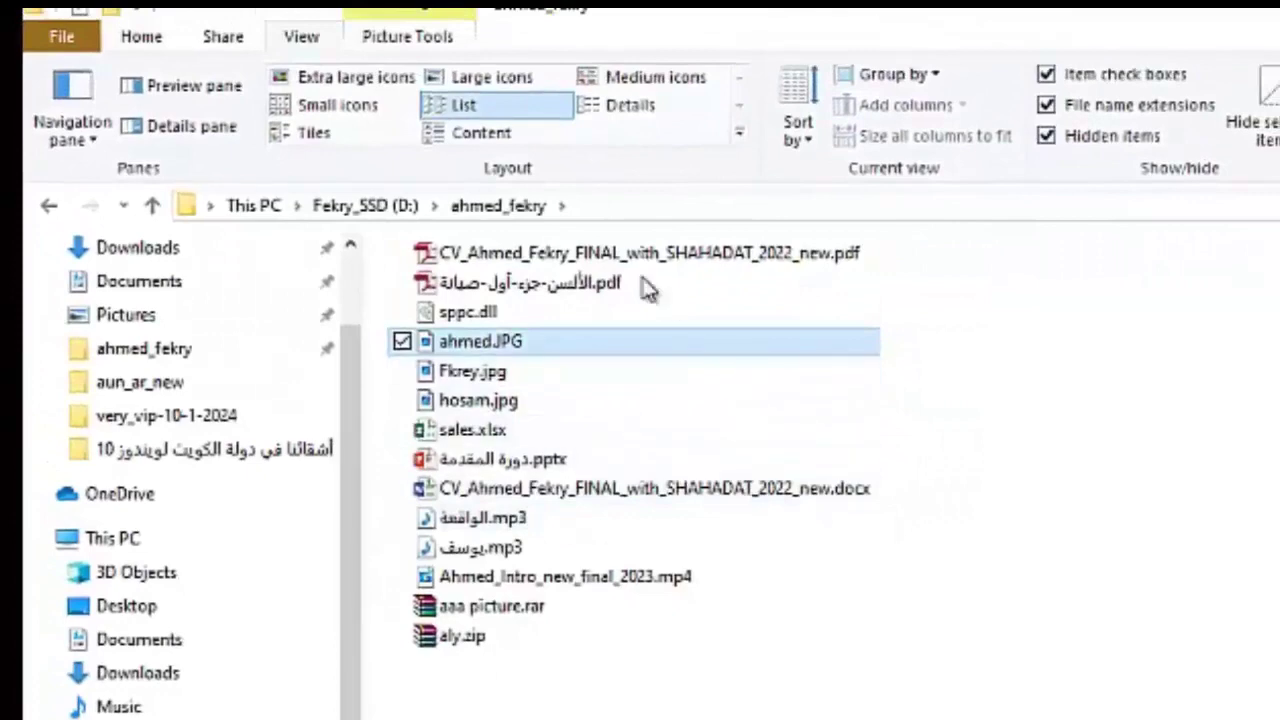
Show the folder's files as large icons and check the thumbnails of hosam.jpg, Fkrey.jpg and ahmed.JPG.
{"action": "left_click", "coordinate": [508, 88]}
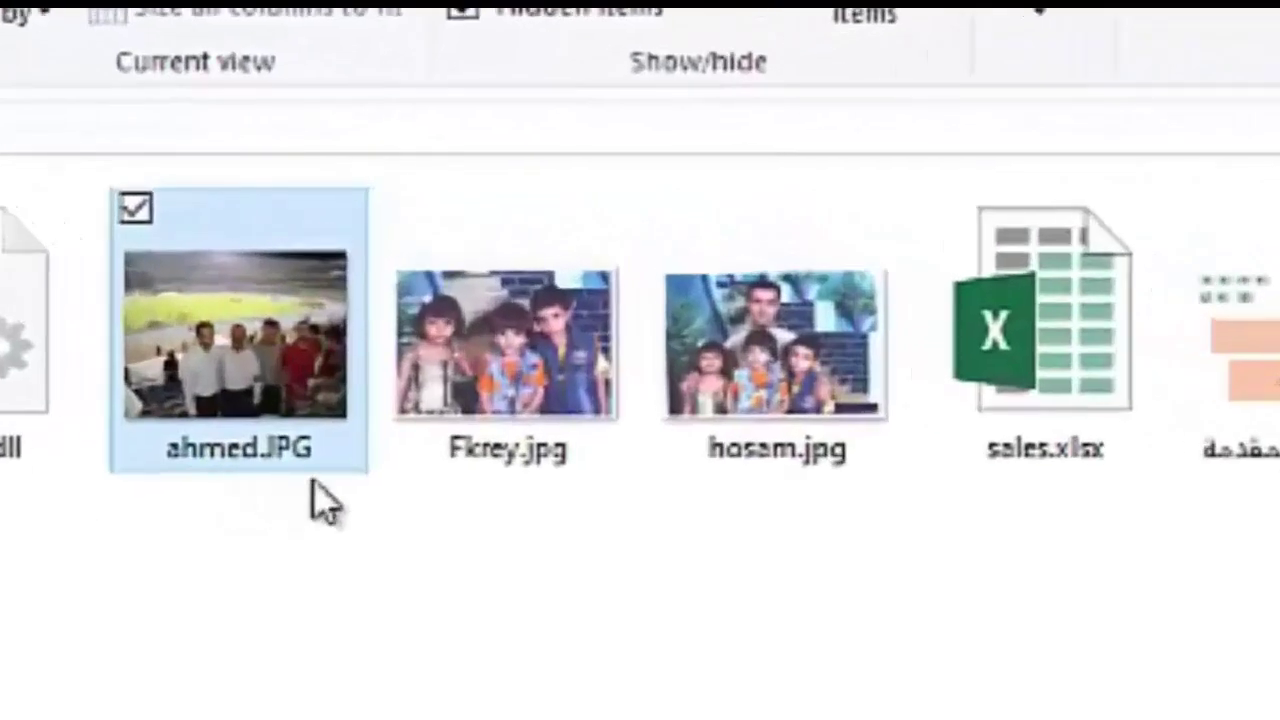
{"action": "left_click", "coordinate": [737, 445]}
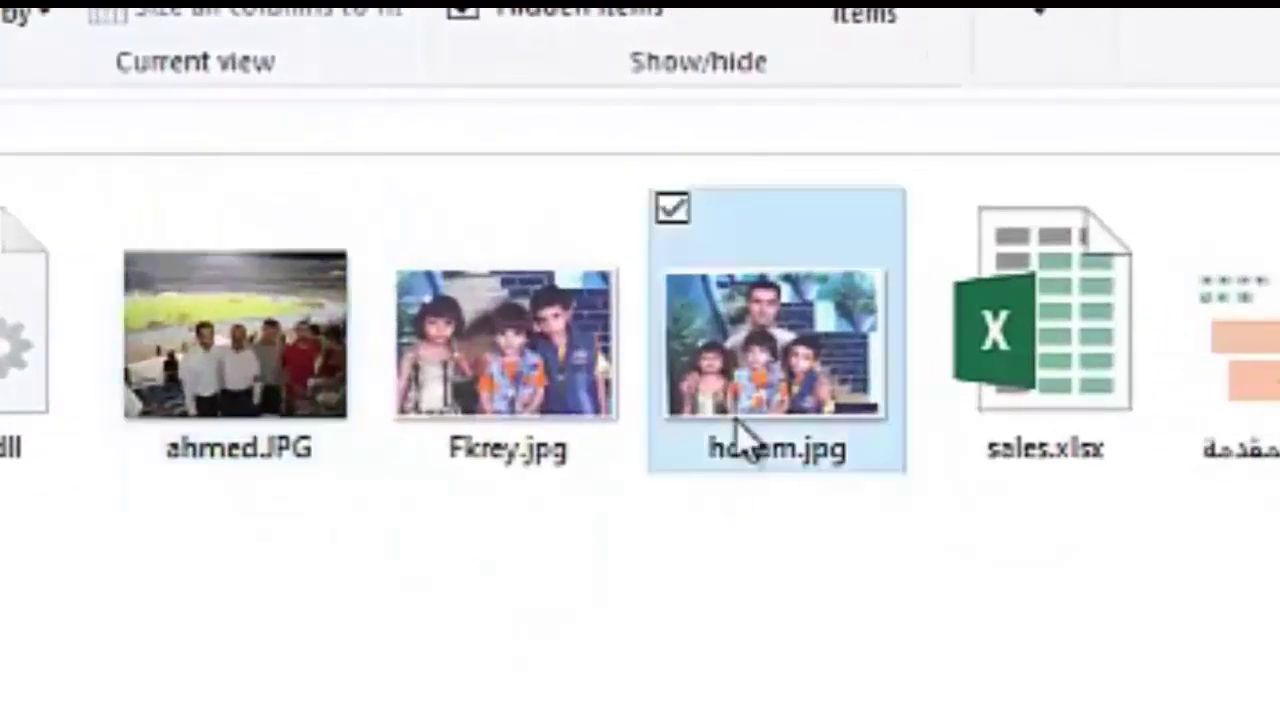
{"action": "left_click", "coordinate": [530, 392]}
{"action": "left_click", "coordinate": [306, 394]}
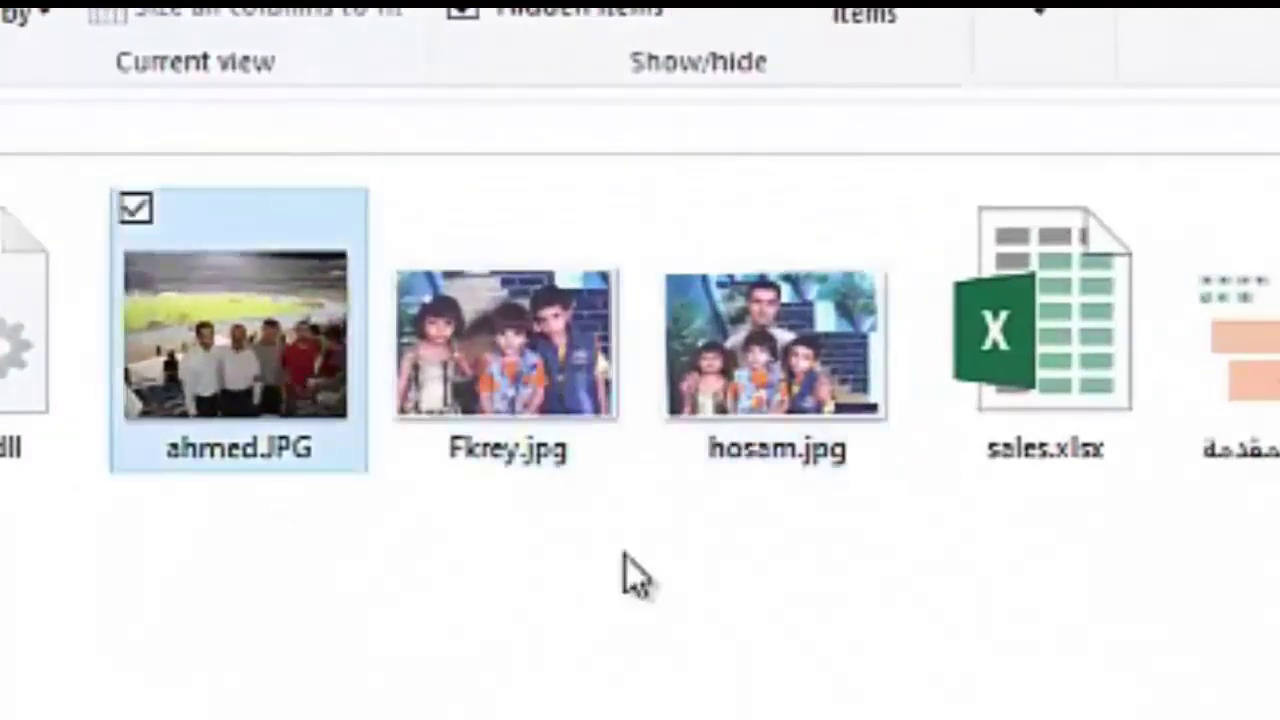
Examine the icons and extensions of the Excel, PowerPoint, Word, MP3, video, archive and PDF files to recognise each file type.
{"action": "left_click", "coordinate": [1088, 386]}
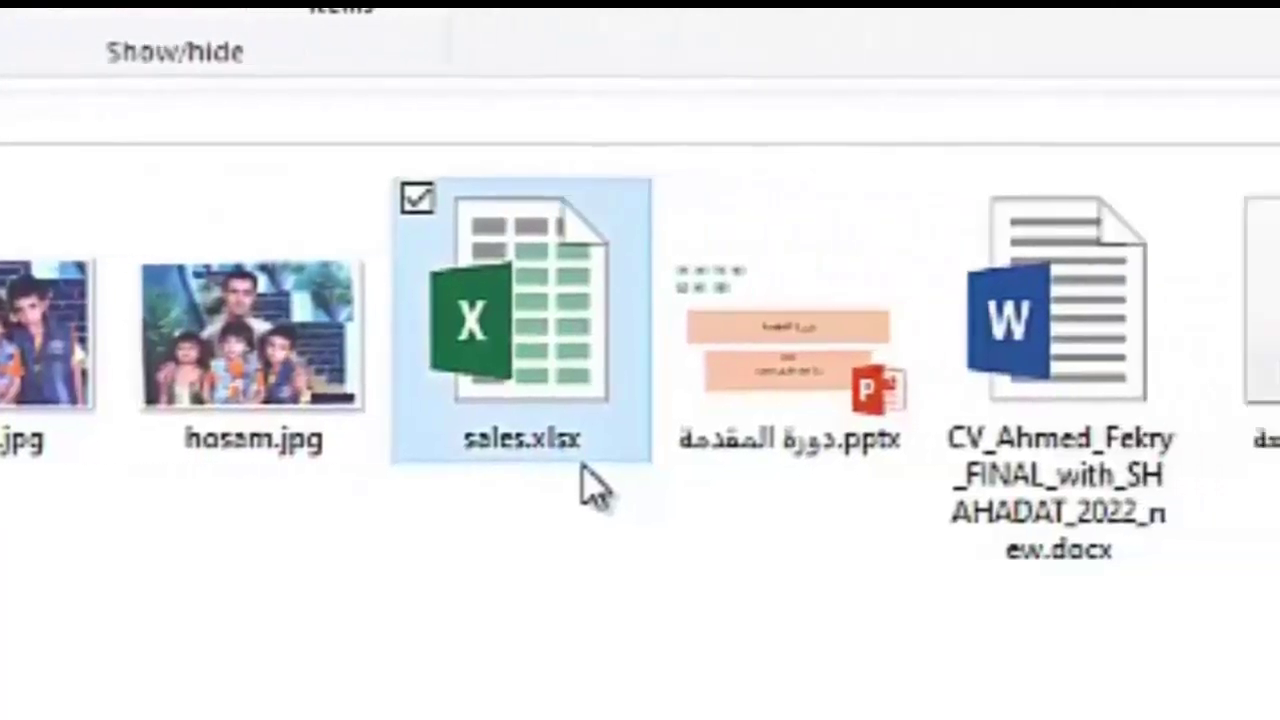
{"action": "left_click", "coordinate": [777, 377]}
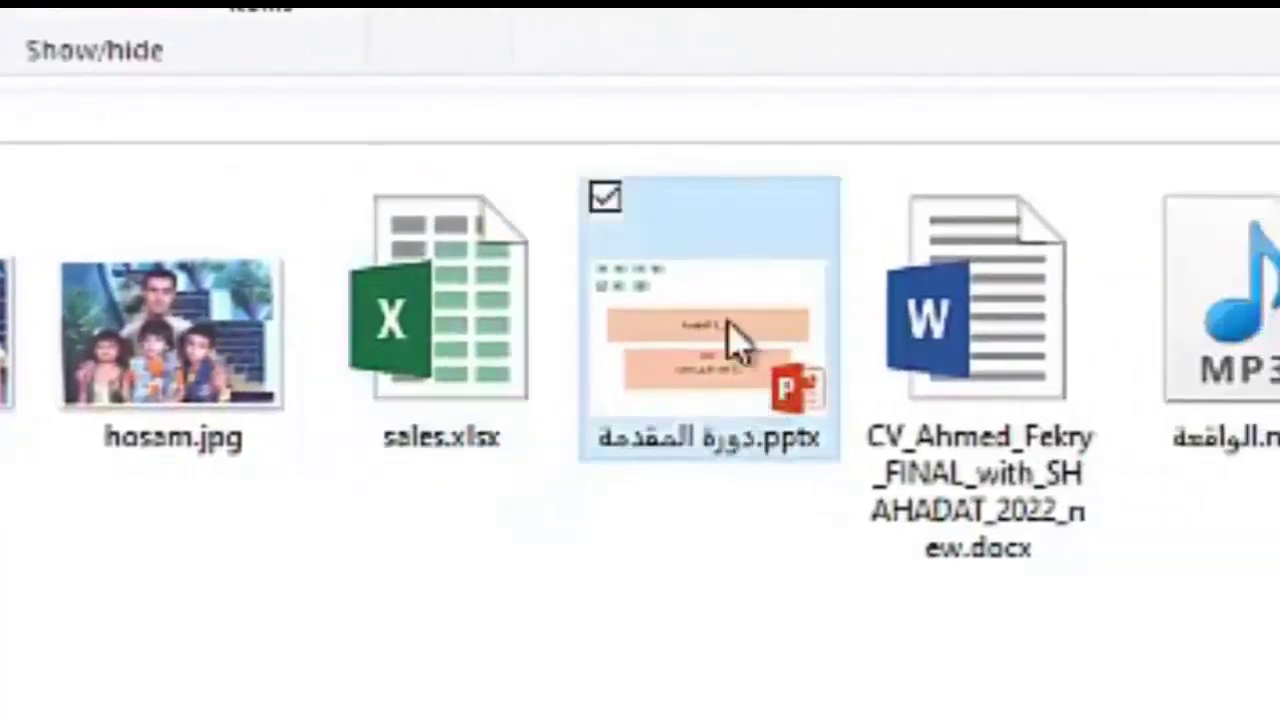
{"action": "mouse_move", "coordinate": [707, 410]}
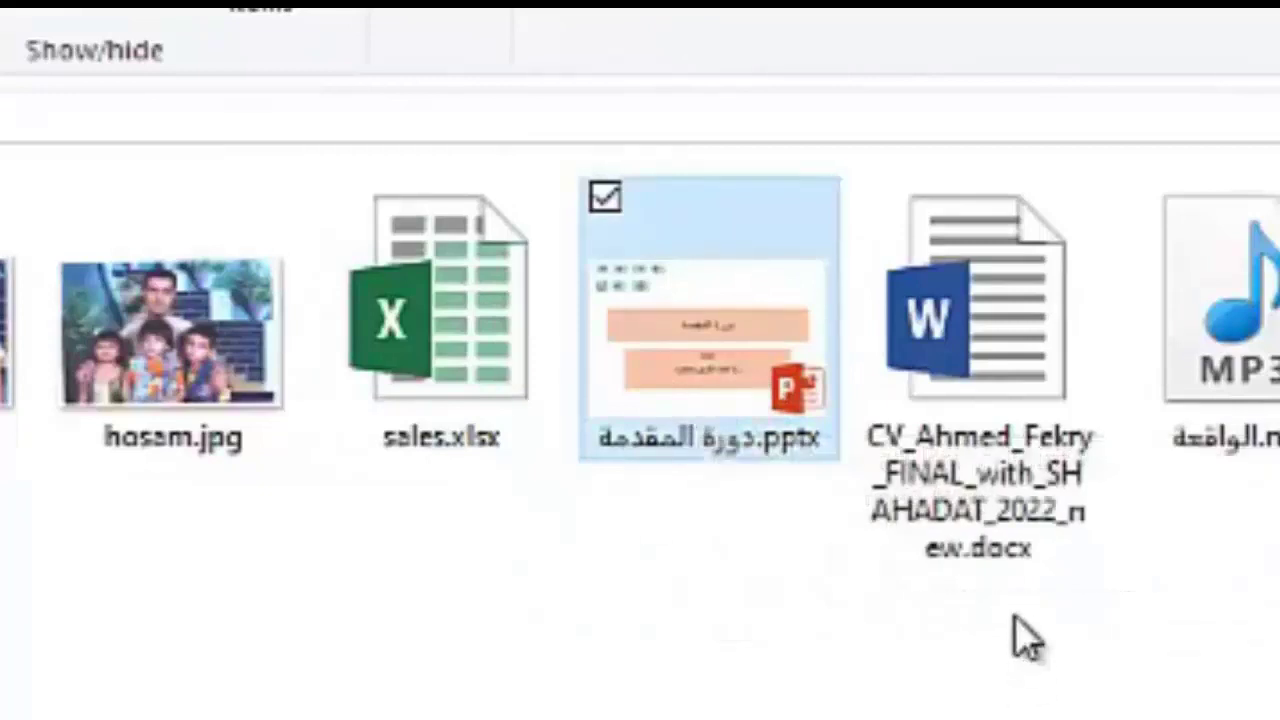
{"action": "left_click", "coordinate": [1005, 485]}
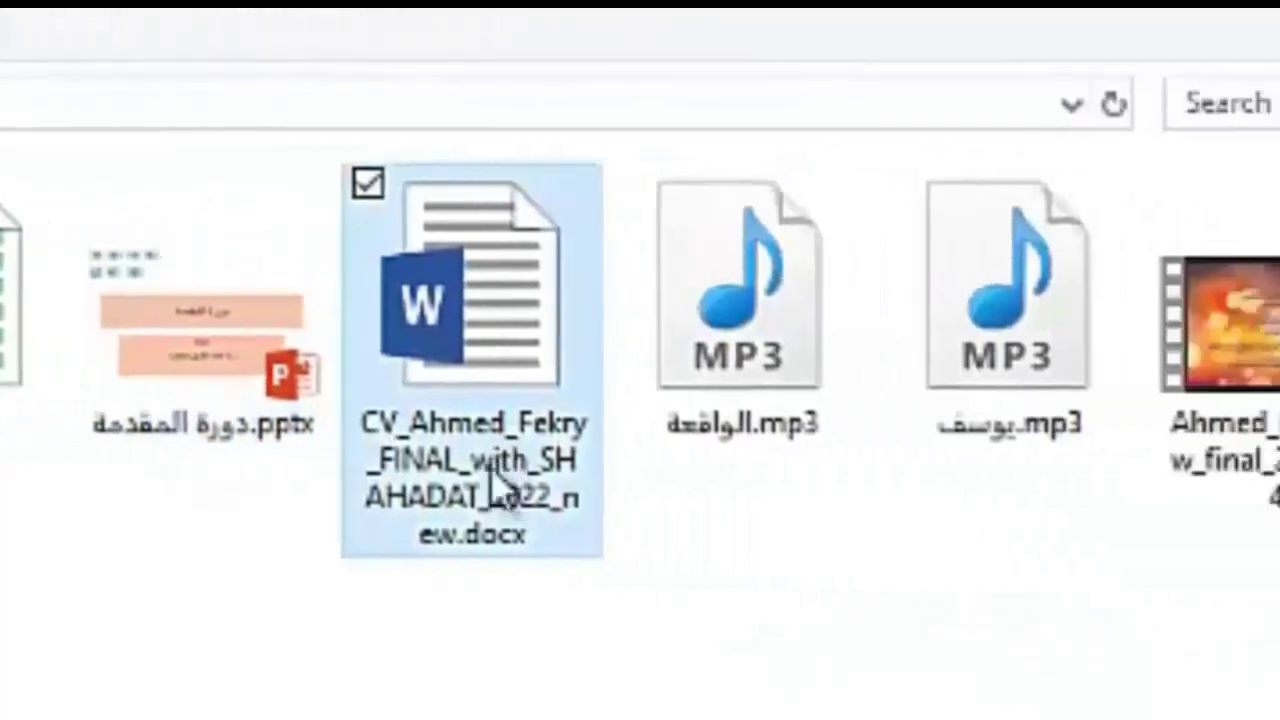
{"action": "left_click", "coordinate": [455, 375]}
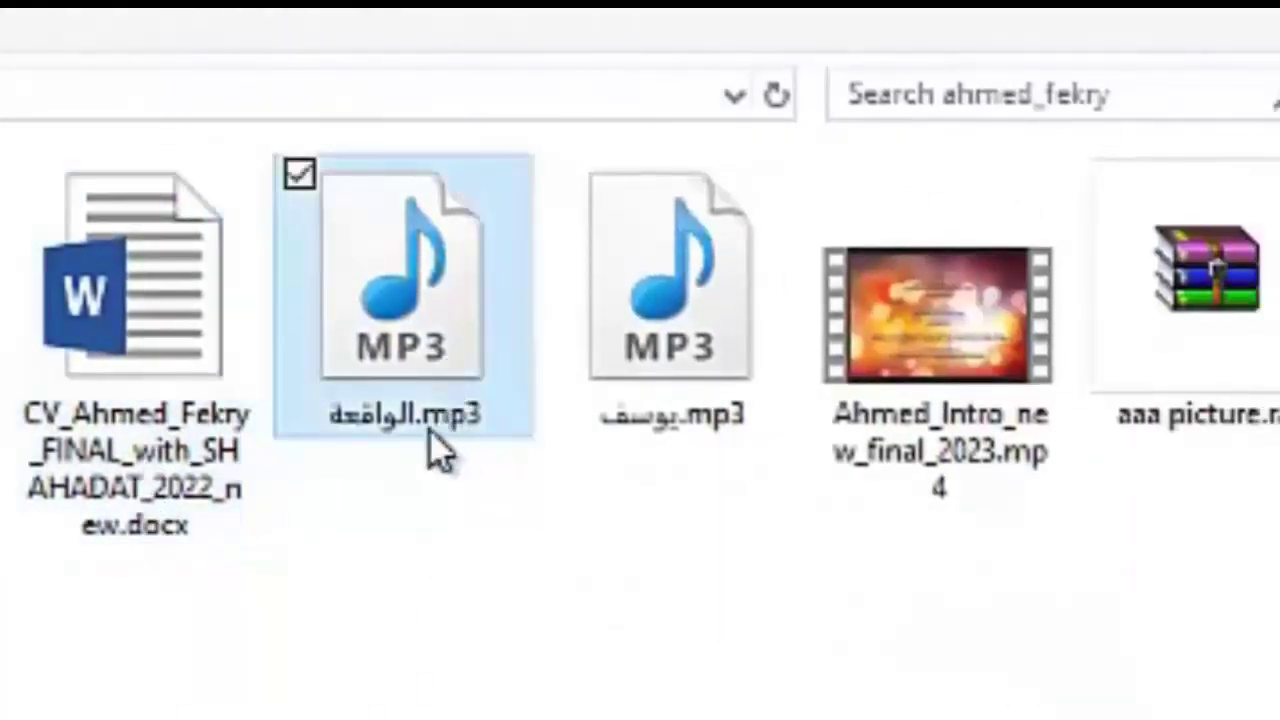
{"action": "left_click", "coordinate": [994, 414]}
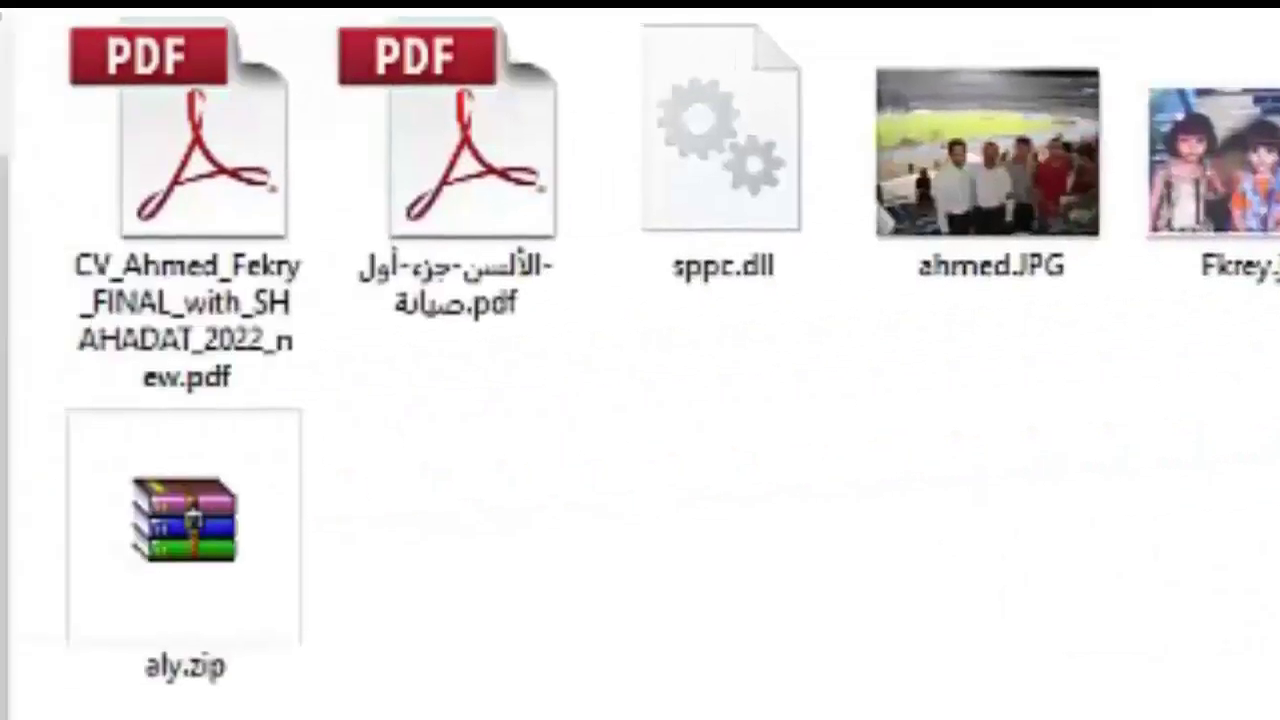
{"action": "left_click", "coordinate": [243, 547]}
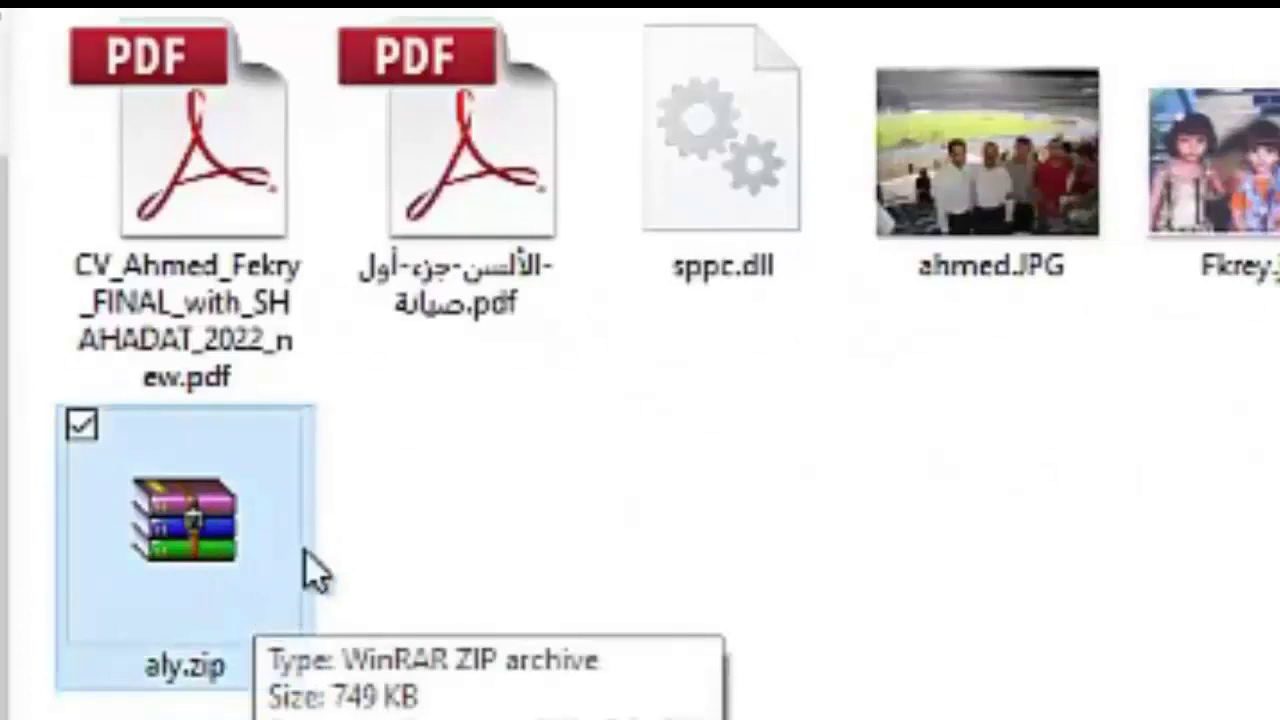
{"action": "left_click", "coordinate": [560, 266]}
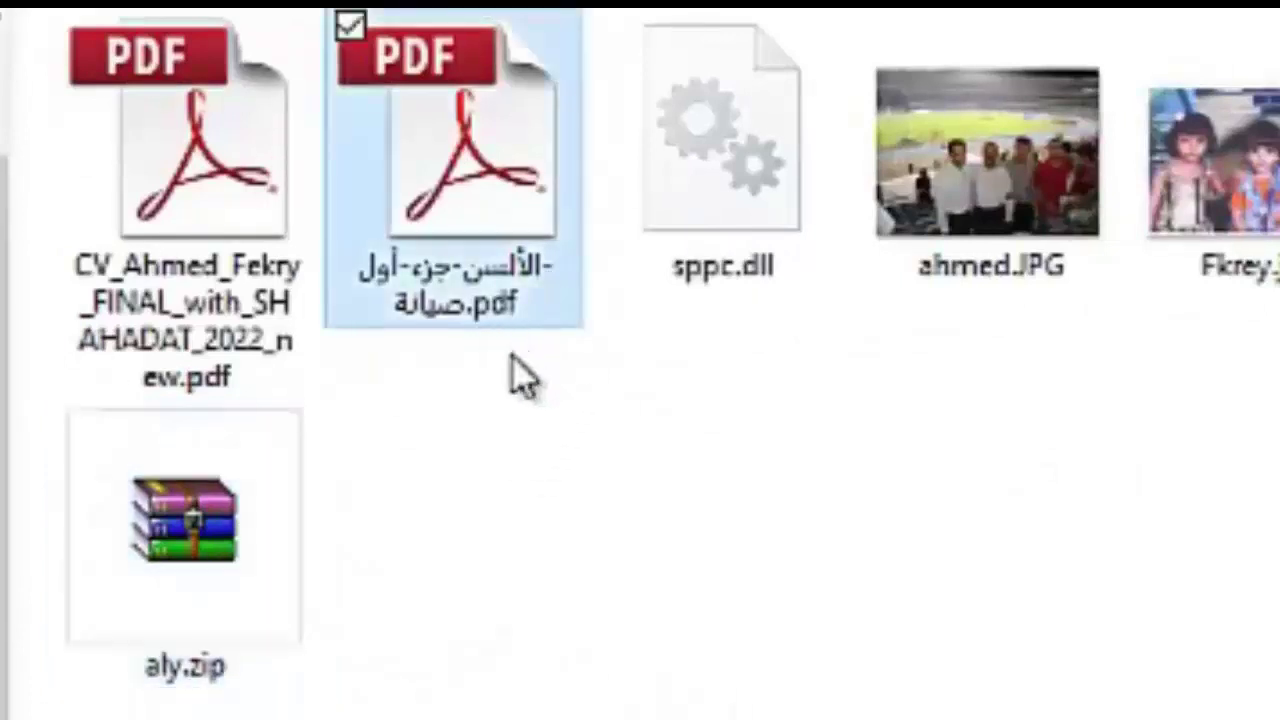
{"action": "left_click", "coordinate": [277, 325]}
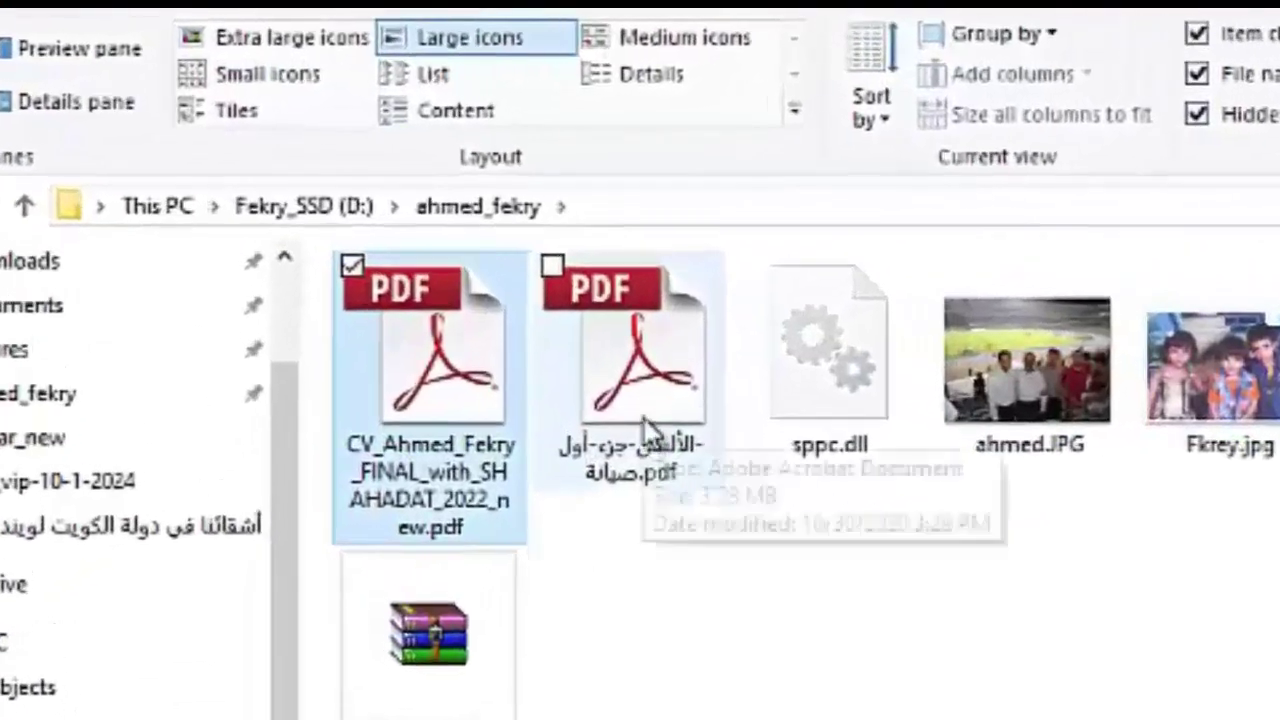
{"action": "left_click", "coordinate": [645, 428]}
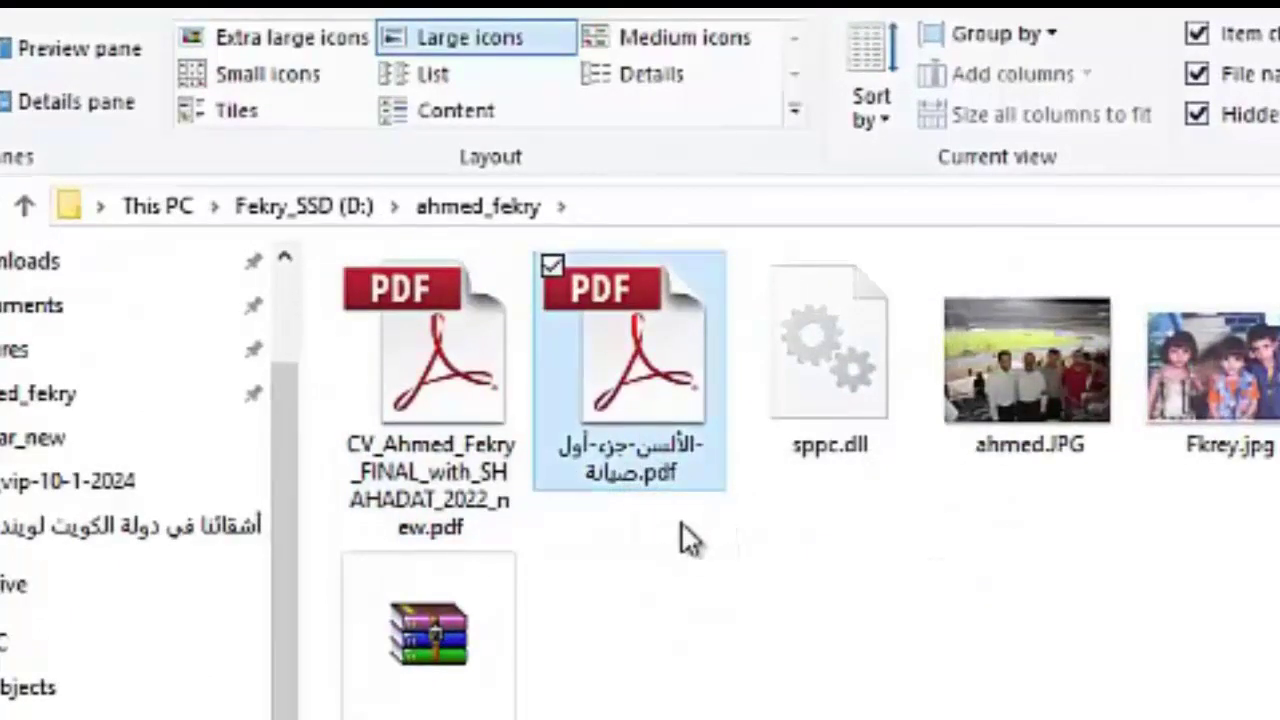
Compare the PDF, sales.xlsx and sppc.dll files by selecting them and checking their icons and extensions.
{"action": "left_click", "coordinate": [425, 488]}
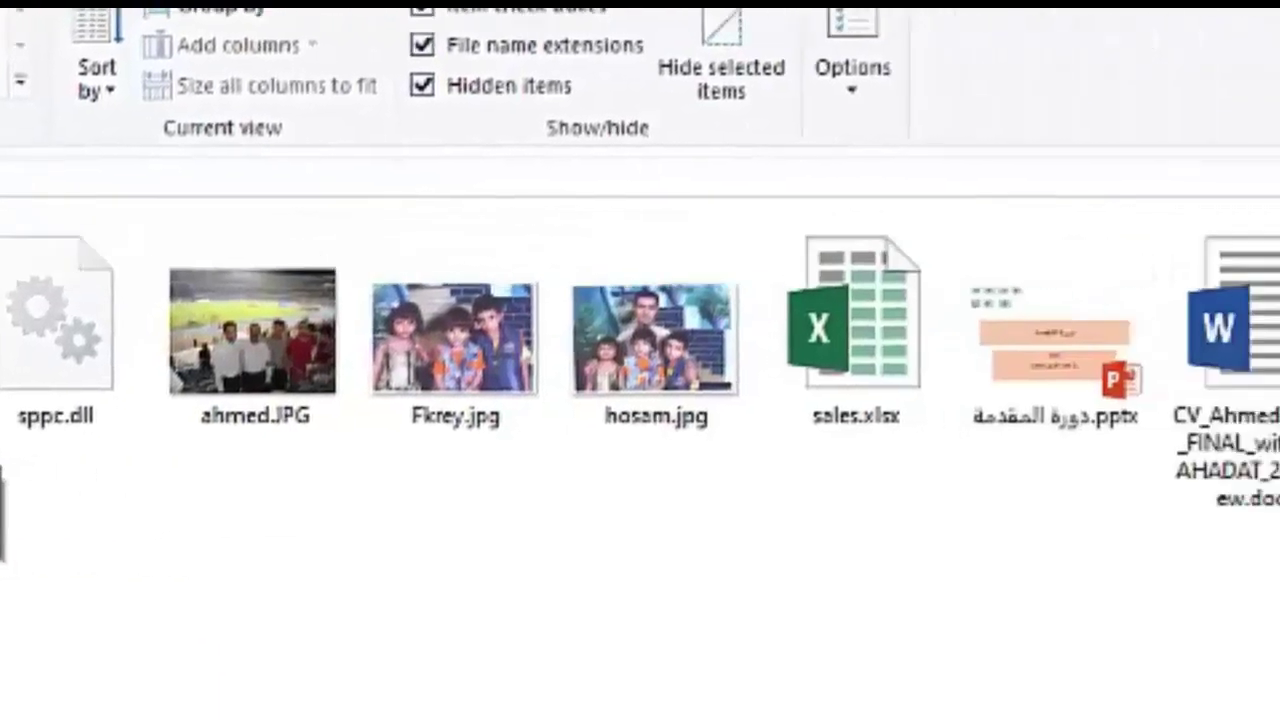
{"action": "left_click", "coordinate": [820, 393]}
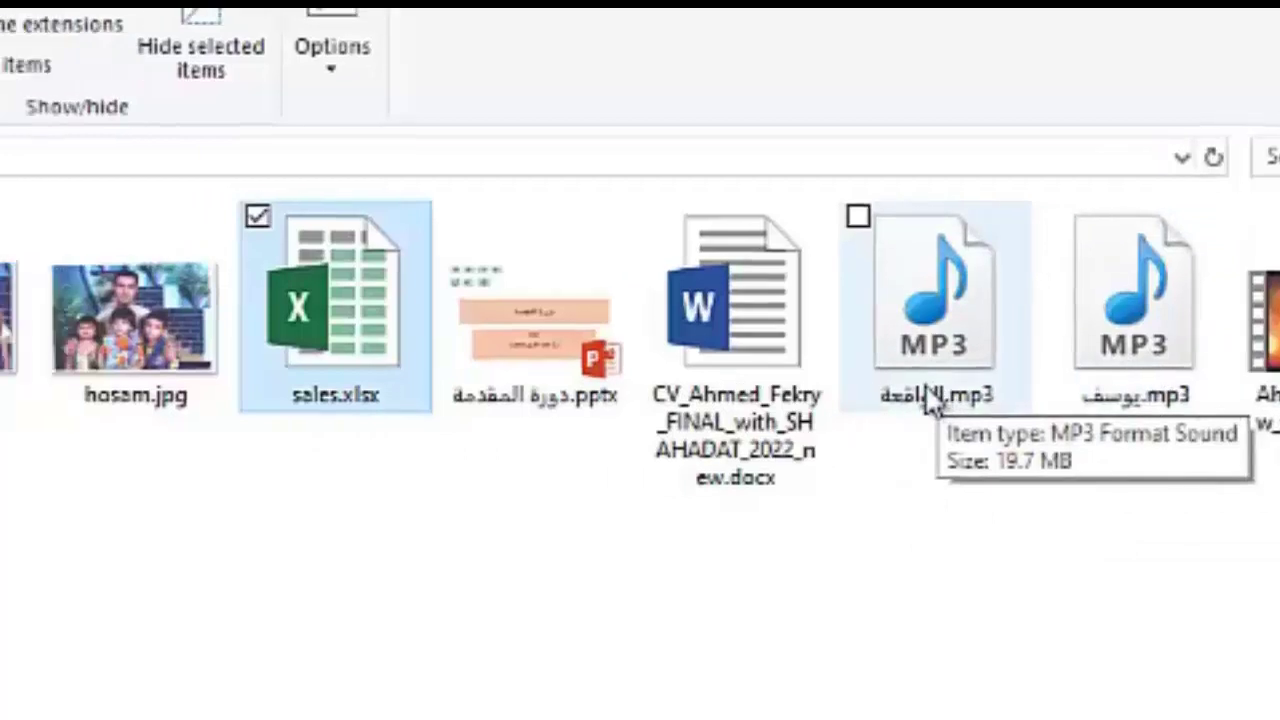
{"action": "left_click", "coordinate": [556, 428]}
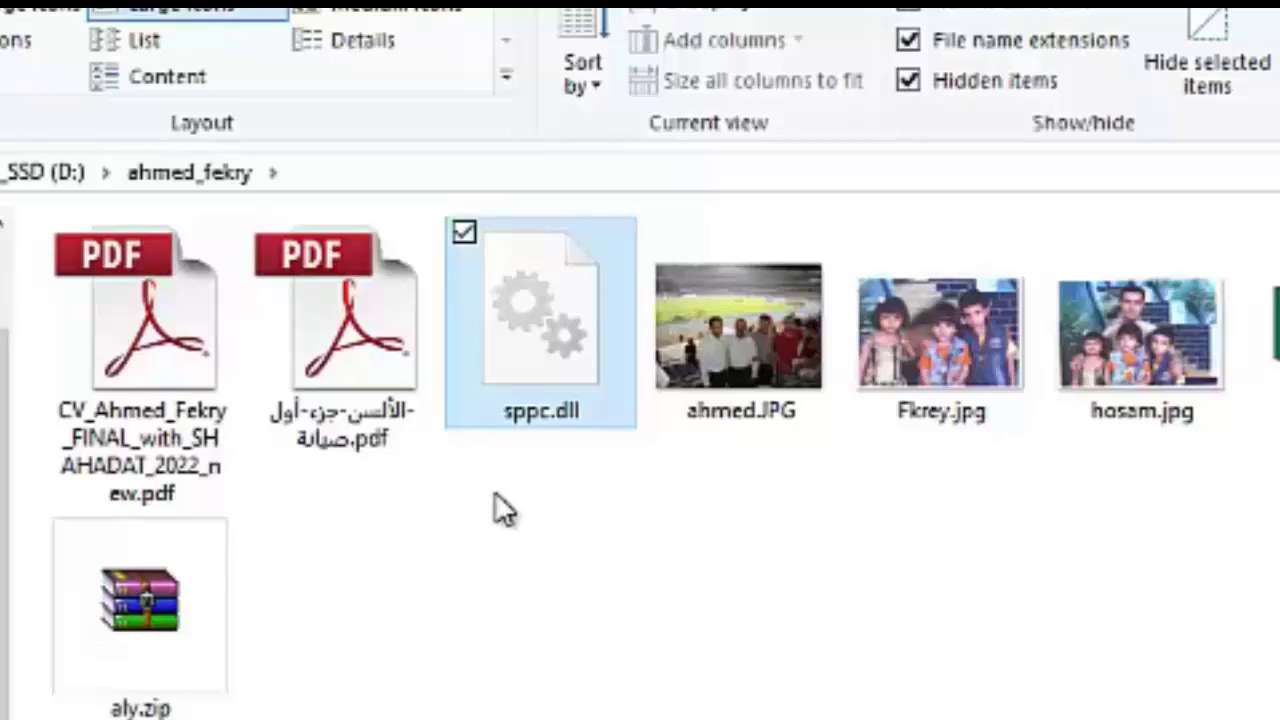
Open the computer maintenance PDF, look over its cover page, and close the document.
{"action": "left_click", "coordinate": [375, 410]}
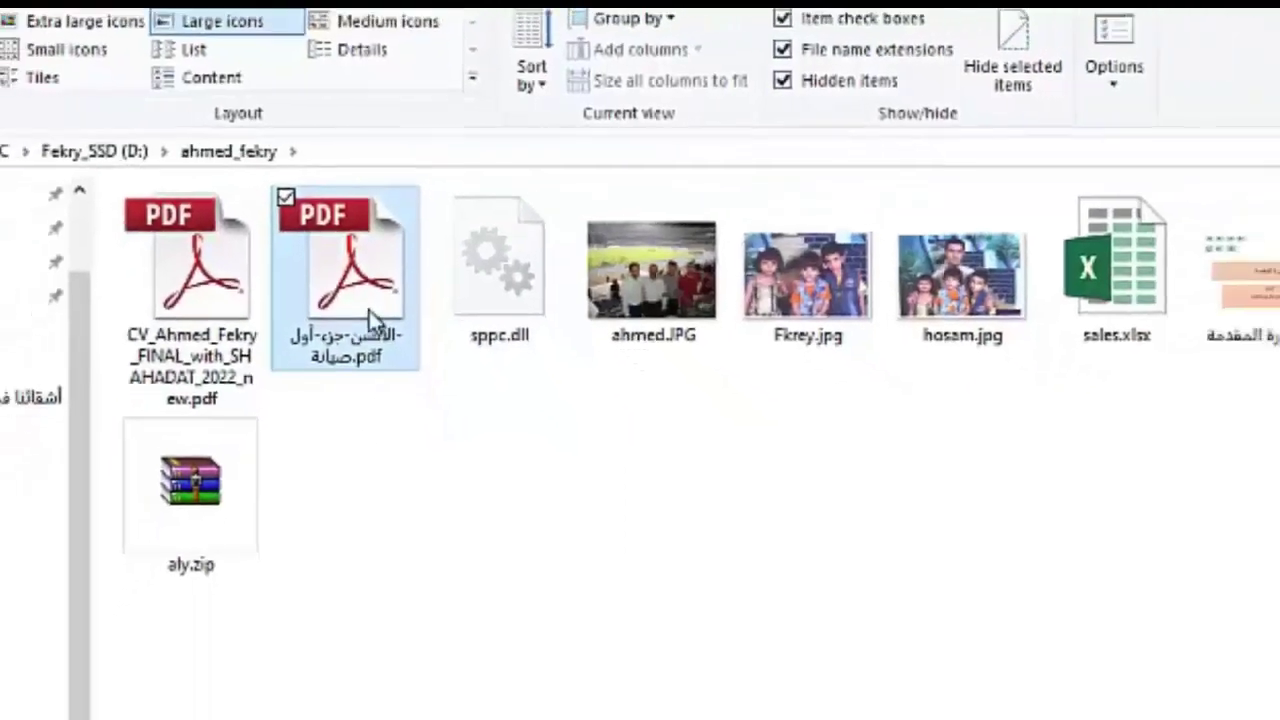
{"action": "double_click", "coordinate": [366, 193]}
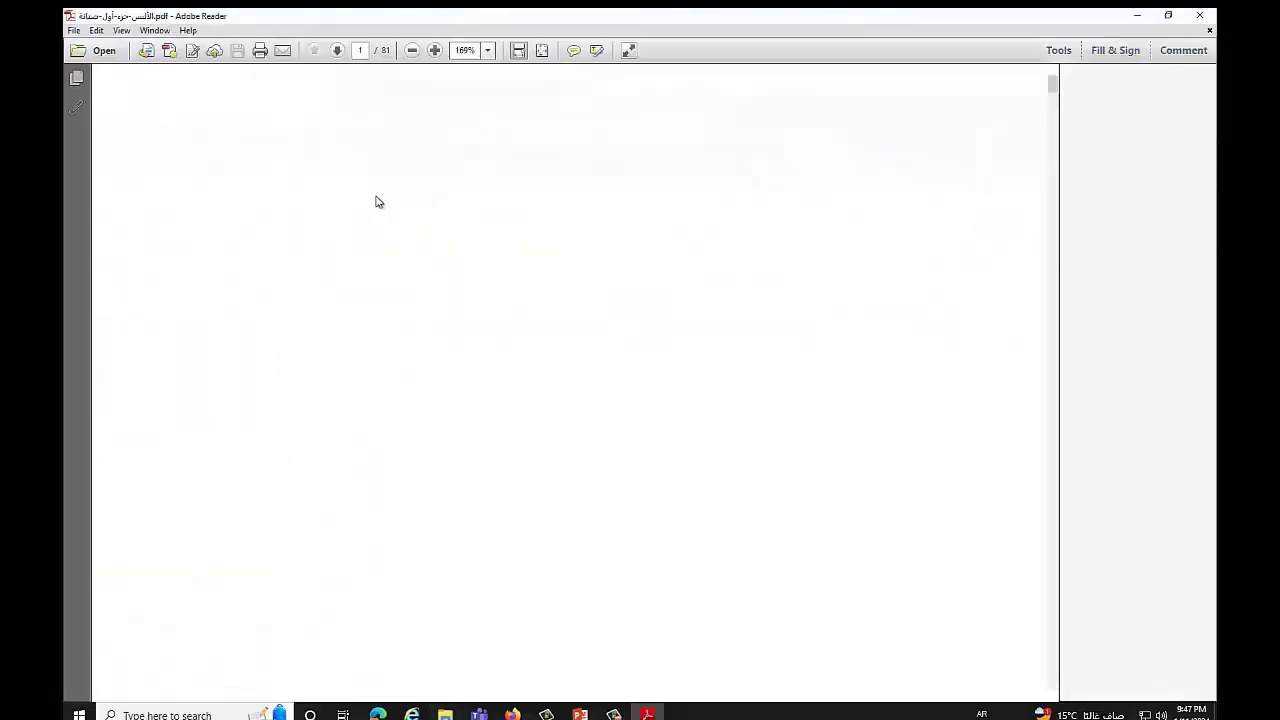
{"action": "scroll", "coordinate": [476, 230], "scroll_direction": "down", "scroll_amount": 5}
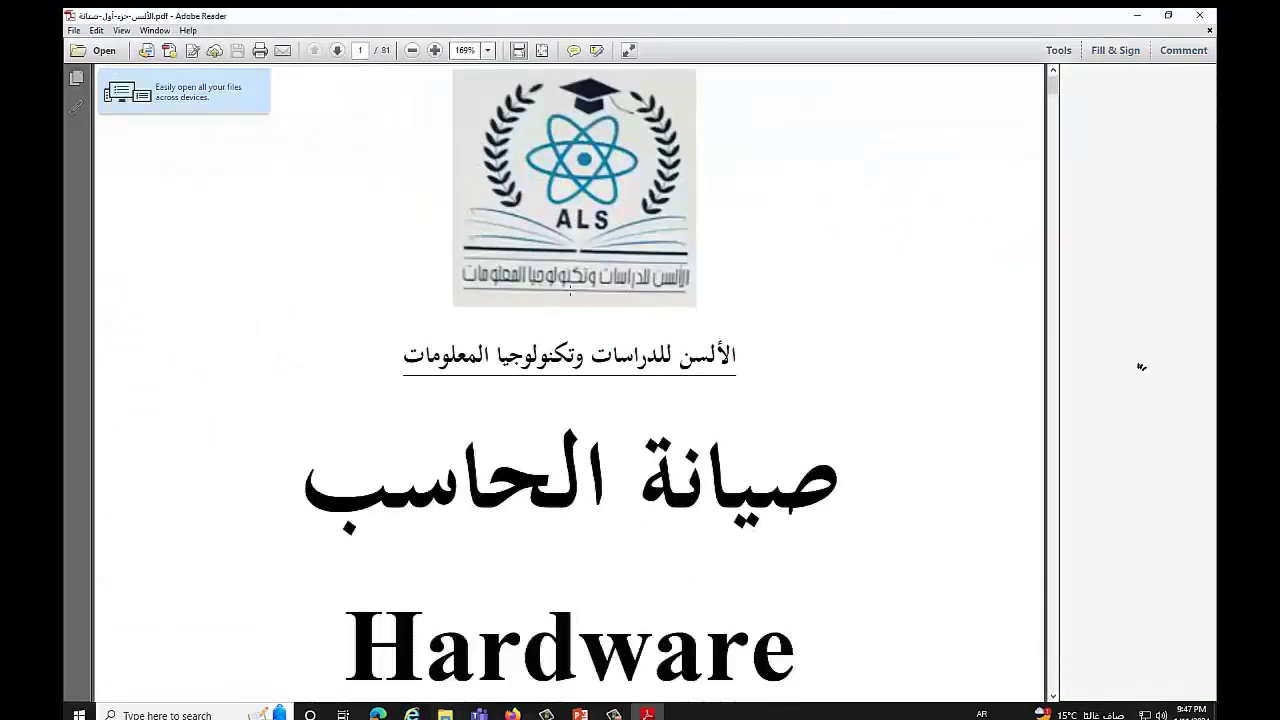
{"action": "scroll", "coordinate": [597, 306], "scroll_direction": "down", "scroll_amount": 2}
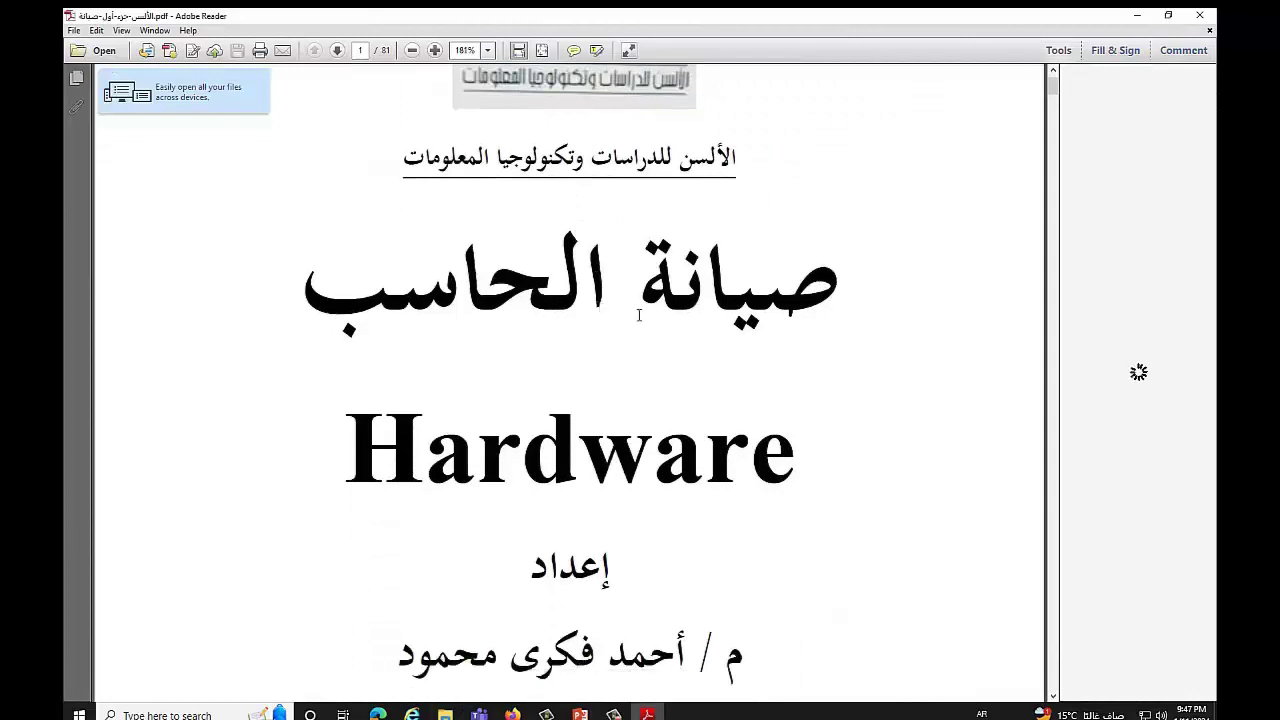
{"action": "left_click_drag", "start_coordinate": [736, 160], "coordinate": [707, 165]}
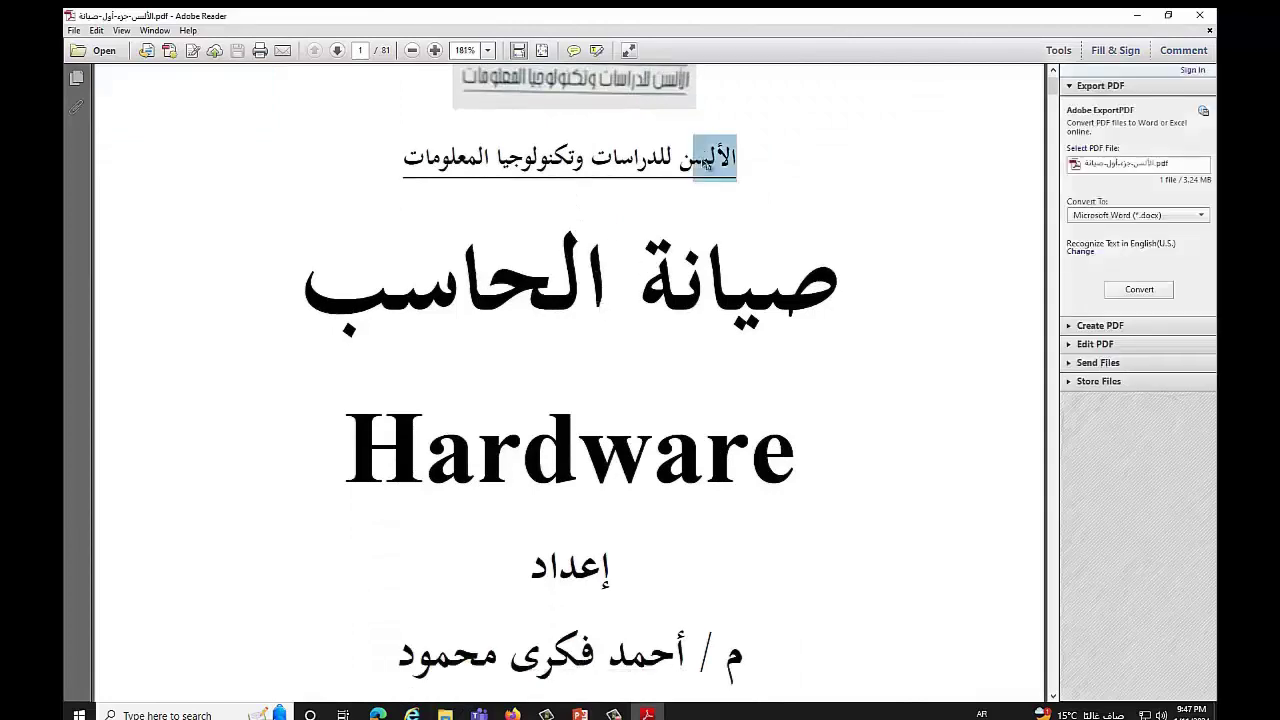
{"action": "key", "text": "alt+F4"}
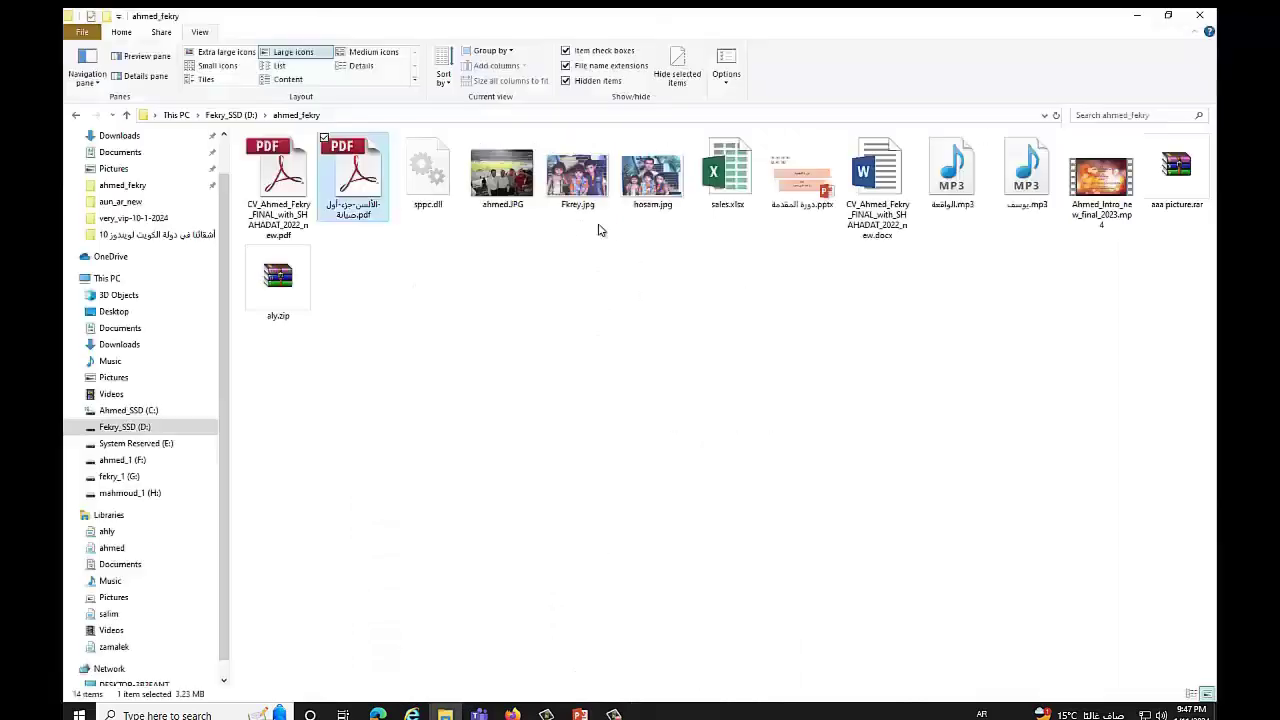
Open the CV in PDF format, then play the MP4 intro video from the same folder.
{"action": "left_click", "coordinate": [300, 216]}
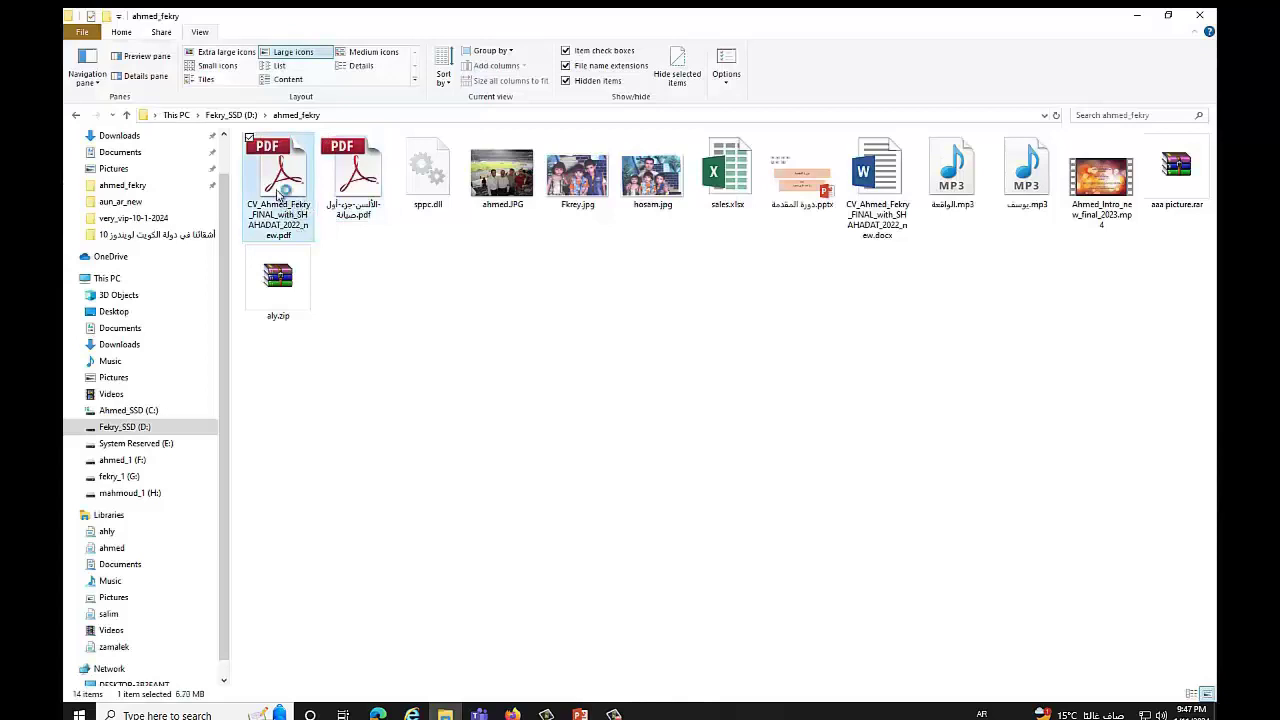
{"action": "double_click", "coordinate": [278, 193]}
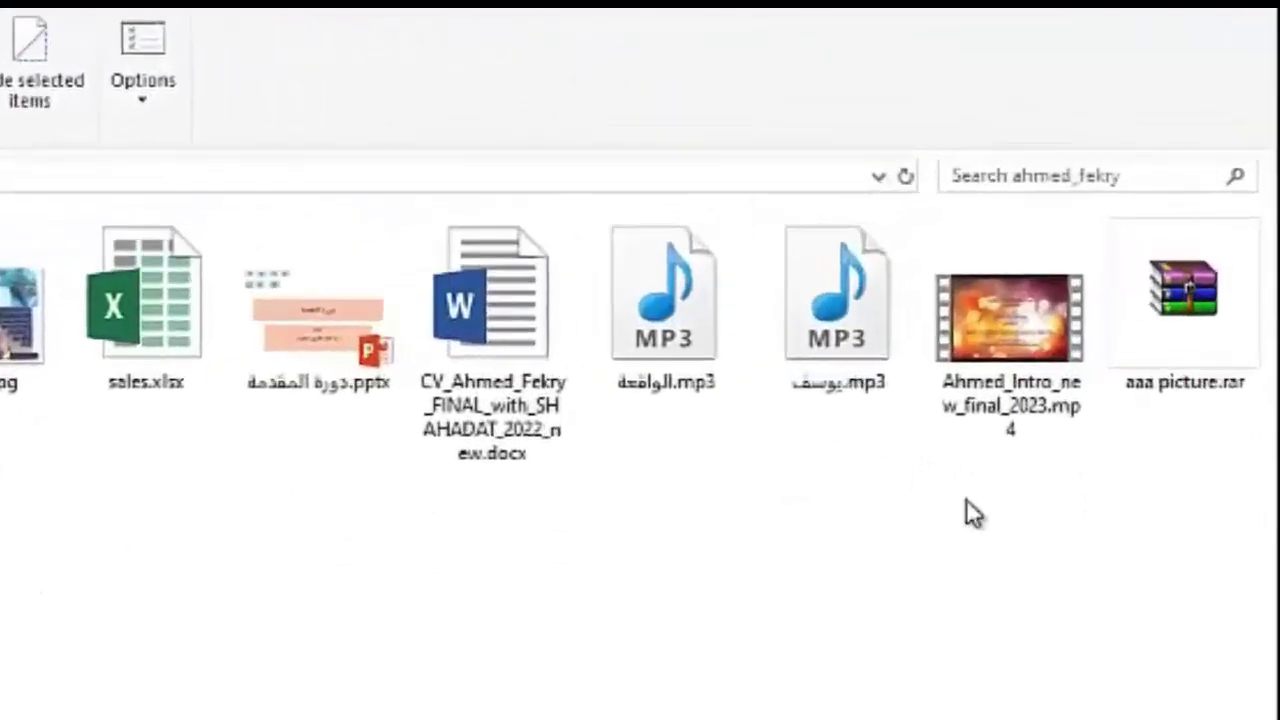
{"action": "left_click", "coordinate": [1030, 478]}
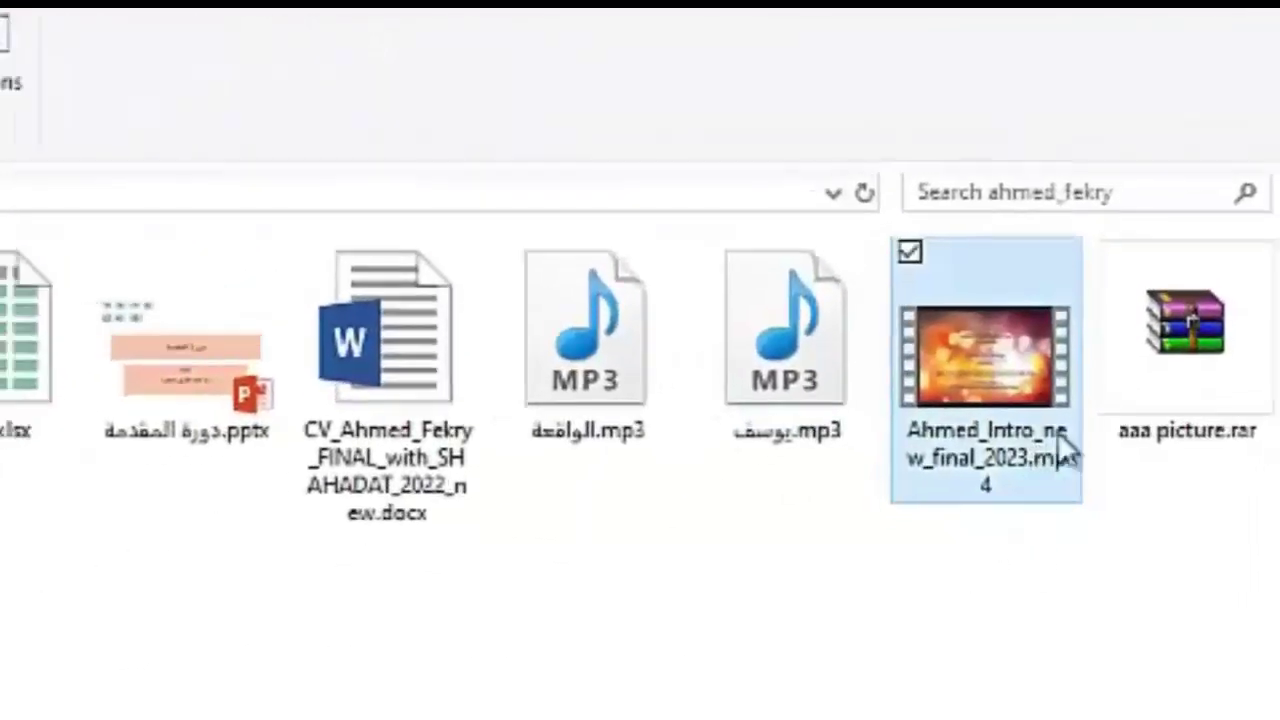
{"action": "double_click", "coordinate": [1110, 203]}
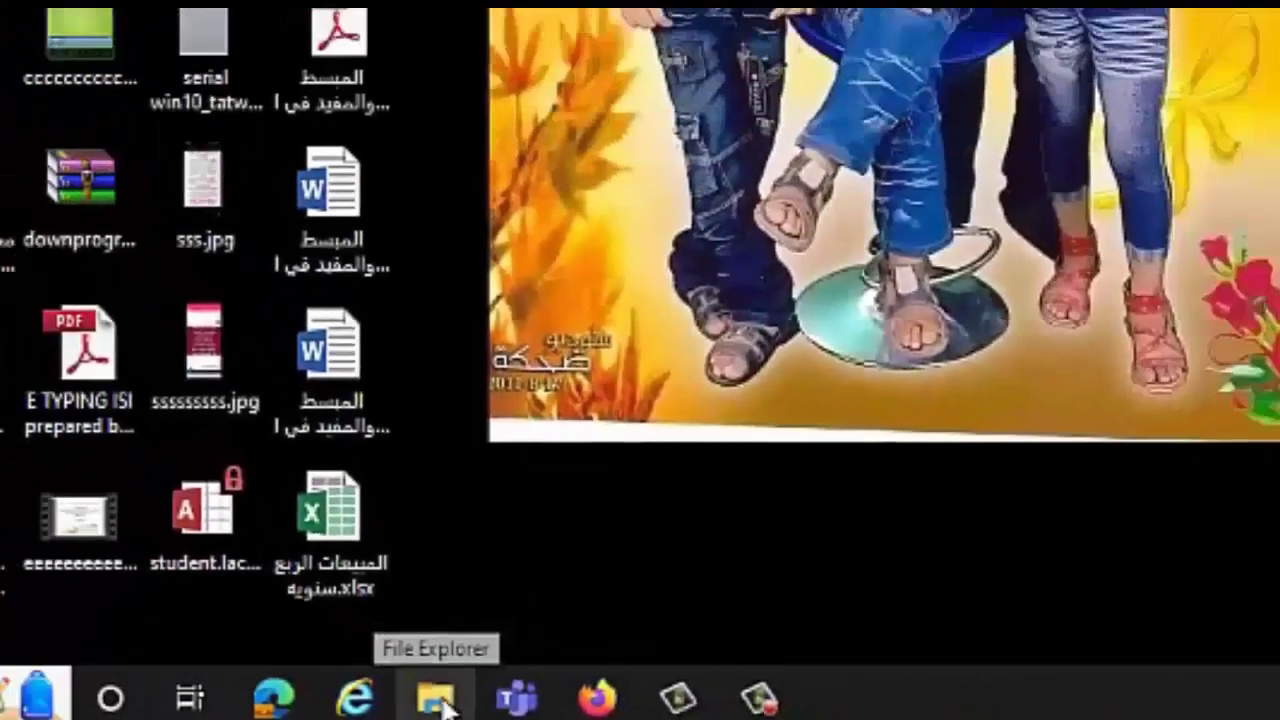
Open File Explorer and go to This PC.
{"action": "left_click", "coordinate": [430, 685]}
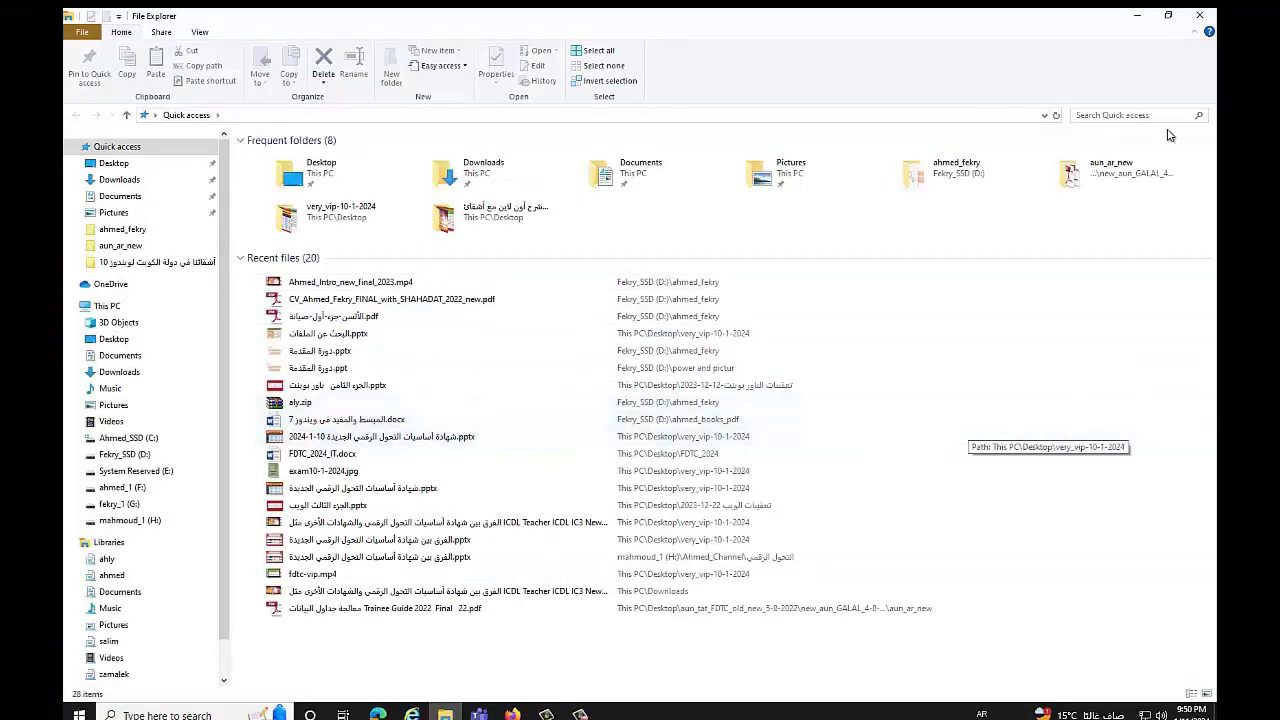
{"action": "left_click", "coordinate": [1137, 15]}
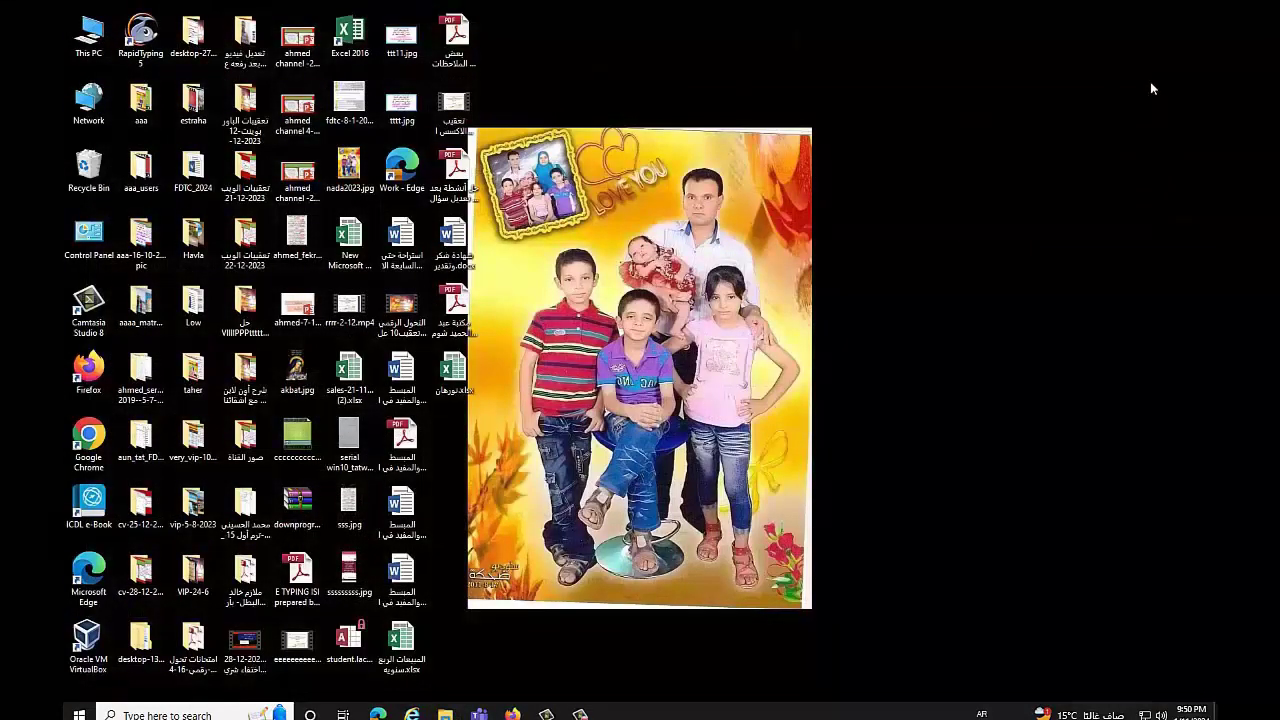
{"action": "key", "text": "alt+Tab"}
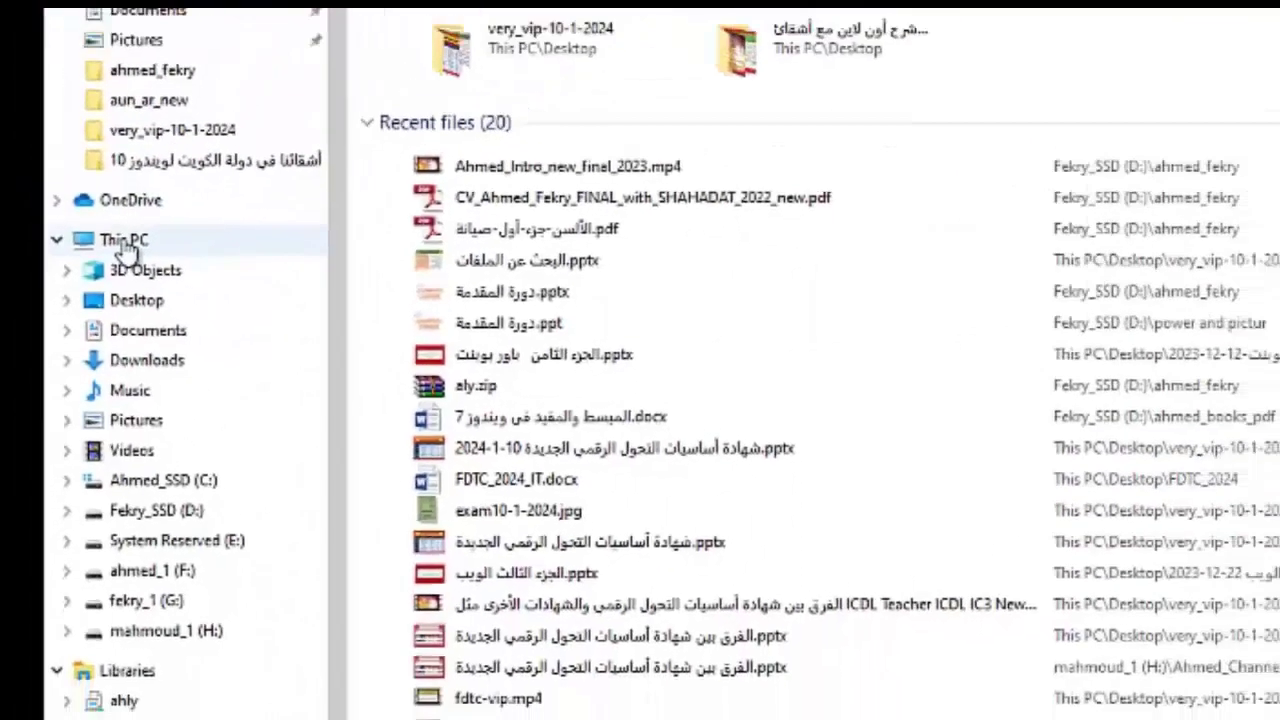
{"action": "left_click", "coordinate": [124, 241]}
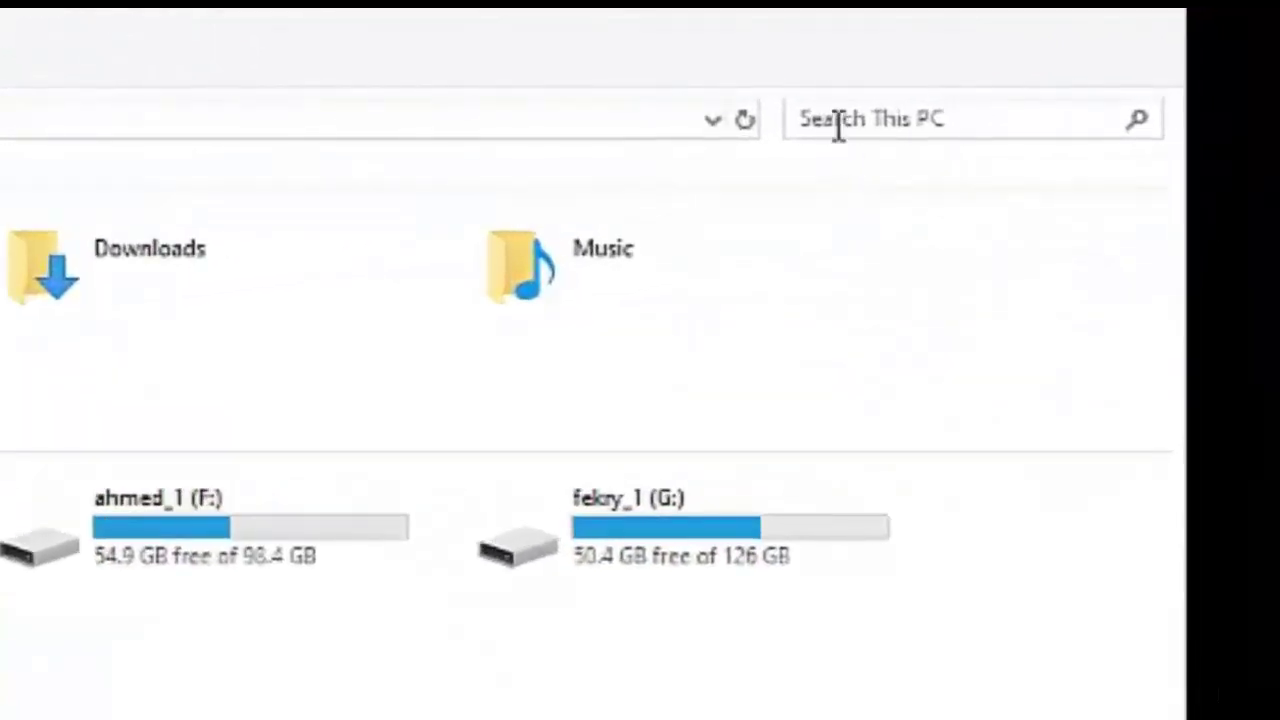
Search This PC for Word documents with *.docx, then for Excel workbooks with *.xlsx.
{"action": "left_click", "coordinate": [838, 120]}
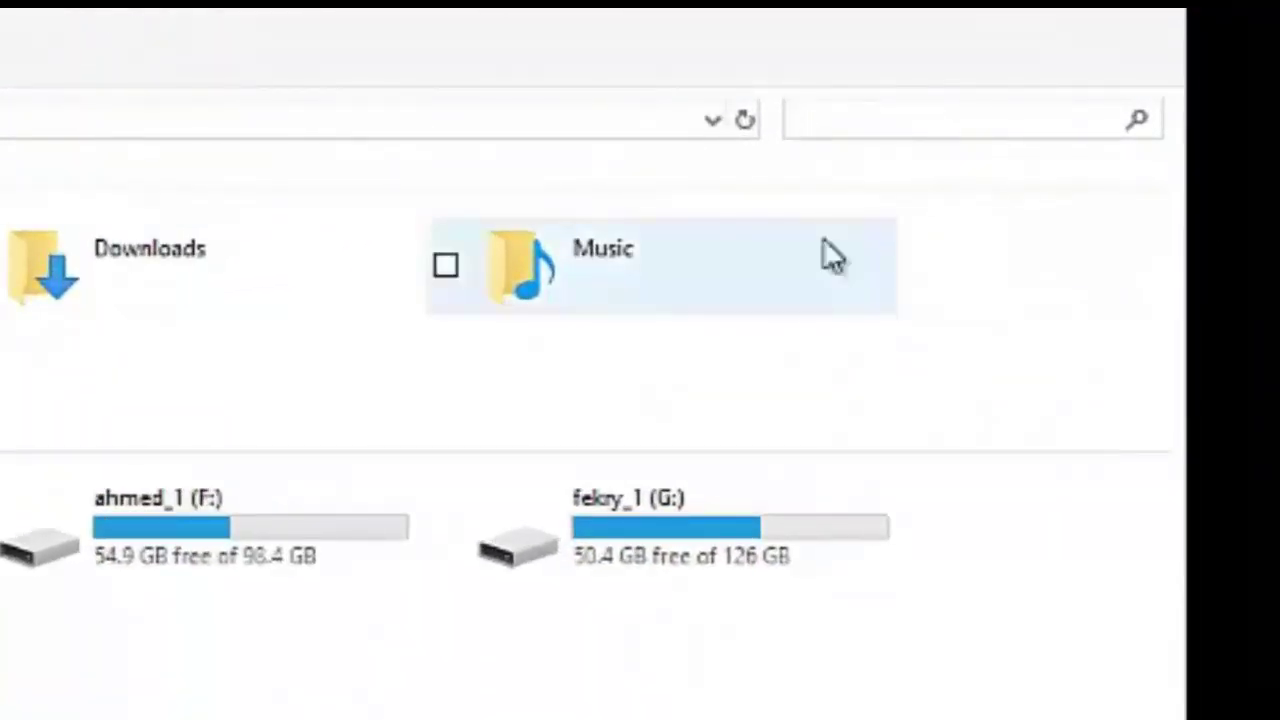
{"action": "type", "text": "*.do"}
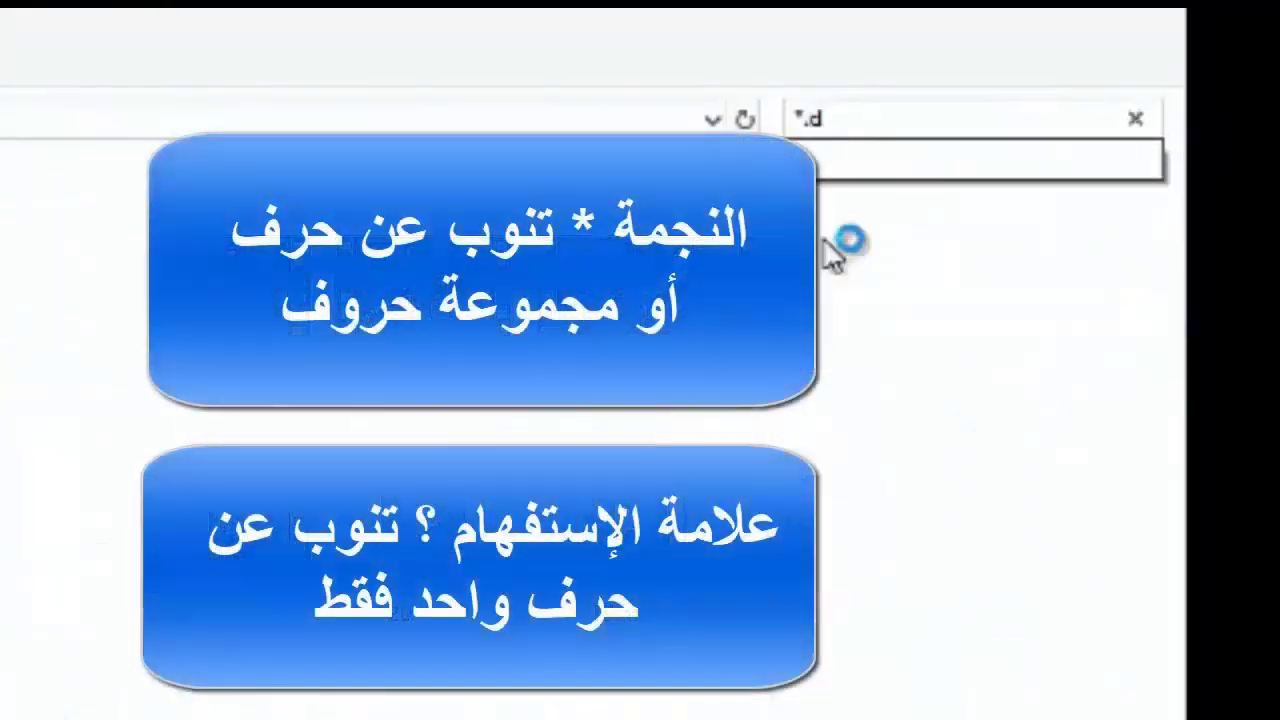
{"action": "type", "text": "cx"}
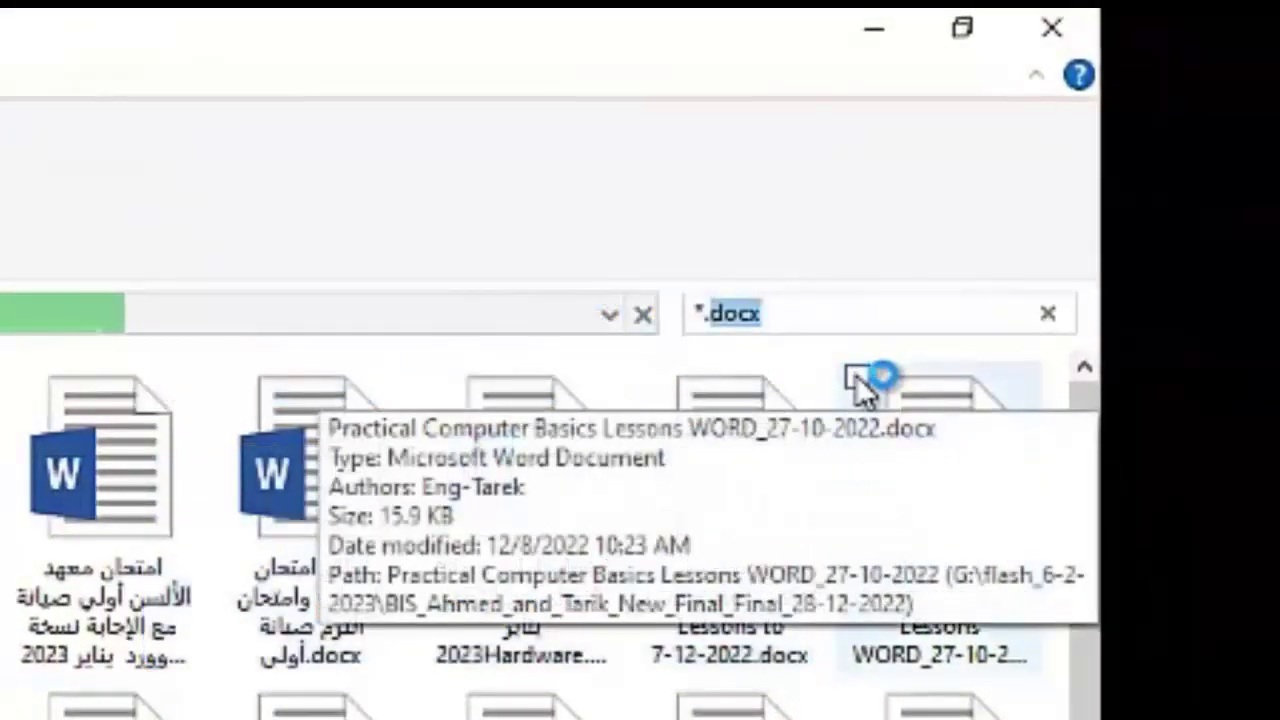
{"action": "type", "text": "xlsx"}
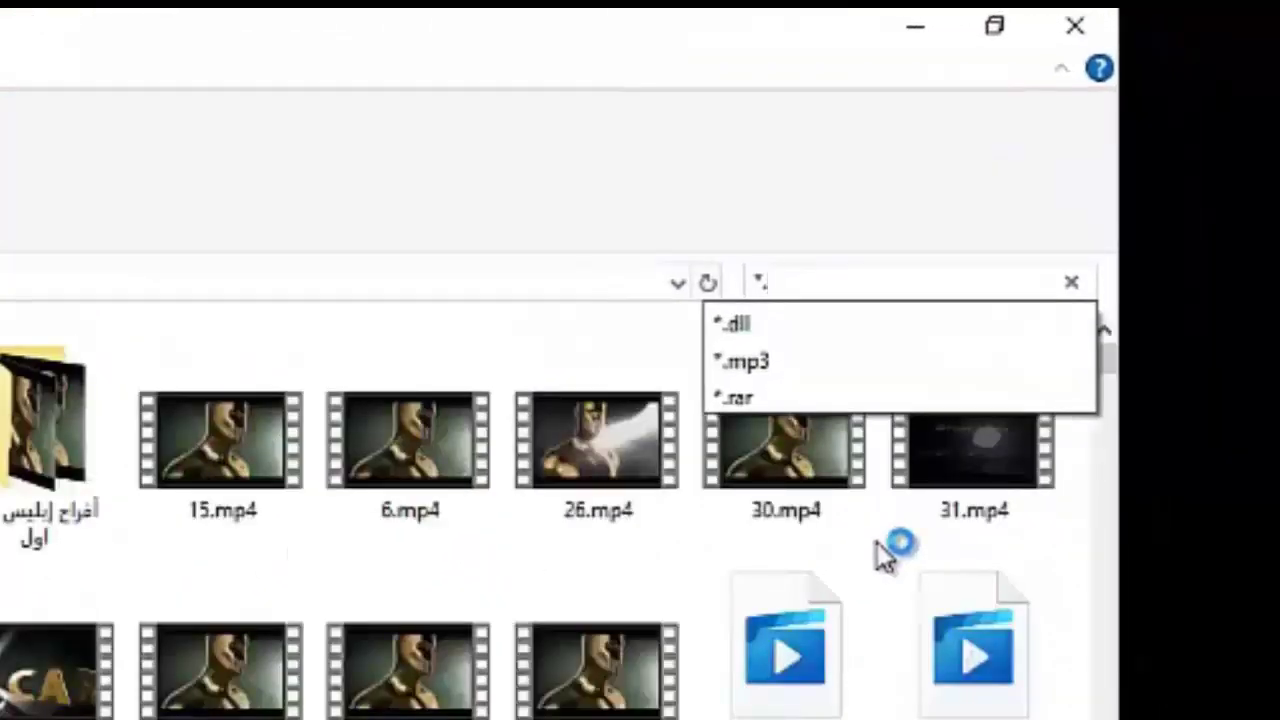
Search This PC for PowerPoint presentations with *.pptx, then for audio files with *.mp3.
{"action": "type", "text": "pptx"}
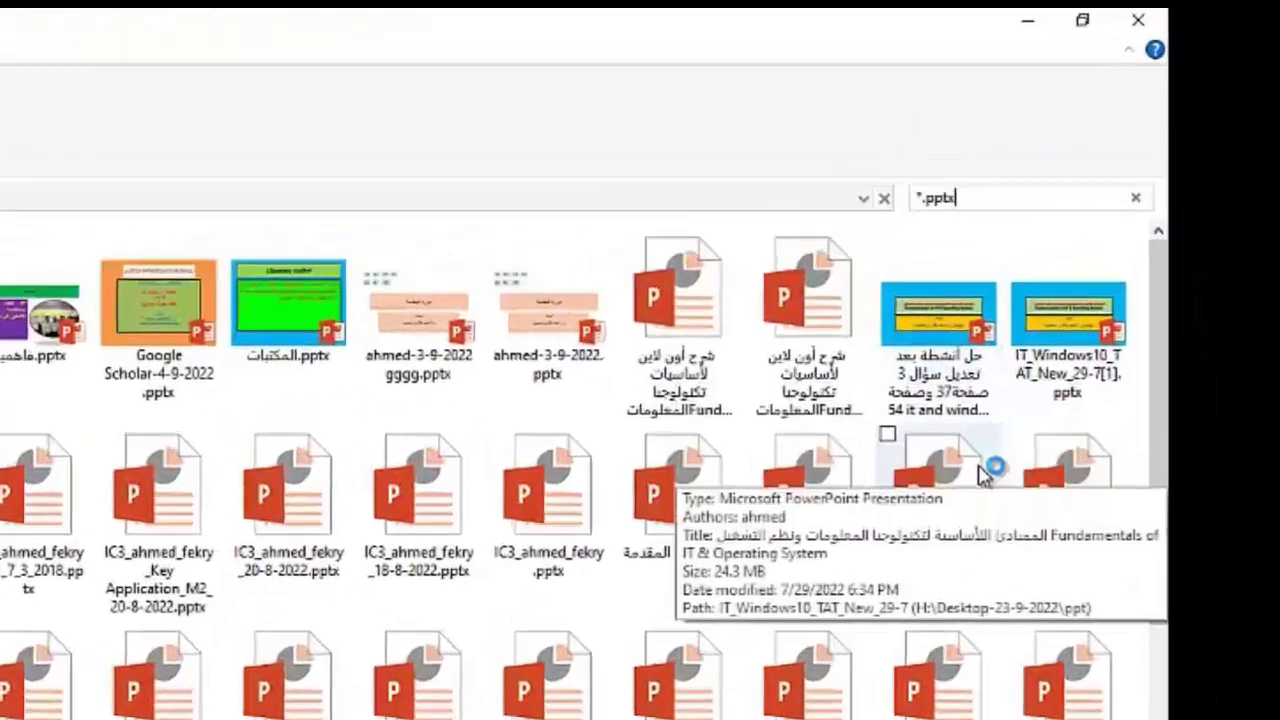
{"action": "key", "text": "BackSpace"}
{"action": "key", "text": "BackSpace"}
{"action": "key", "text": "BackSpace"}
{"action": "key", "text": "BackSpace"}
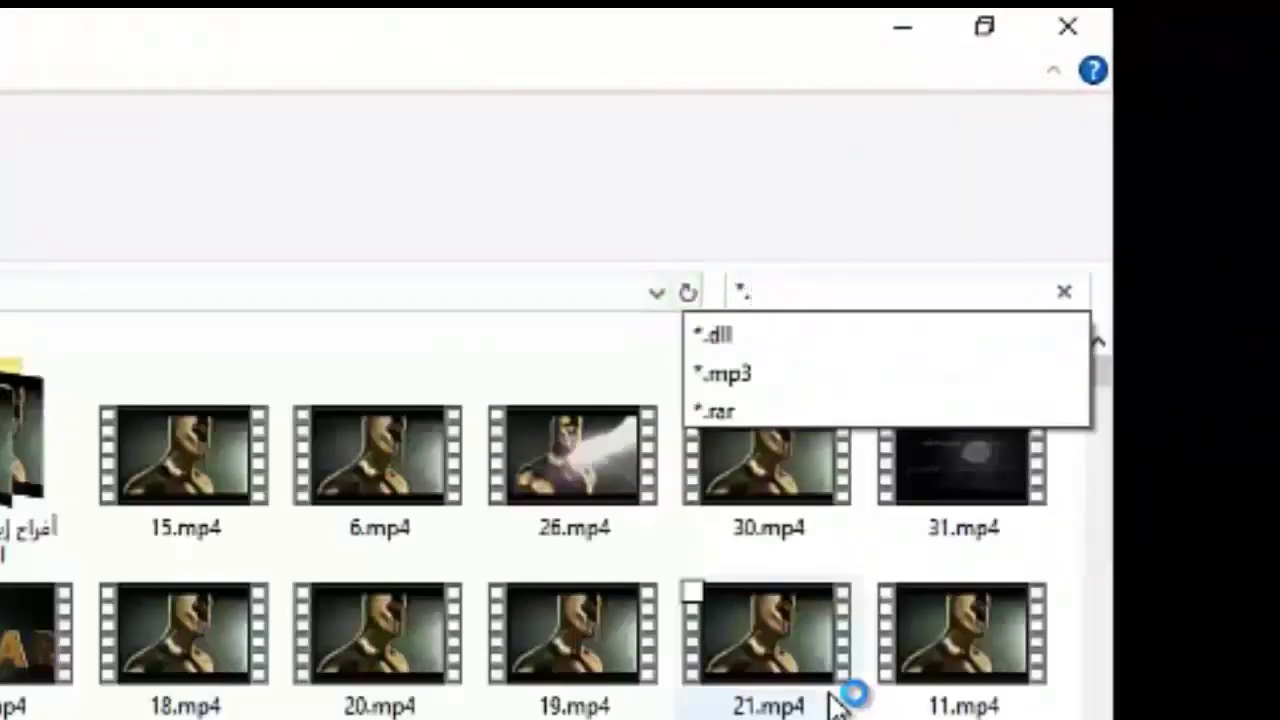
{"action": "type", "text": "mp3"}
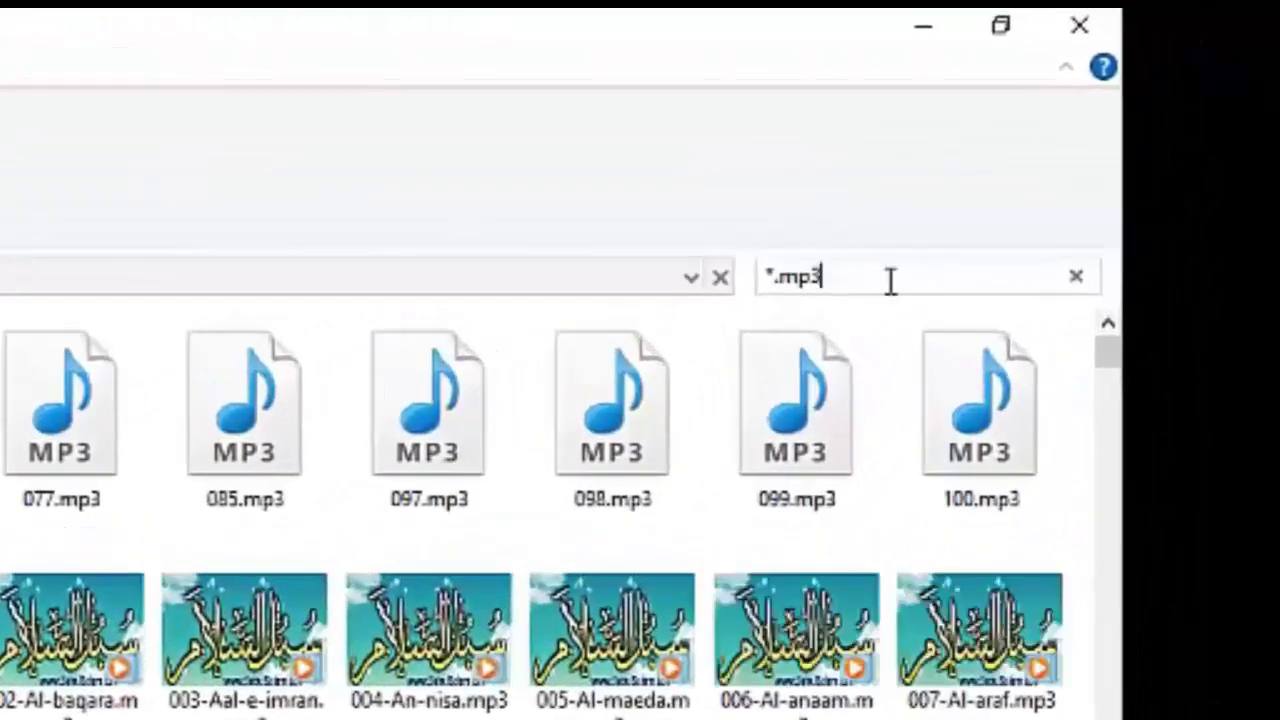
Search This PC for video files with *.mp4, then for system library files with *.dll.
{"action": "type", "text": "4"}
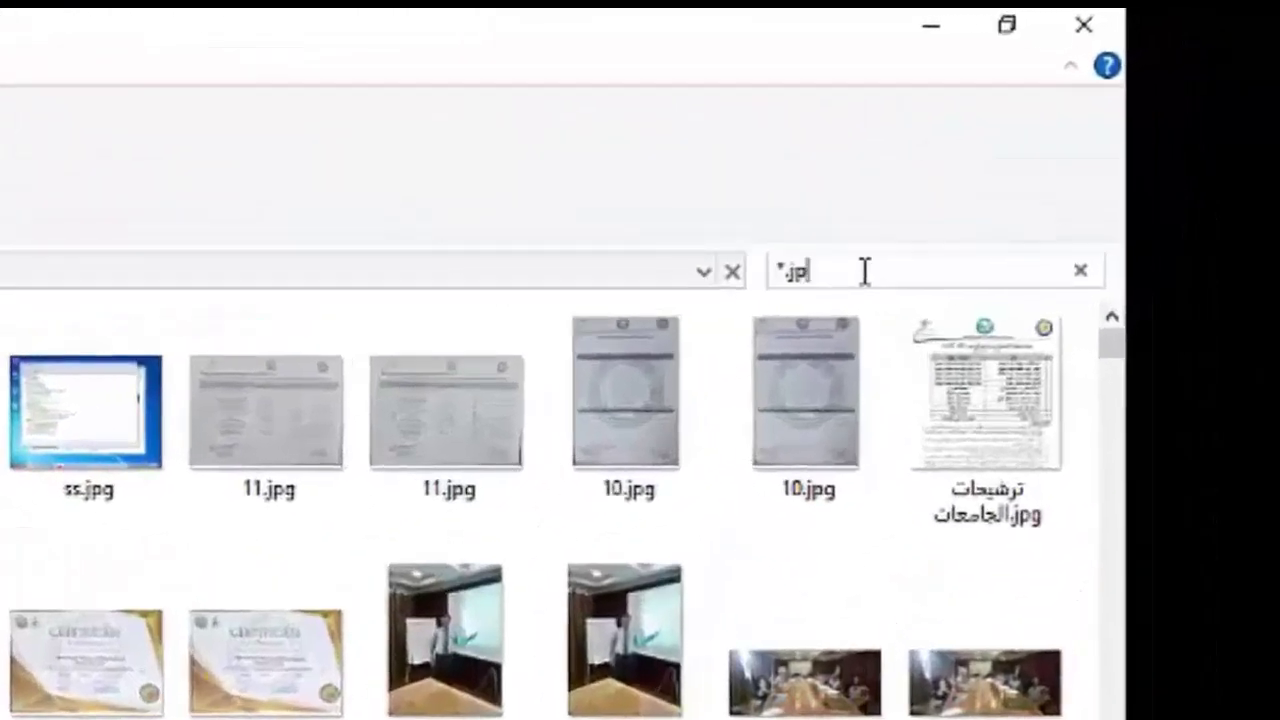
{"action": "key", "text": "BackSpace"}
{"action": "key", "text": "BackSpace"}
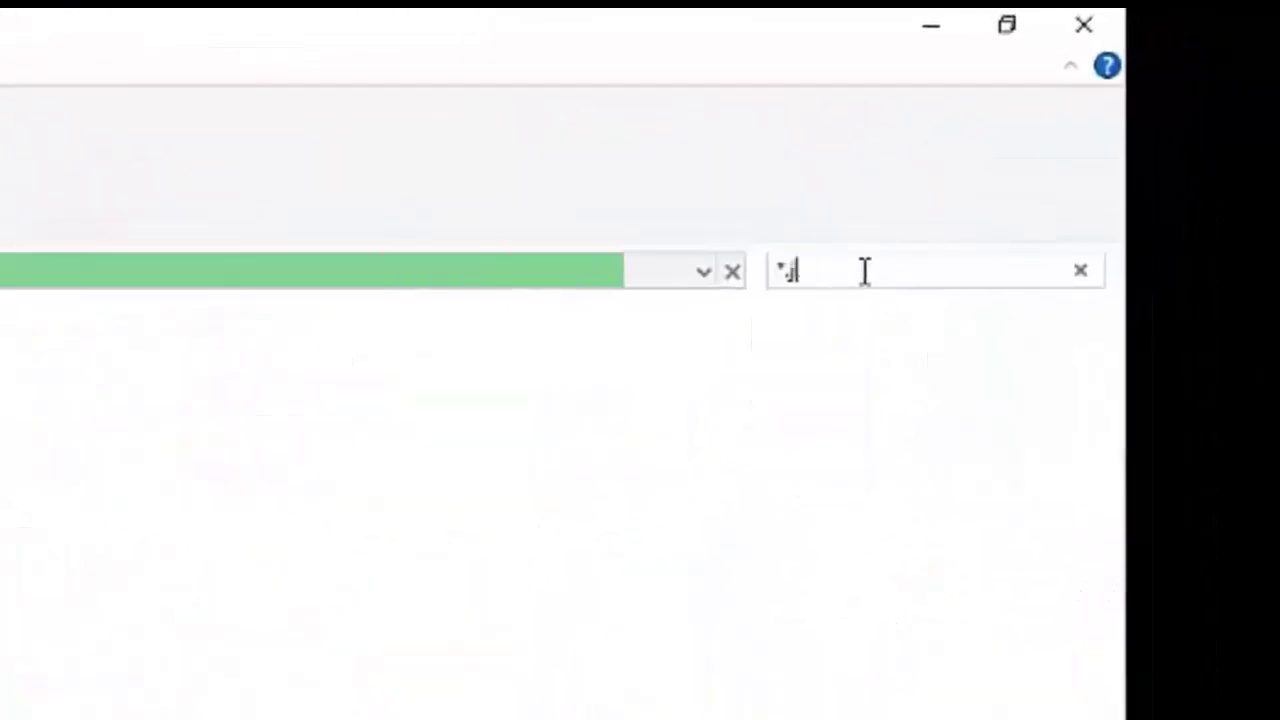
{"action": "key", "text": "BackSpace"}
{"action": "type", "text": "dll"}
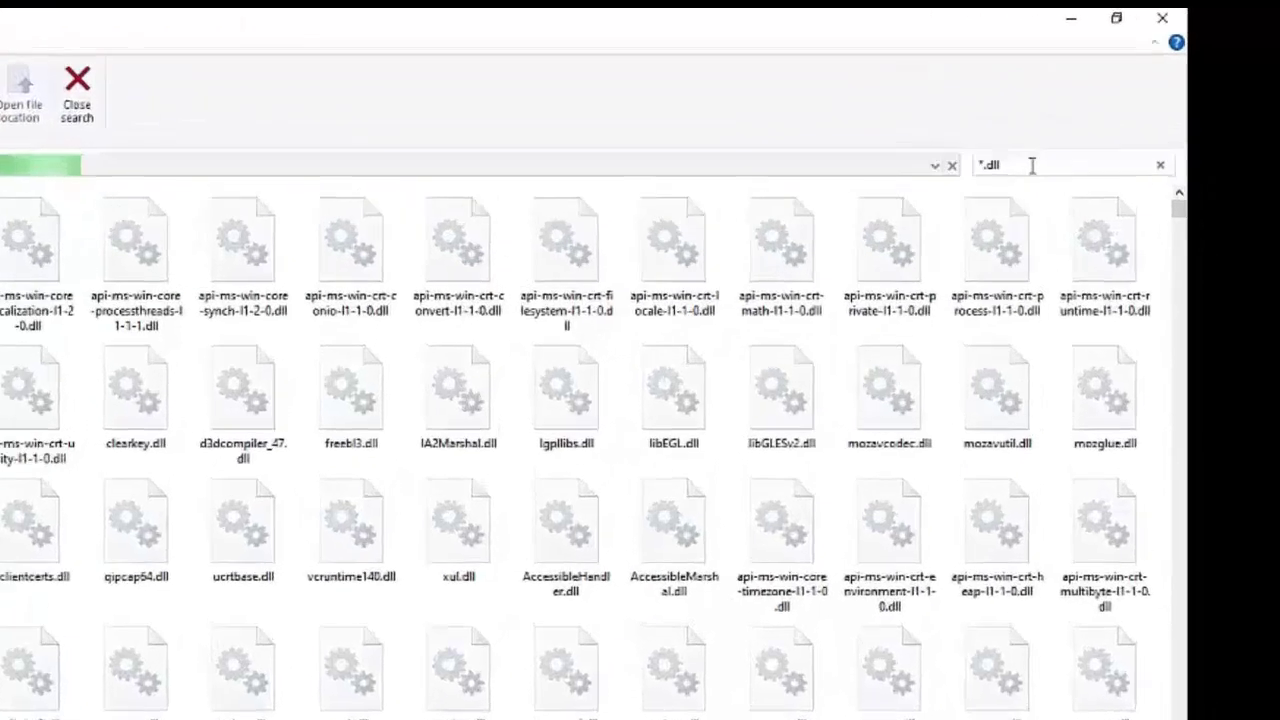
Replace the search extension to find compressed files with *.zip.
{"action": "key", "text": "BackSpace"}
{"action": "key", "text": "BackSpace"}
{"action": "key", "text": "BackSpace"}
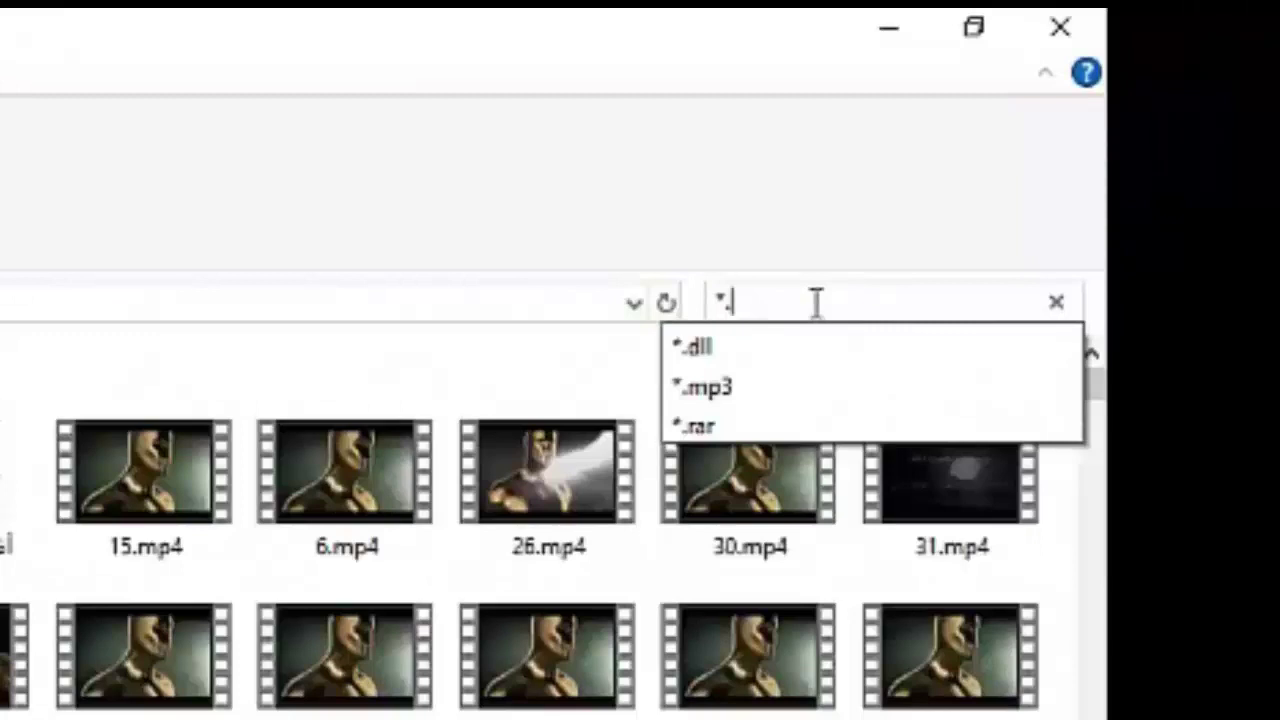
{"action": "type", "text": "z"}
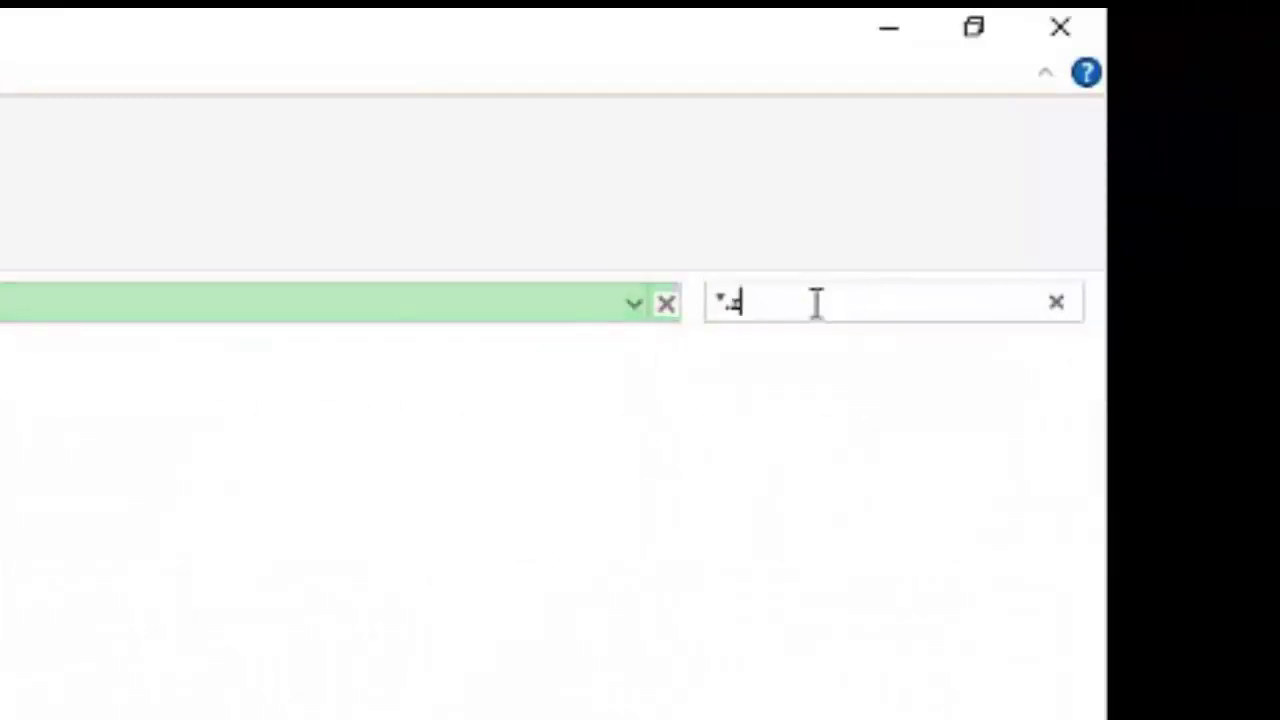
{"action": "type", "text": "ip"}
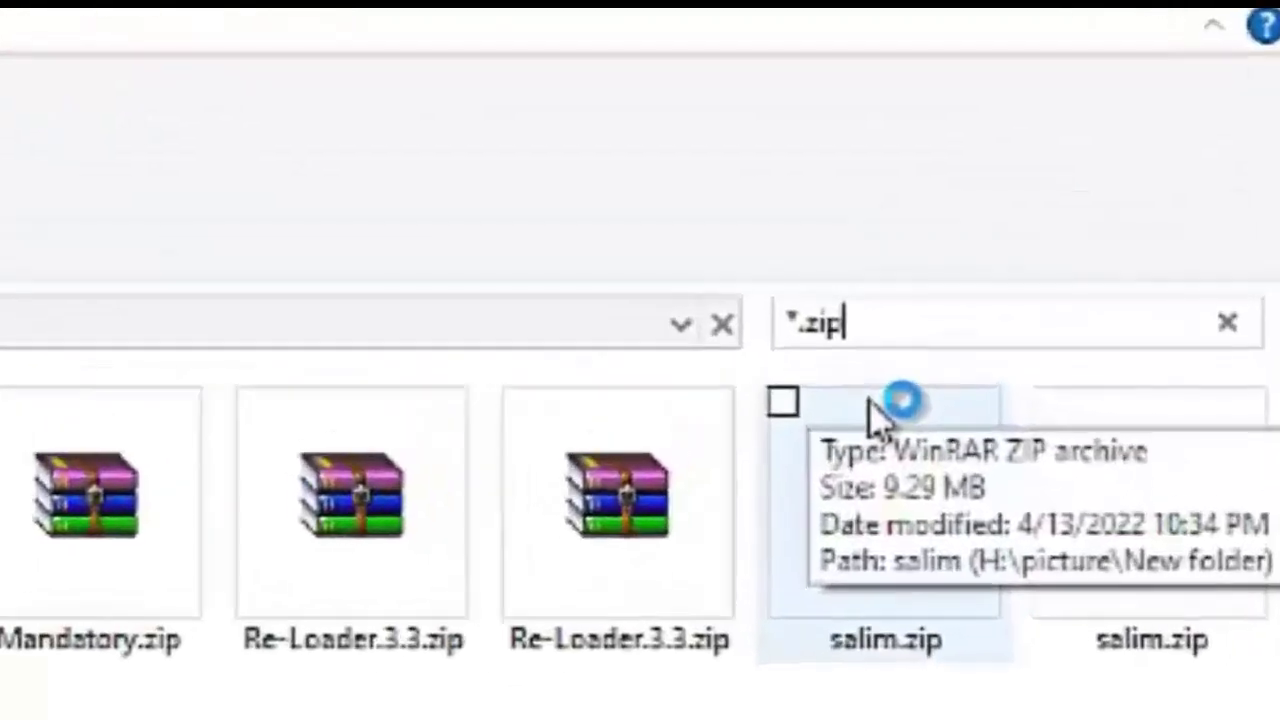
Replace the search extension and run a search for WinRAR archives with *.rar.
{"action": "key", "text": "BackSpace"}
{"action": "key", "text": "BackSpace"}
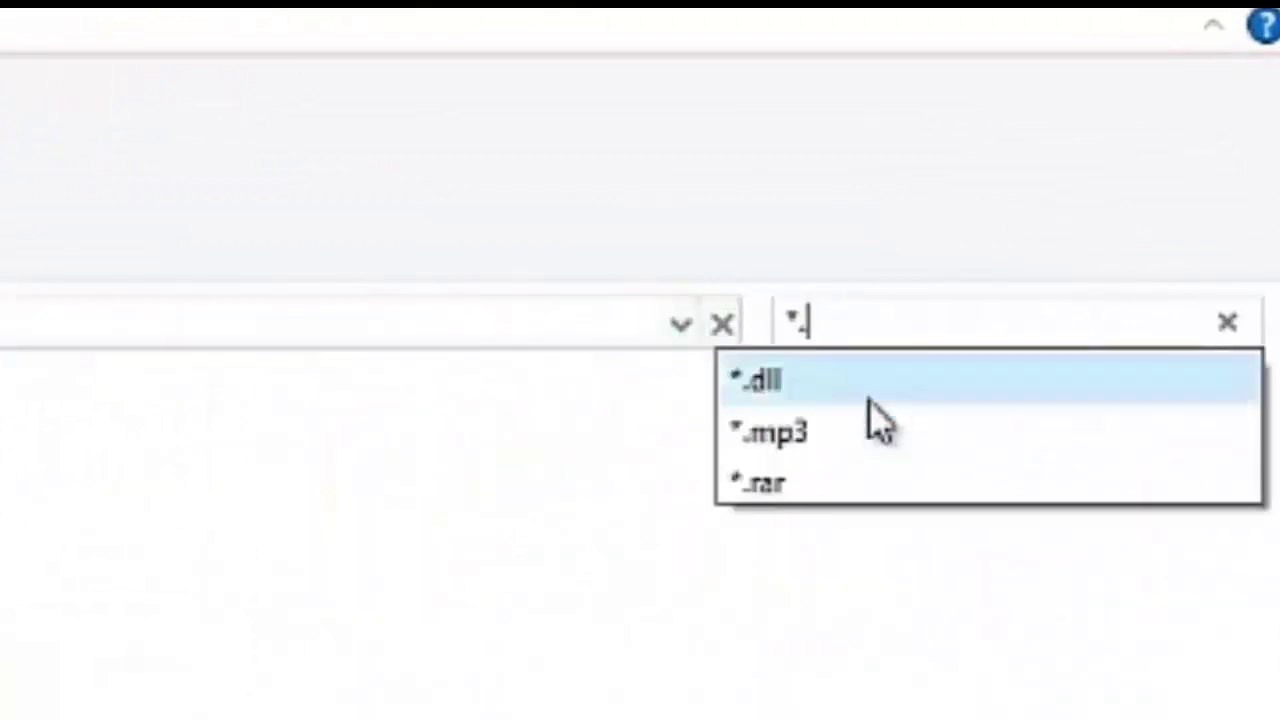
{"action": "type", "text": "rar"}
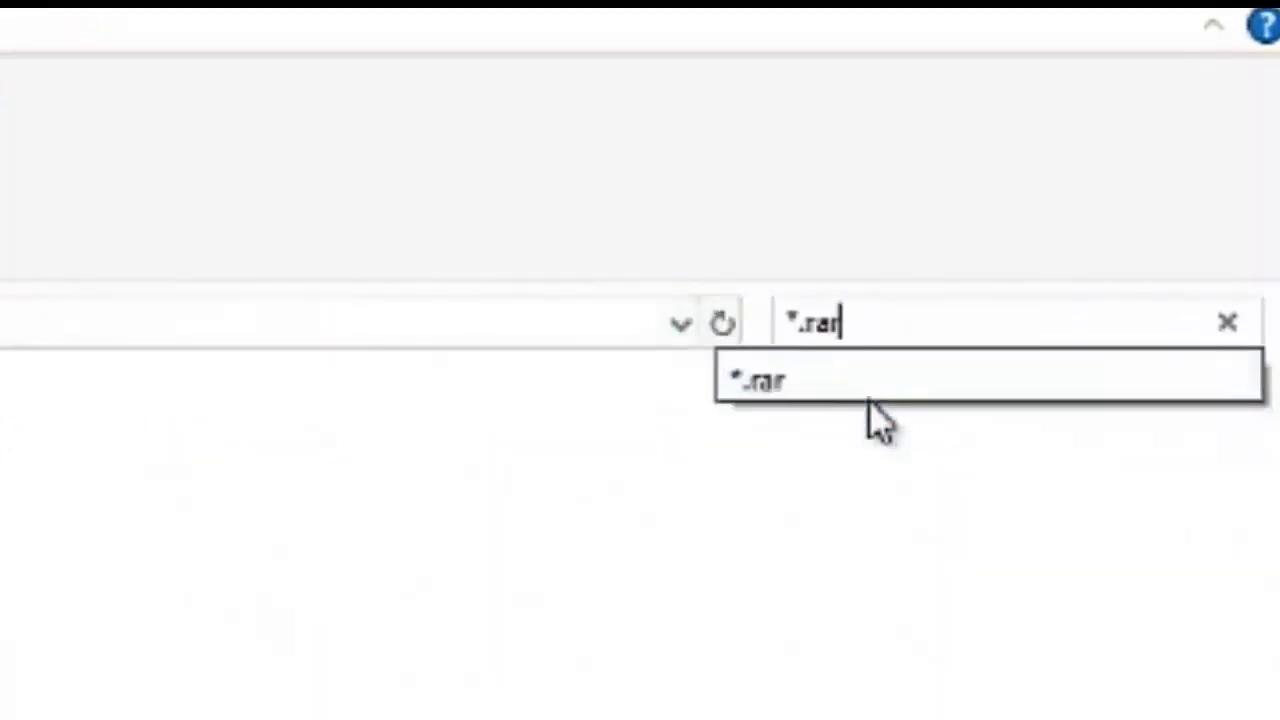
{"action": "key", "text": "Return"}
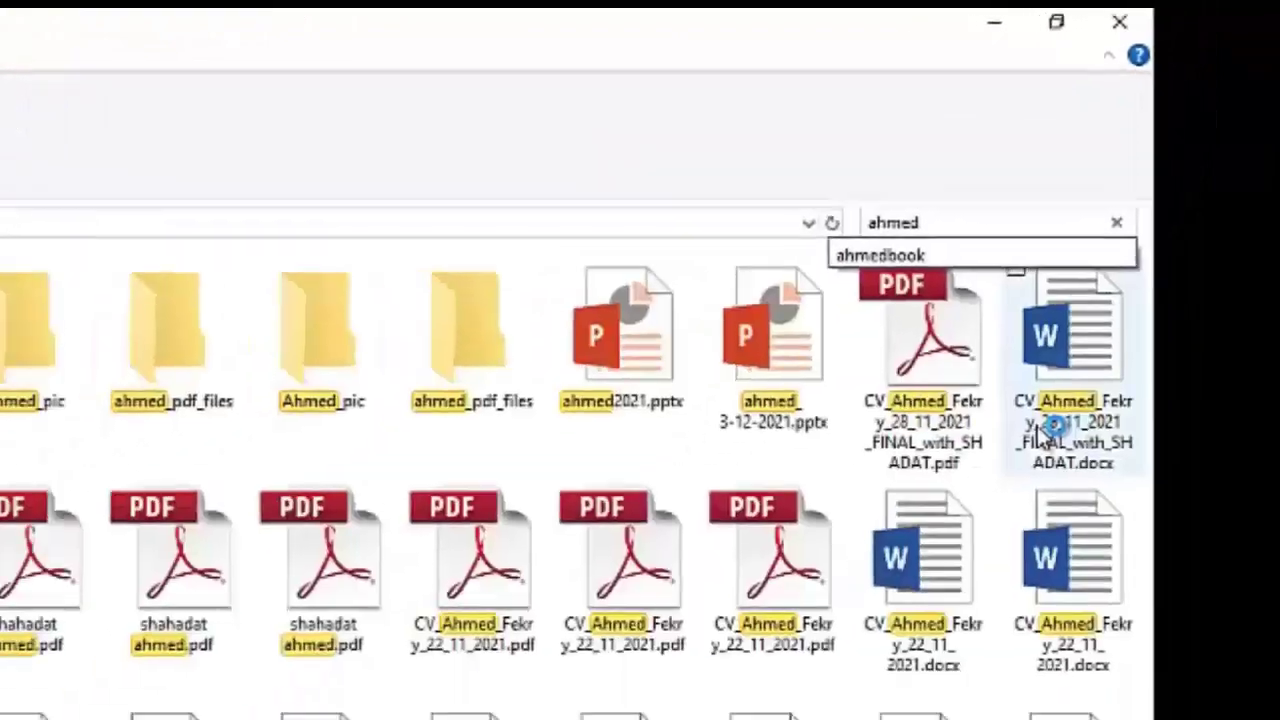
Restrict the name search in This PC to .docx files, then replace the extension with the * wildcard to cover all file types.
{"action": "type", "text": ".docx"}
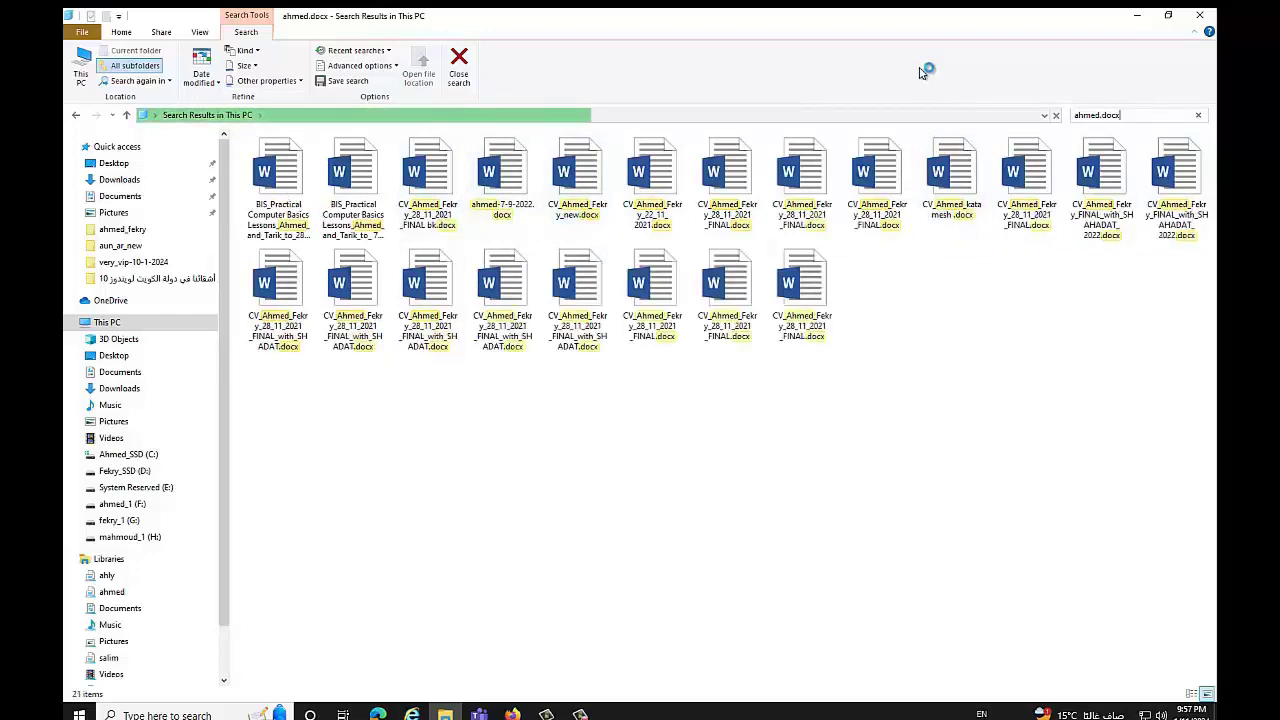
{"action": "key", "text": "BackSpace"}
{"action": "key", "text": "BackSpace"}
{"action": "key", "text": "BackSpace"}
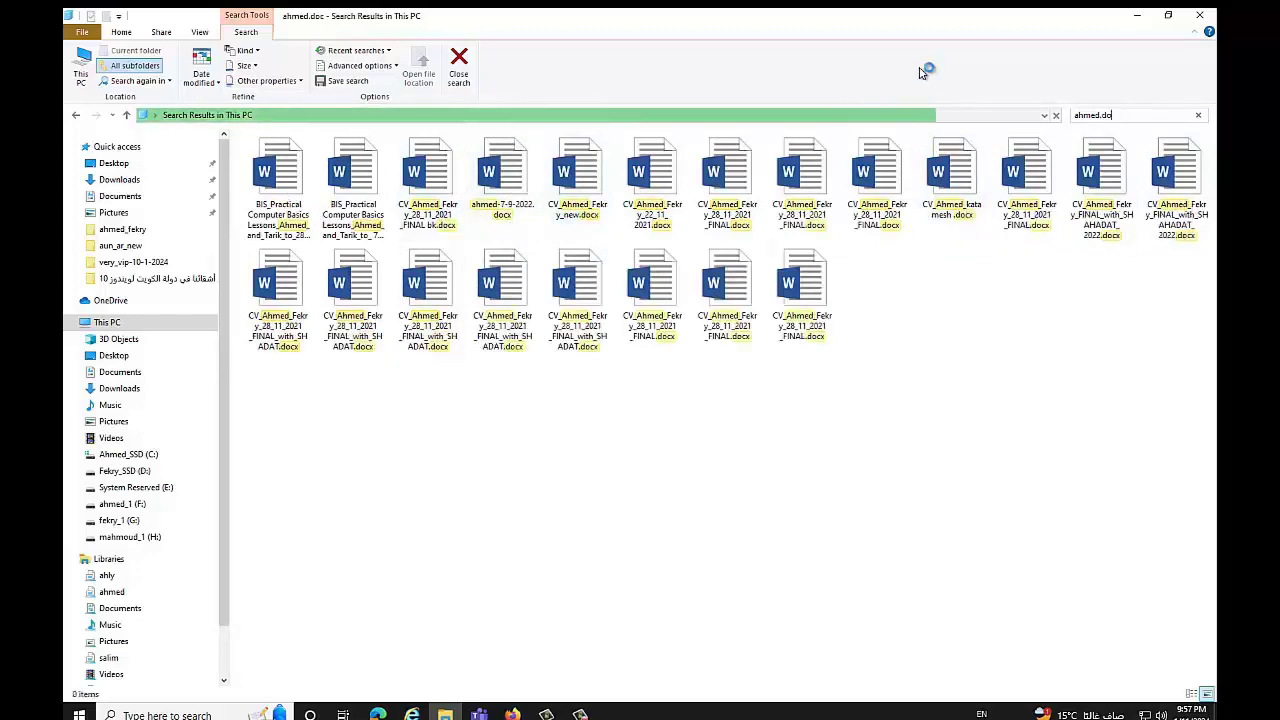
{"action": "key", "text": "BackSpace"}
{"action": "type", "text": "*"}
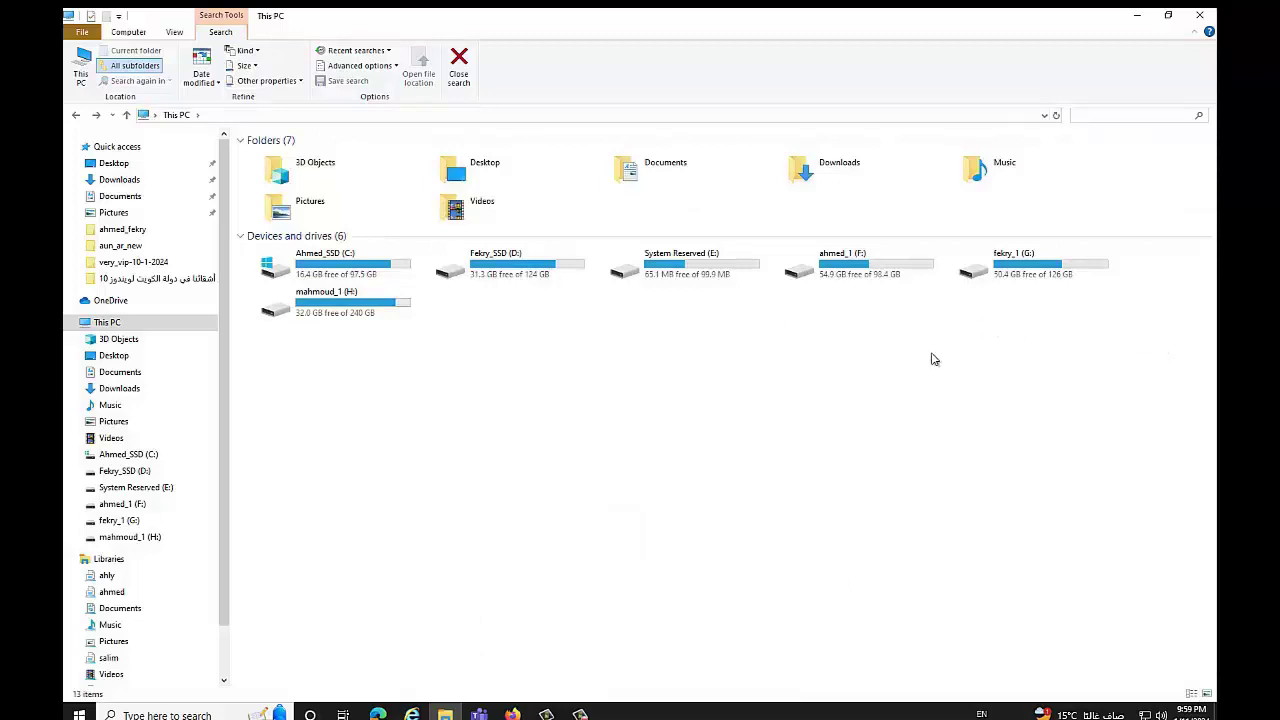
Open the D: drive and search only that drive for files matching "cv".
{"action": "double_click", "coordinate": [526, 268]}
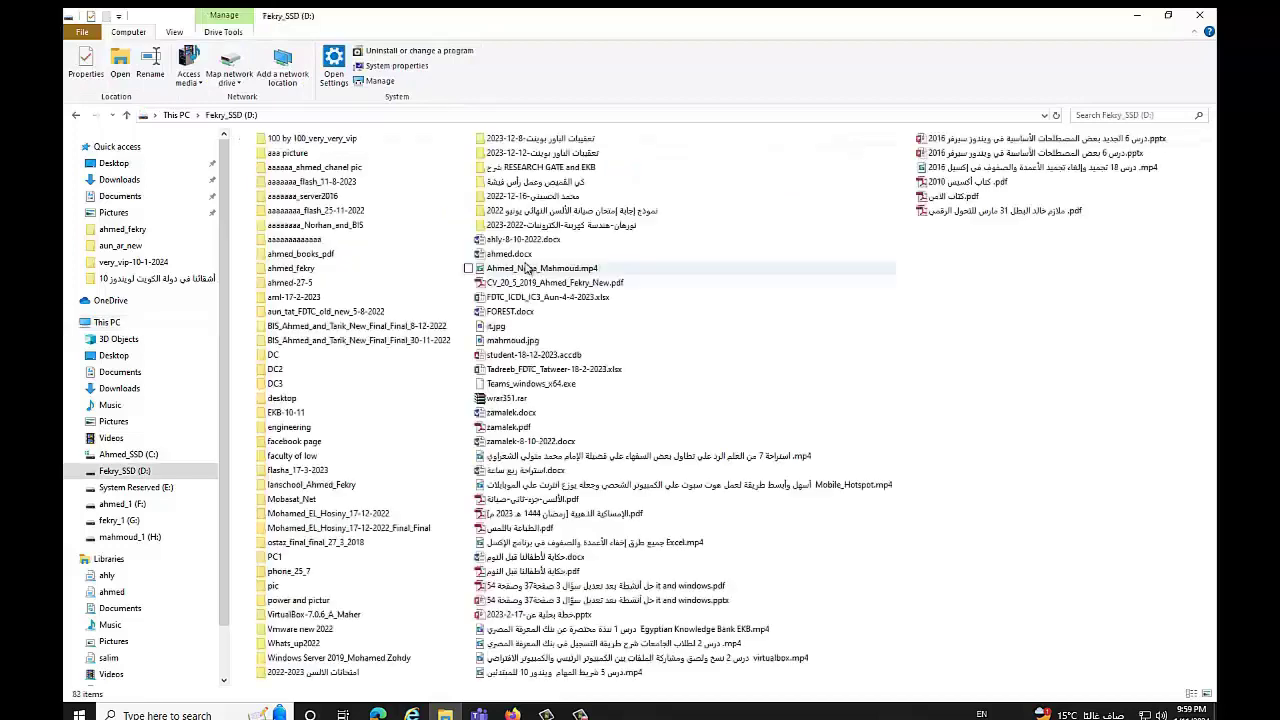
{"action": "left_click", "coordinate": [1098, 115]}
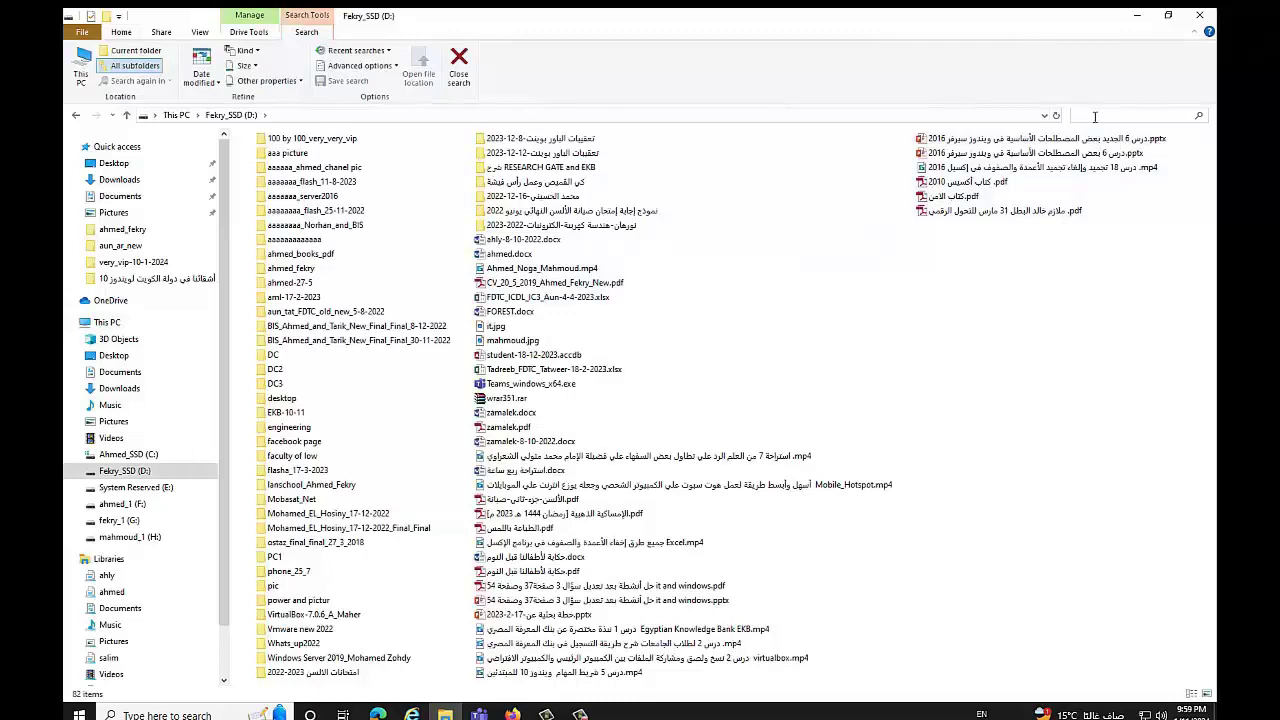
{"action": "type", "text": "cv"}
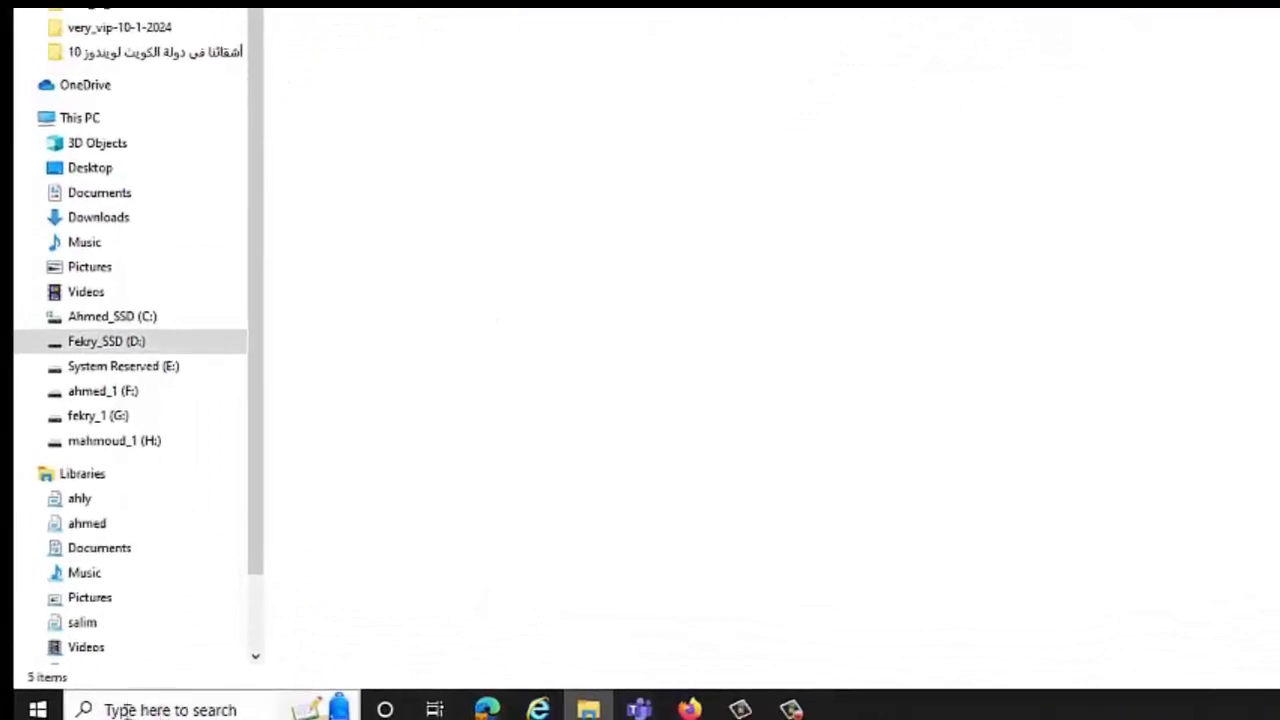
Find Calculator with the Windows search term "calc", launch it, and close it again.
{"action": "left_click", "coordinate": [174, 709]}
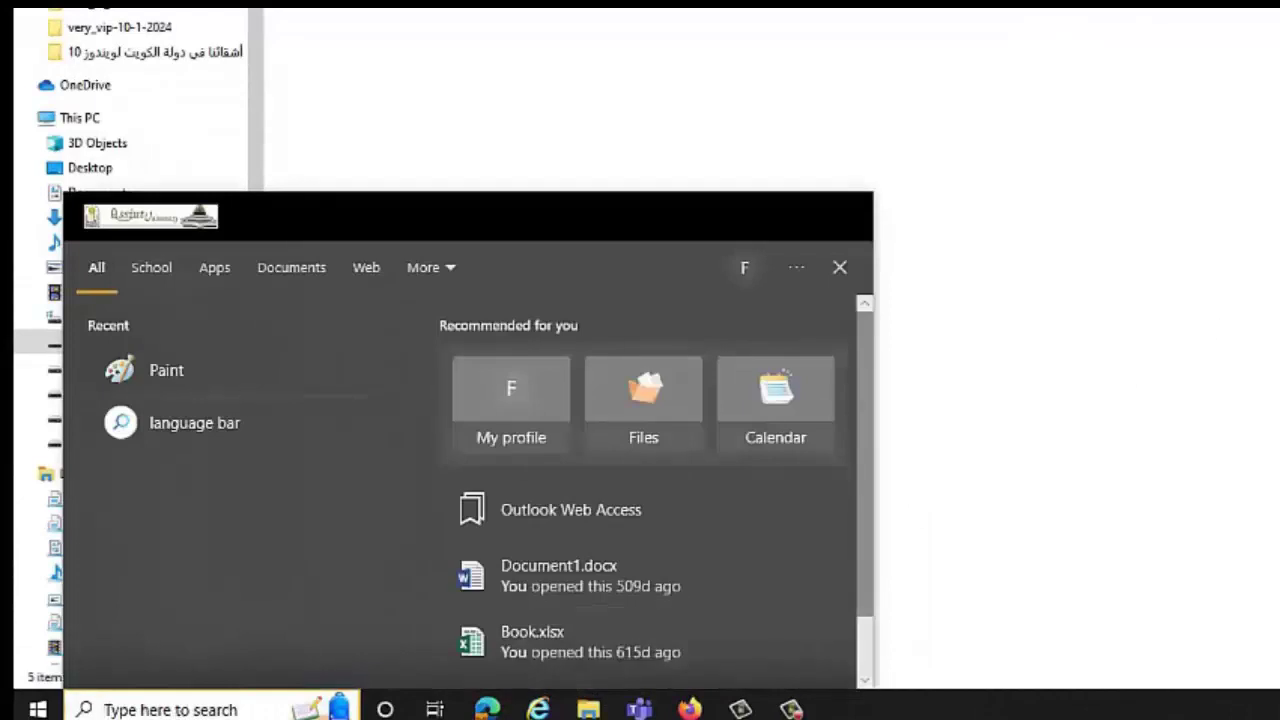
{"action": "type", "text": "calc"}
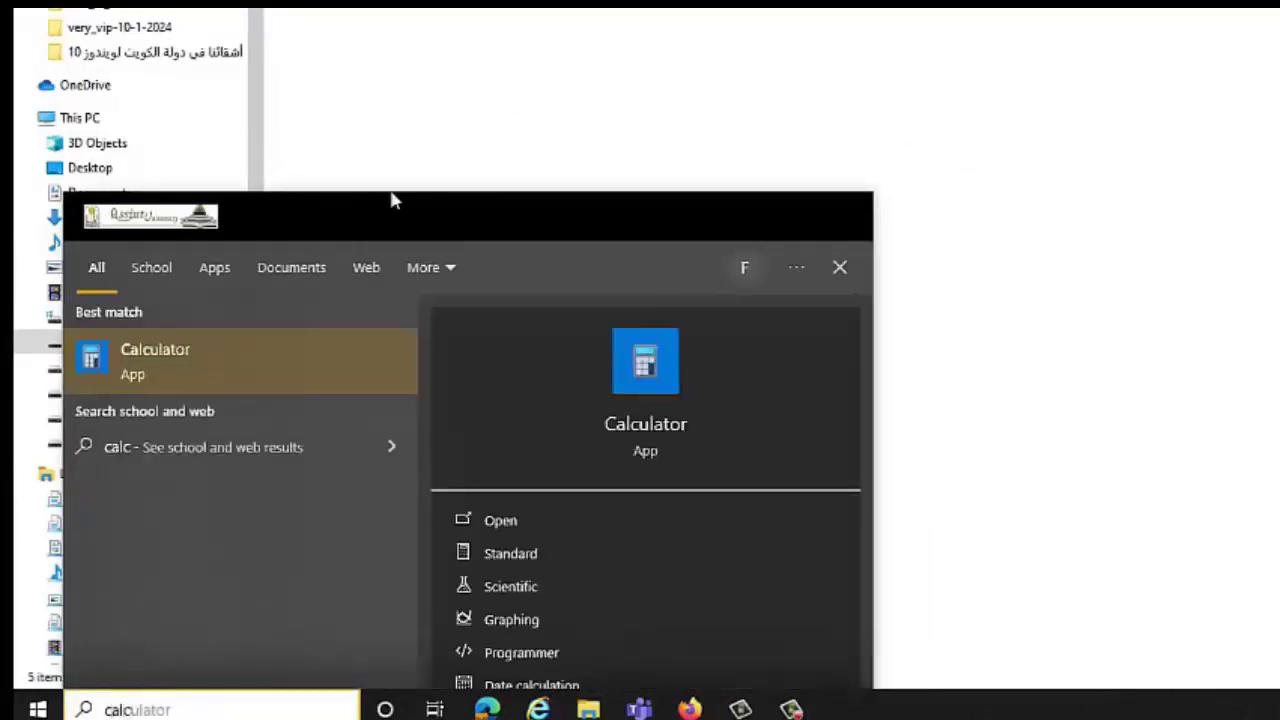
{"action": "left_click", "coordinate": [160, 355]}
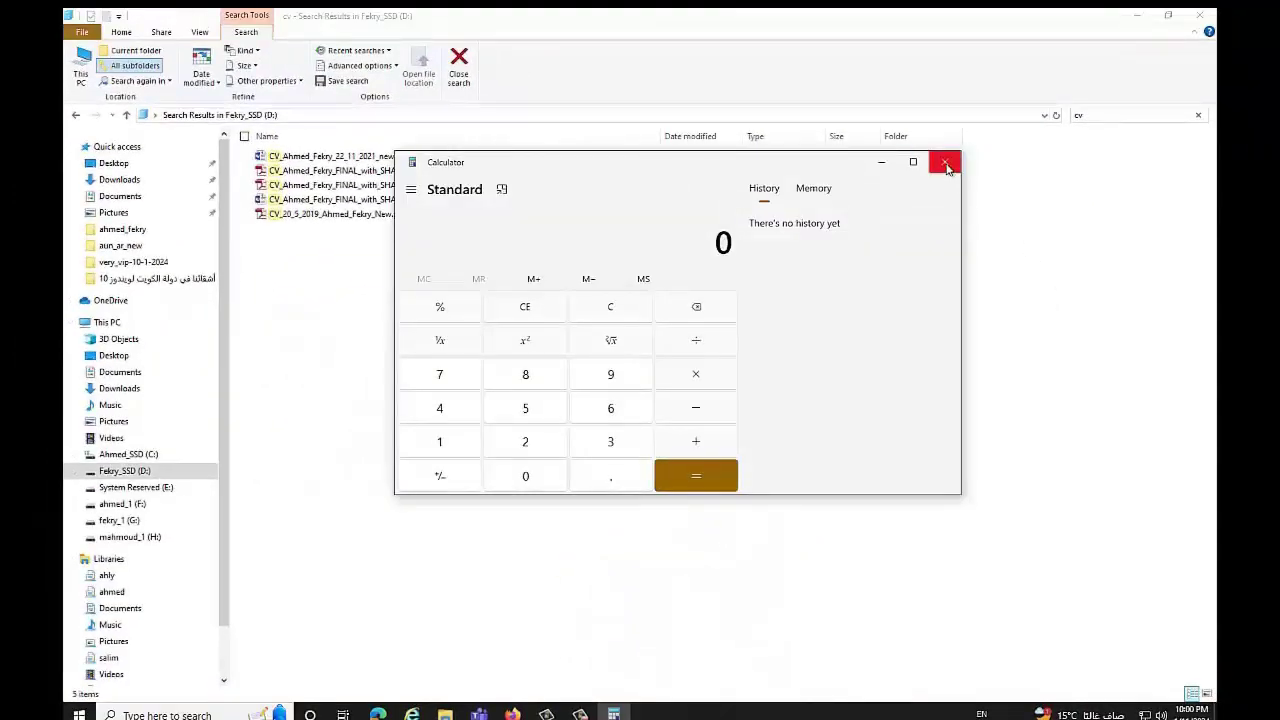
{"action": "left_click", "coordinate": [946, 166]}
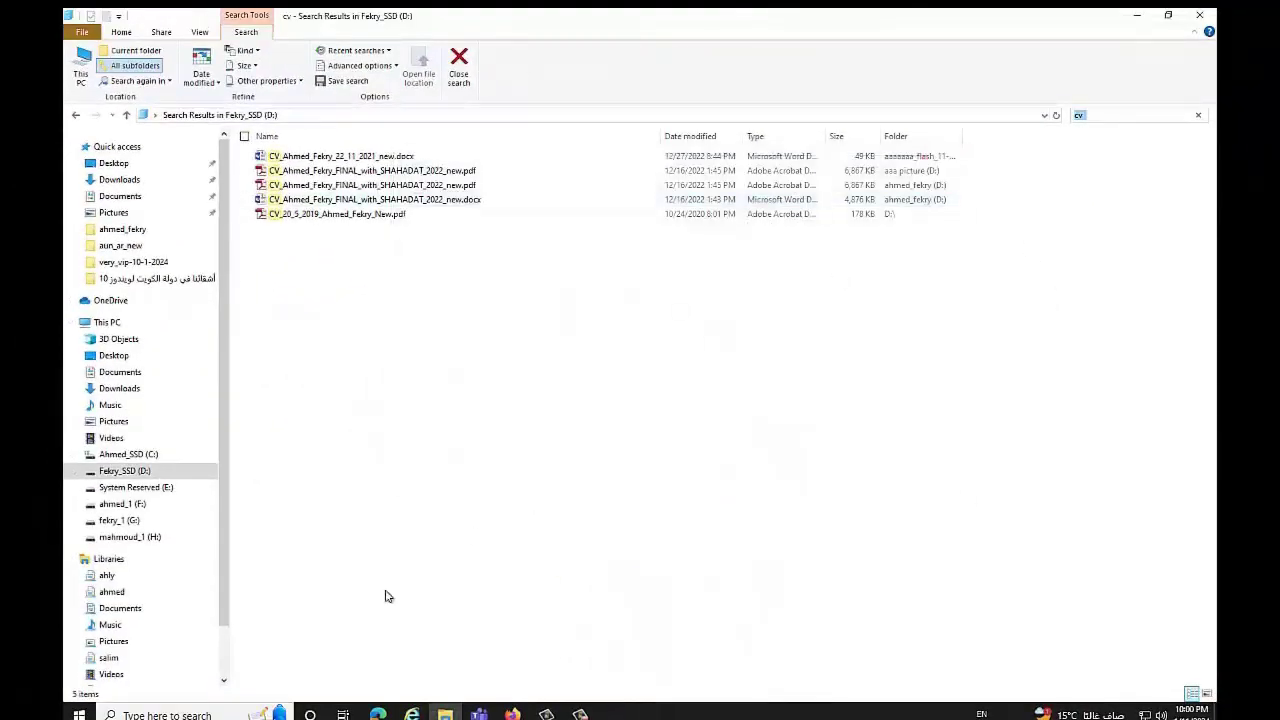
Search Windows for documents matching a person's first name, then dismiss the search results.
{"action": "left_click", "coordinate": [124, 715]}
{"action": "type", "text": "a"}
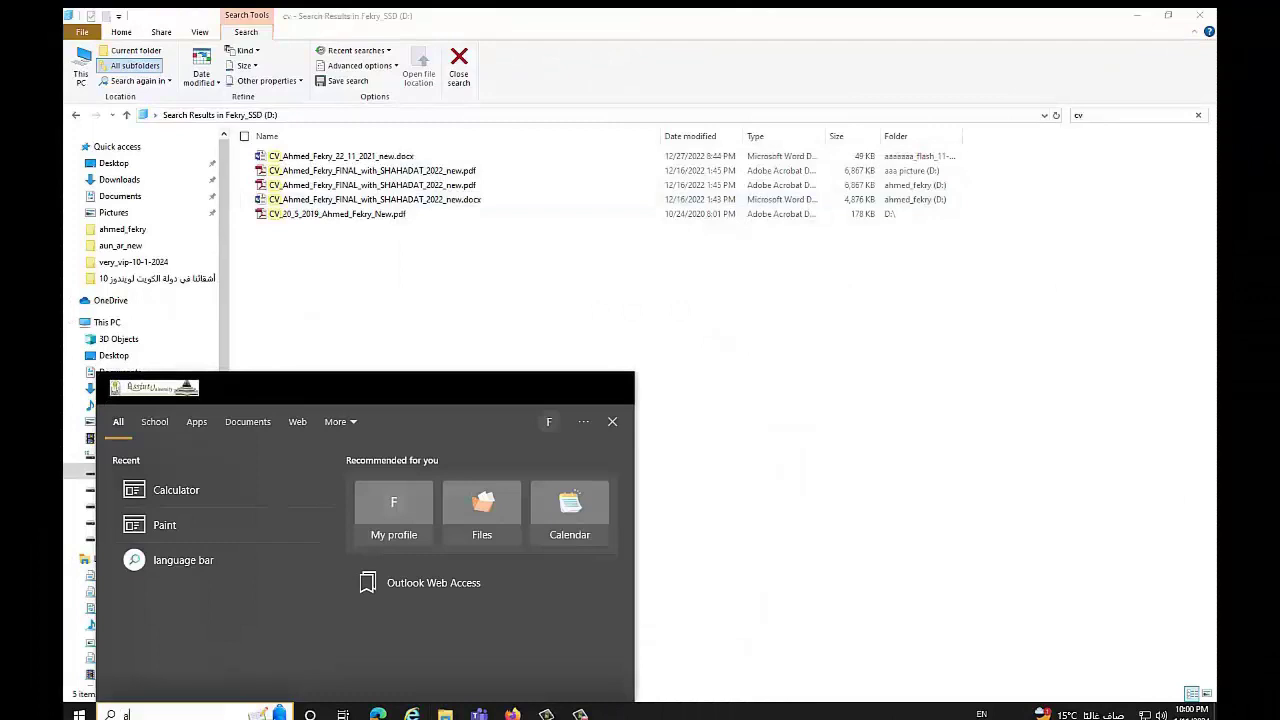
{"action": "type", "text": "hmed"}
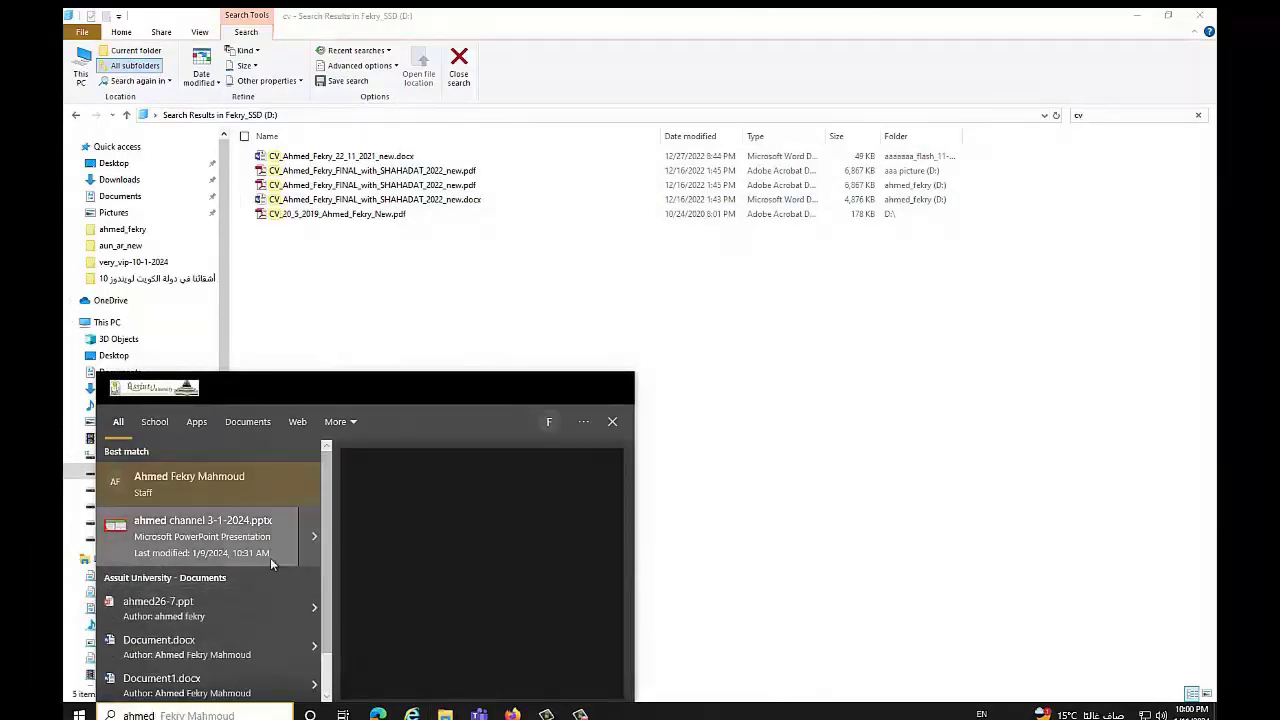
{"action": "left_click", "coordinate": [589, 290]}
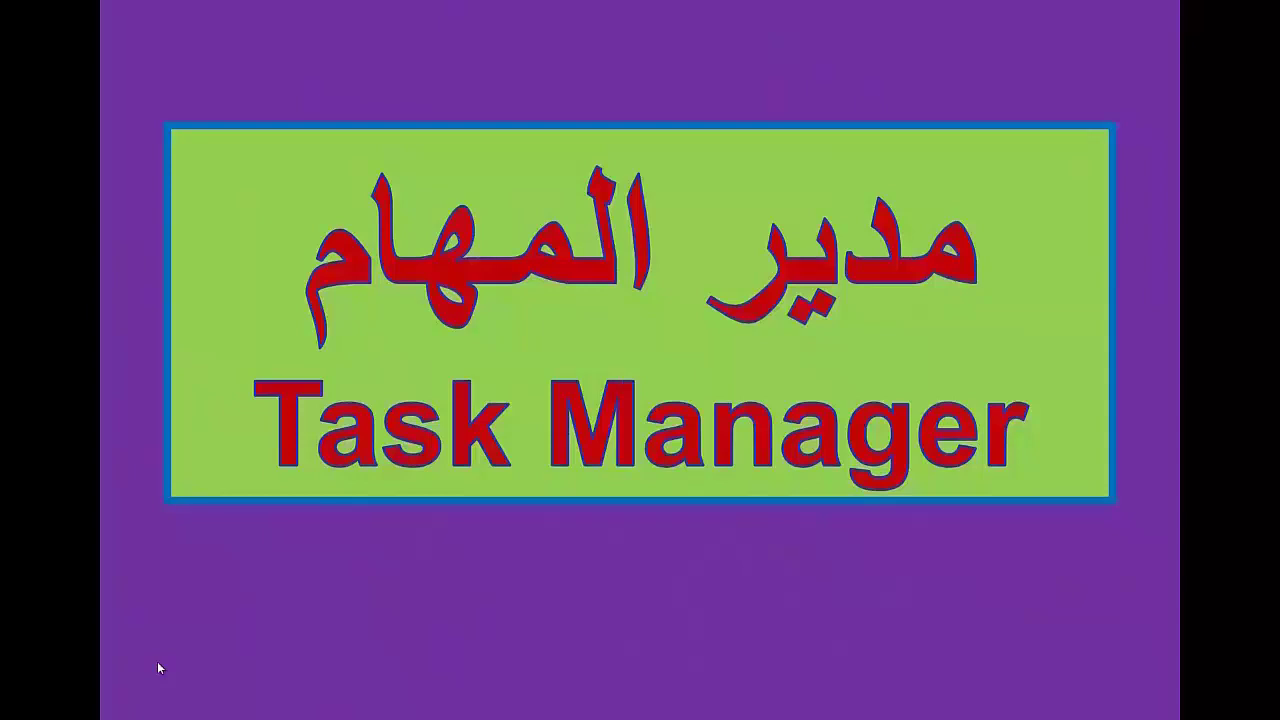
End the slide show, open Task Manager from the taskbar's options, and reposition its window.
{"action": "key", "text": "Escape"}
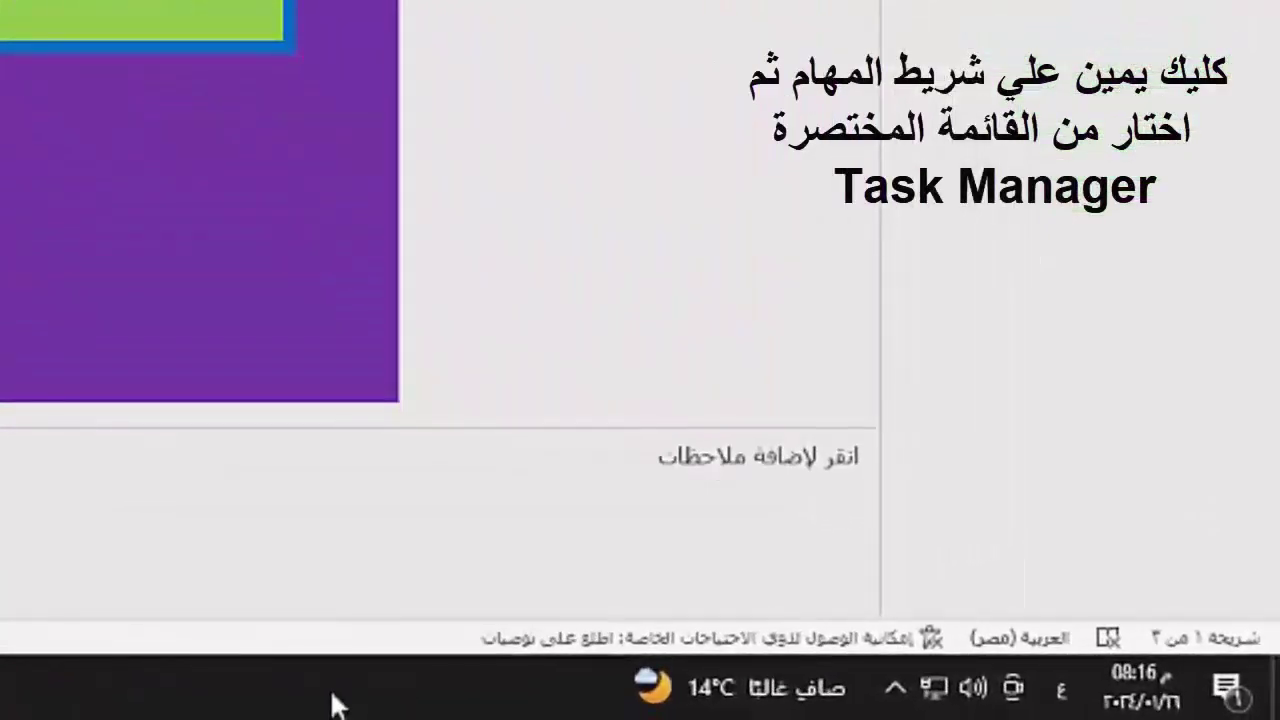
{"action": "right_click", "coordinate": [340, 707]}
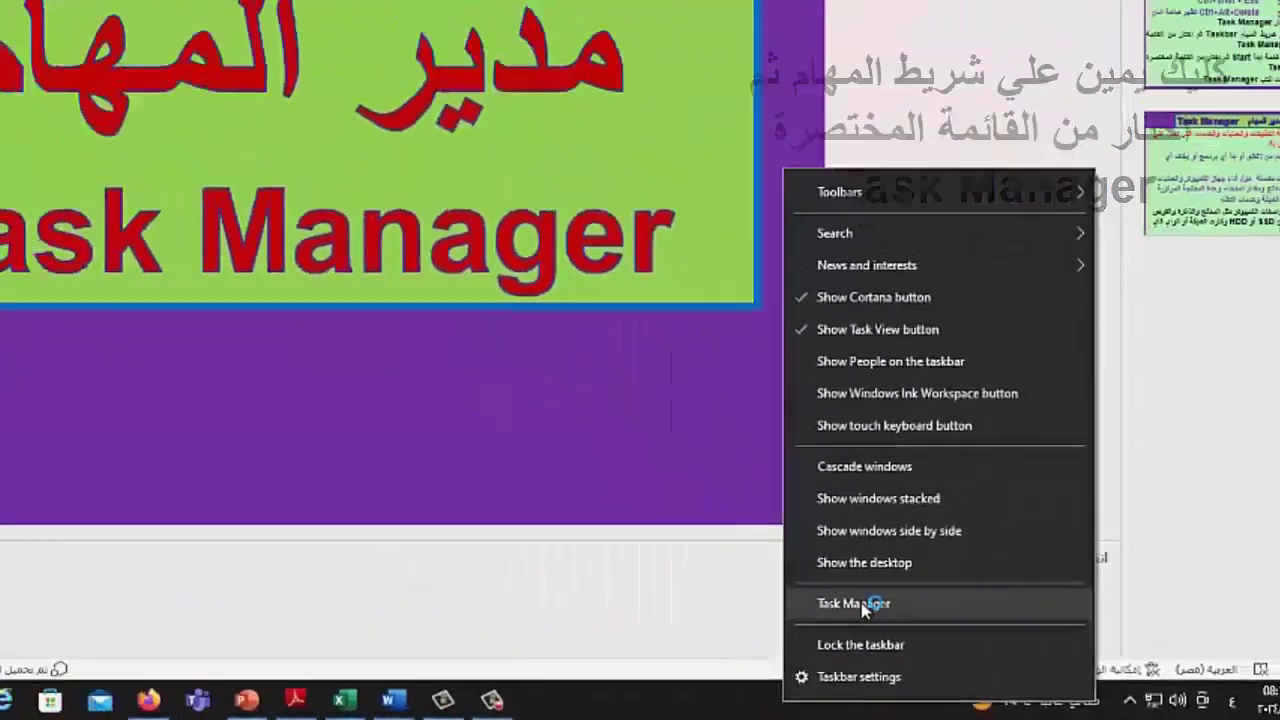
{"action": "left_click", "coordinate": [605, 476]}
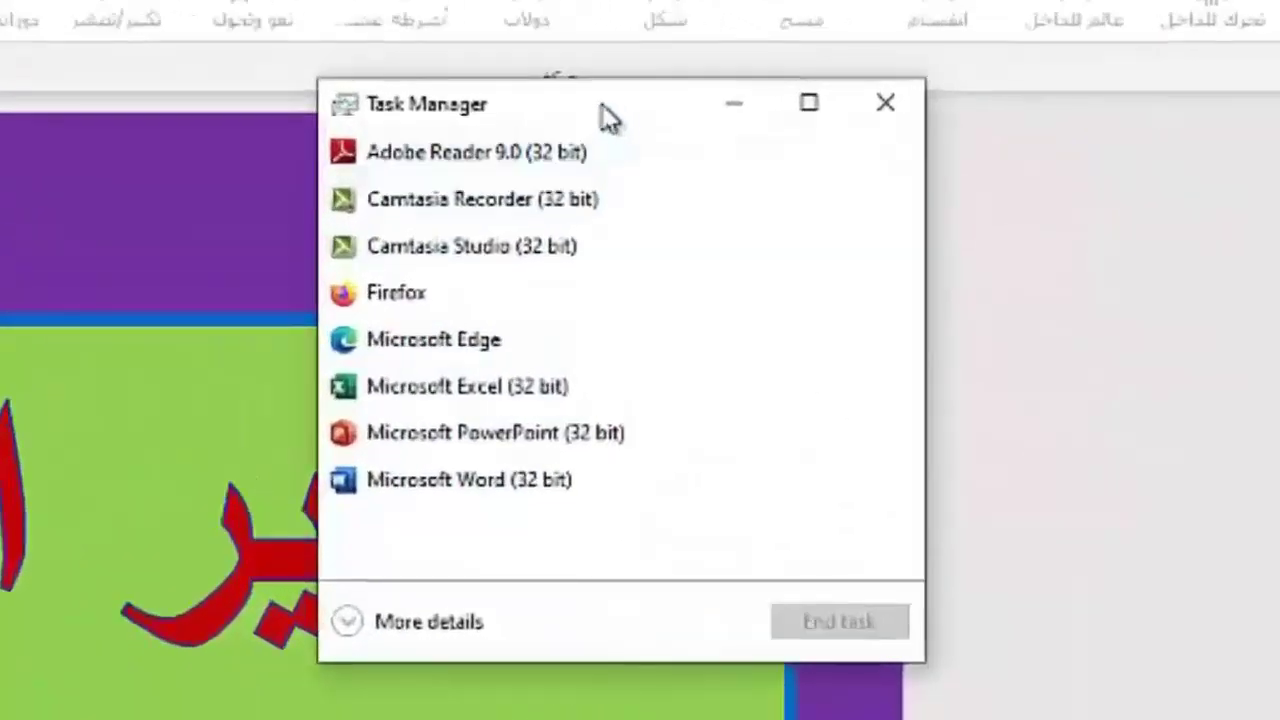
{"action": "left_click_drag", "start_coordinate": [602, 104], "coordinate": [409, 84]}
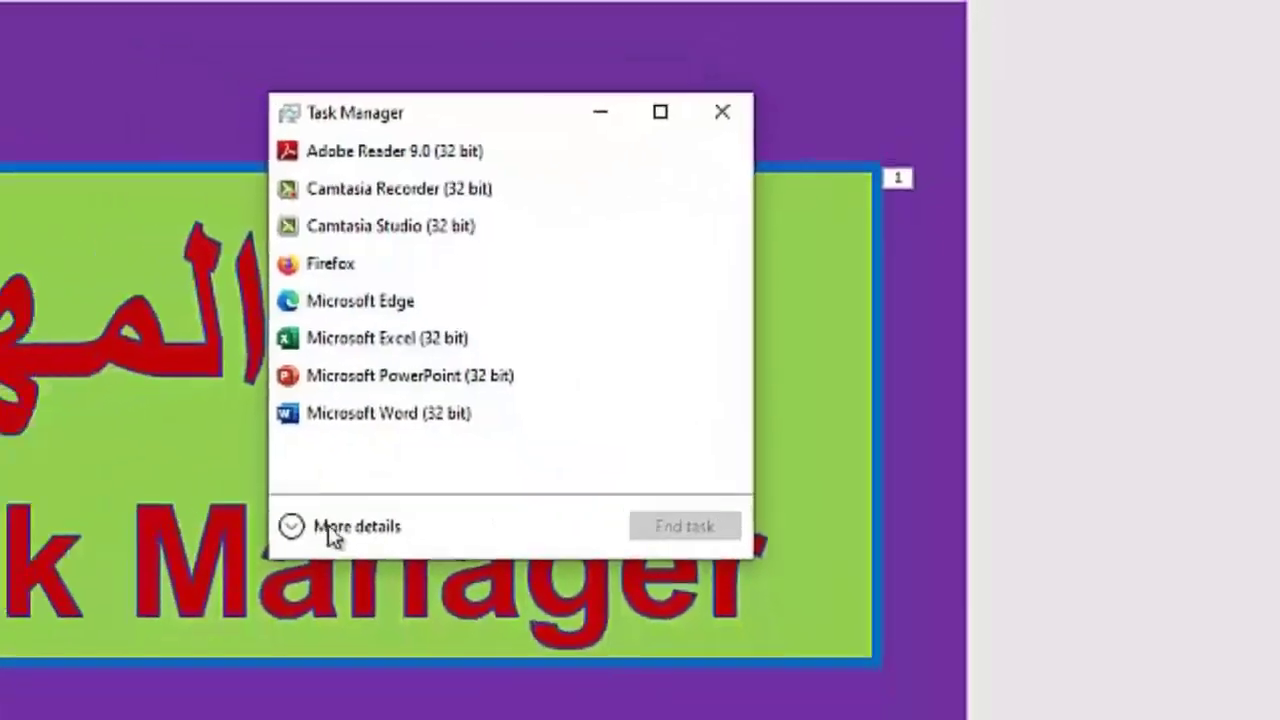
Expand Task Manager to its detailed process view, then return it to the compact app list.
{"action": "left_click", "coordinate": [215, 602]}
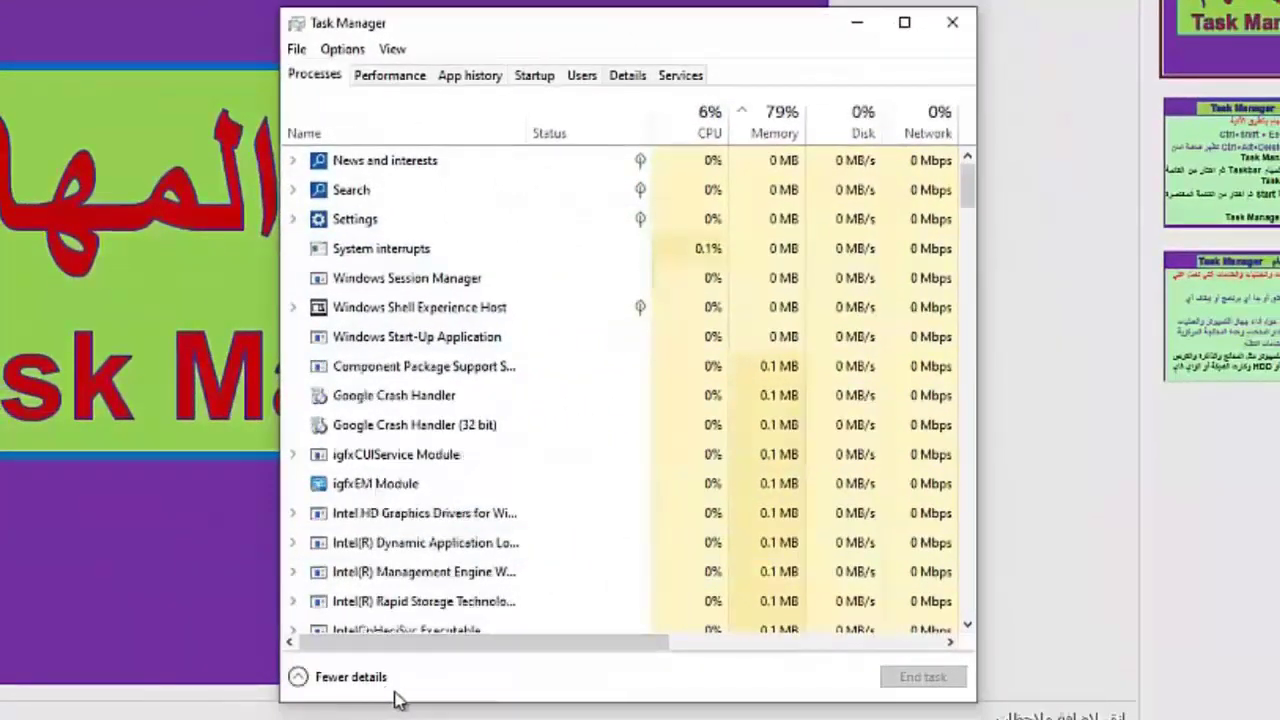
{"action": "left_click", "coordinate": [350, 677]}
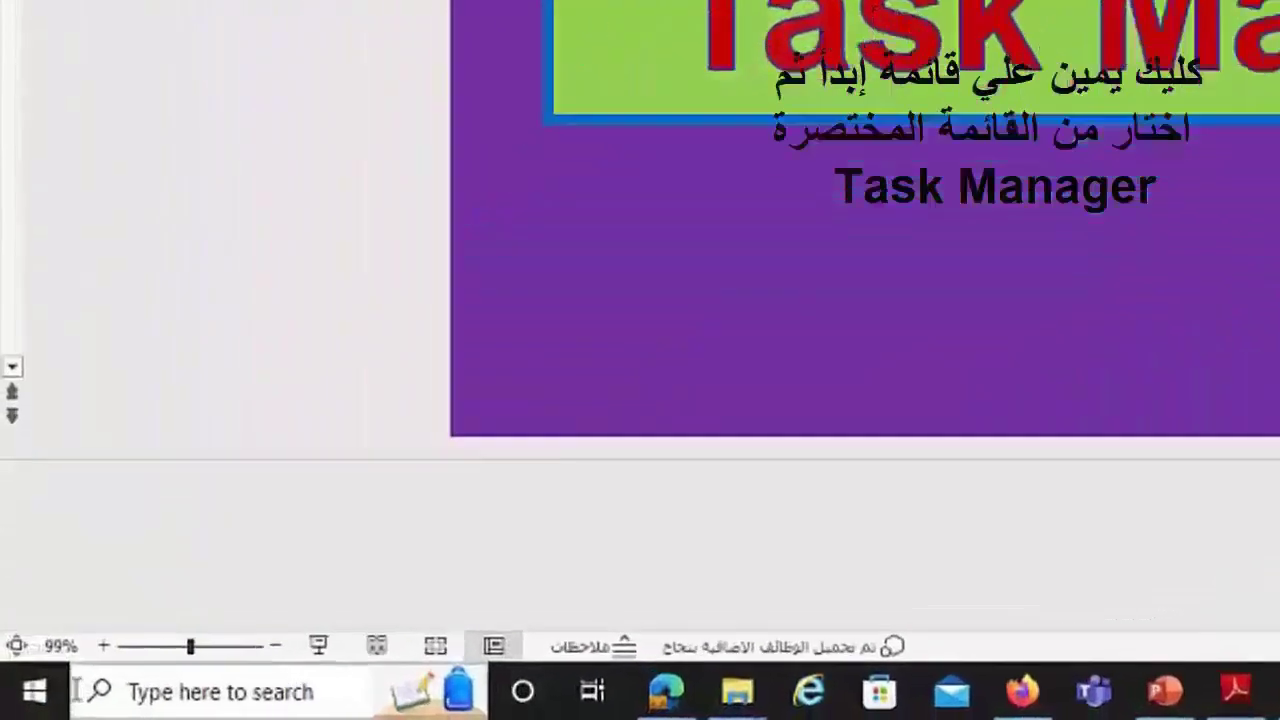
Open Task Manager from the Start button's options, then reopen it directly from the presentation and reposition its window.
{"action": "right_click", "coordinate": [20, 707]}
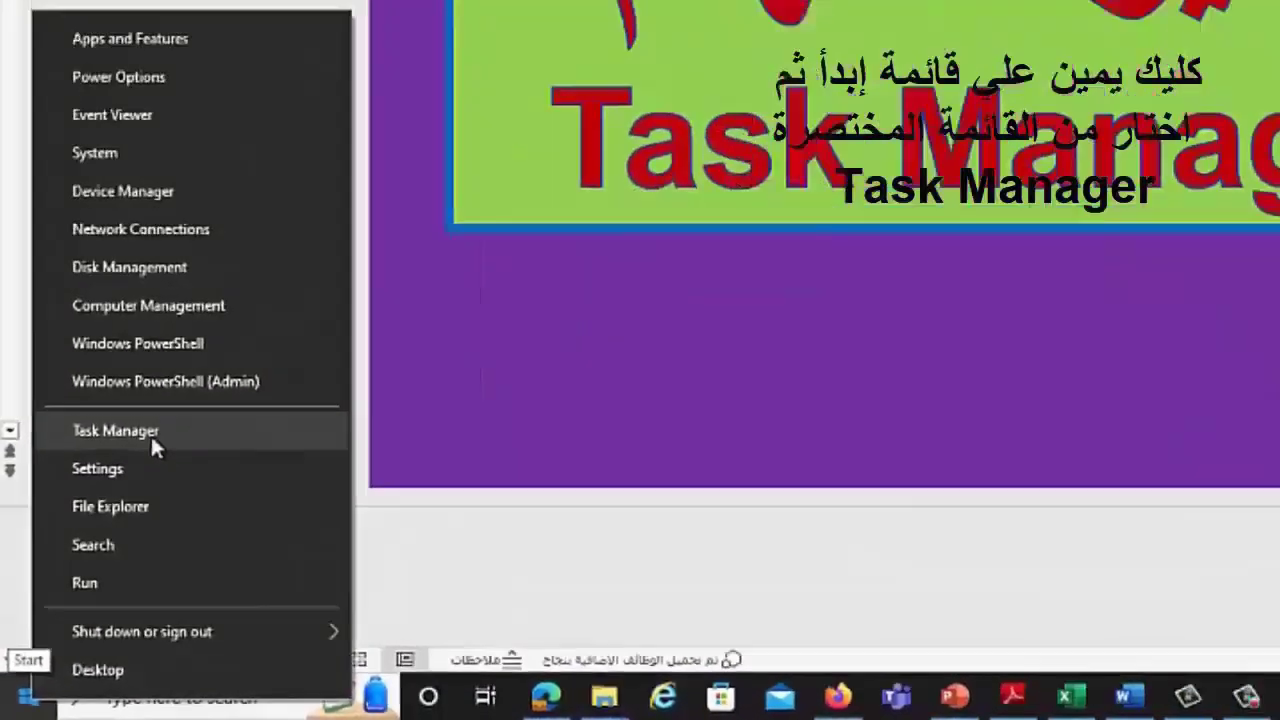
{"action": "left_click", "coordinate": [152, 432]}
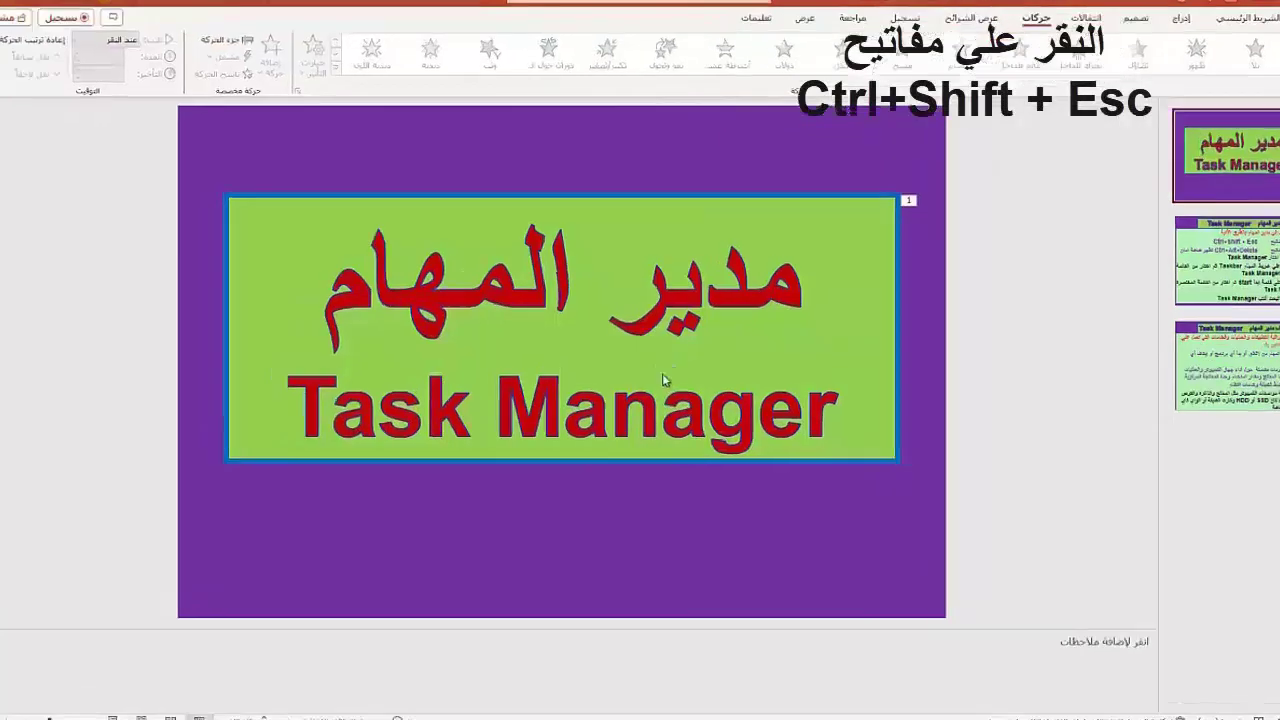
{"action": "key", "text": "ctrl+shift+Escape"}
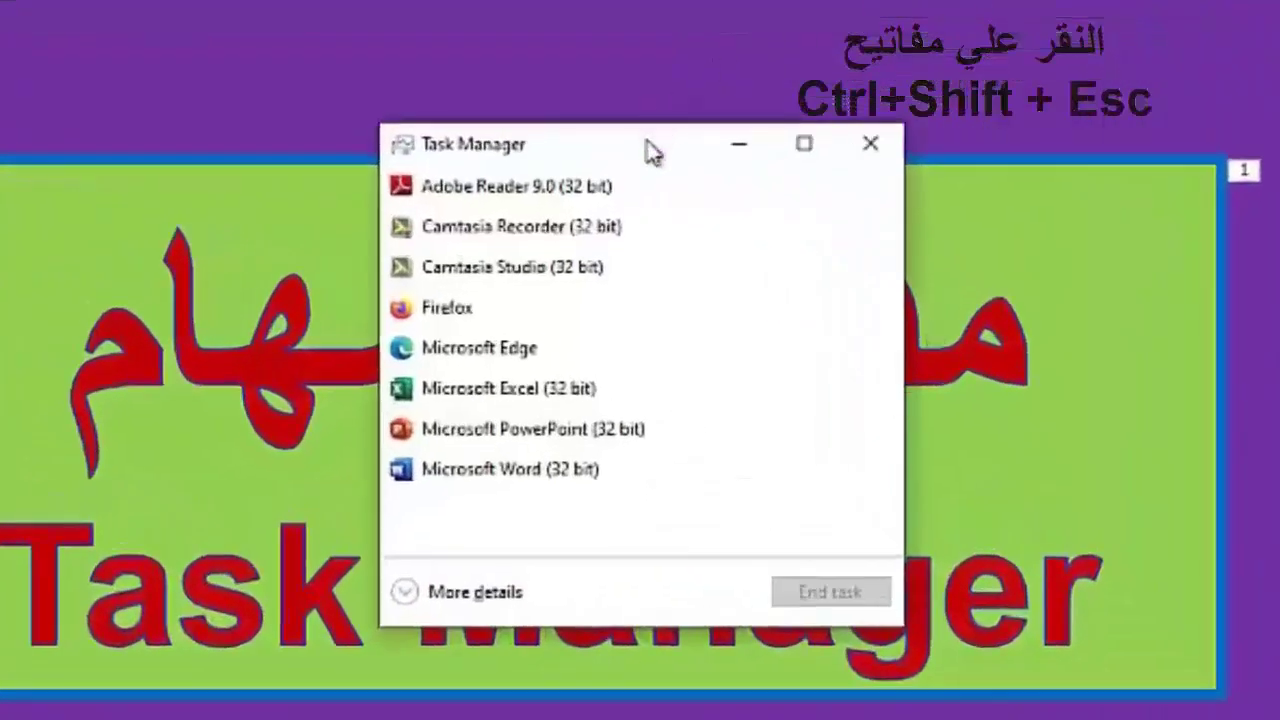
{"action": "left_click_drag", "start_coordinate": [648, 150], "coordinate": [663, 100]}
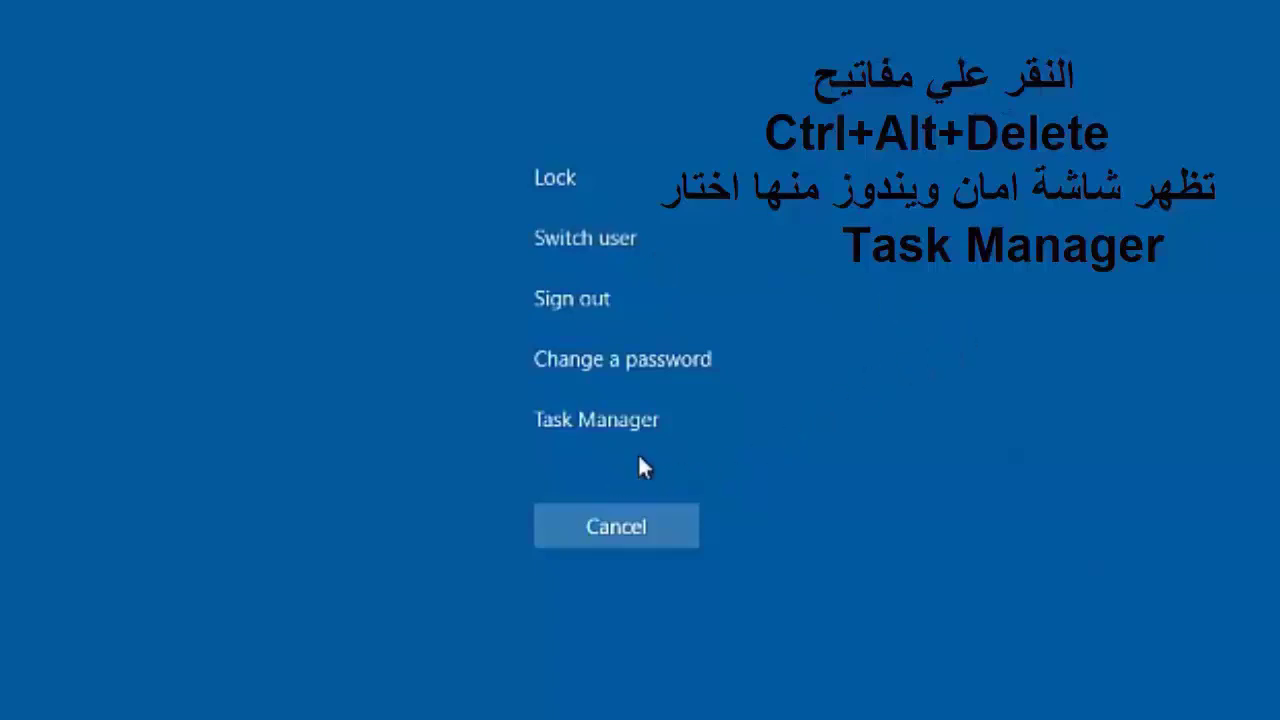
Open Task Manager from the Windows security screen and select Microsoft Edge, Microsoft Excel and Microsoft Word in turn.
{"action": "left_click", "coordinate": [605, 425]}
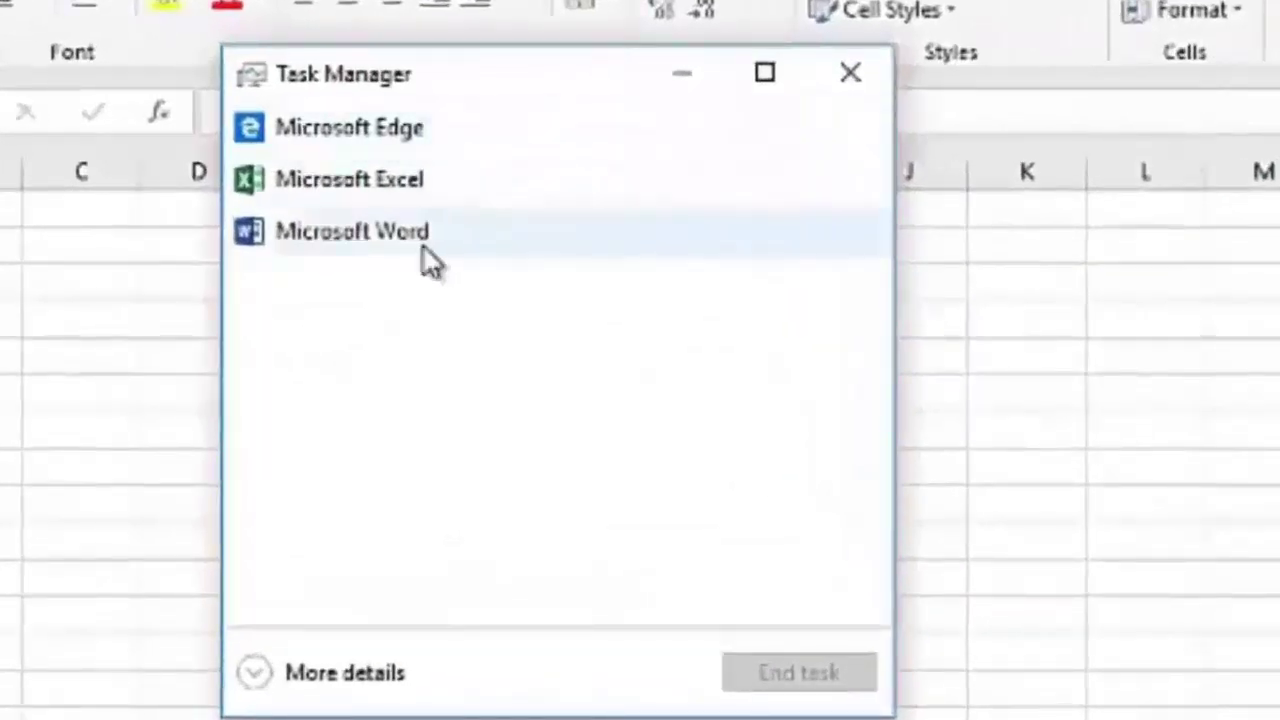
{"action": "left_click", "coordinate": [383, 136]}
{"action": "left_click", "coordinate": [379, 190]}
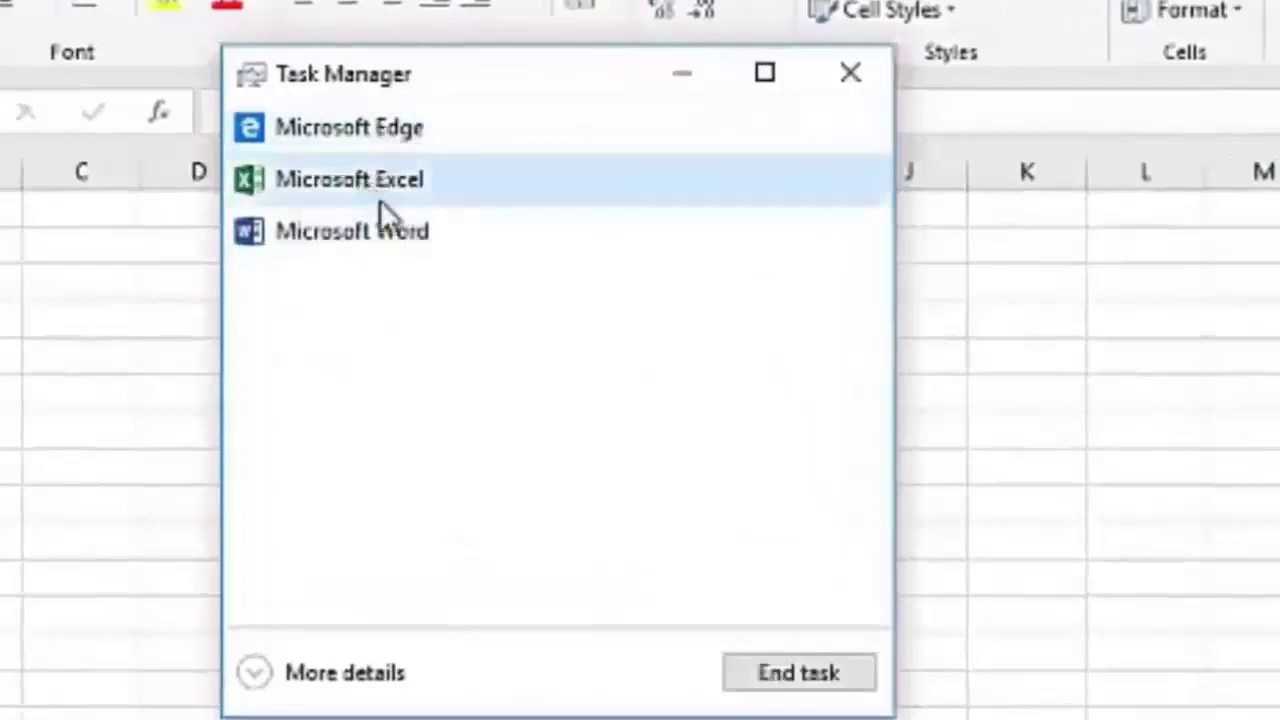
{"action": "left_click", "coordinate": [367, 238]}
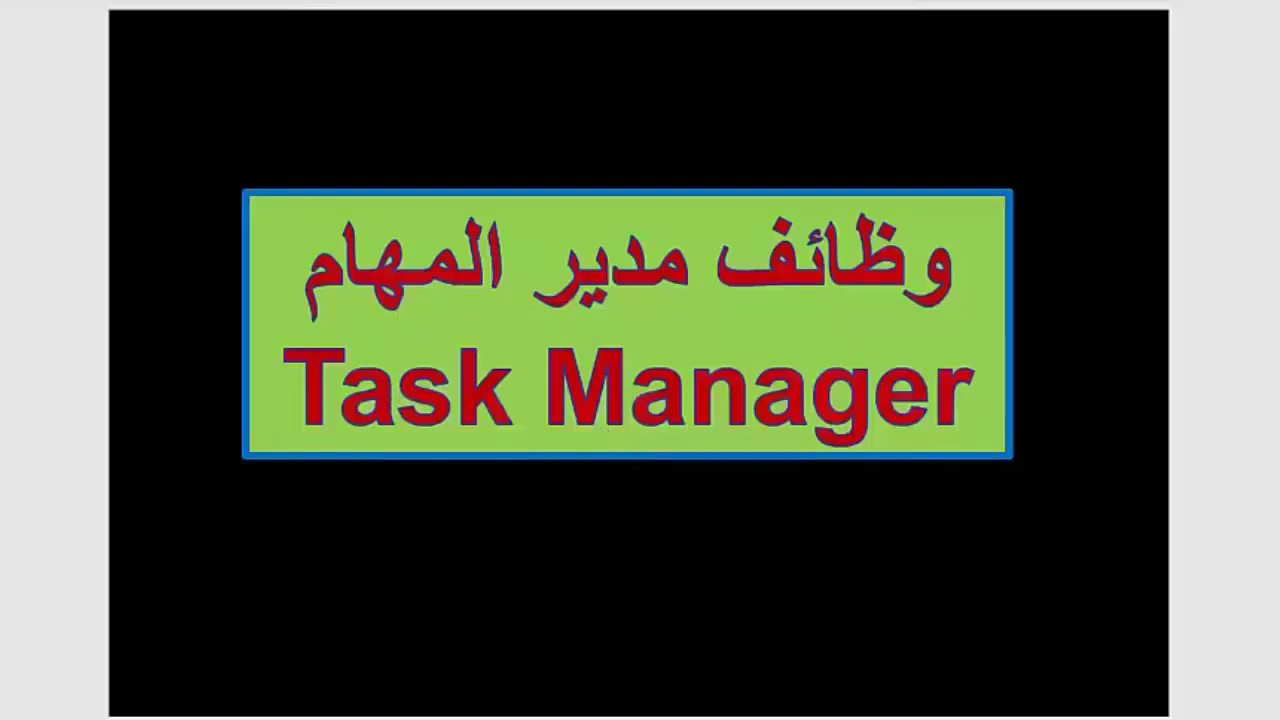
Advance to the slide on ways to reach Task Manager, then launch Task Manager through a Windows search for "task ma".
{"action": "key", "text": "Right"}
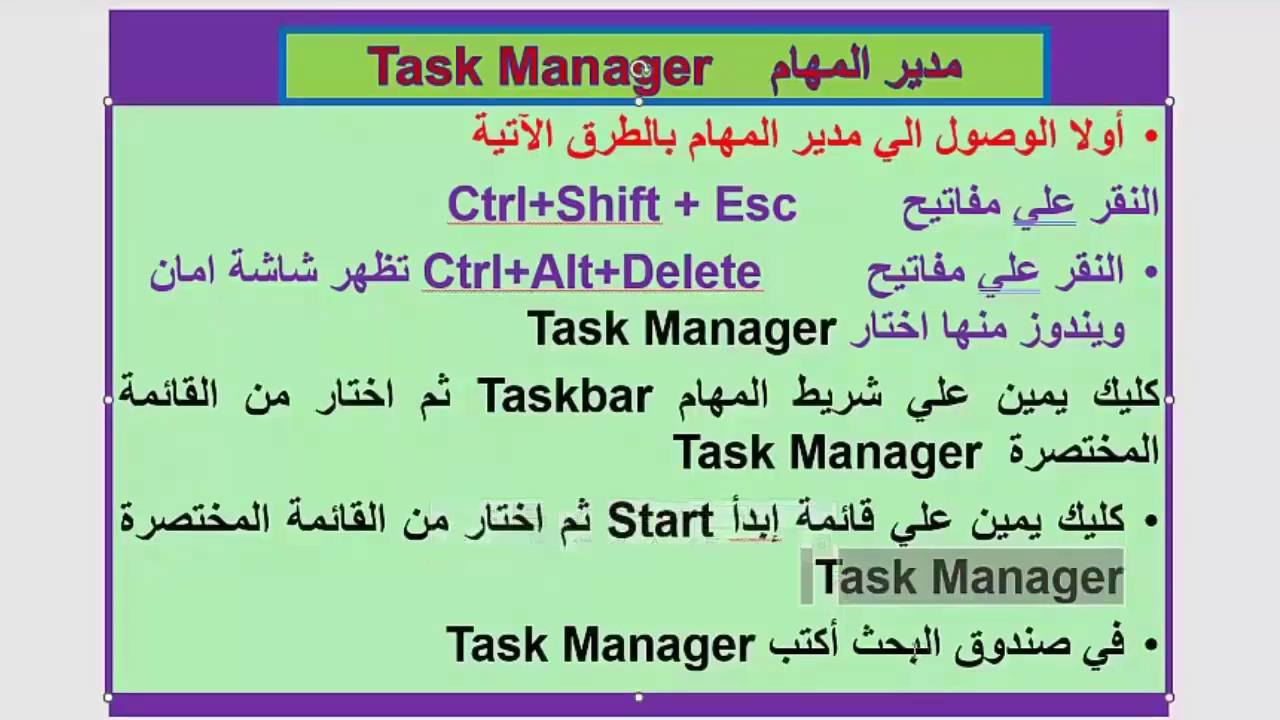
{"action": "left_click", "coordinate": [986, 644]}
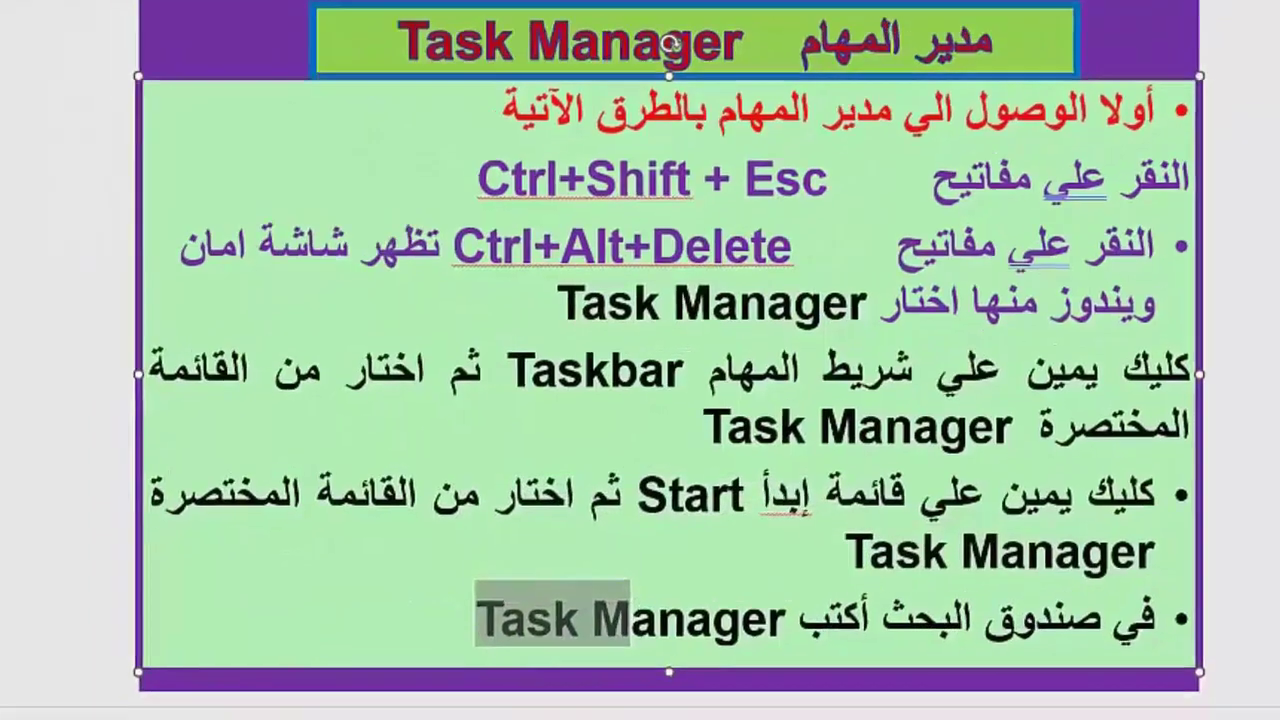
{"action": "left_click", "coordinate": [180, 697]}
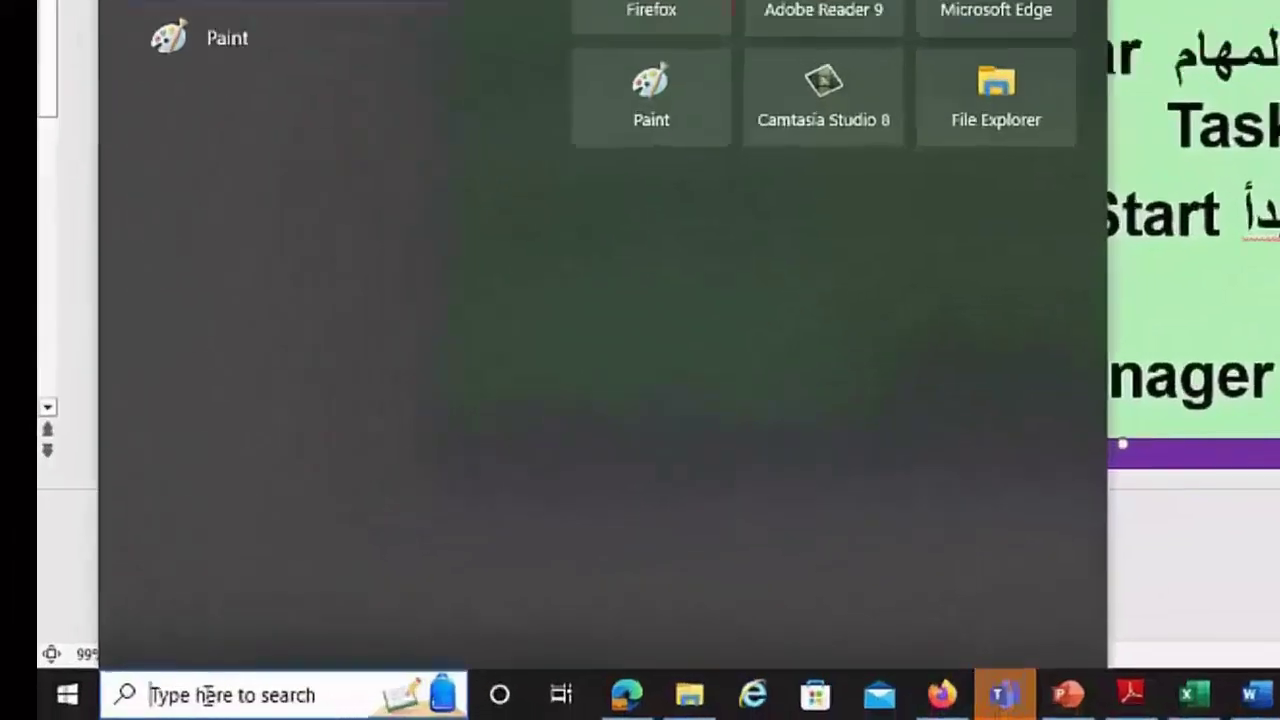
{"action": "type", "text": "task ma"}
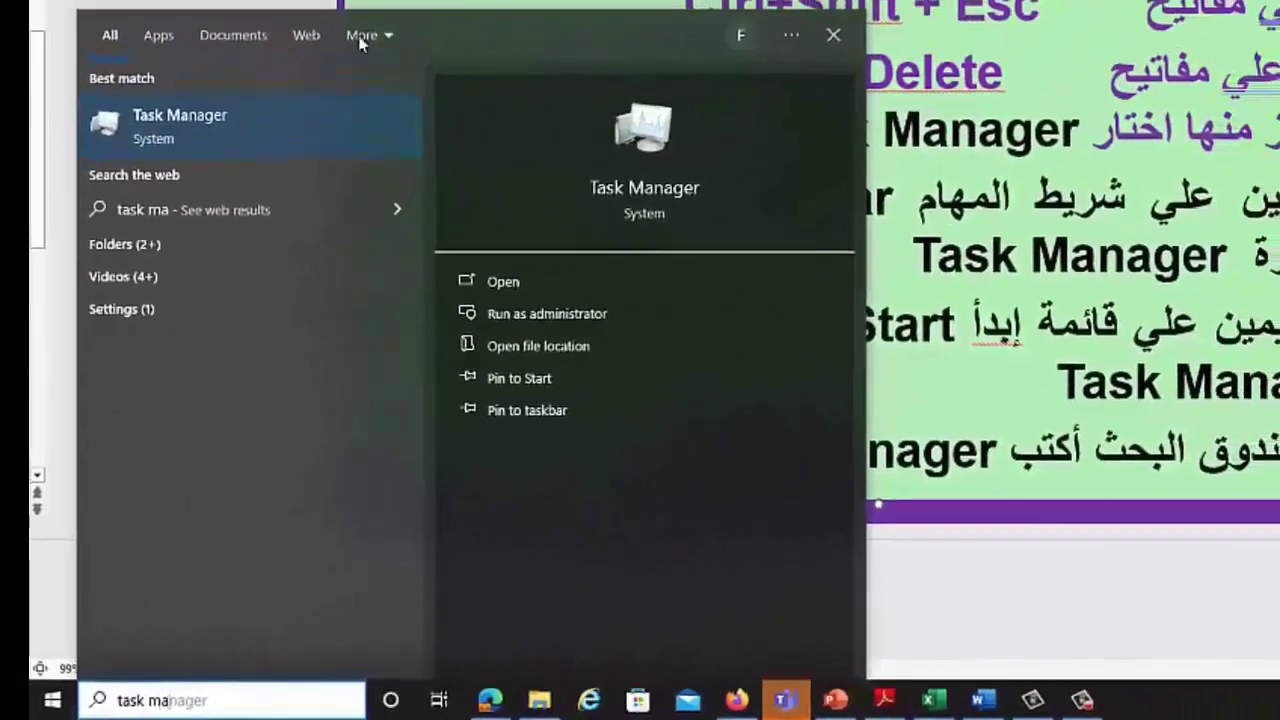
{"action": "left_click", "coordinate": [200, 120]}
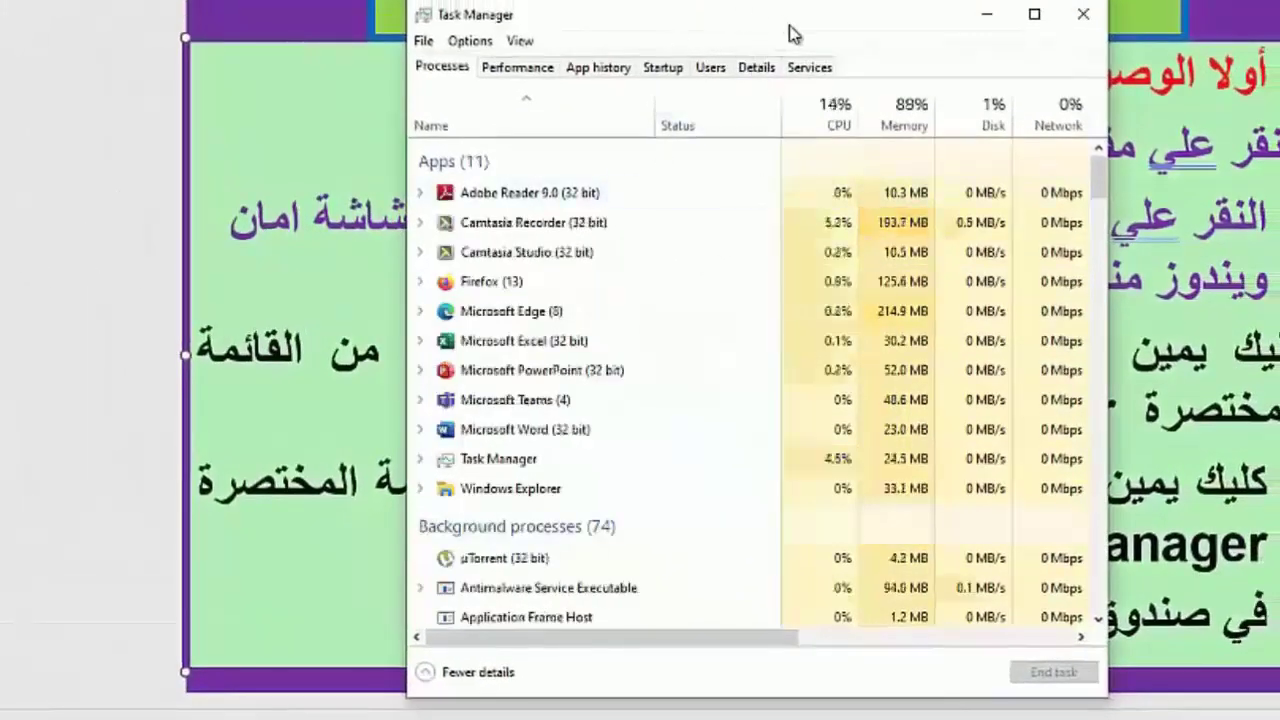
{"action": "left_click_drag", "start_coordinate": [789, 30], "coordinate": [835, 7]}
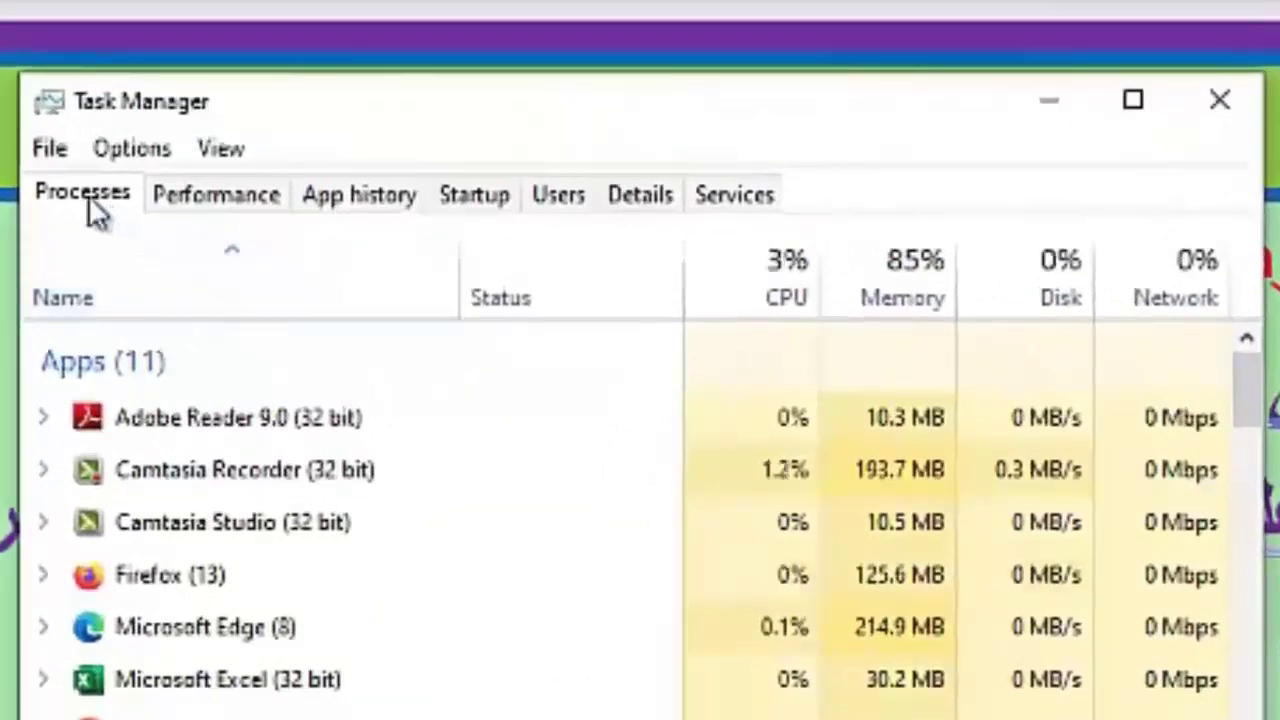
View Task Manager's Performance, App history, Startup, Users, Details and Services information in turn.
{"action": "left_click", "coordinate": [240, 212]}
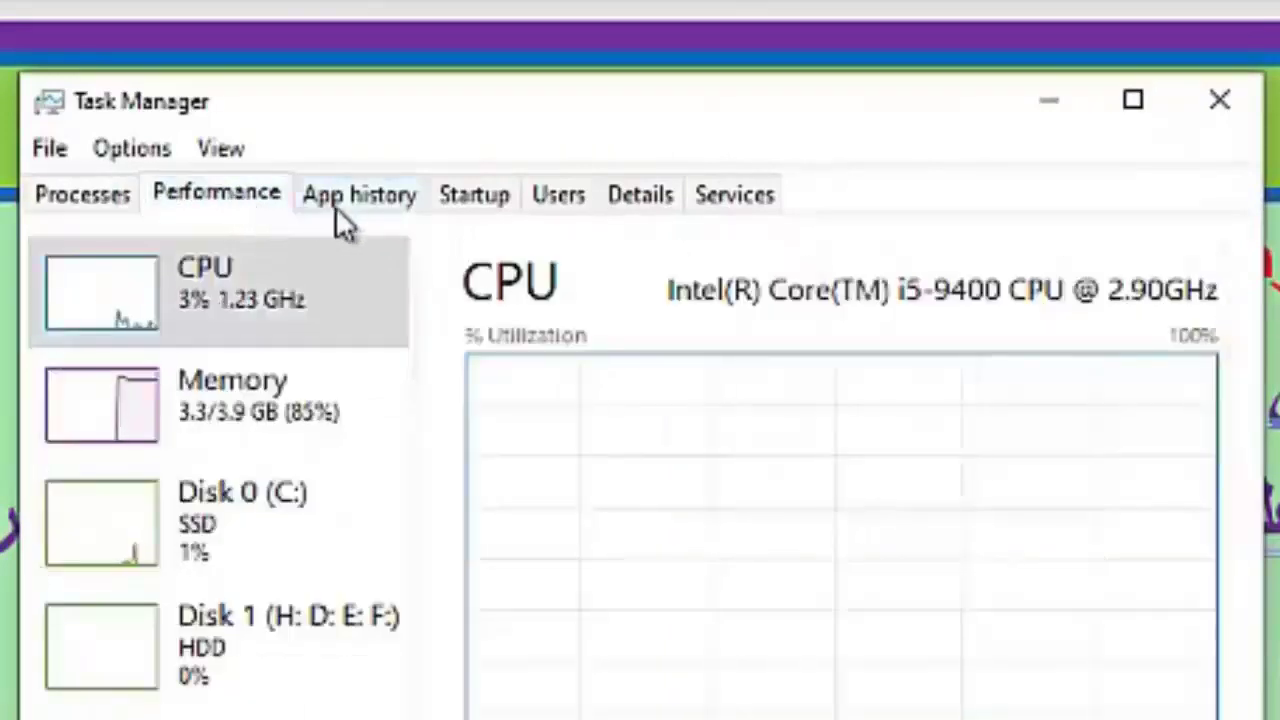
{"action": "left_click", "coordinate": [372, 217]}
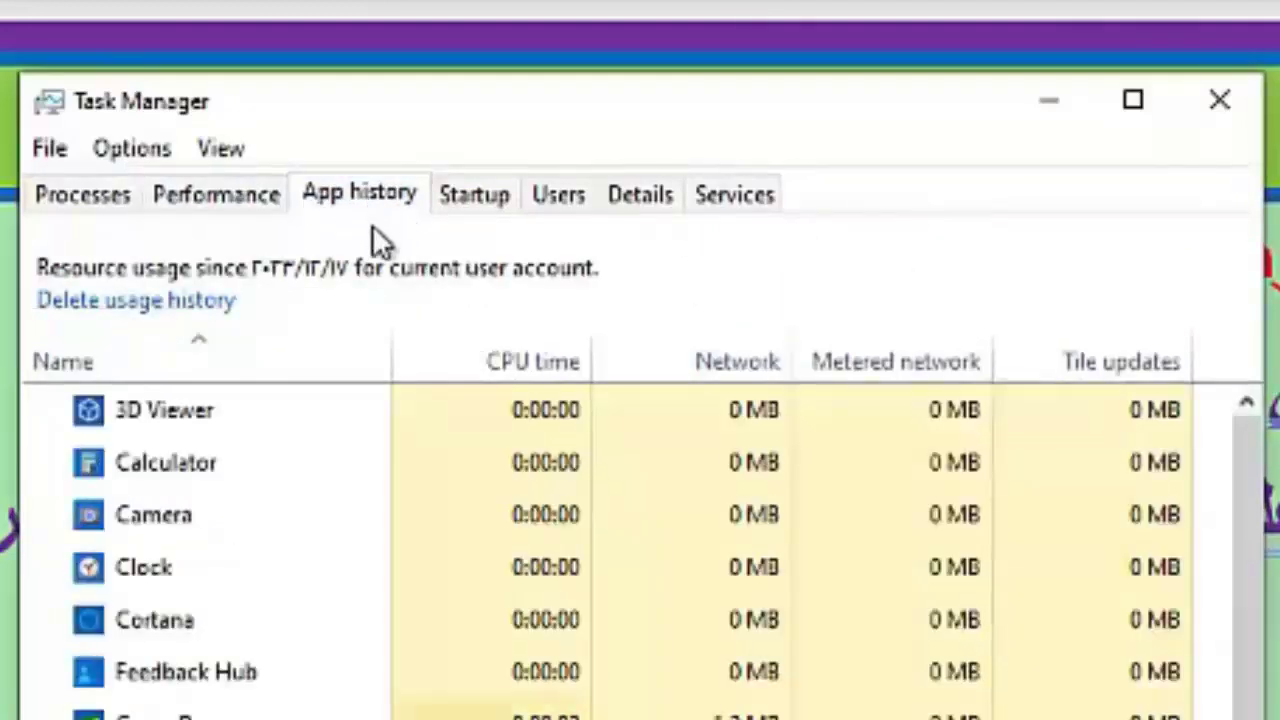
{"action": "left_click", "coordinate": [485, 208]}
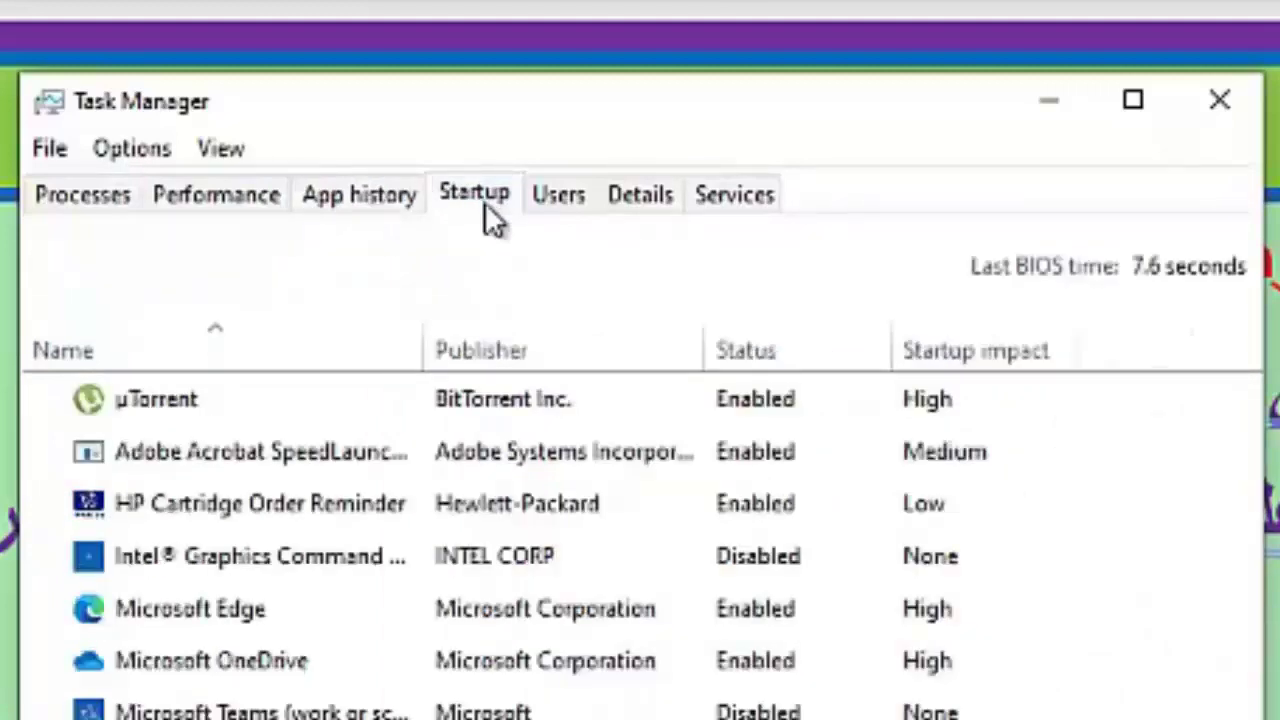
{"action": "left_click", "coordinate": [551, 210]}
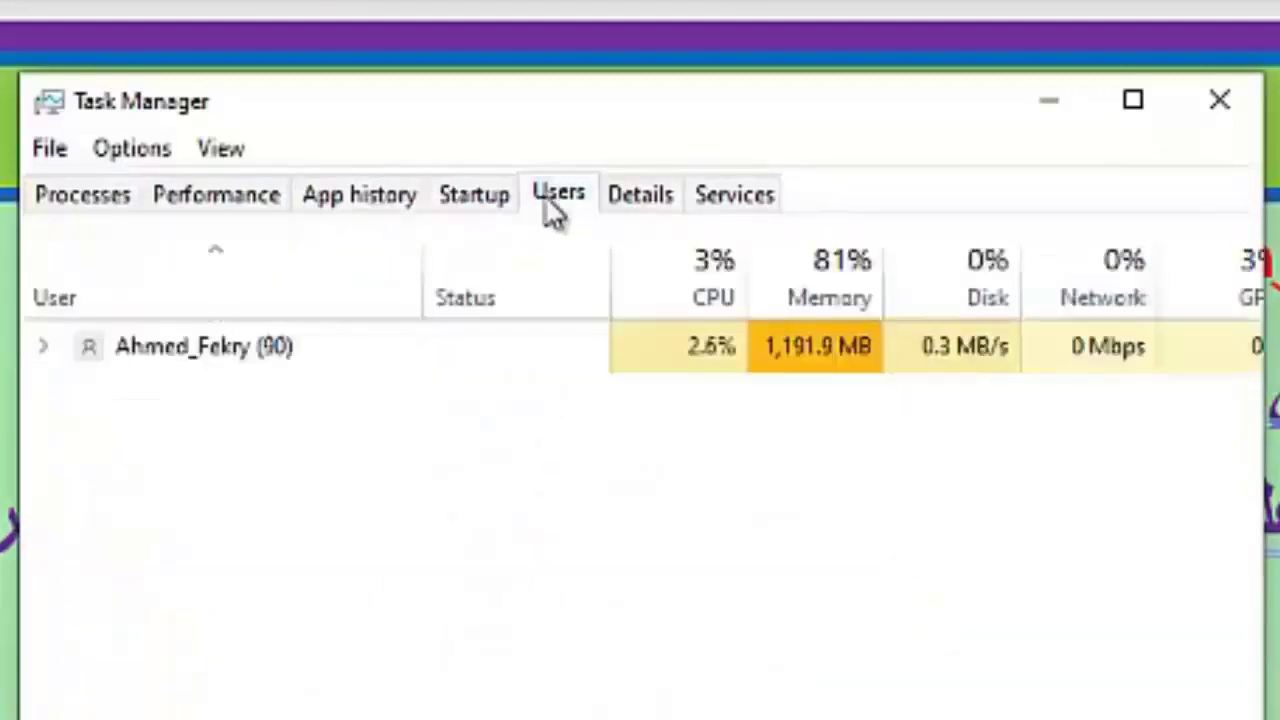
{"action": "left_click", "coordinate": [630, 210]}
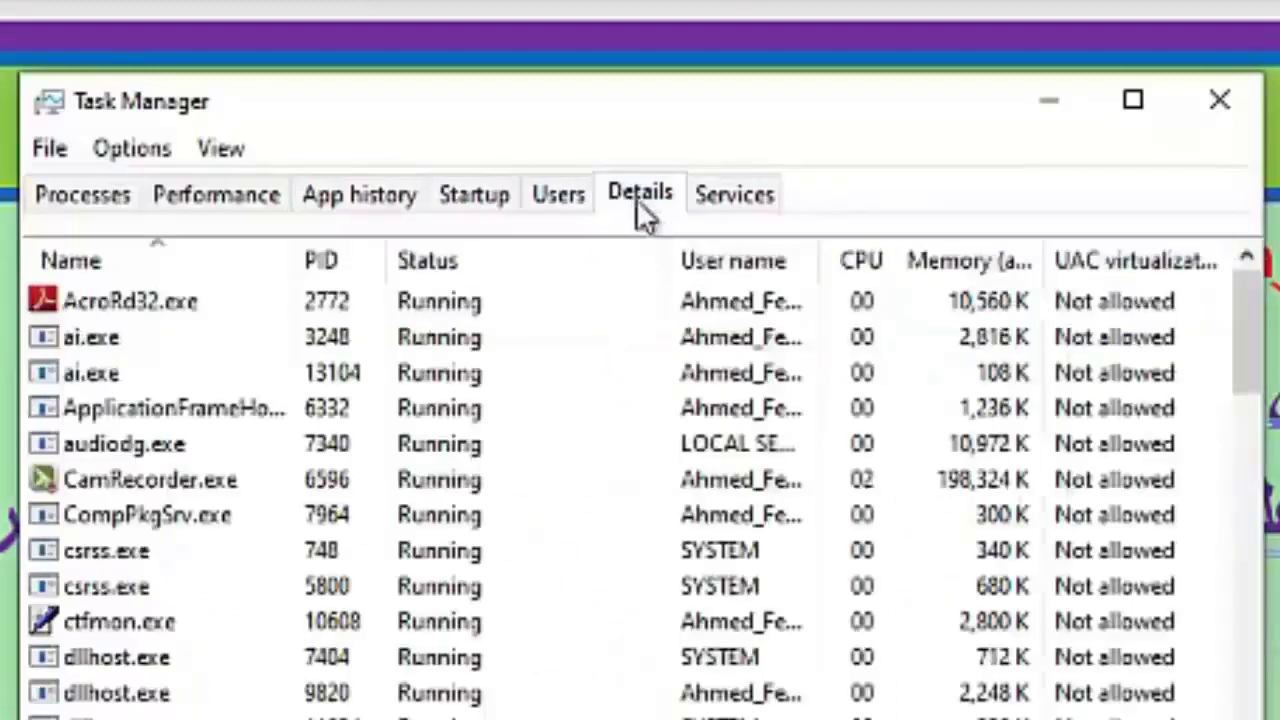
{"action": "left_click", "coordinate": [727, 210]}
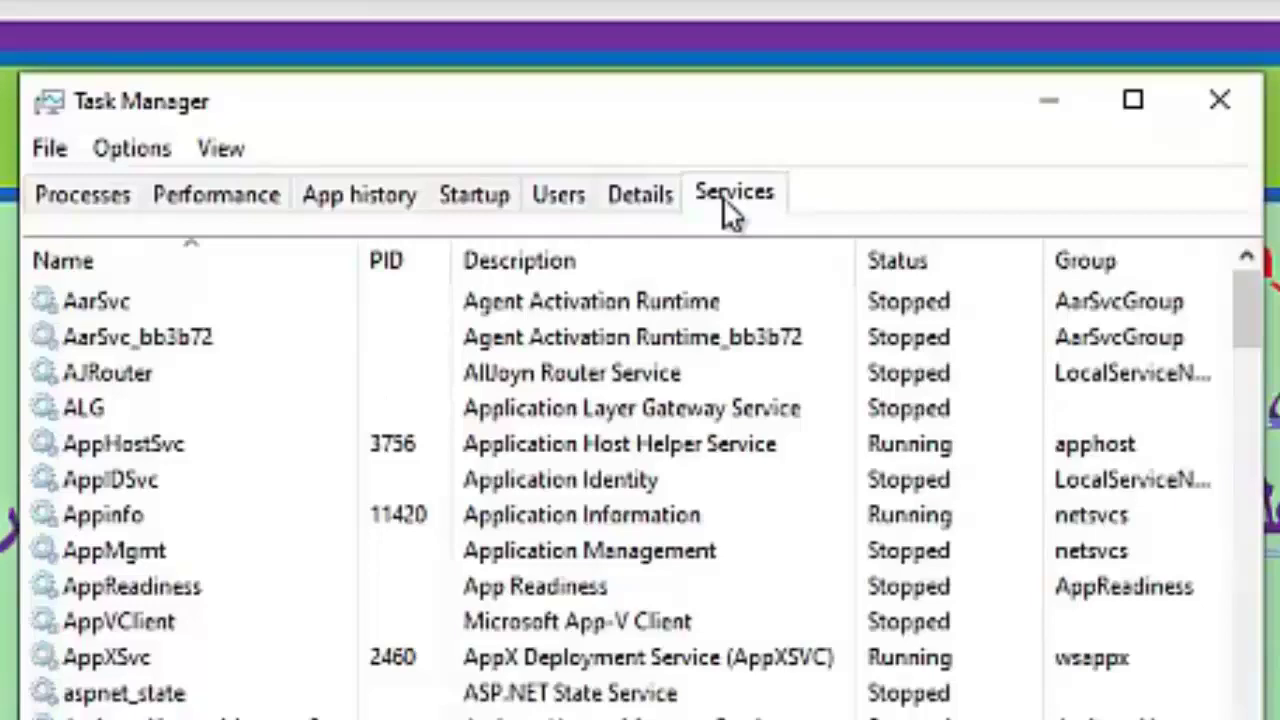
Return to the process list, examine the Microsoft Edge entry's subprocesses, and look over the tabs open in the Edge window.
{"action": "left_click", "coordinate": [88, 198]}
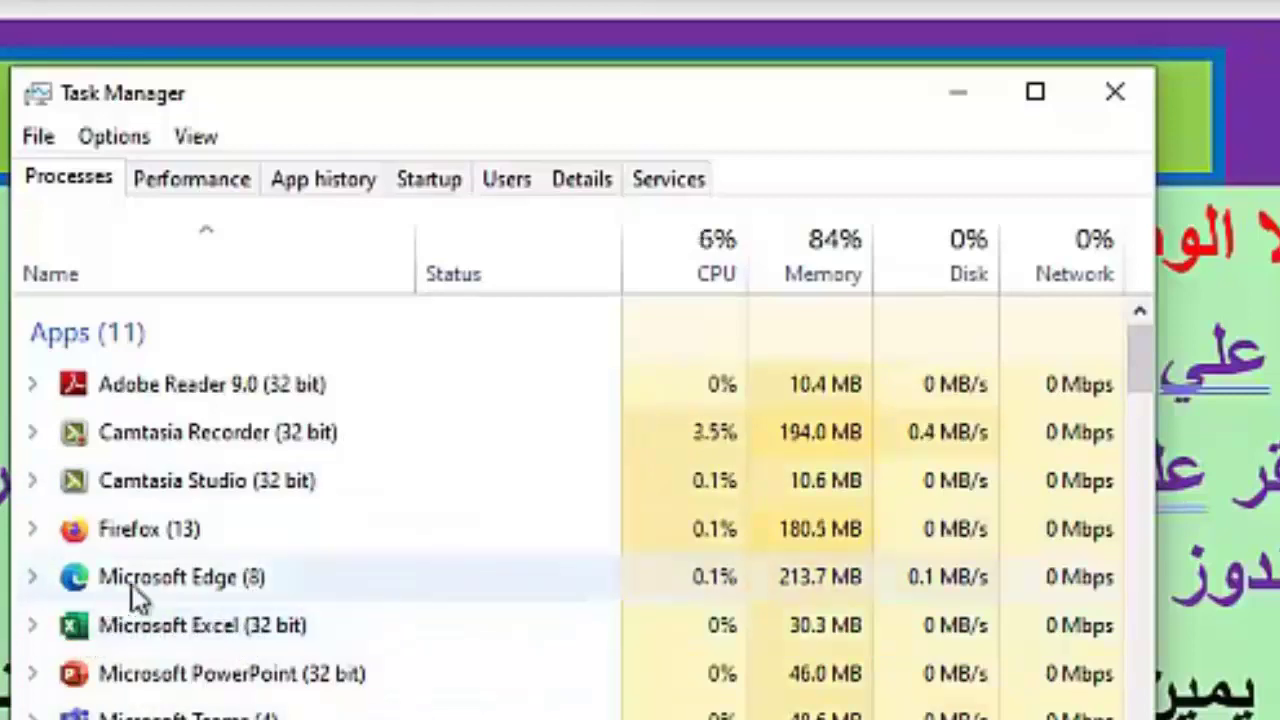
{"action": "left_click", "coordinate": [35, 582]}
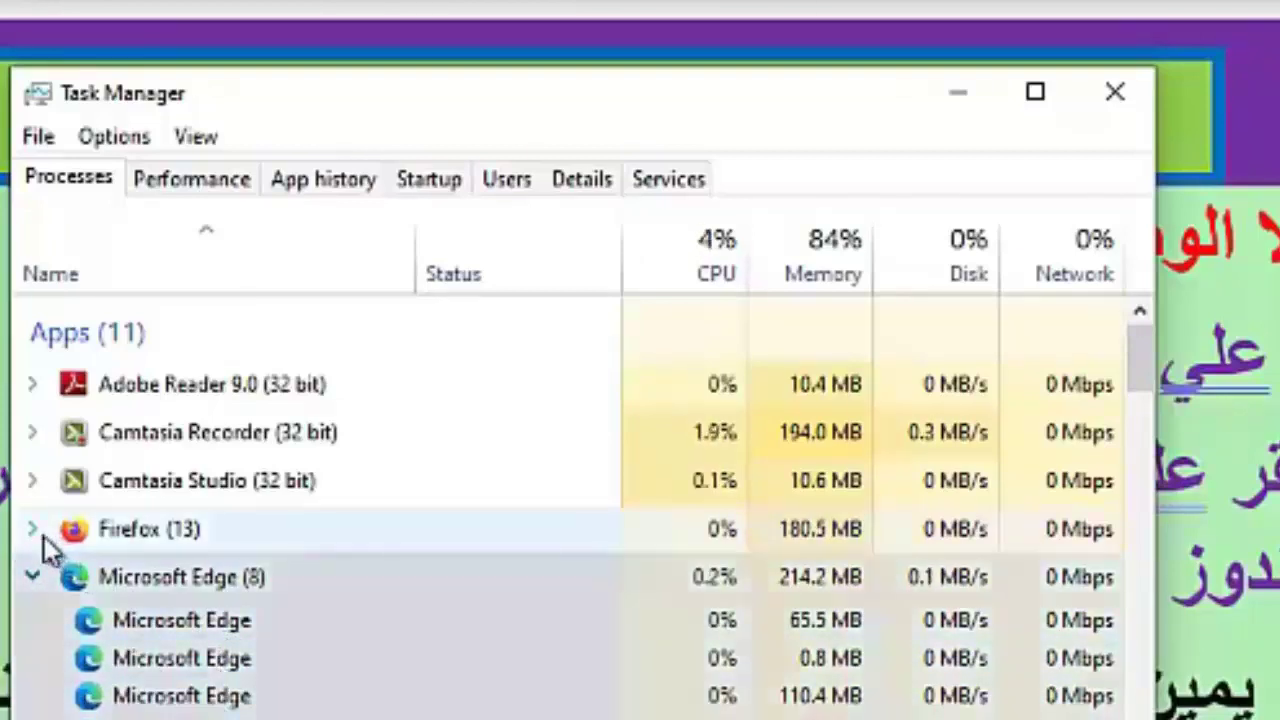
{"action": "left_click", "coordinate": [33, 529]}
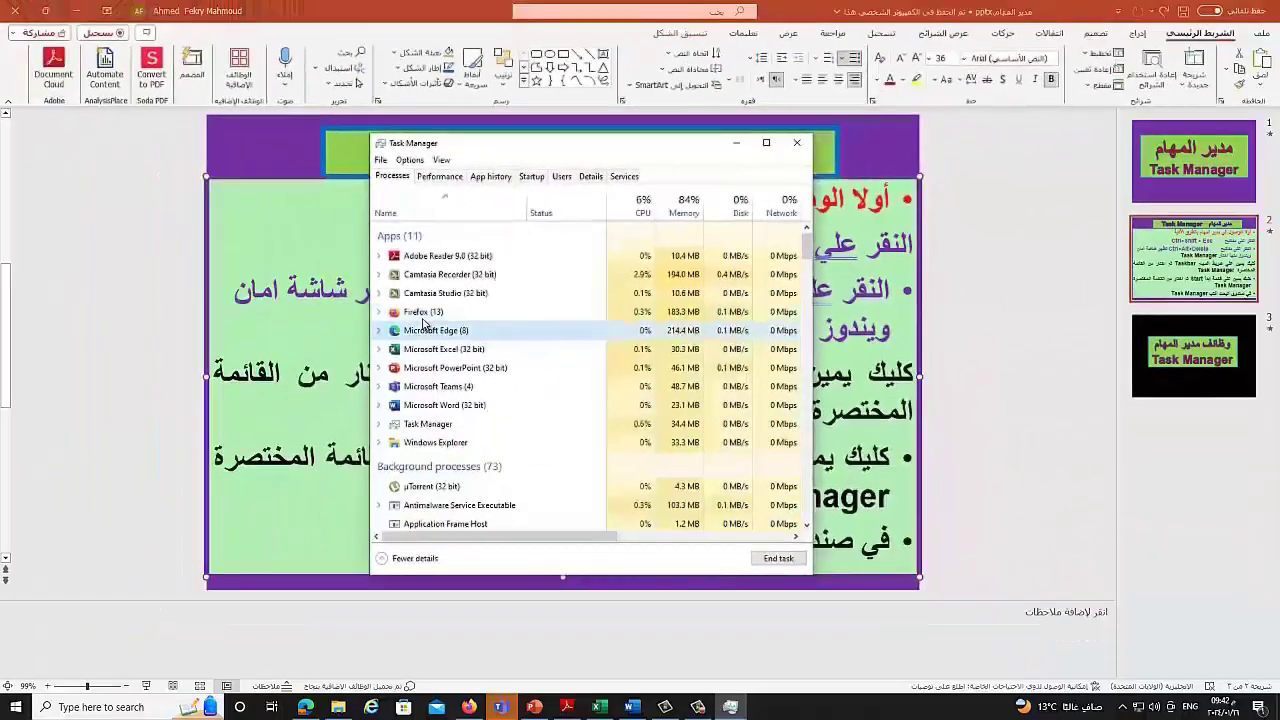
{"action": "left_click", "coordinate": [305, 707]}
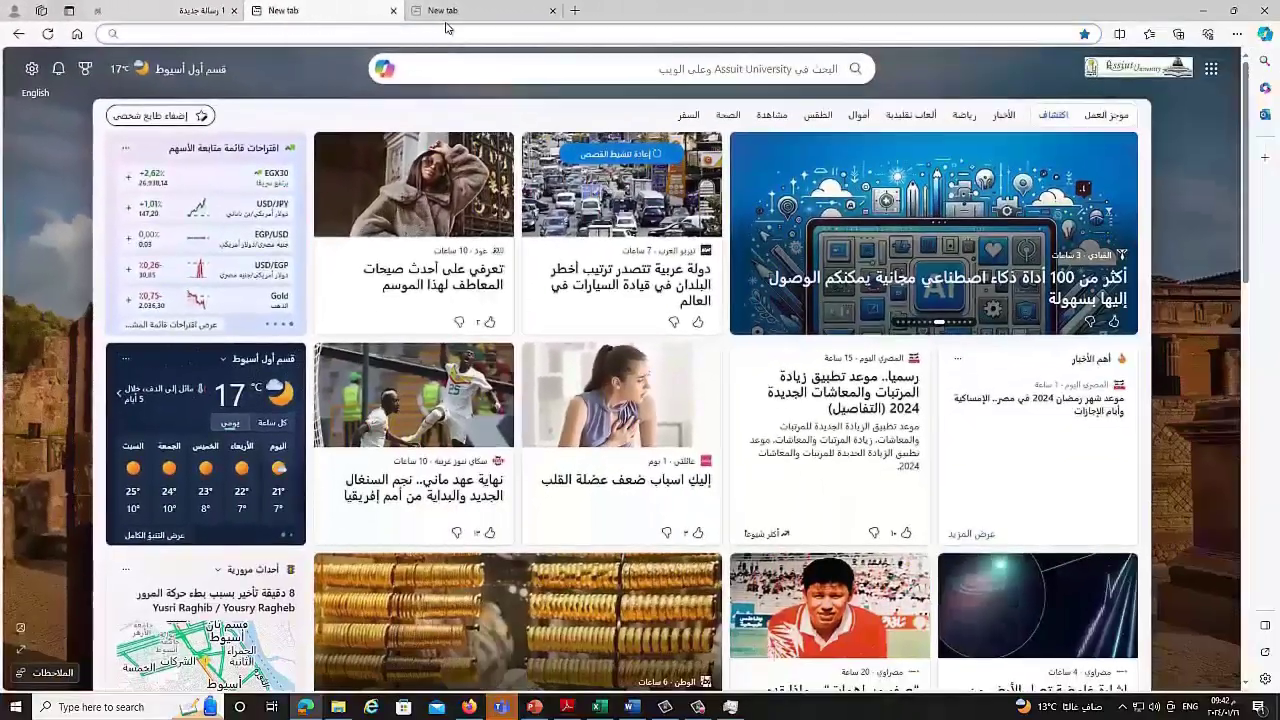
{"action": "left_click", "coordinate": [361, 23]}
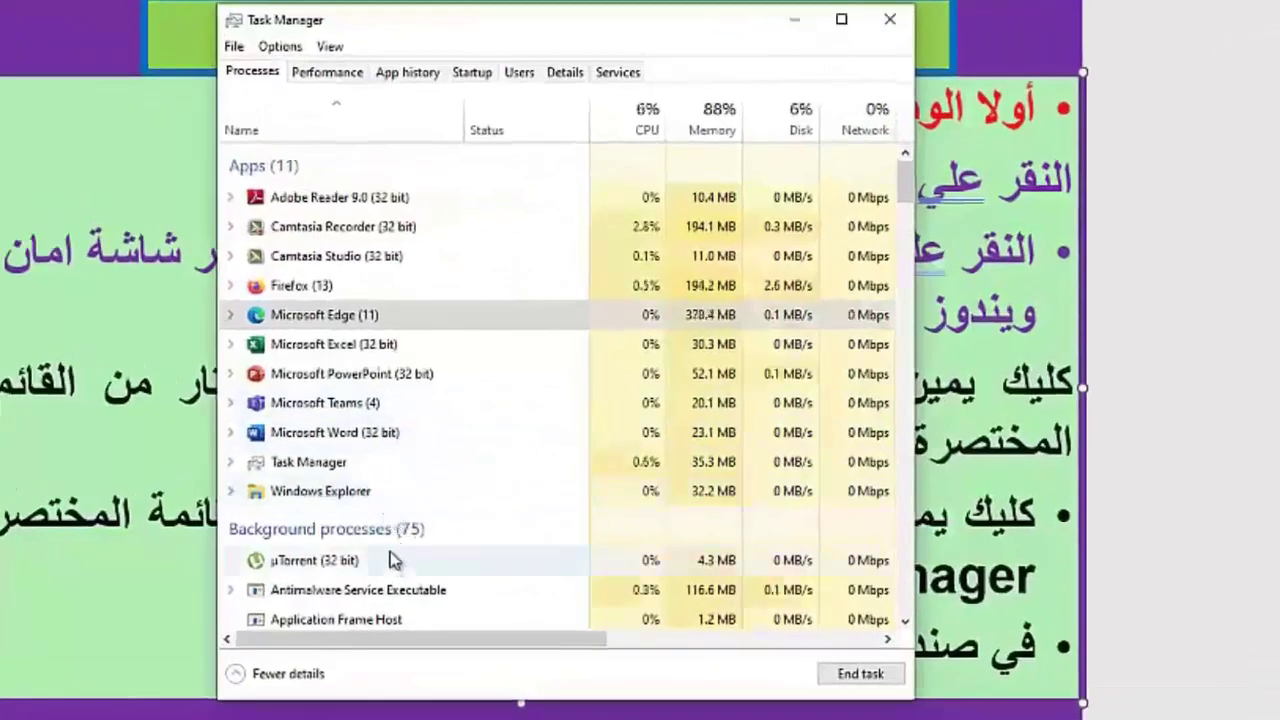
Look through the background processes in Task Manager, then return to the apps and select Camtasia Recorder.
{"action": "scroll", "coordinate": [390, 560], "scroll_direction": "down", "scroll_amount": 1}
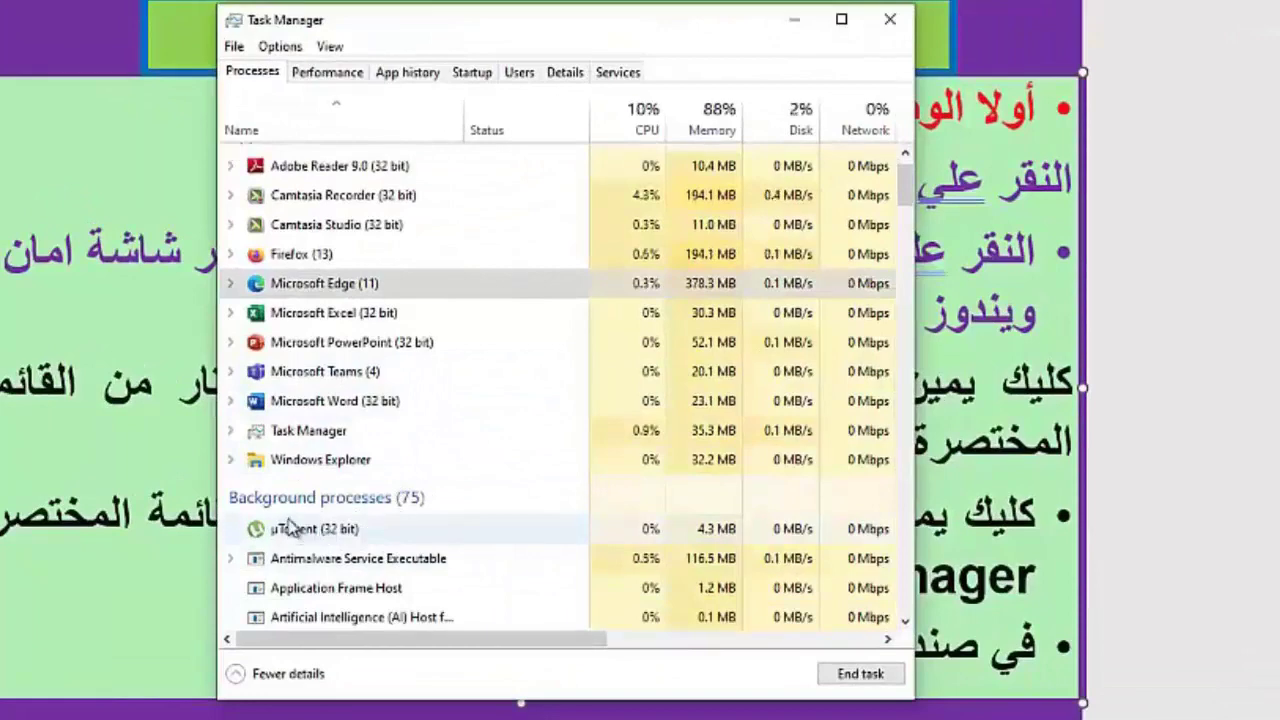
{"action": "scroll", "coordinate": [370, 528], "scroll_direction": "down", "scroll_amount": 3}
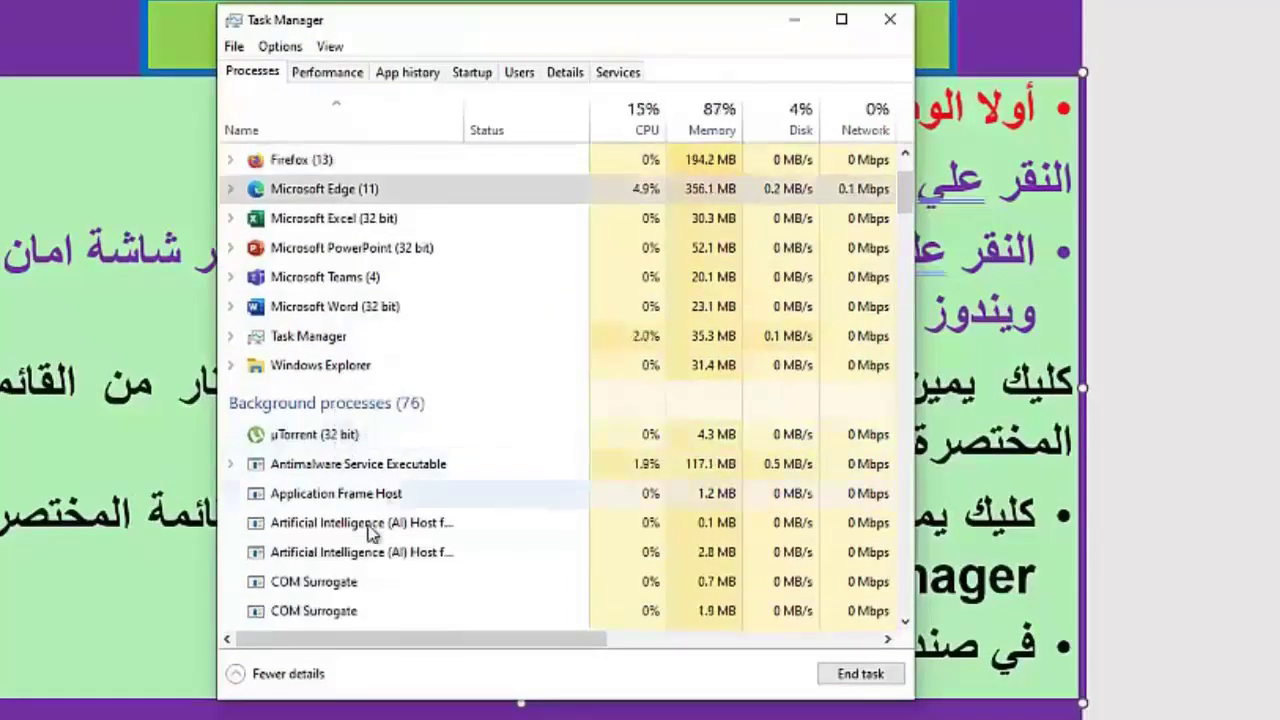
{"action": "scroll", "coordinate": [343, 560], "scroll_direction": "down", "scroll_amount": 4}
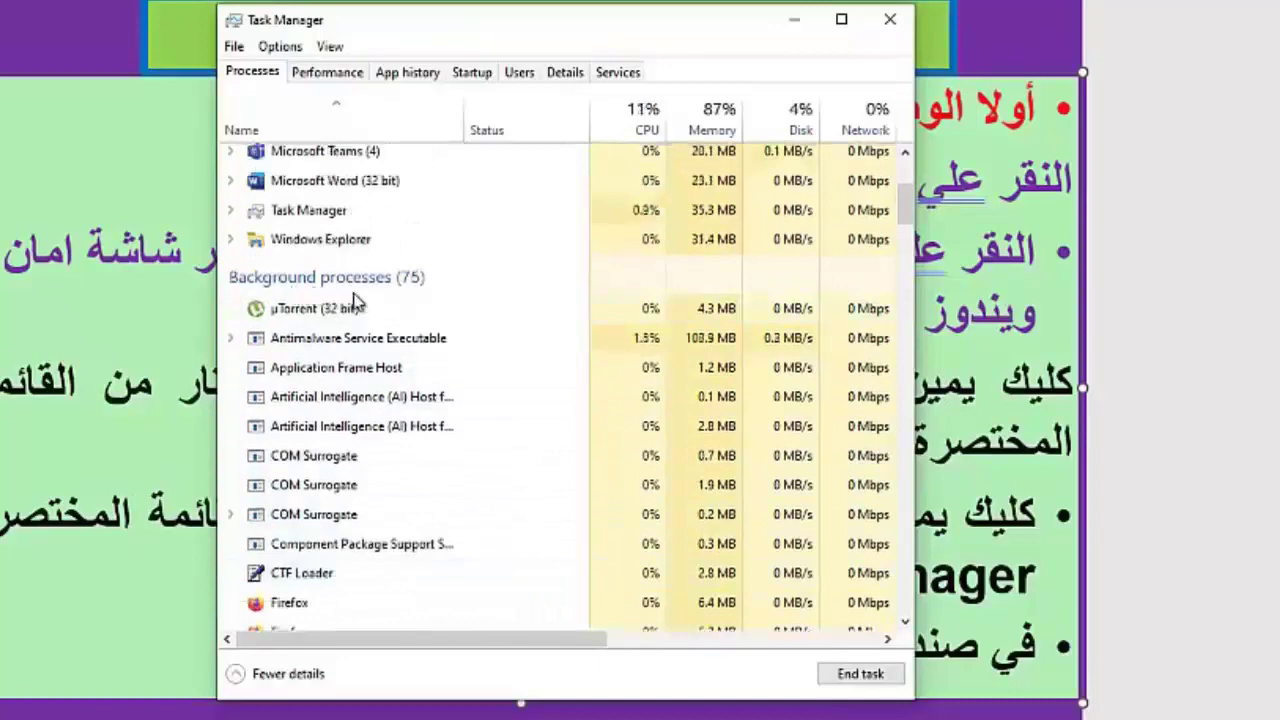
{"action": "scroll", "coordinate": [355, 300], "scroll_direction": "up", "scroll_amount": 10}
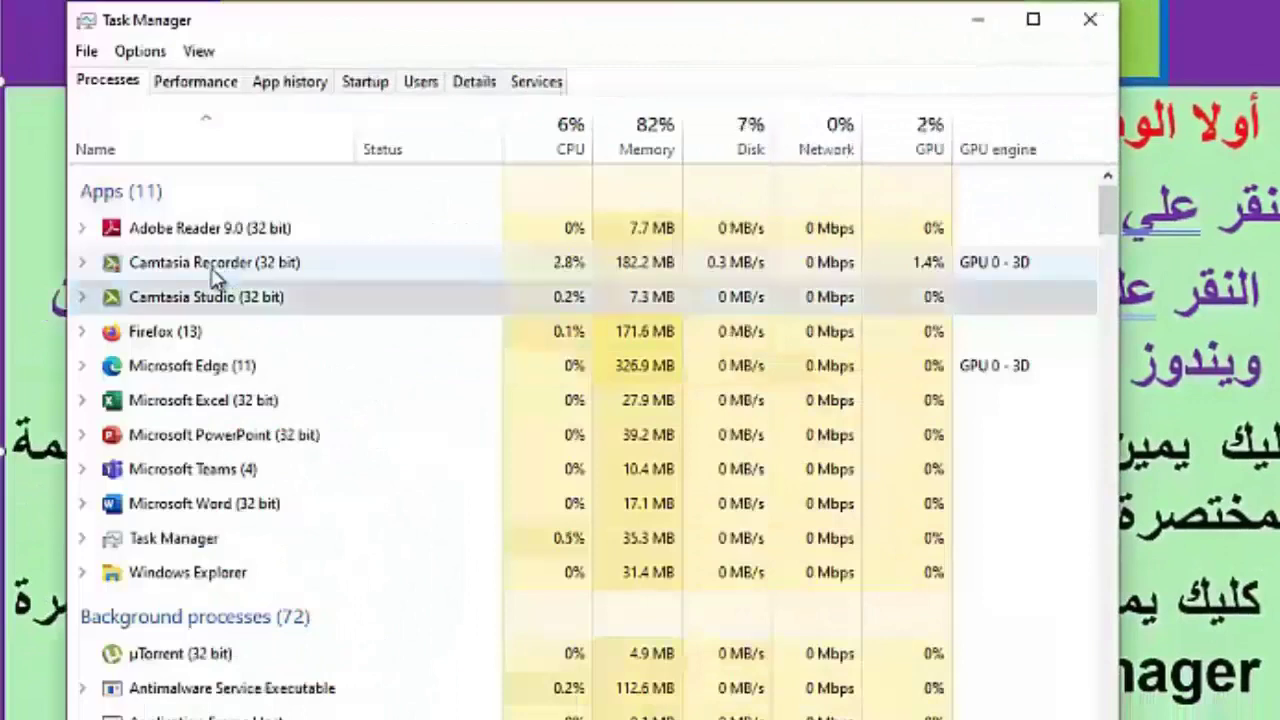
{"action": "left_click", "coordinate": [216, 271]}
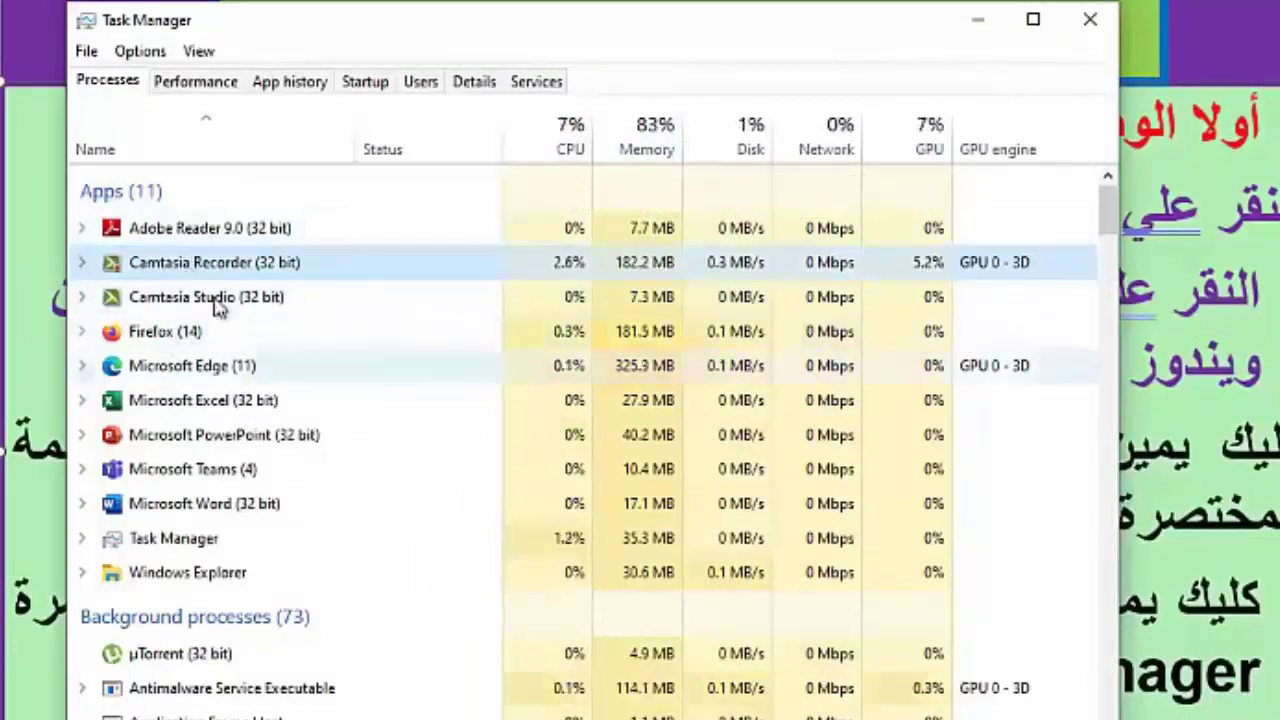
Sort the running processes by CPU usage, alternating between highest-first and lowest-first order.
{"action": "left_click", "coordinate": [138, 155]}
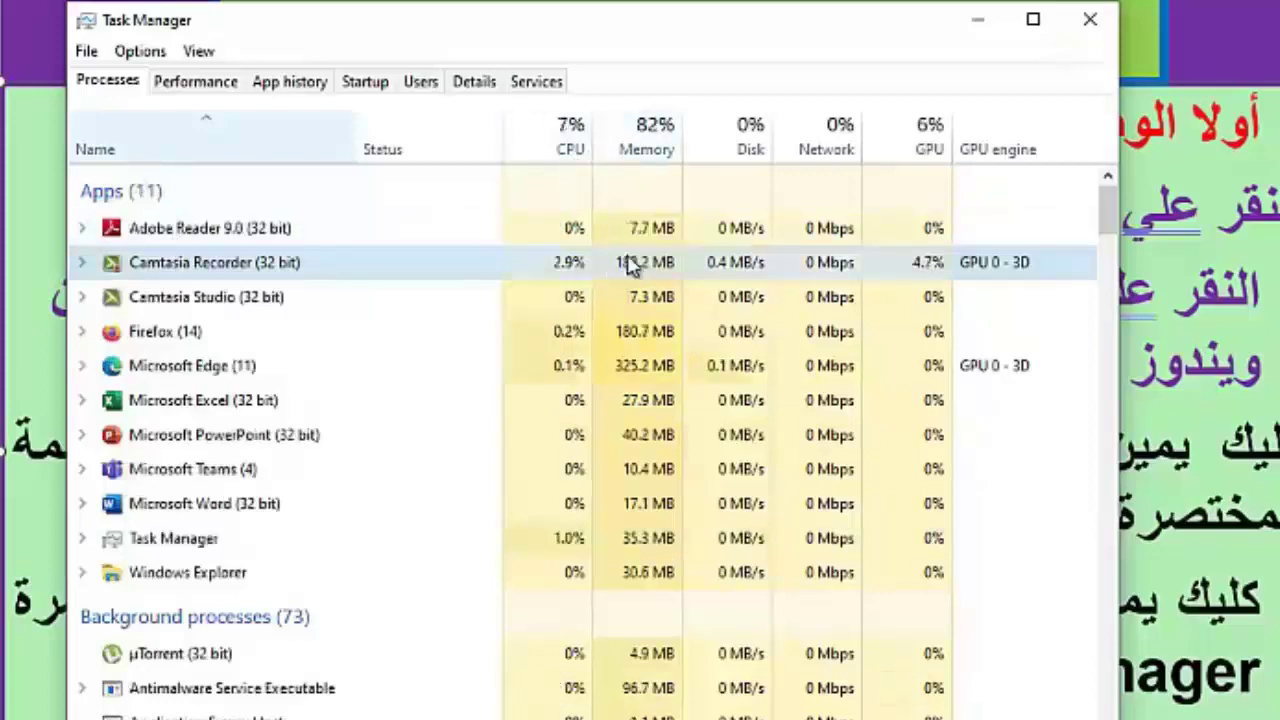
{"action": "left_click", "coordinate": [568, 150]}
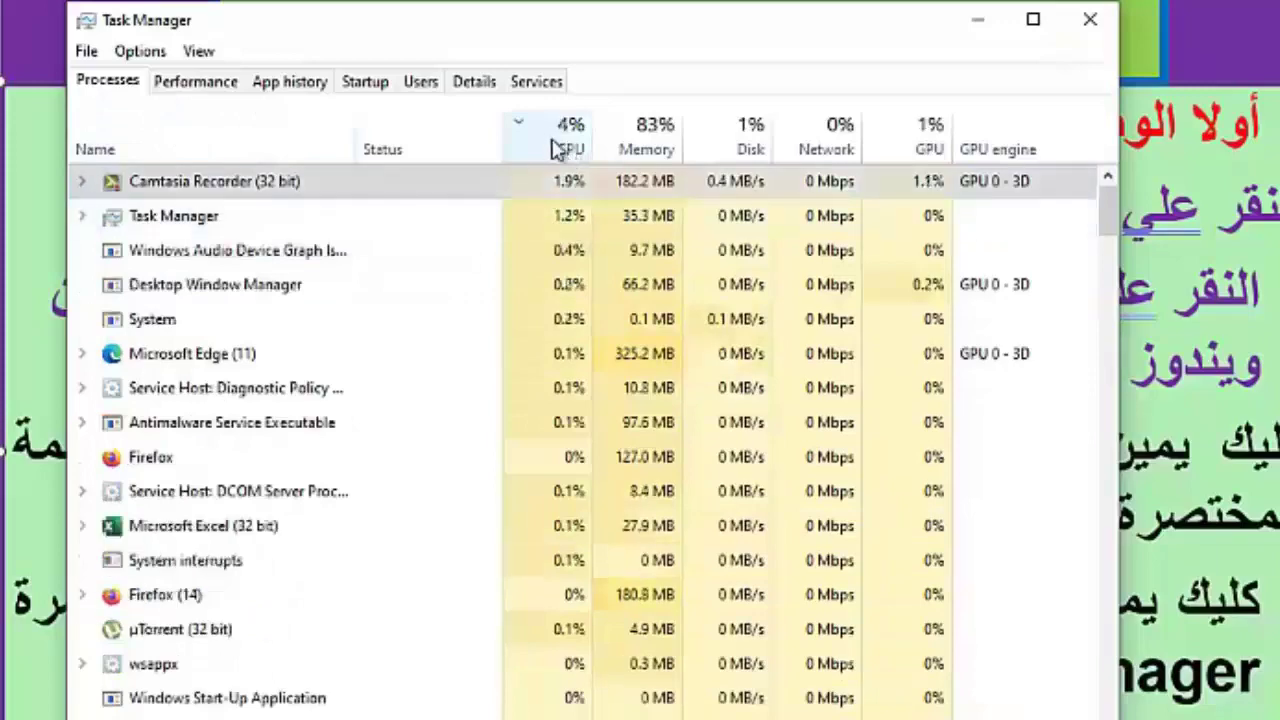
{"action": "left_click", "coordinate": [566, 150]}
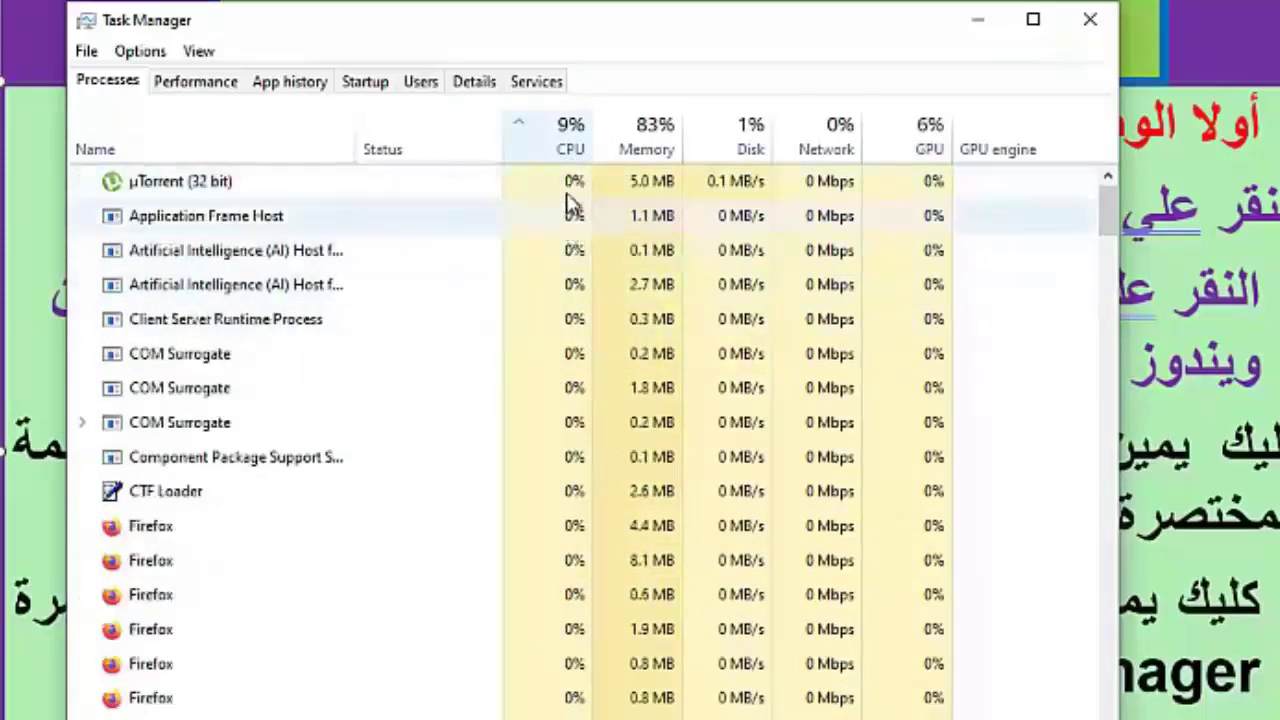
{"action": "left_click", "coordinate": [568, 150]}
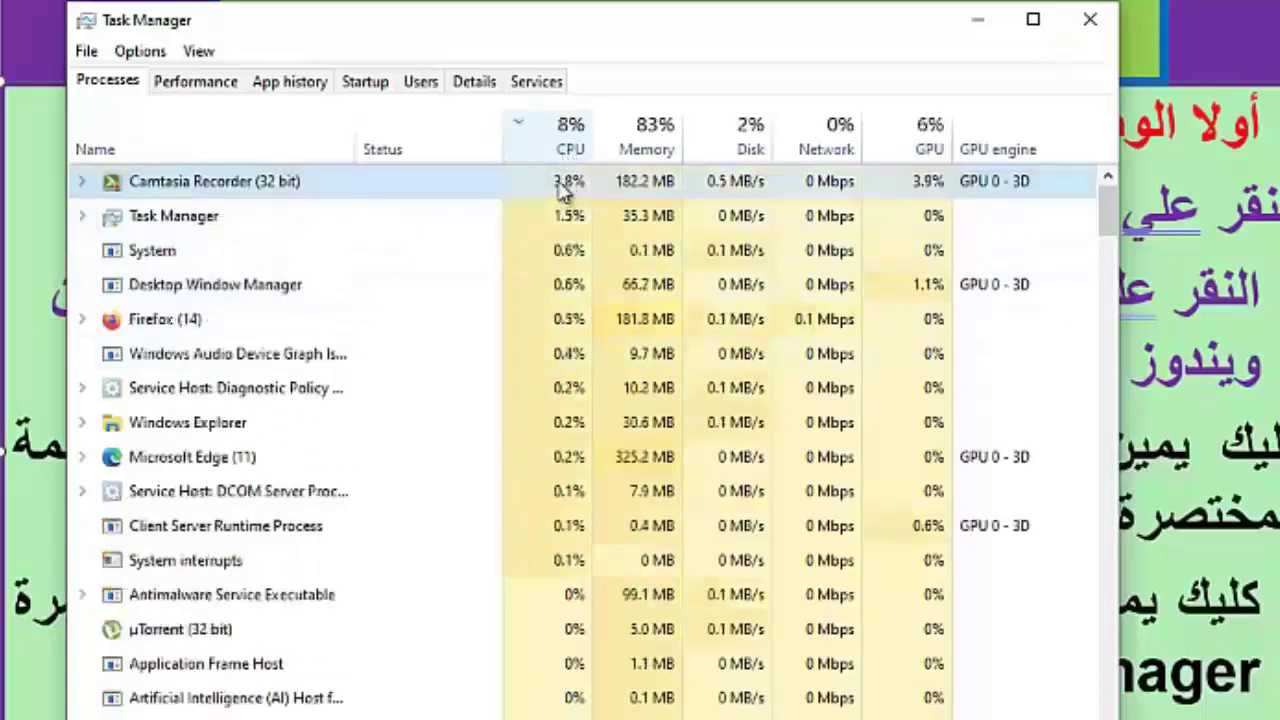
{"action": "left_click", "coordinate": [557, 148]}
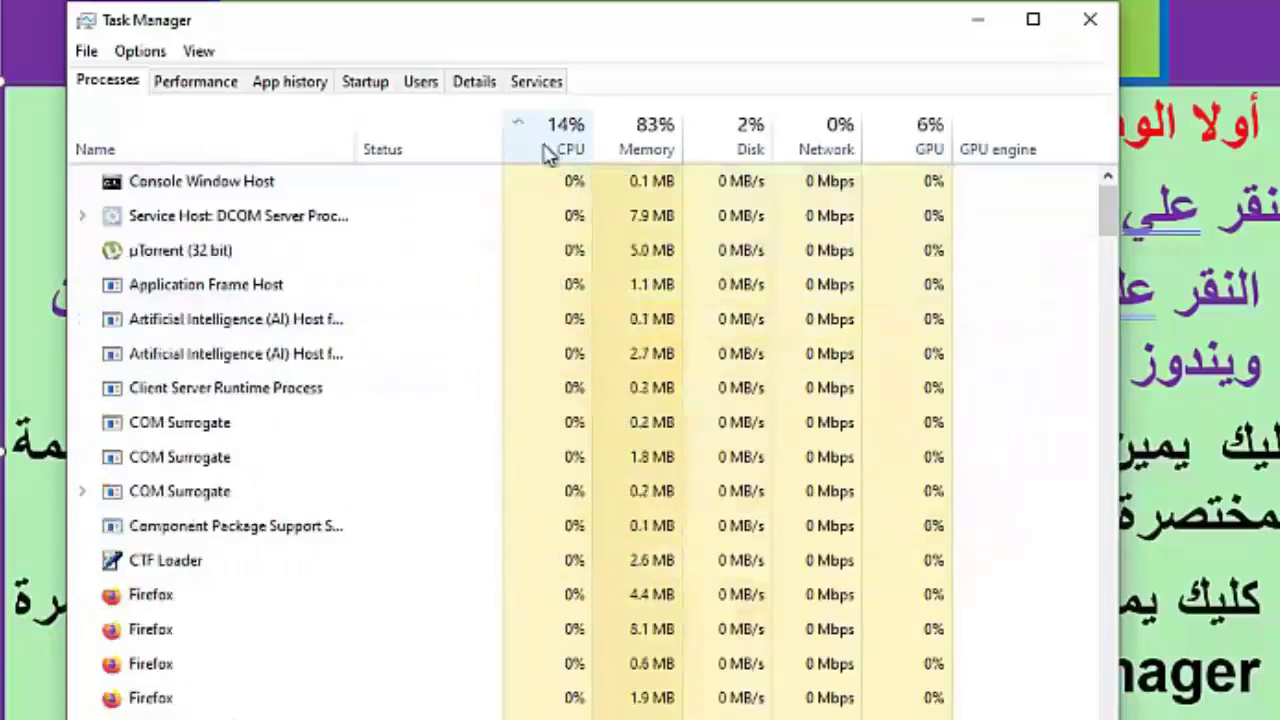
Sort the processes by memory usage in both directions, and restore the sorting by name.
{"action": "left_click", "coordinate": [646, 150]}
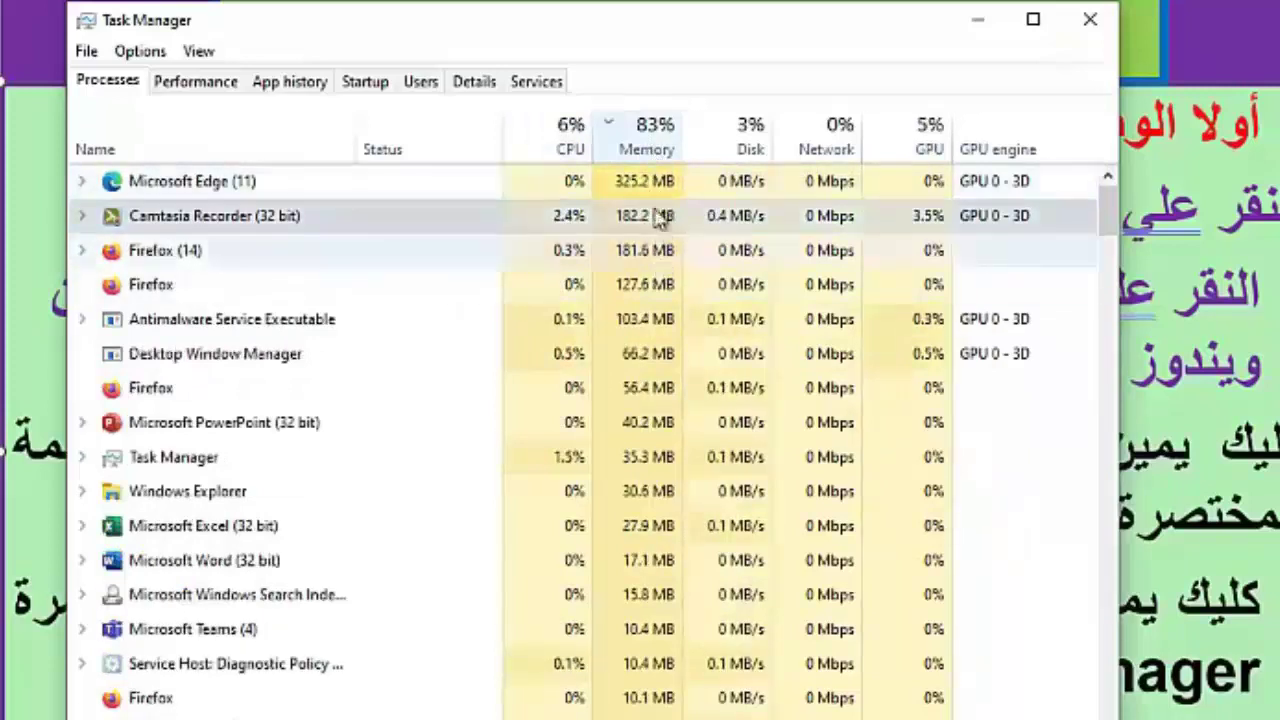
{"action": "left_click", "coordinate": [655, 155]}
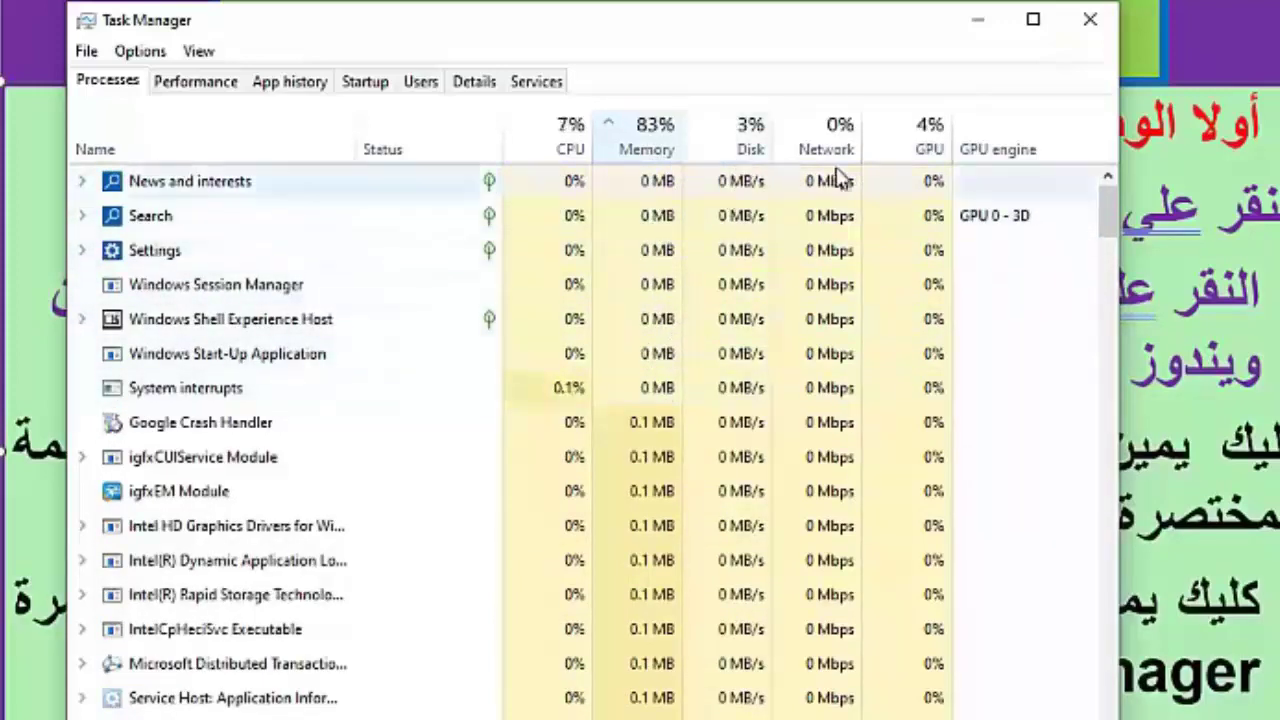
{"action": "left_click", "coordinate": [646, 145]}
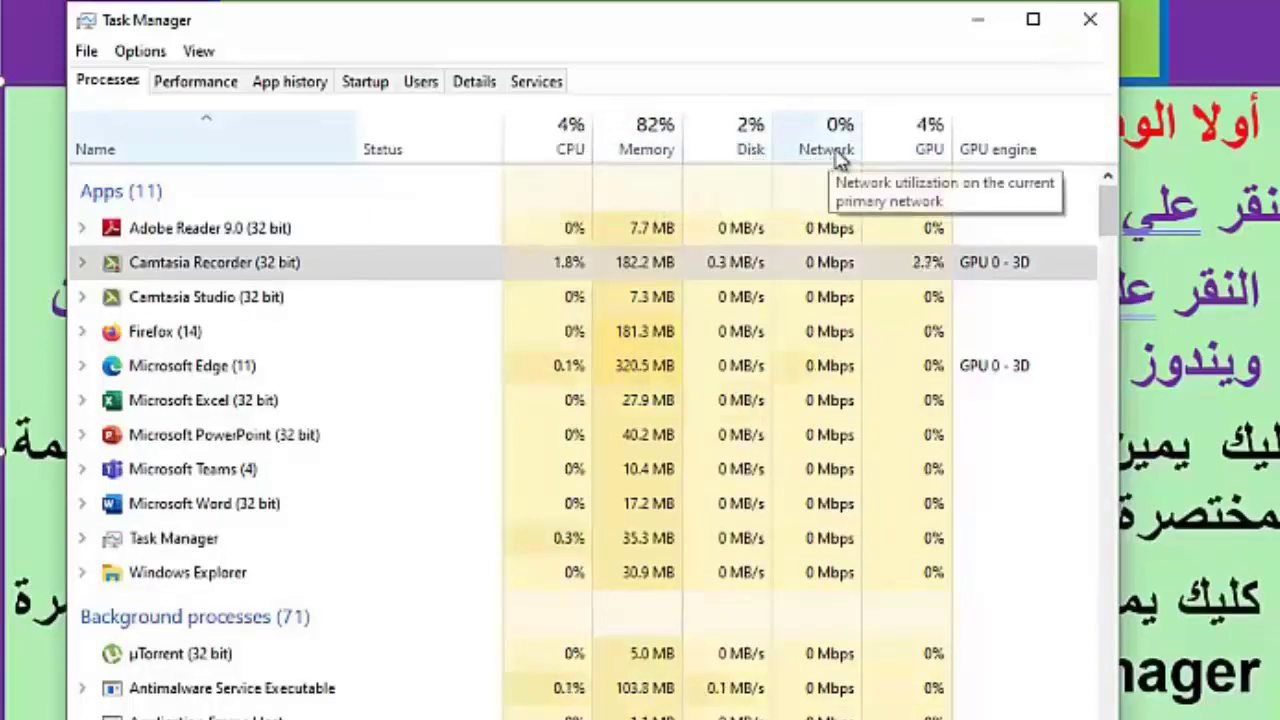
Examine the performance graphs and details for the CPU, memory, Disk 0 (C:) and Disk 1 (H: D: E: F:).
{"action": "left_click", "coordinate": [200, 90]}
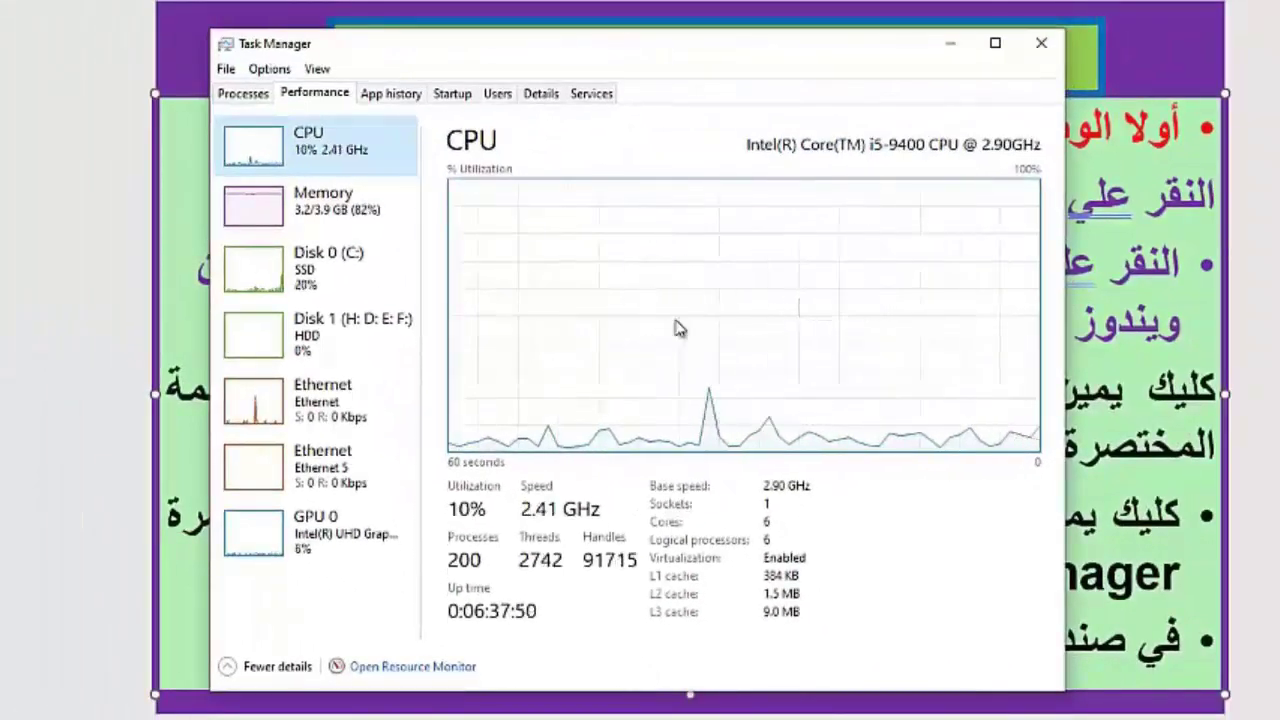
{"action": "left_click", "coordinate": [304, 218]}
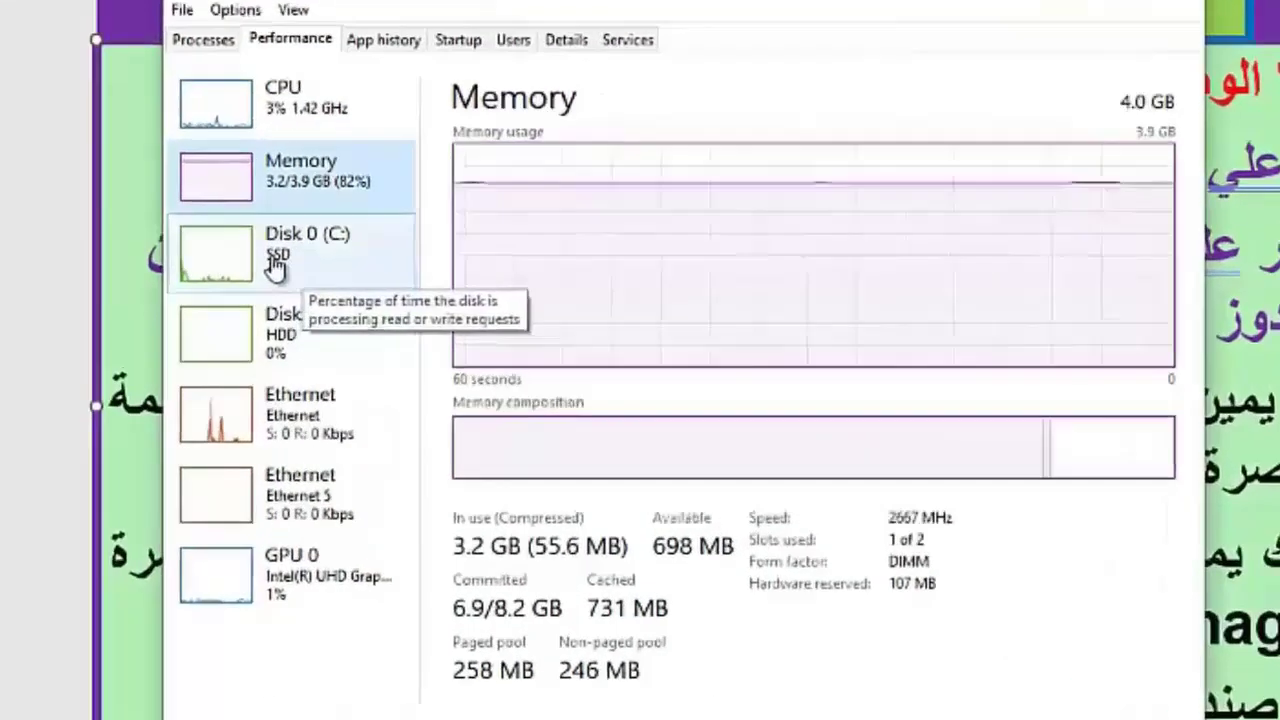
{"action": "left_click", "coordinate": [289, 283]}
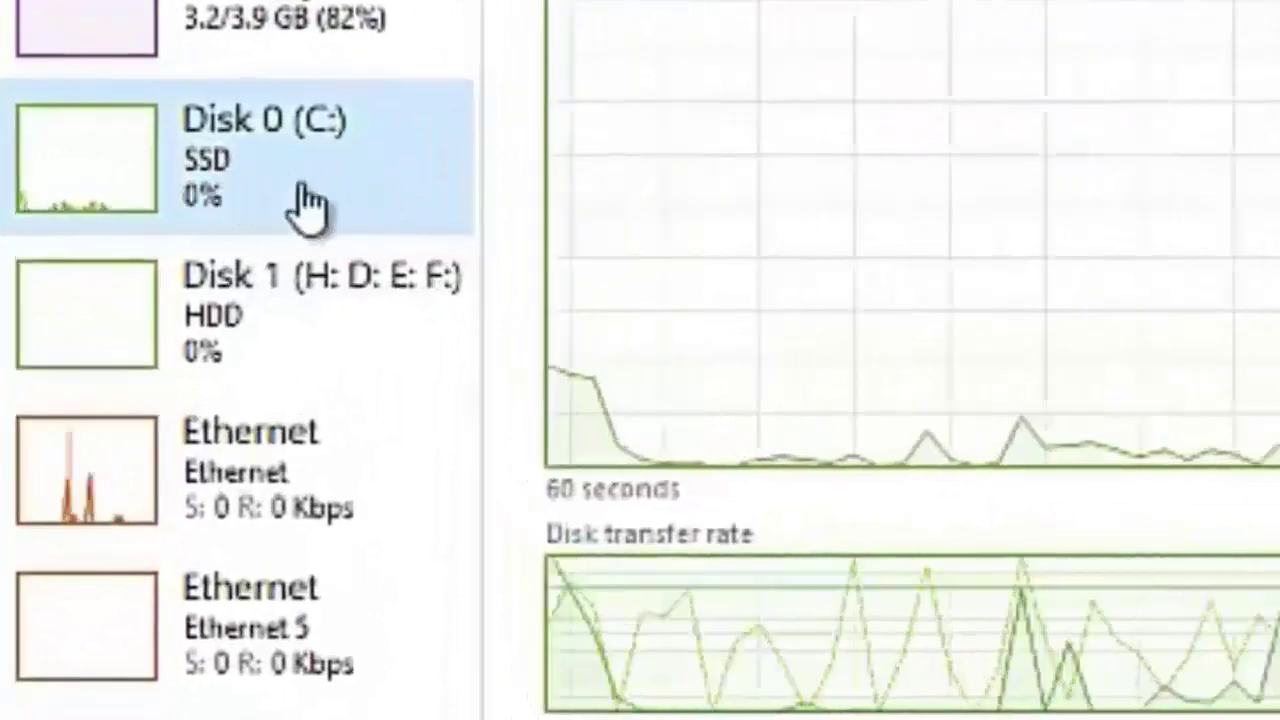
{"action": "left_click", "coordinate": [225, 335]}
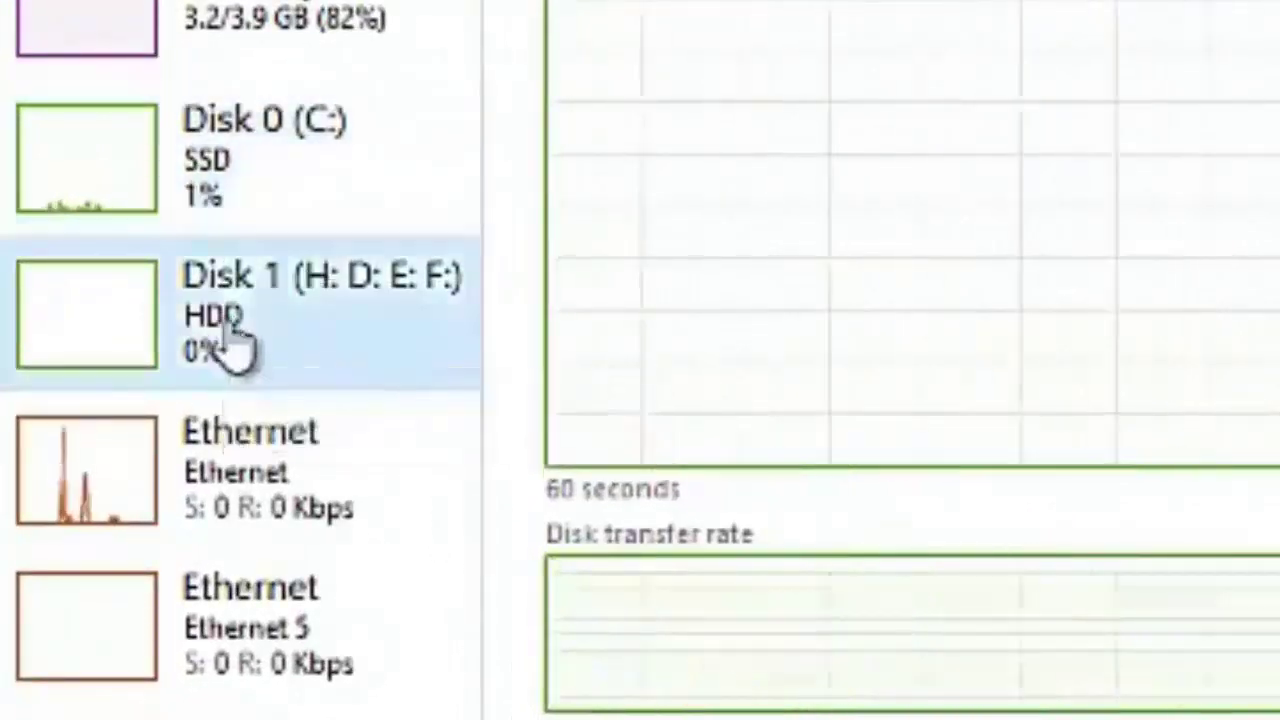
{"action": "left_click", "coordinate": [215, 175]}
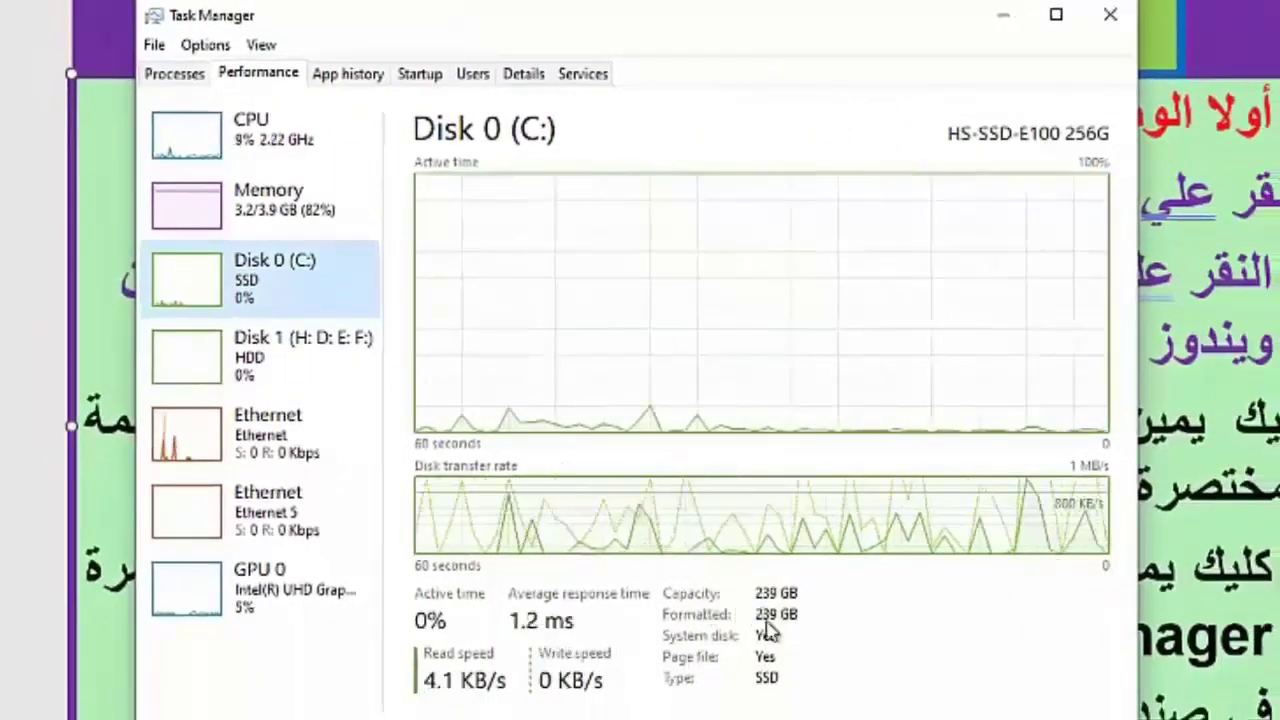
{"action": "left_click", "coordinate": [258, 370]}
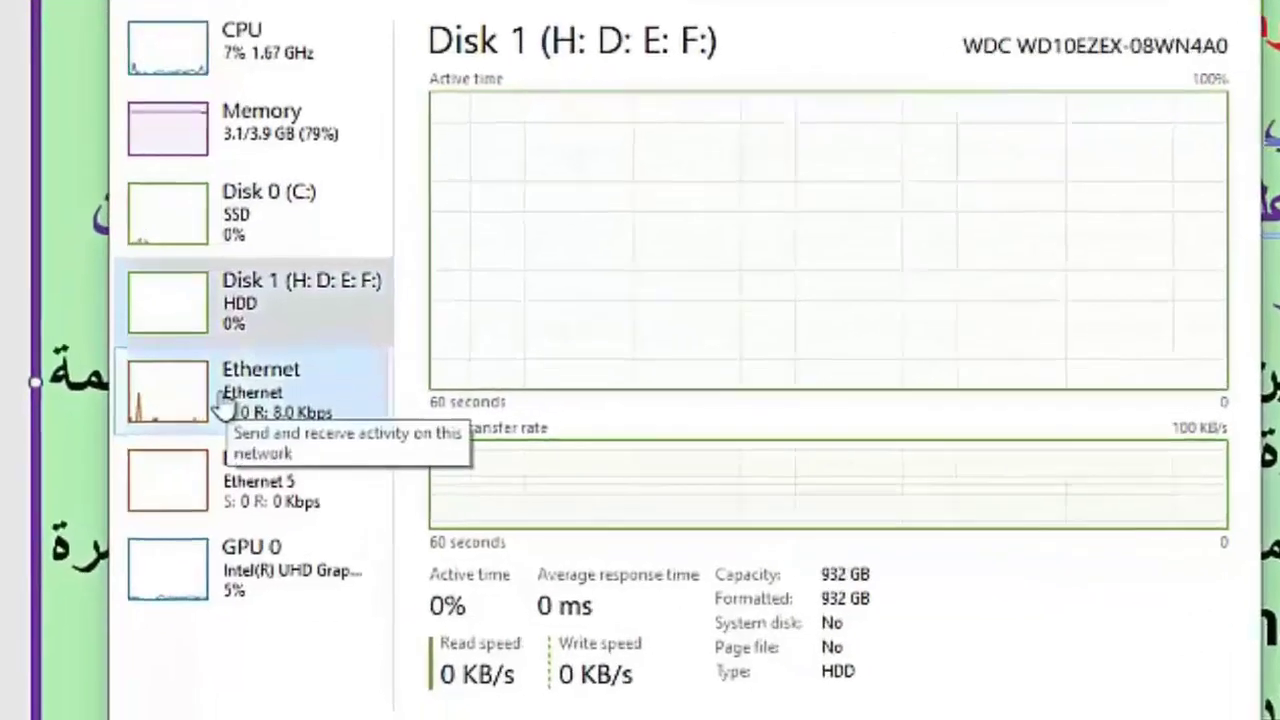
Examine the performance details of both Ethernet connections and GPU 0.
{"action": "left_click", "coordinate": [222, 400]}
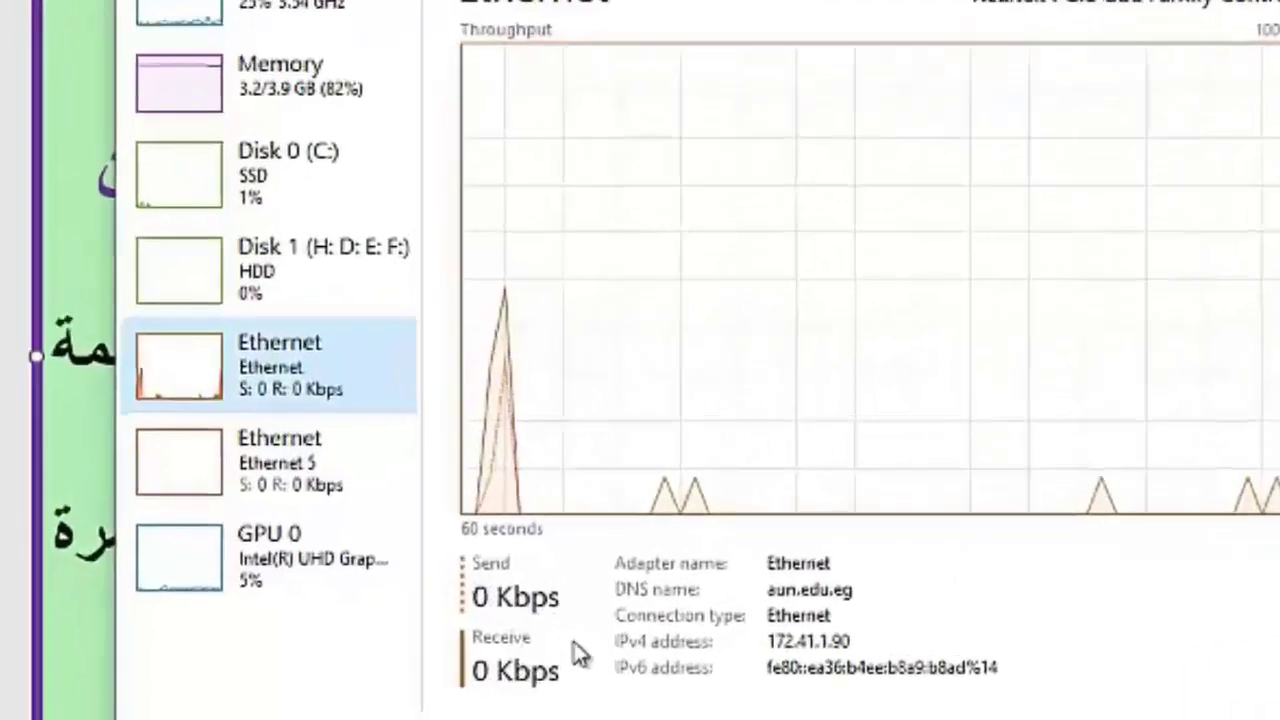
{"action": "left_click", "coordinate": [300, 468]}
{"action": "left_click", "coordinate": [232, 580]}
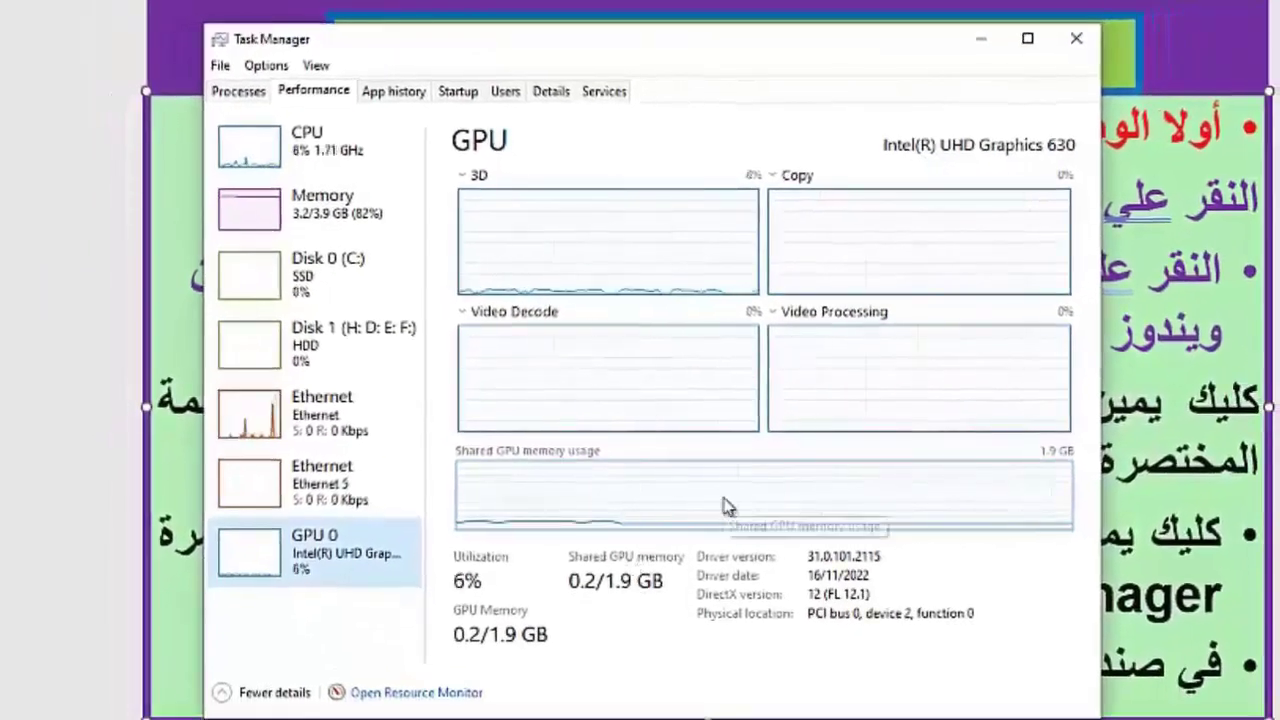
Review the app usage history and the list of startup programs, selecting Microsoft Teams classic among the startup entries.
{"action": "left_click", "coordinate": [388, 100]}
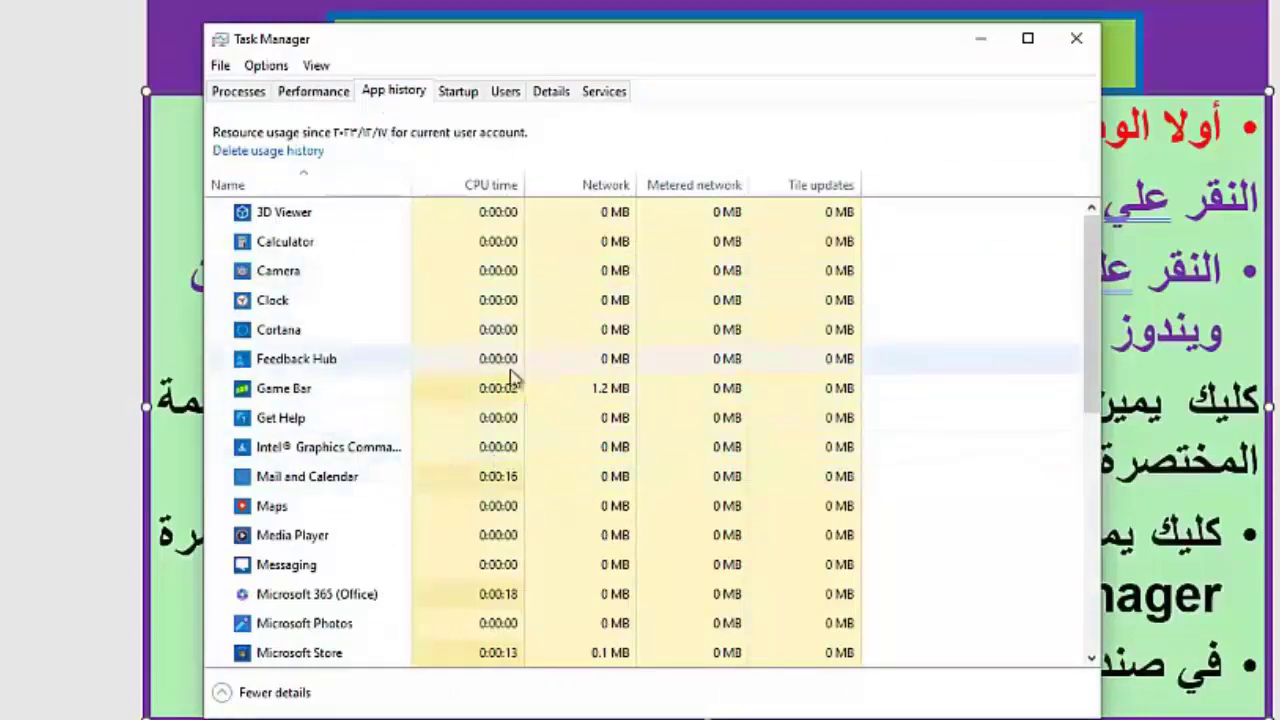
{"action": "left_click", "coordinate": [466, 97]}
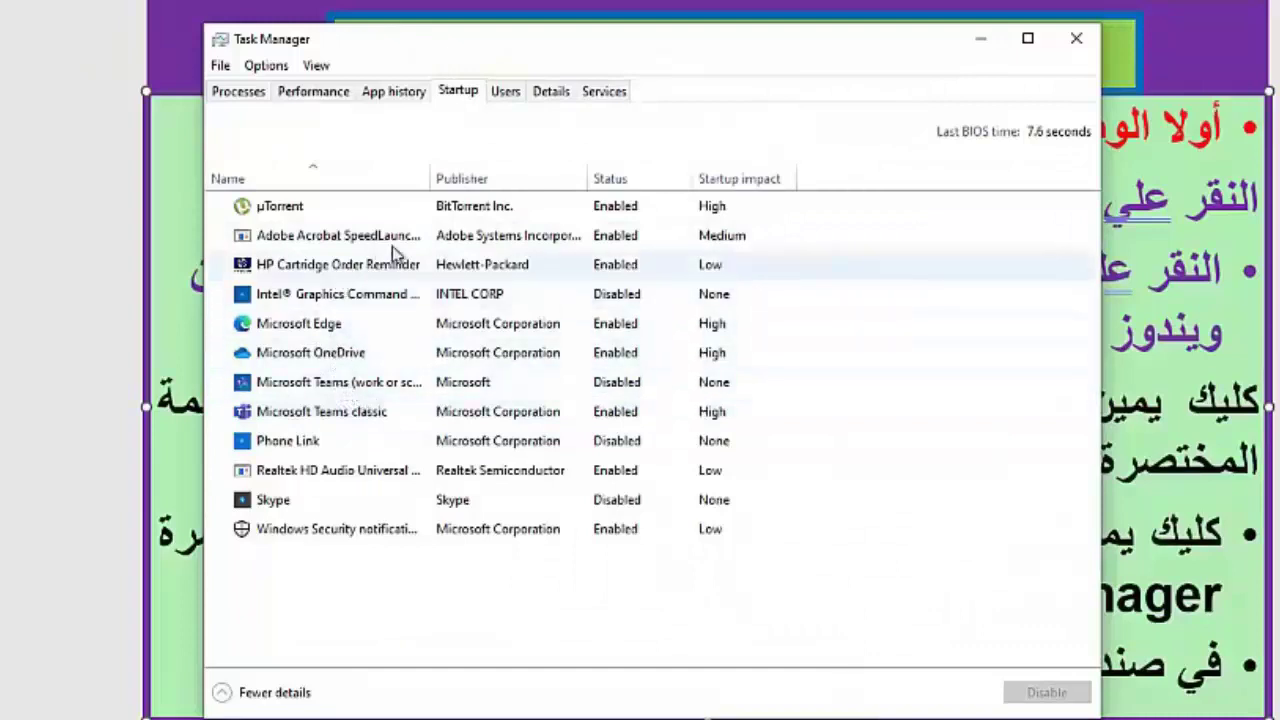
{"action": "left_click", "coordinate": [335, 416]}
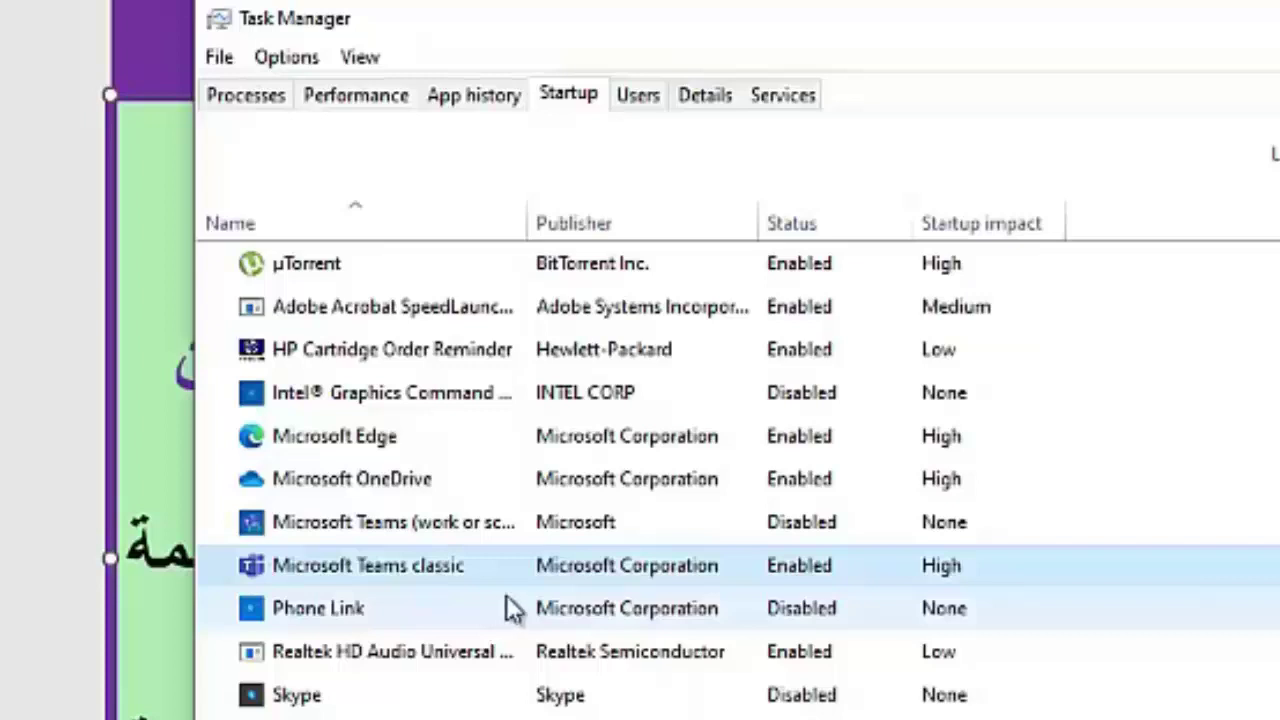
Disable Microsoft Teams classic in the startup programs list, and enable it again.
{"action": "right_click", "coordinate": [793, 568]}
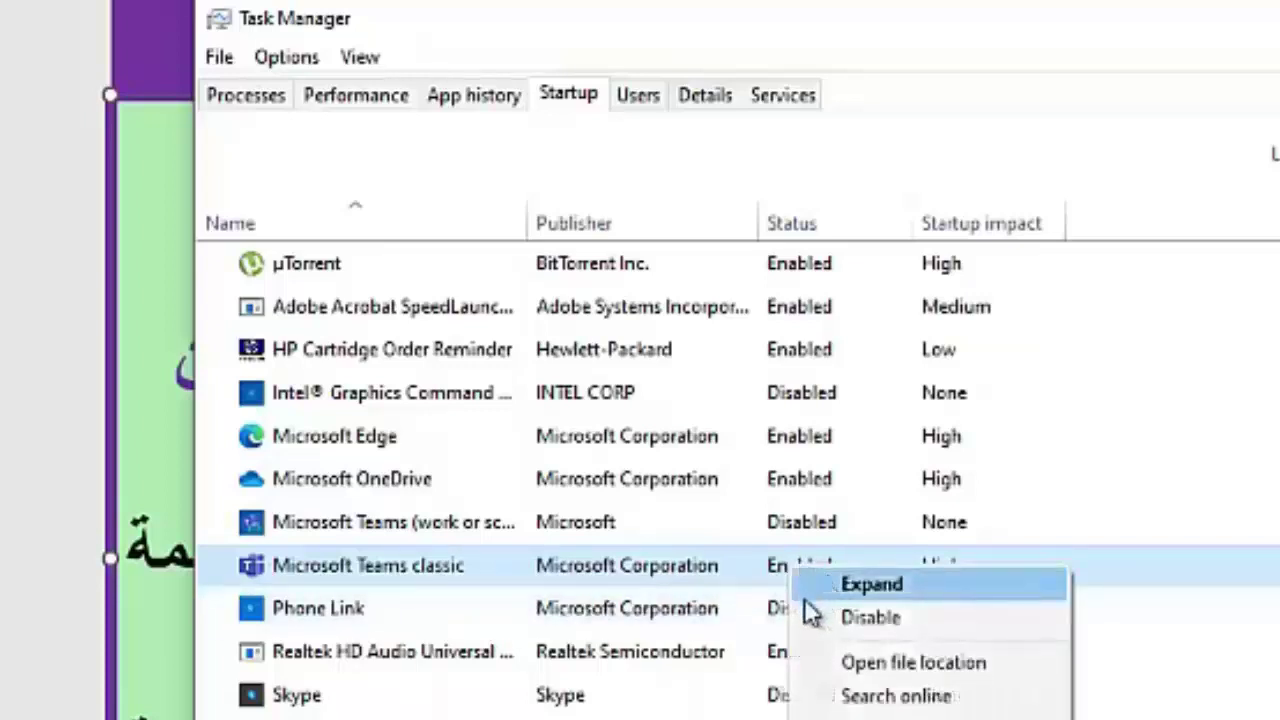
{"action": "left_click", "coordinate": [849, 616]}
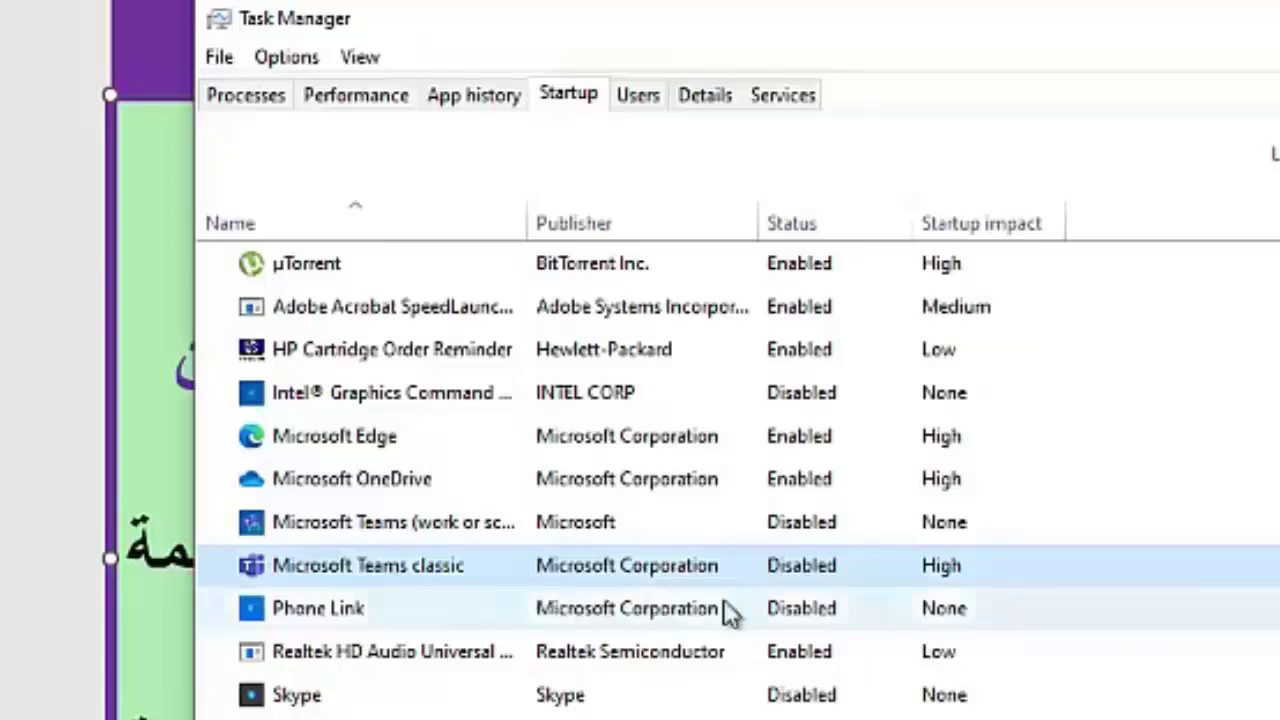
{"action": "right_click", "coordinate": [781, 564]}
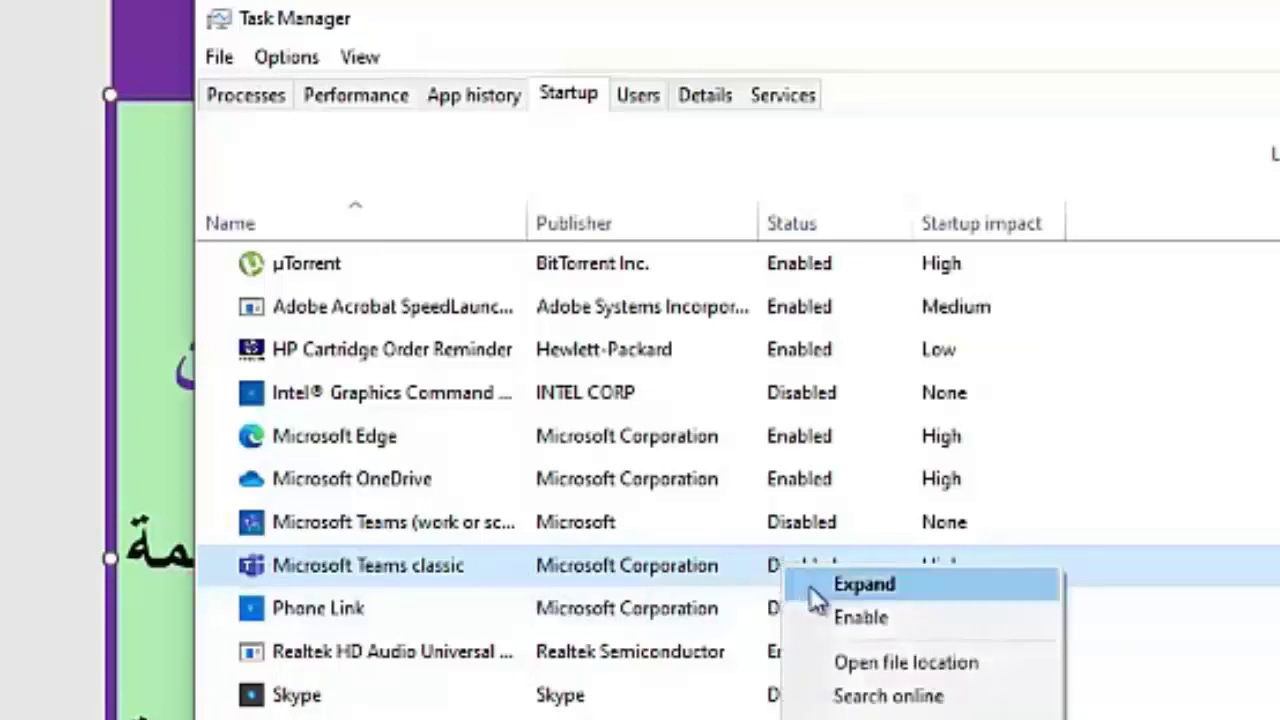
{"action": "left_click", "coordinate": [848, 617]}
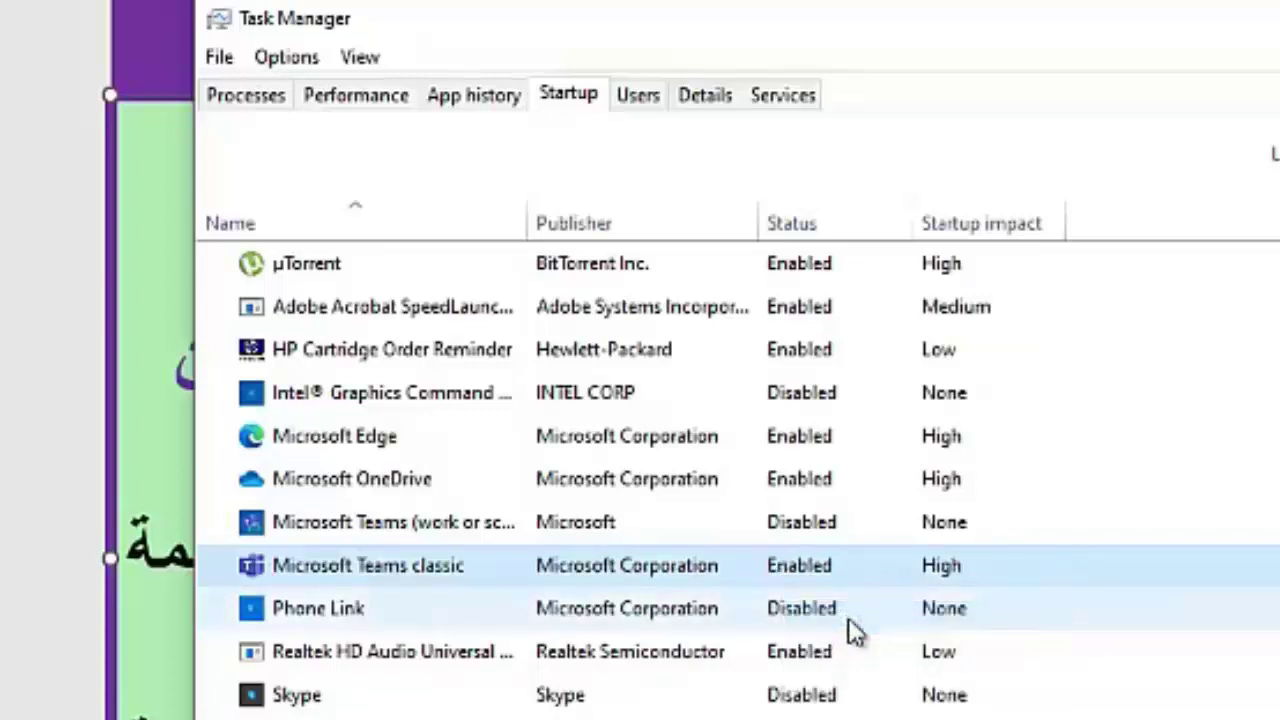
Examine the signed-in user's resource usage, the detailed list of running processes, and the services list with the actions available for AarSvc_bb3b72.
{"action": "left_click", "coordinate": [655, 102]}
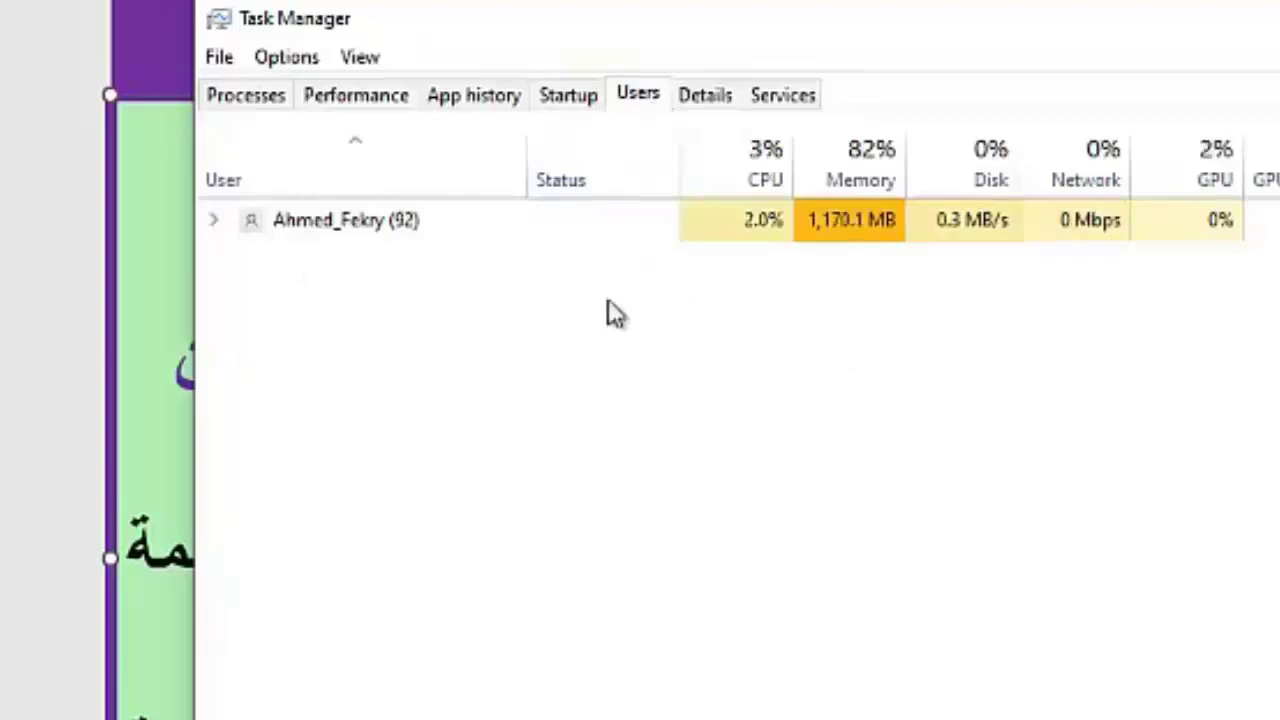
{"action": "left_click", "coordinate": [345, 228]}
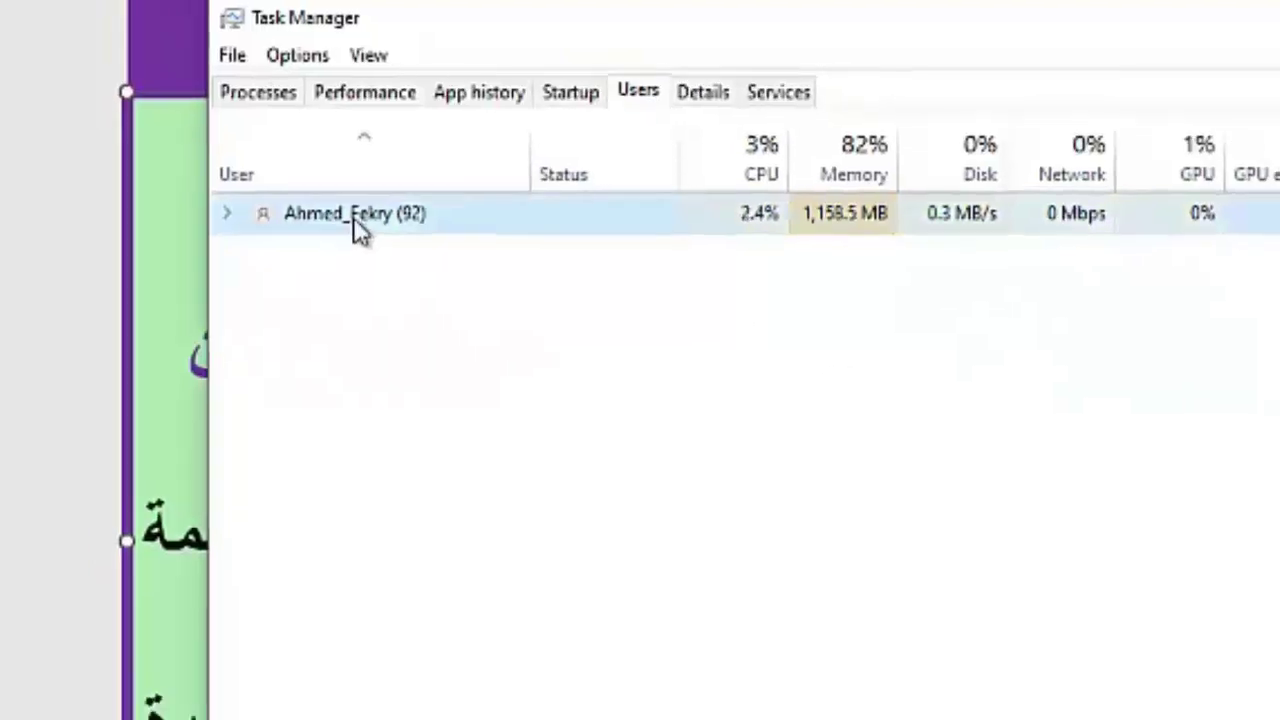
{"action": "left_click", "coordinate": [705, 95]}
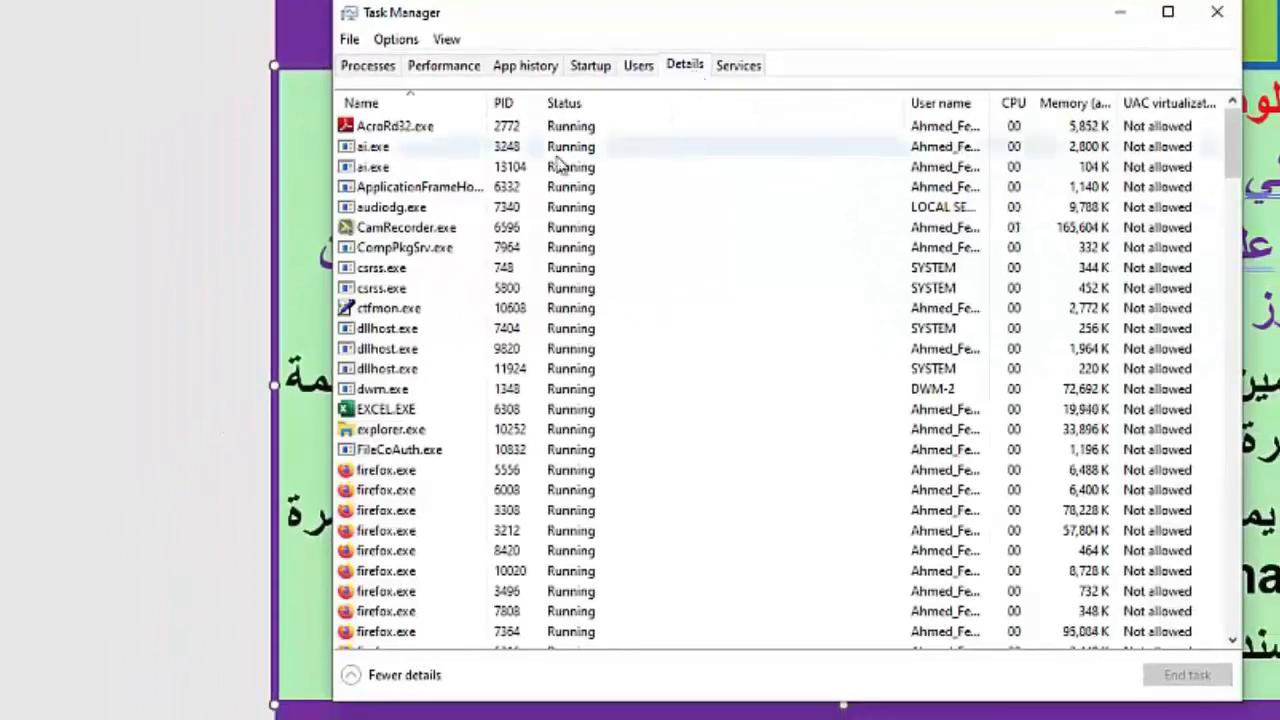
{"action": "left_click", "coordinate": [441, 212]}
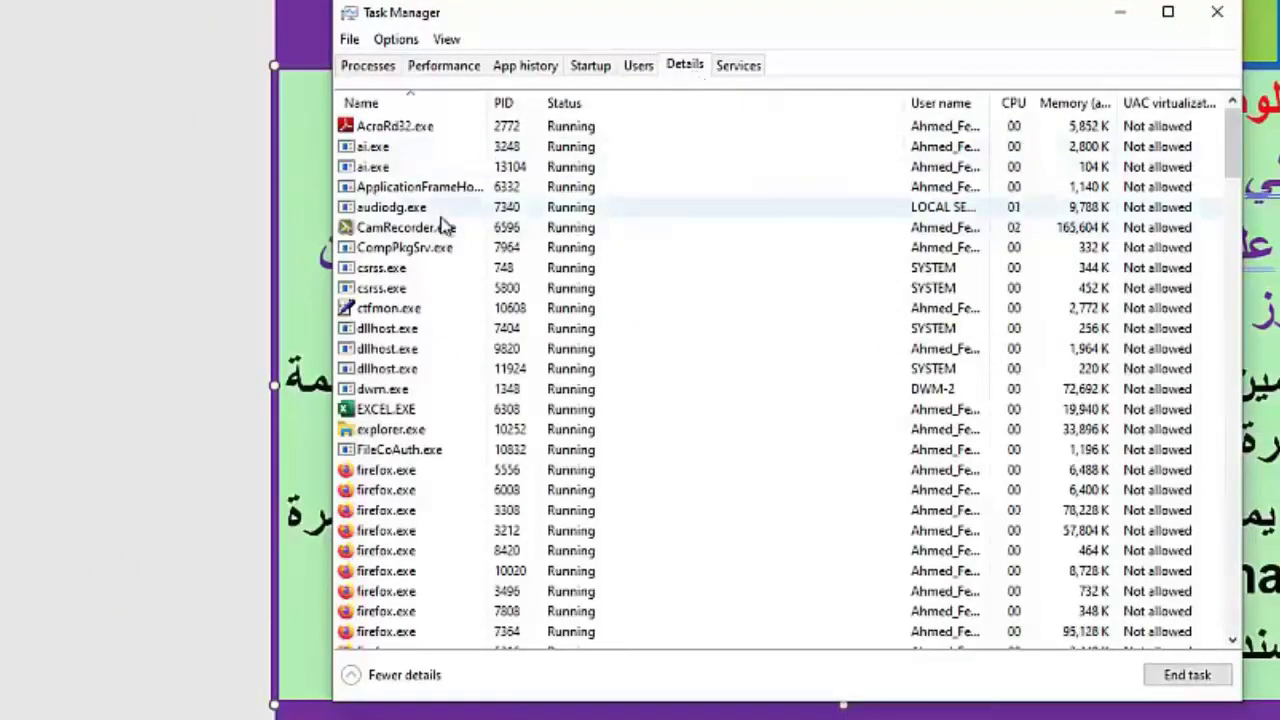
{"action": "left_click", "coordinate": [746, 68]}
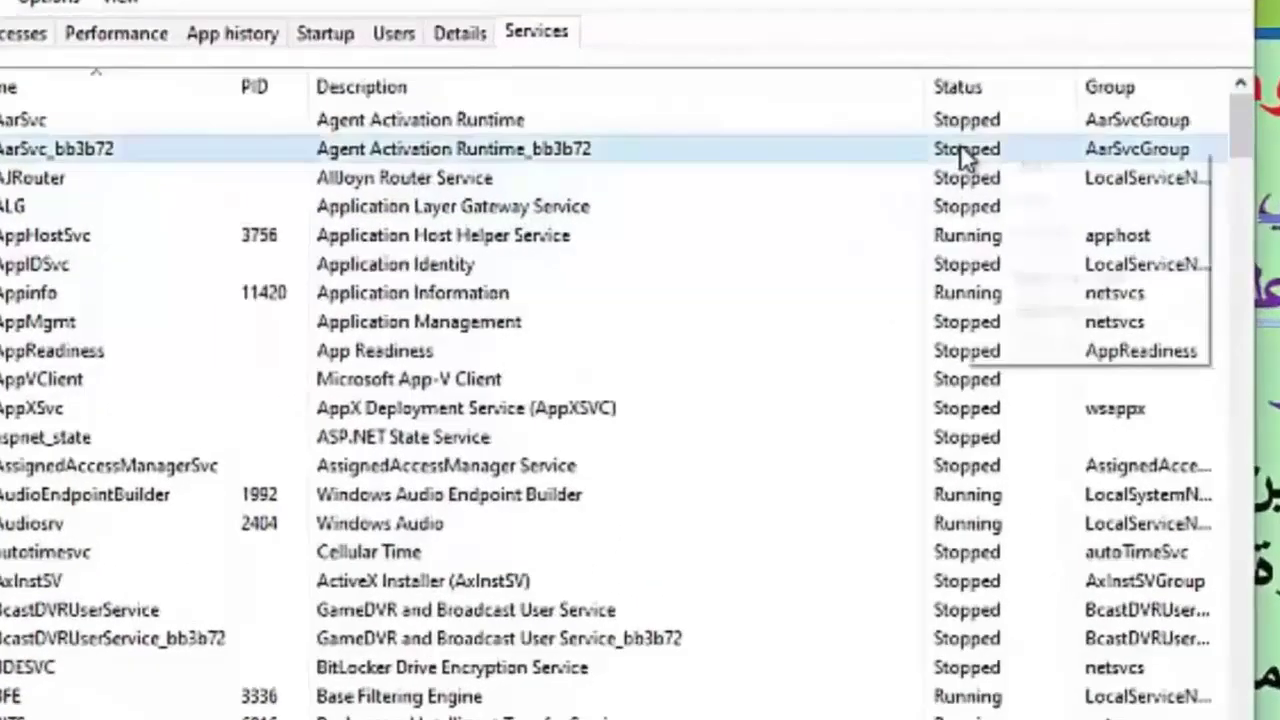
{"action": "right_click", "coordinate": [1040, 148]}
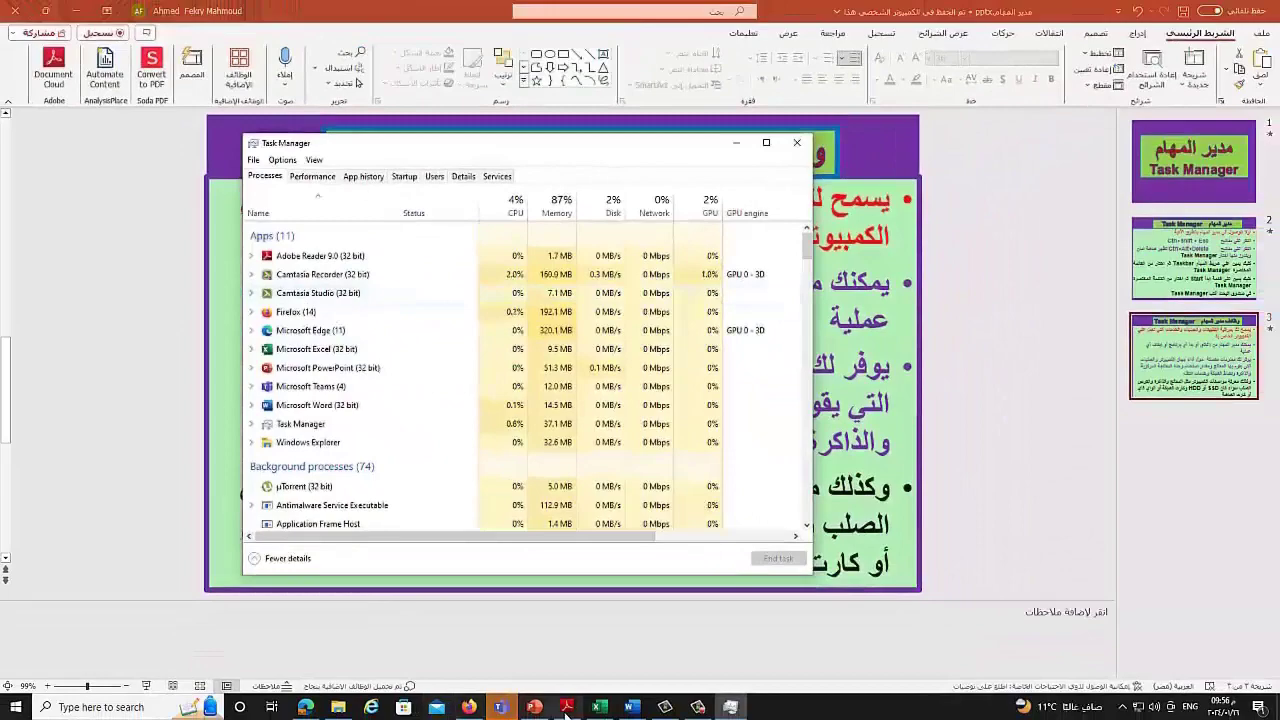
Switch to the open Excel workbook, and force Microsoft Excel to close by ending its task in Task Manager.
{"action": "left_click", "coordinate": [598, 707]}
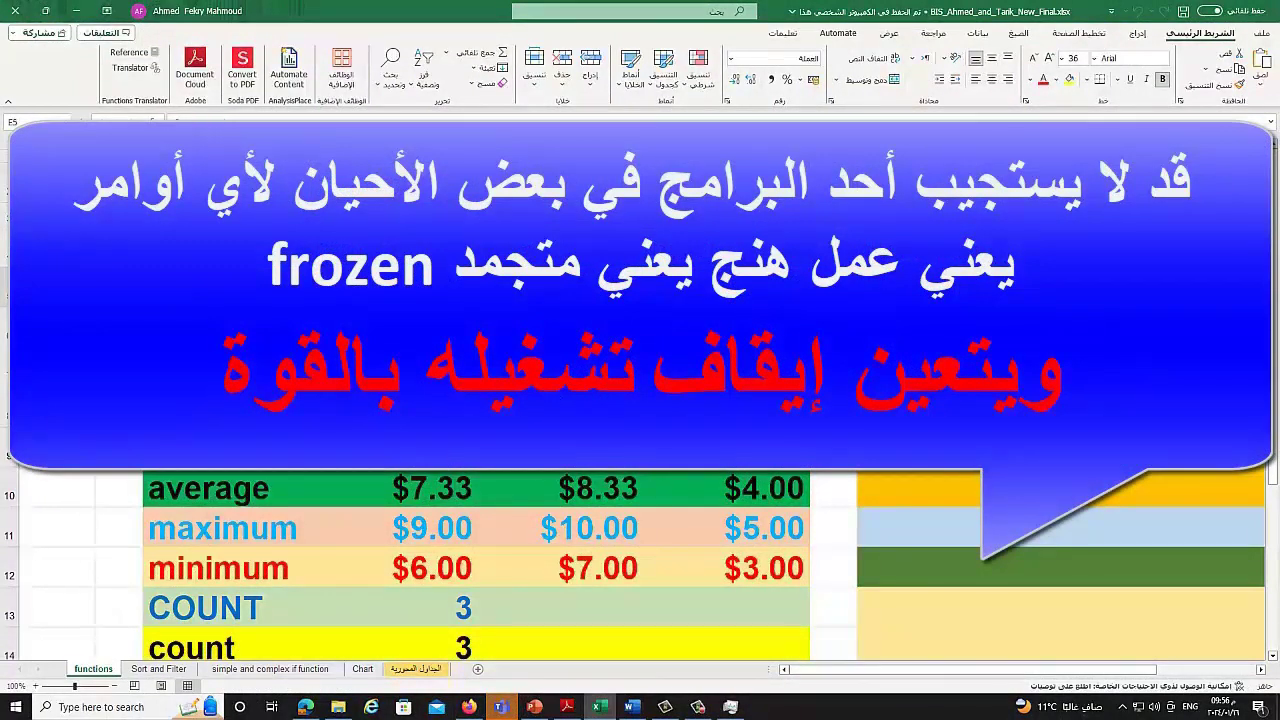
{"action": "left_click", "coordinate": [1060, 175]}
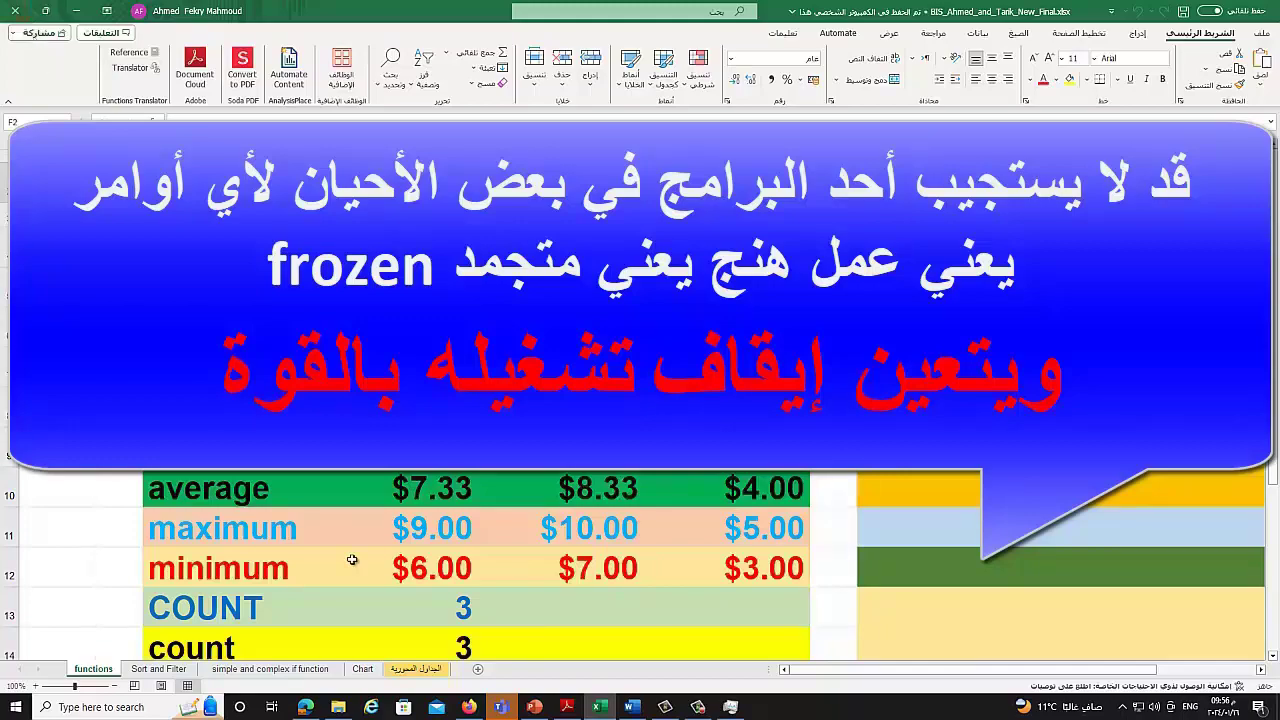
{"action": "left_click", "coordinate": [729, 708]}
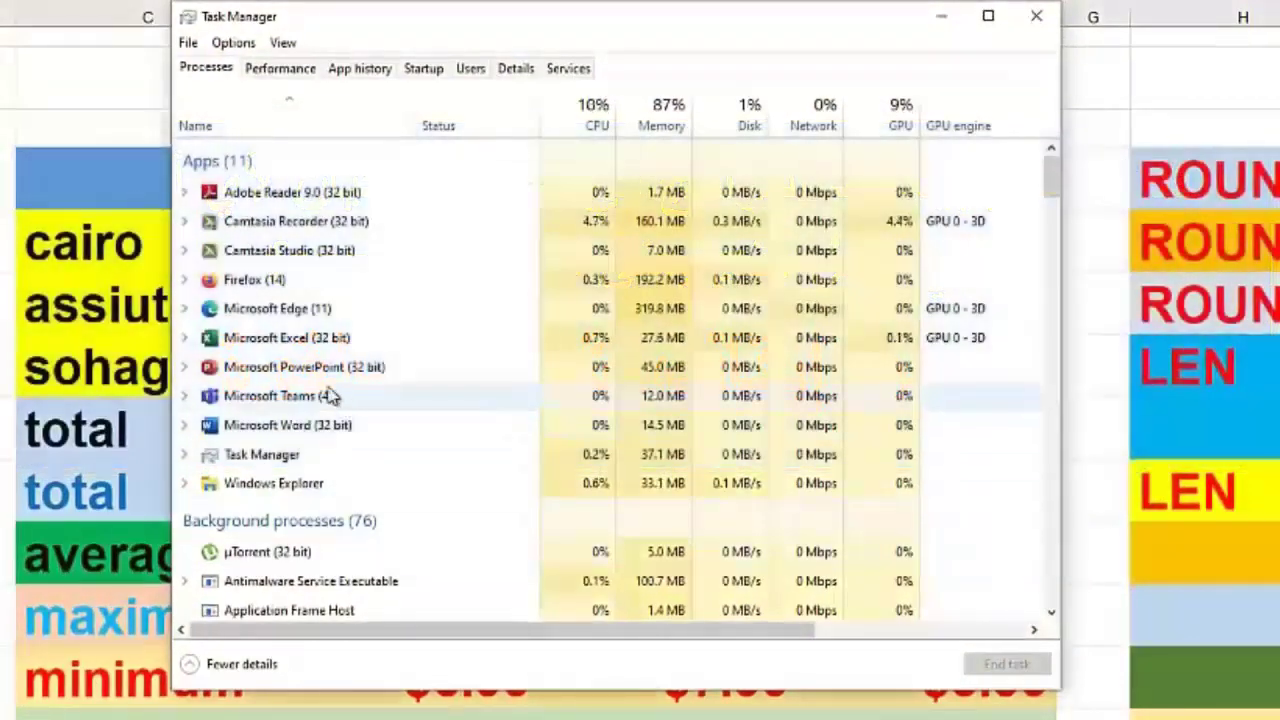
{"action": "left_click", "coordinate": [300, 345]}
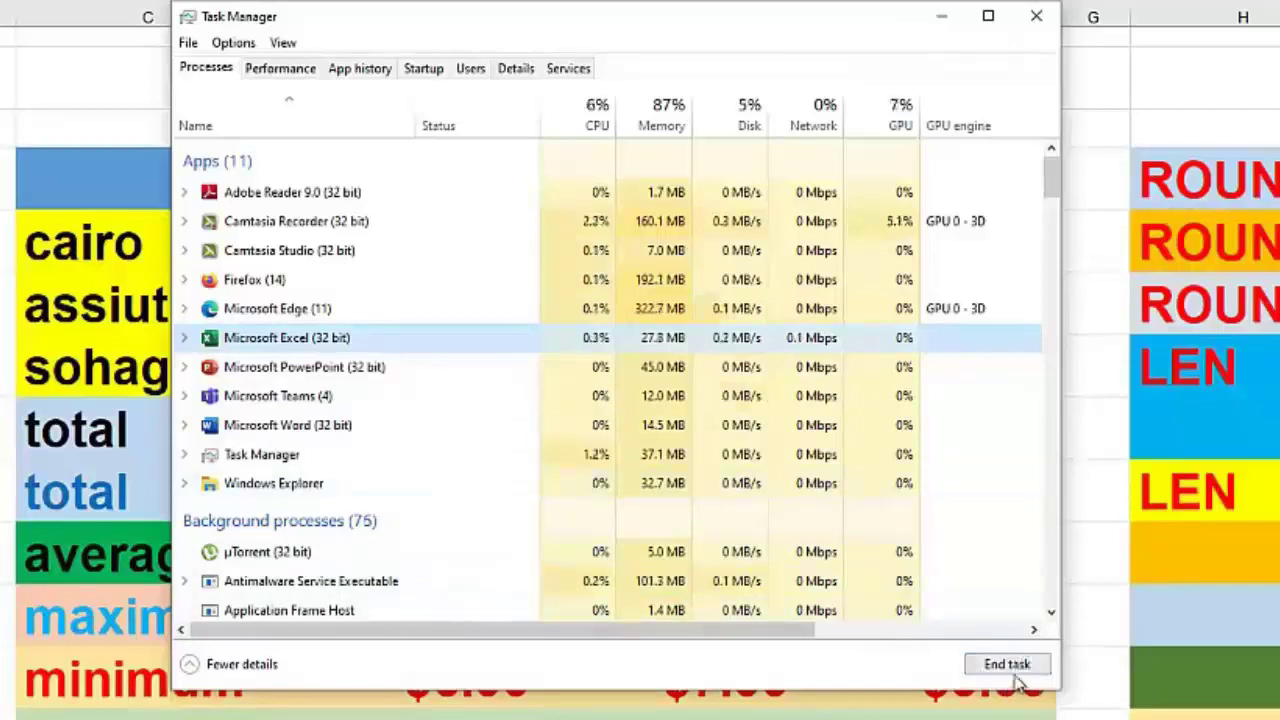
{"action": "left_click", "coordinate": [1005, 666]}
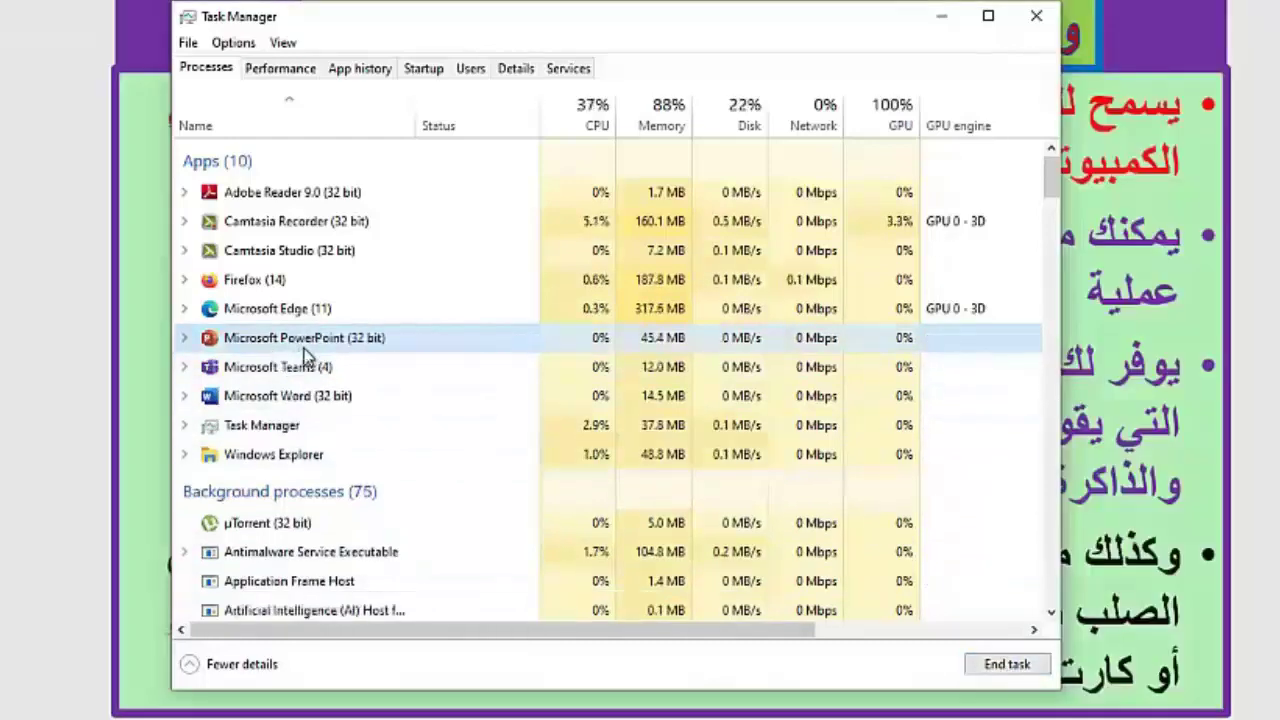
End the Adobe Reader 9.0 and Microsoft Edge tasks in the list of running apps.
{"action": "left_click", "coordinate": [300, 194]}
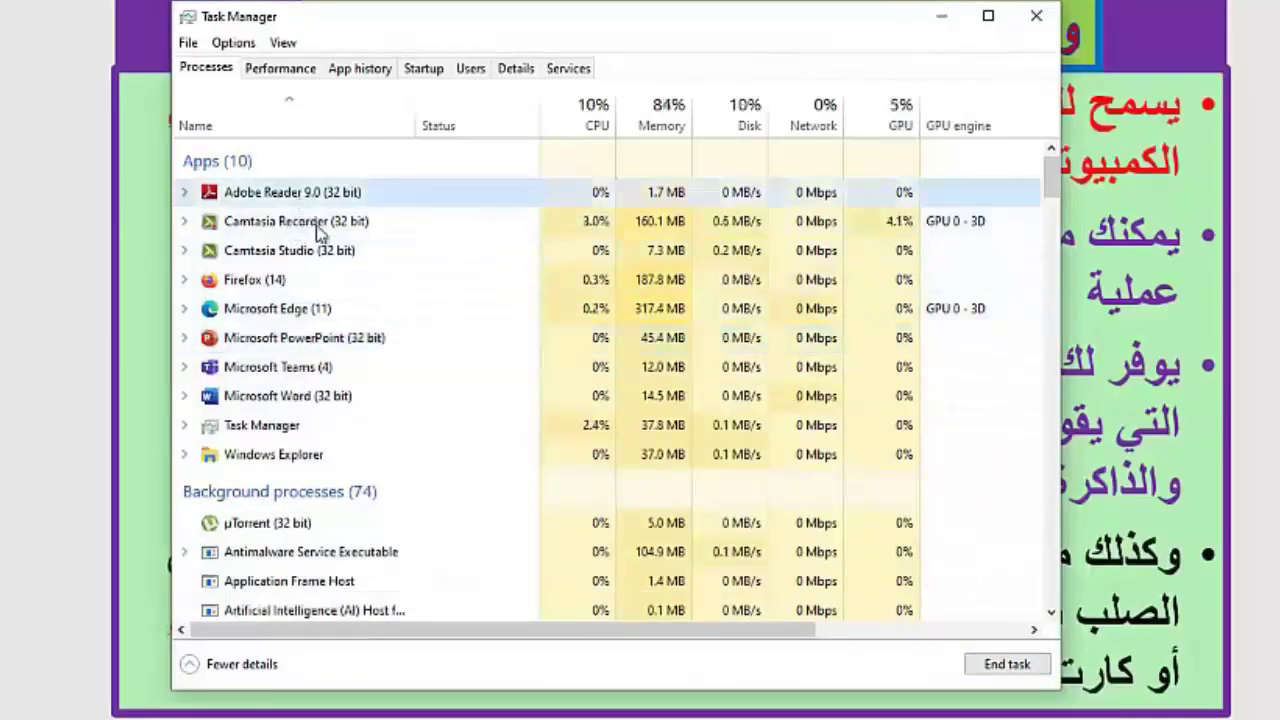
{"action": "left_click", "coordinate": [1005, 665]}
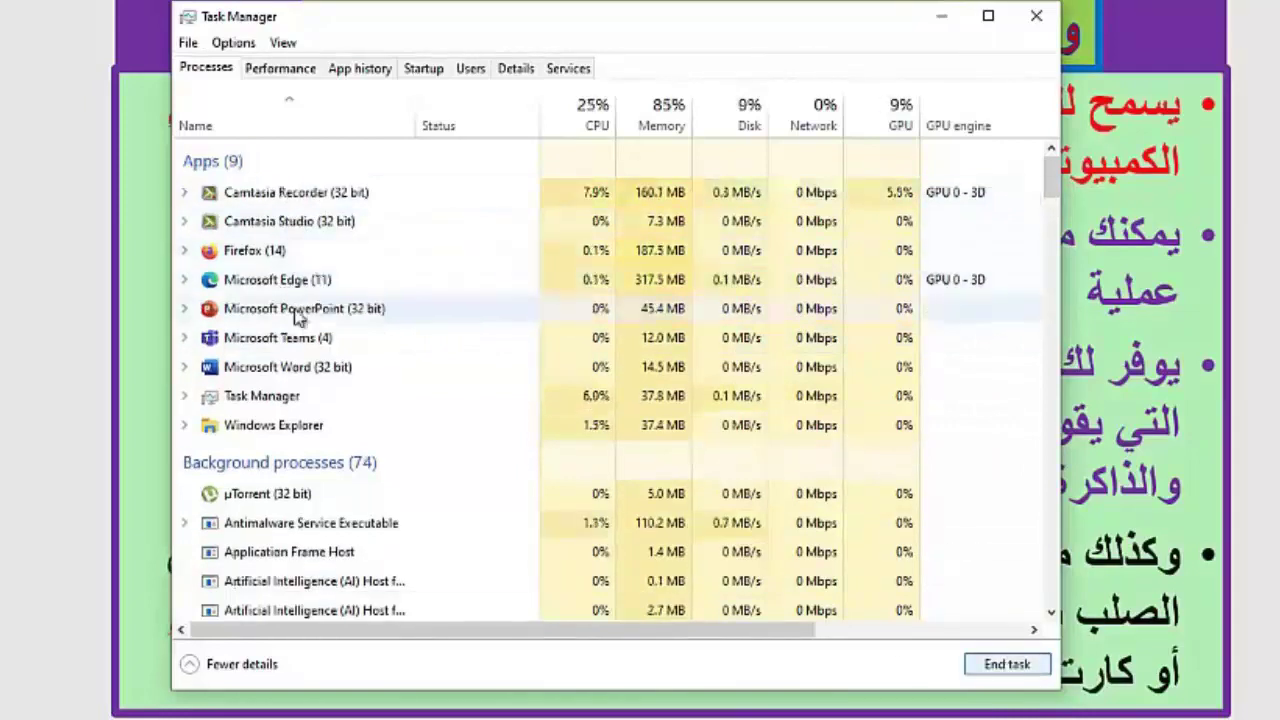
{"action": "left_click", "coordinate": [282, 286]}
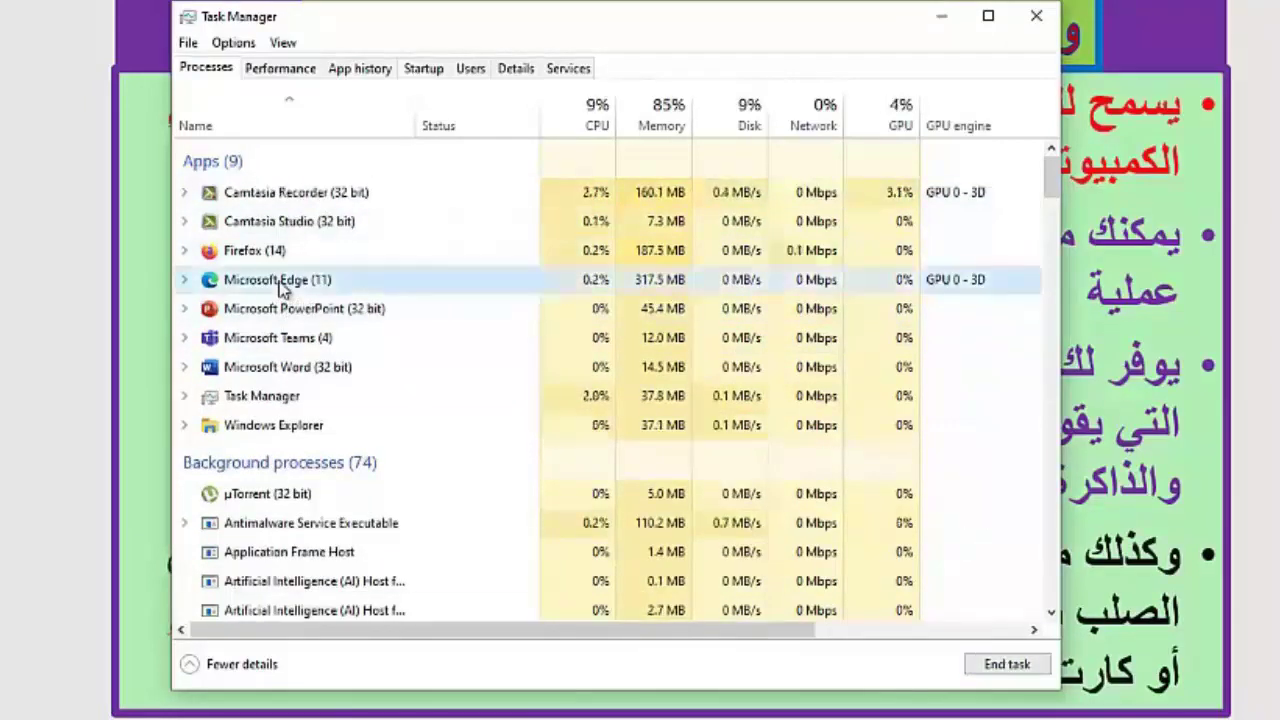
{"action": "right_click", "coordinate": [282, 287]}
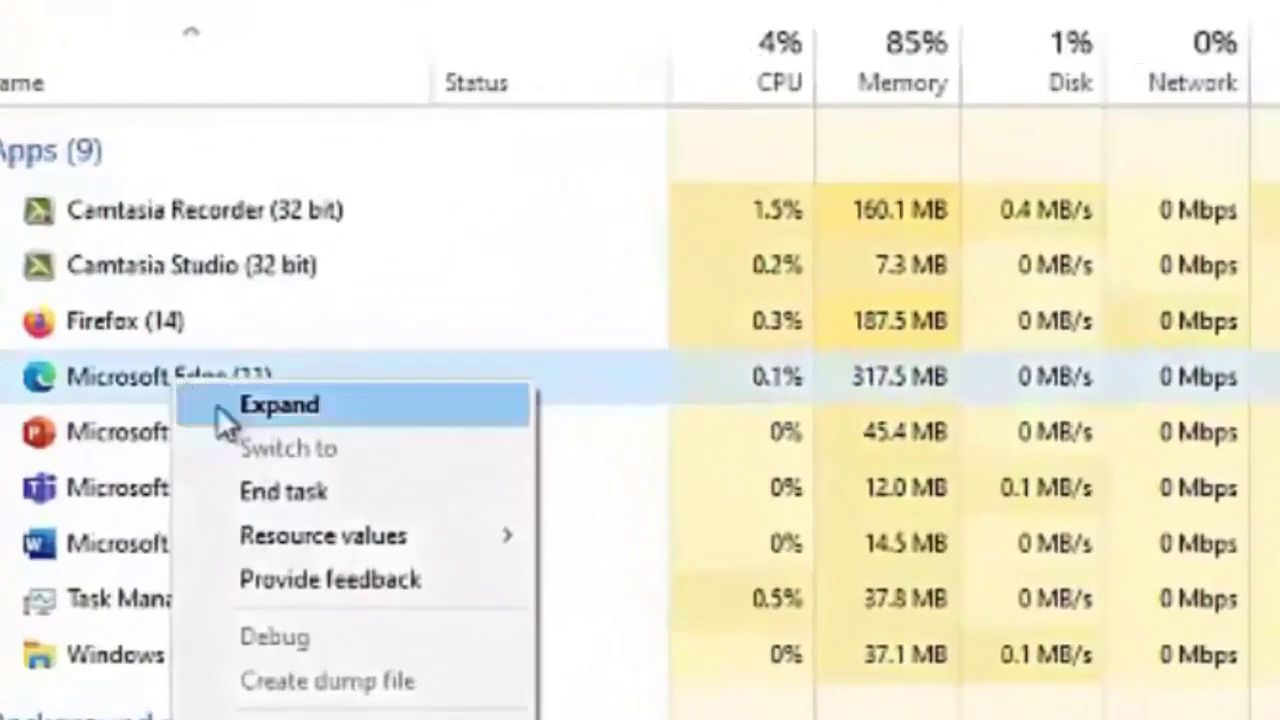
{"action": "left_click", "coordinate": [288, 494]}
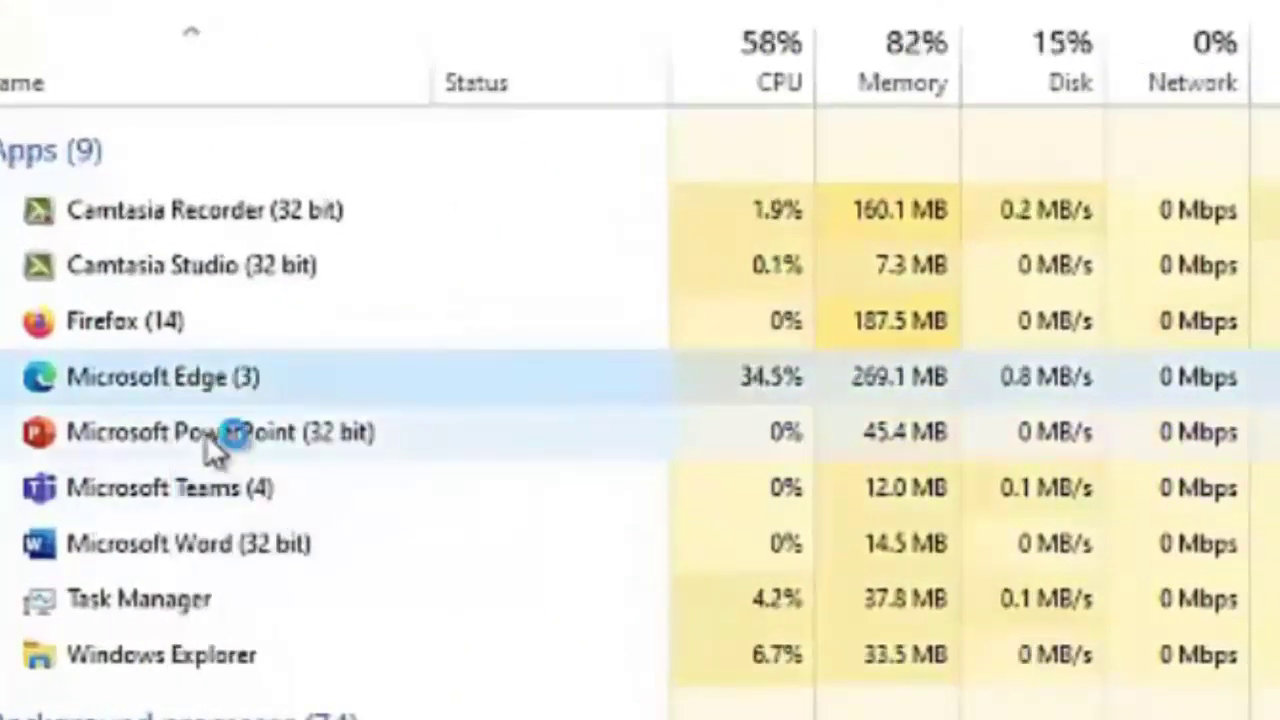
End the Microsoft PowerPoint and Microsoft Teams tasks in the list of running apps.
{"action": "right_click", "coordinate": [207, 437]}
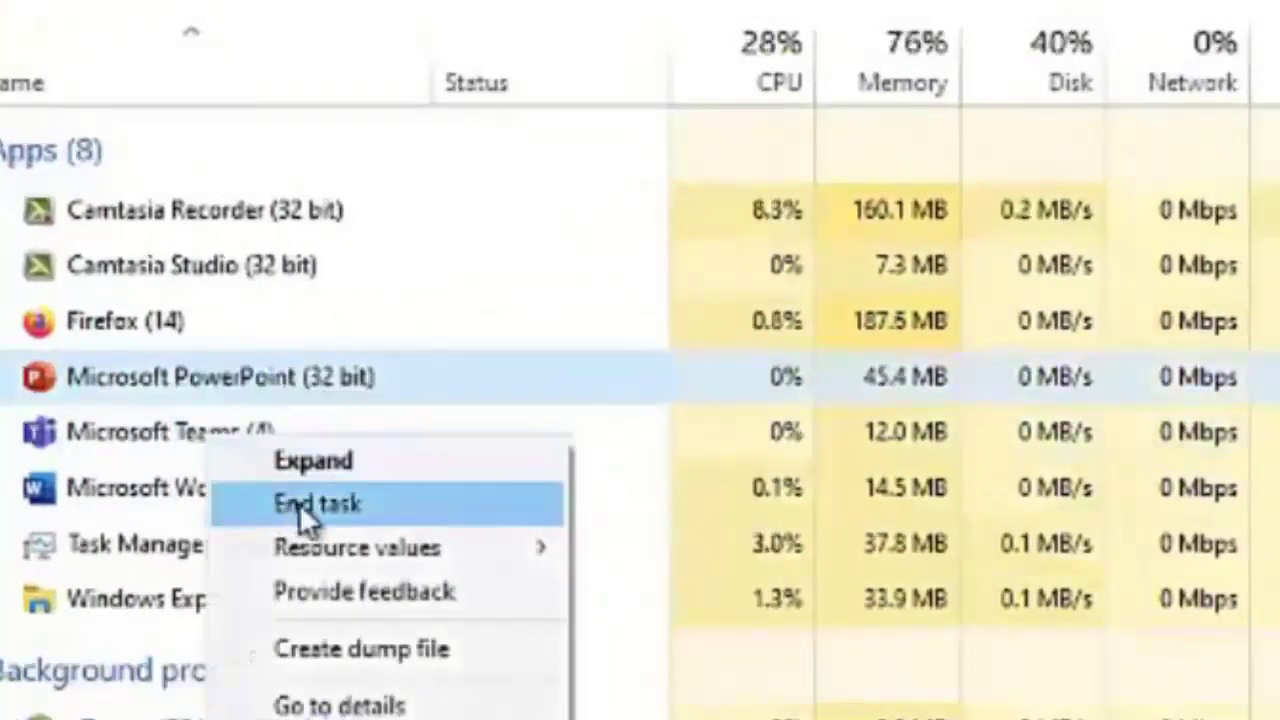
{"action": "left_click", "coordinate": [299, 503]}
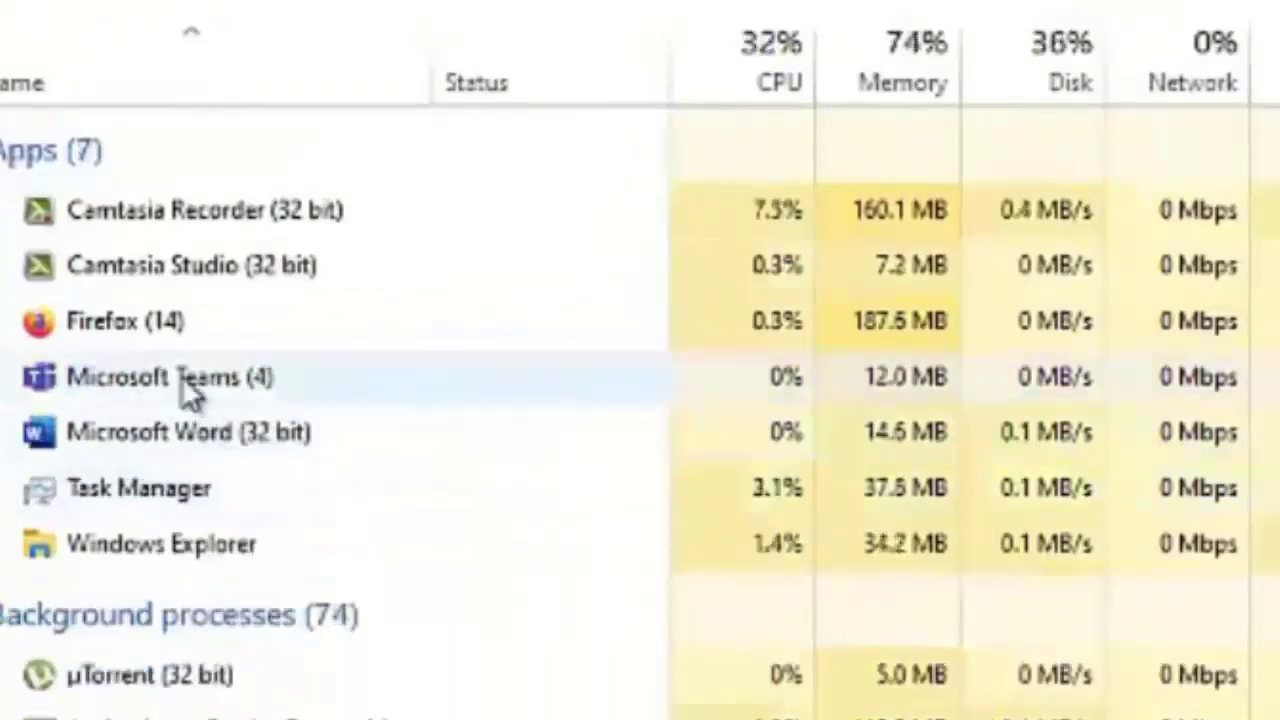
{"action": "right_click", "coordinate": [182, 378]}
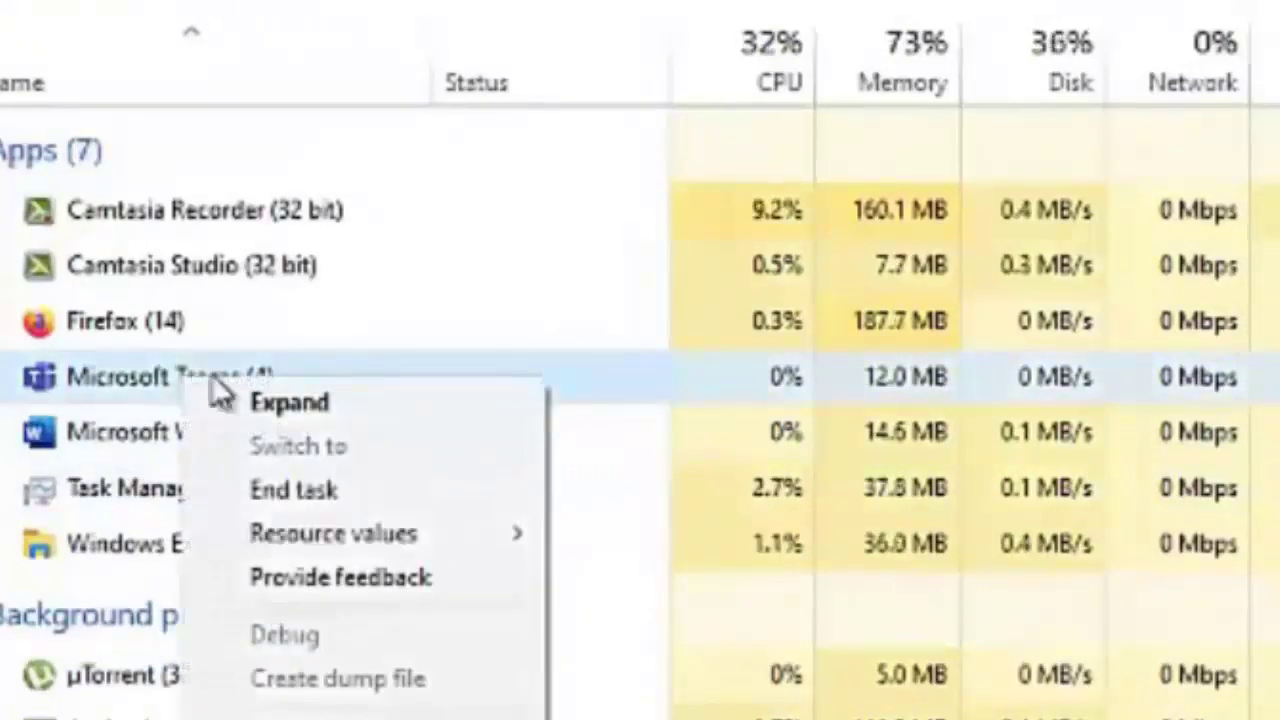
{"action": "left_click", "coordinate": [341, 501]}
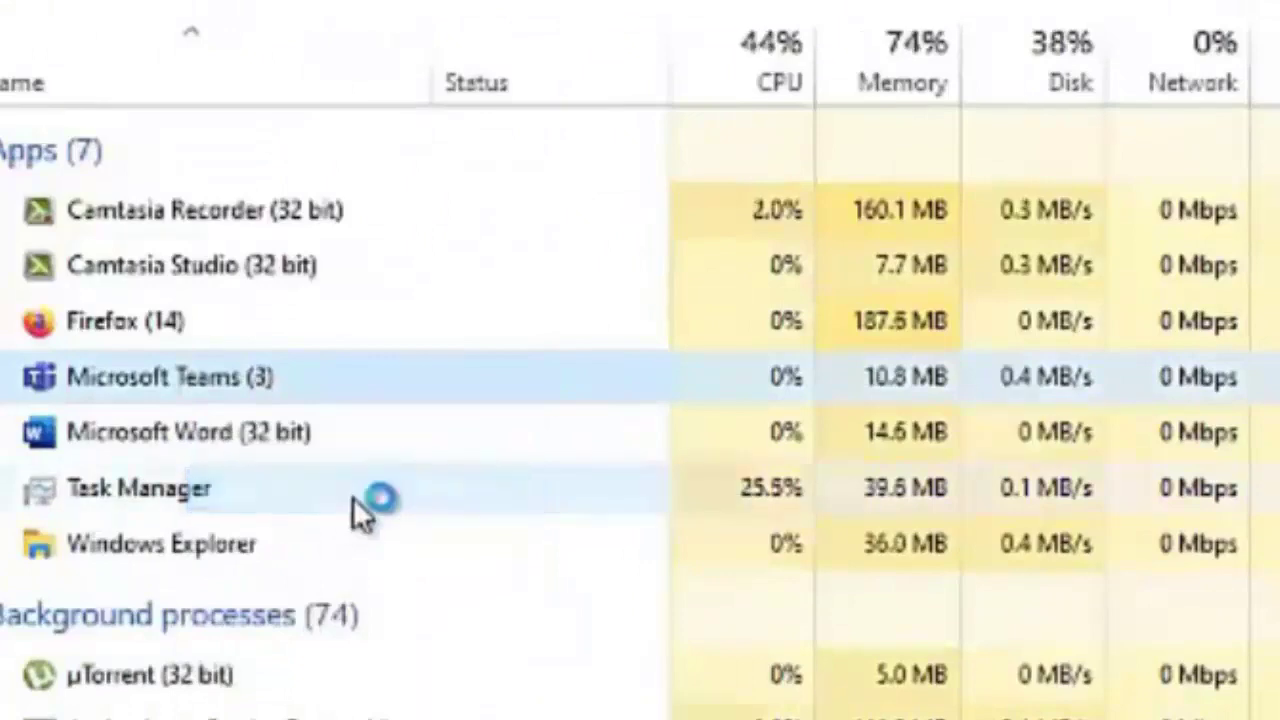